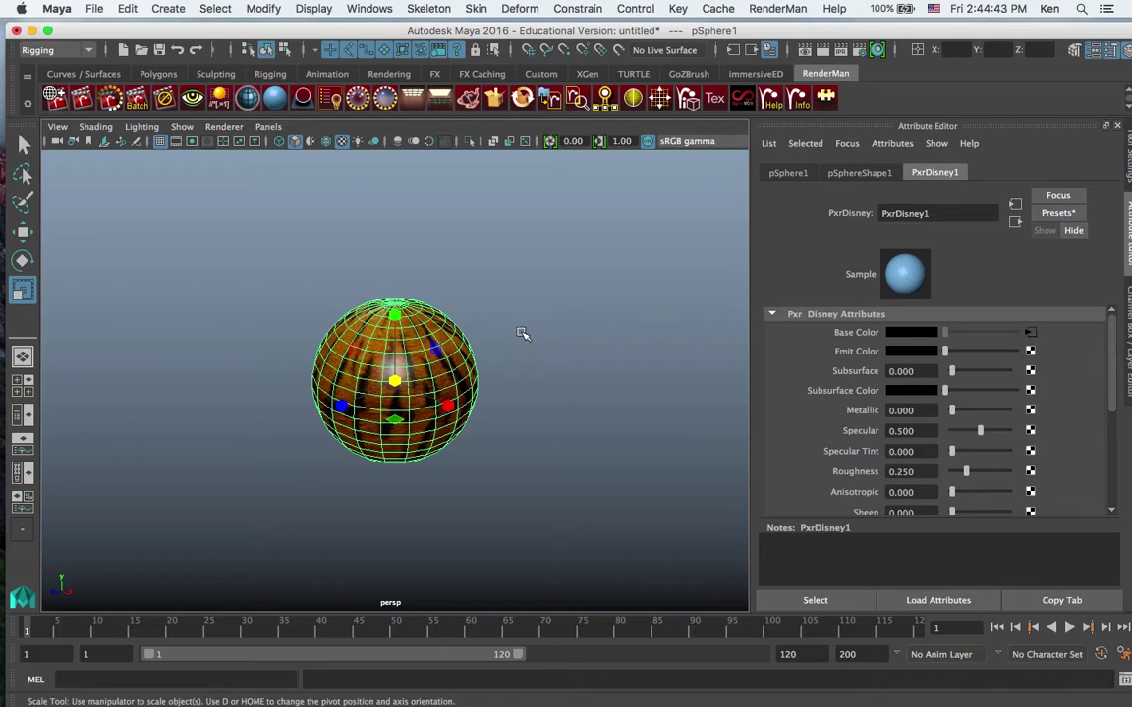
{"action": "left_click", "coordinate": [493, 243]}
{"action": "left_click", "coordinate": [422, 307]}
{"action": "left_click_drag", "start_coordinate": [161, 26], "coordinate": [154, 19]}
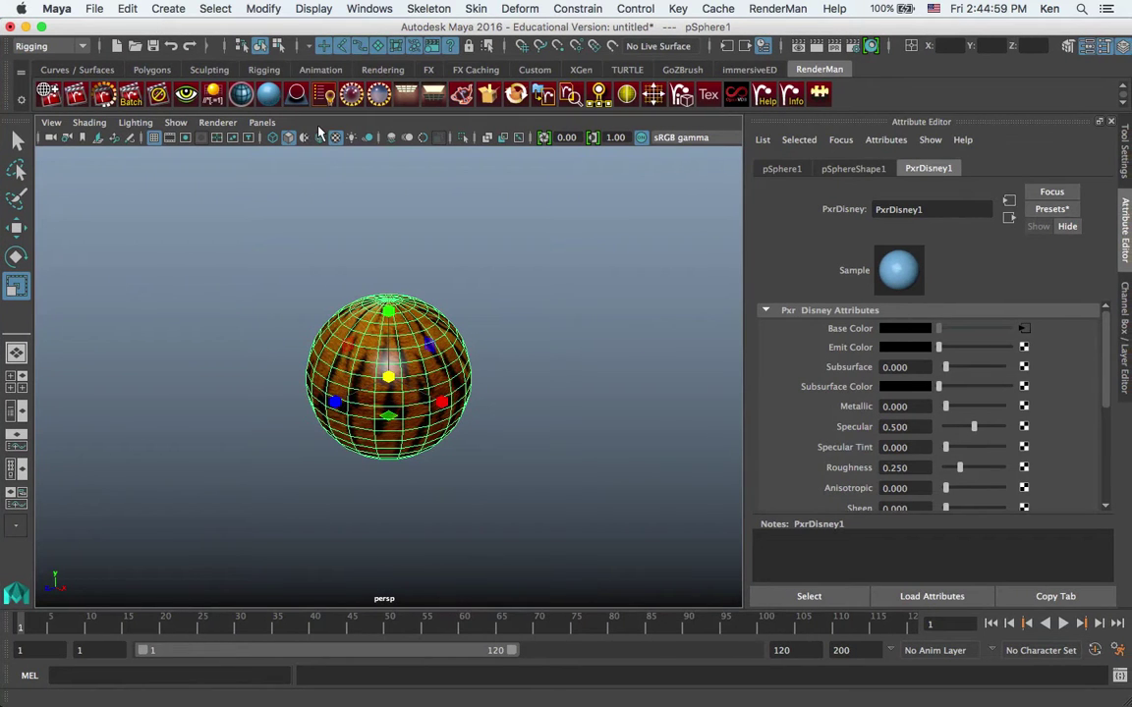
Step: Set the current project to the recent project Xgen_ShortHair
{"action": "left_click", "coordinate": [95, 10]}
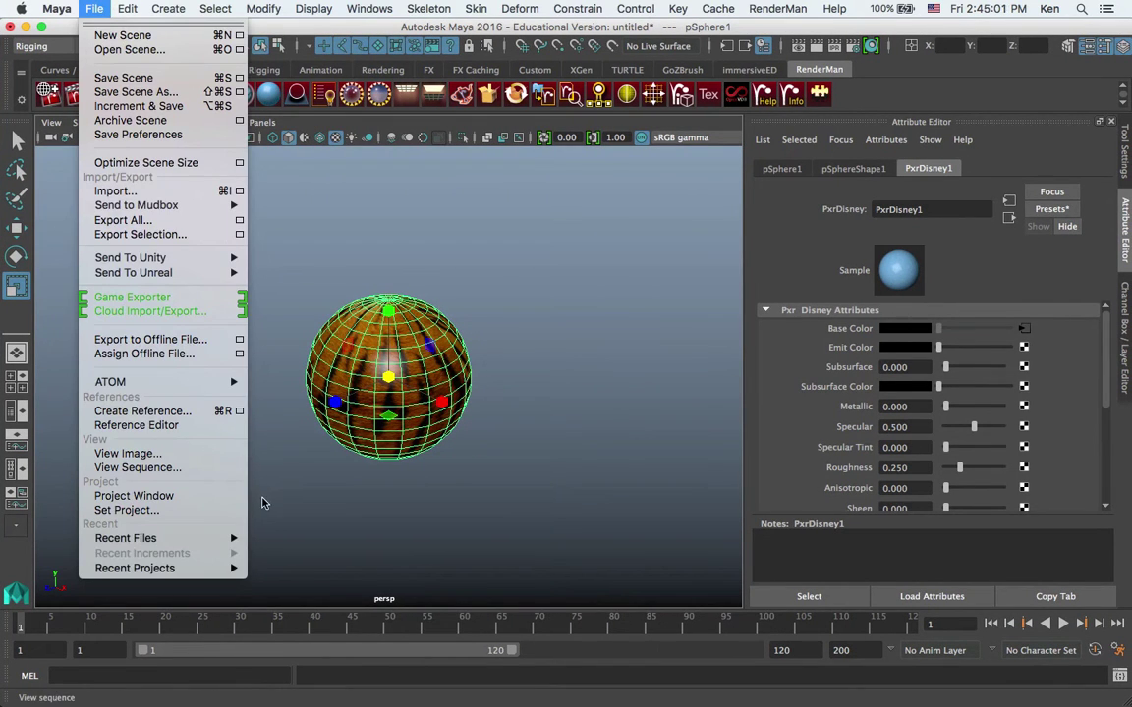
{"action": "mouse_move", "coordinate": [196, 568]}
{"action": "left_click", "coordinate": [300, 566]}
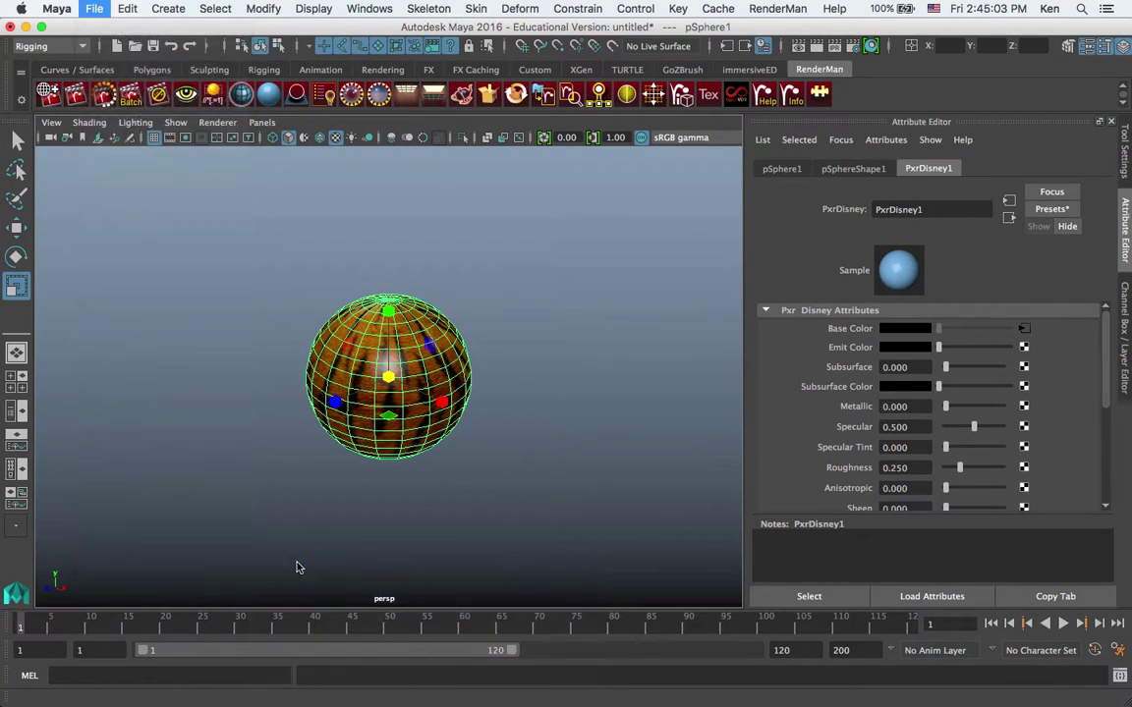
Step: Save the scene as ballModel in the Xgen_ShortHair project's scenes folder, using the Maya ASCII file type
{"action": "left_click", "coordinate": [95, 9]}
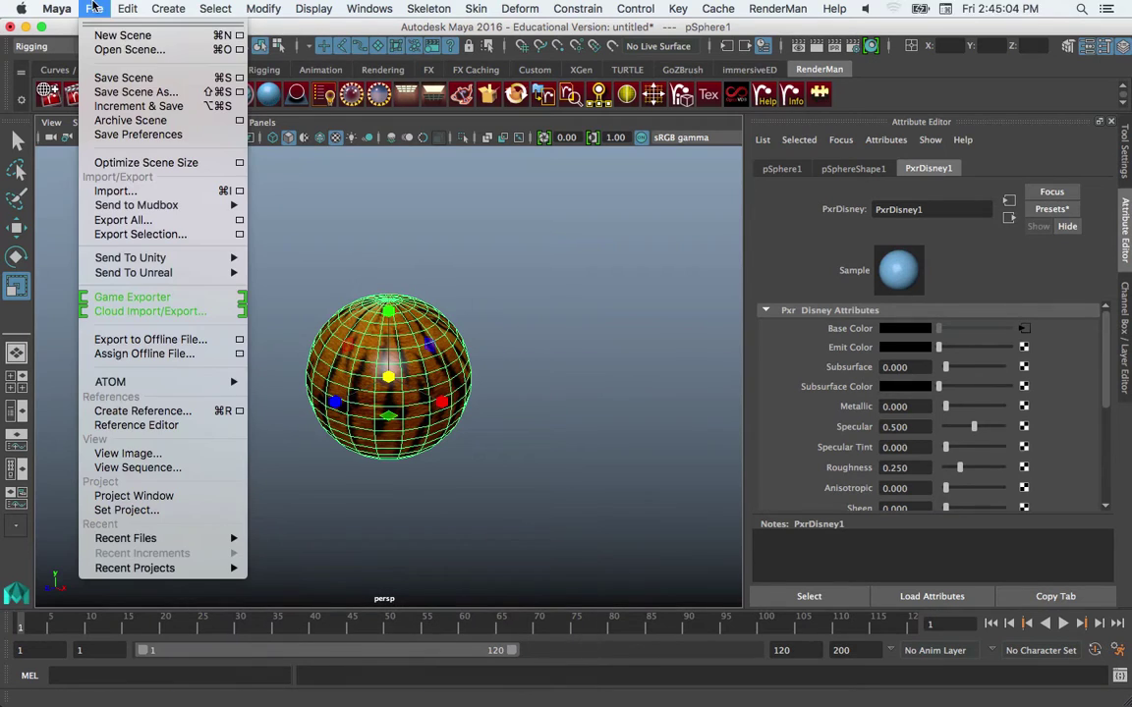
{"action": "left_click", "coordinate": [133, 92]}
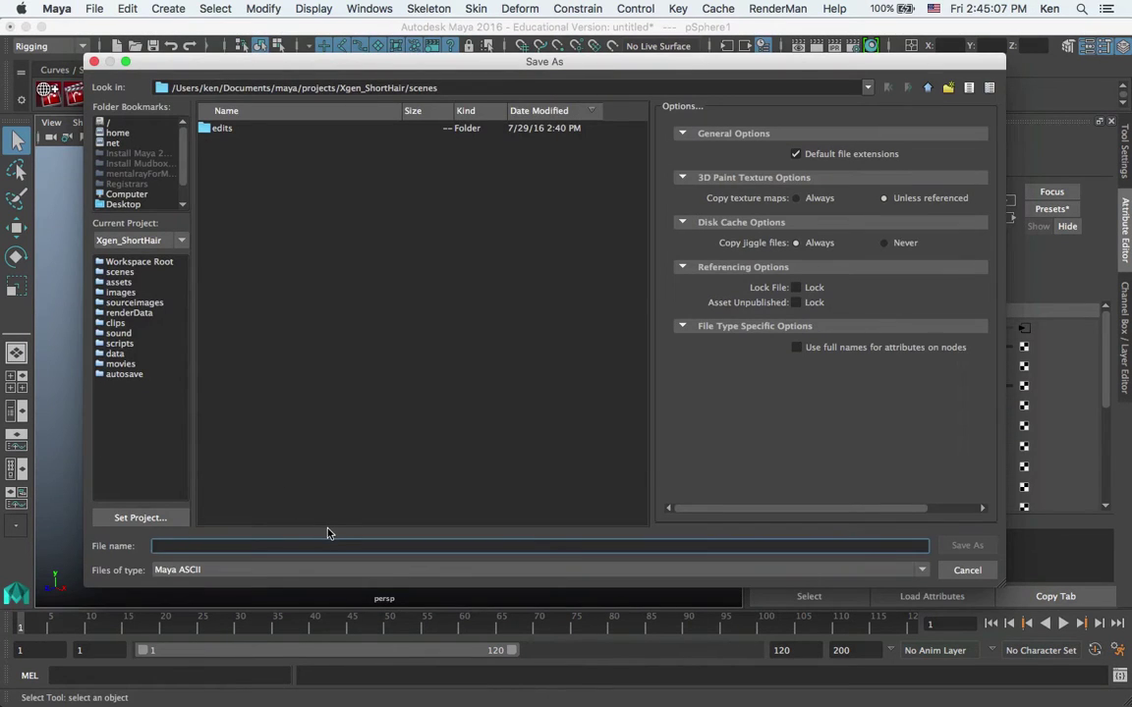
{"action": "type", "text": "ballM"}
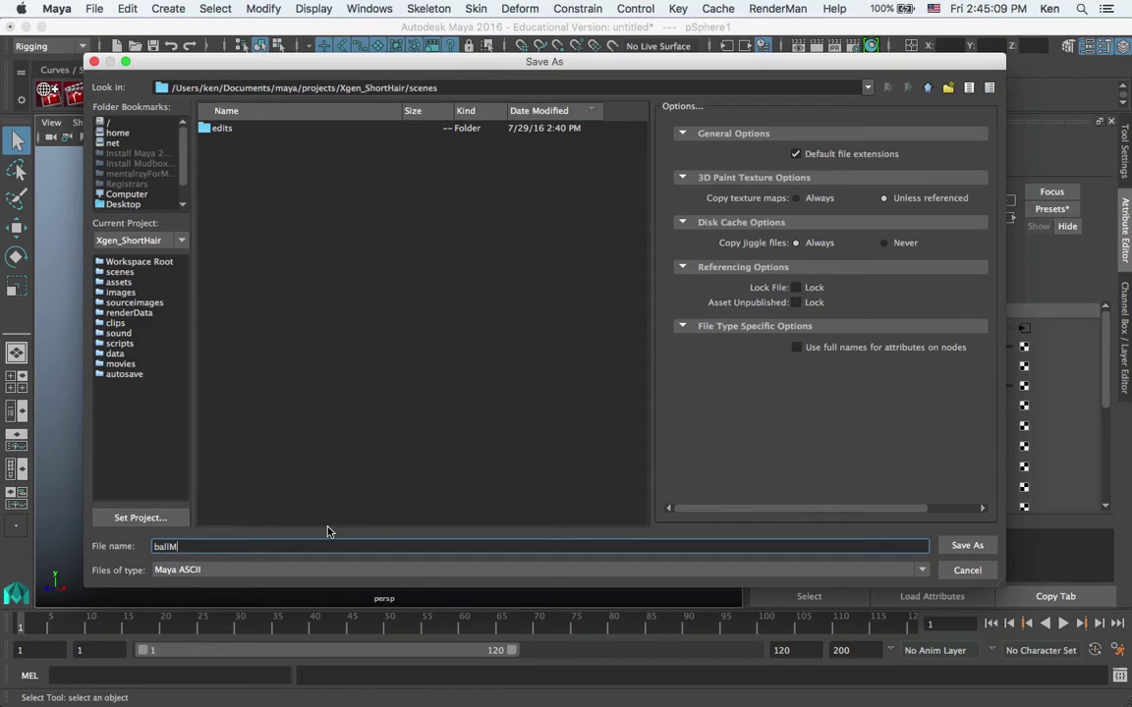
{"action": "type", "text": "odel"}
{"action": "key", "text": "Return"}
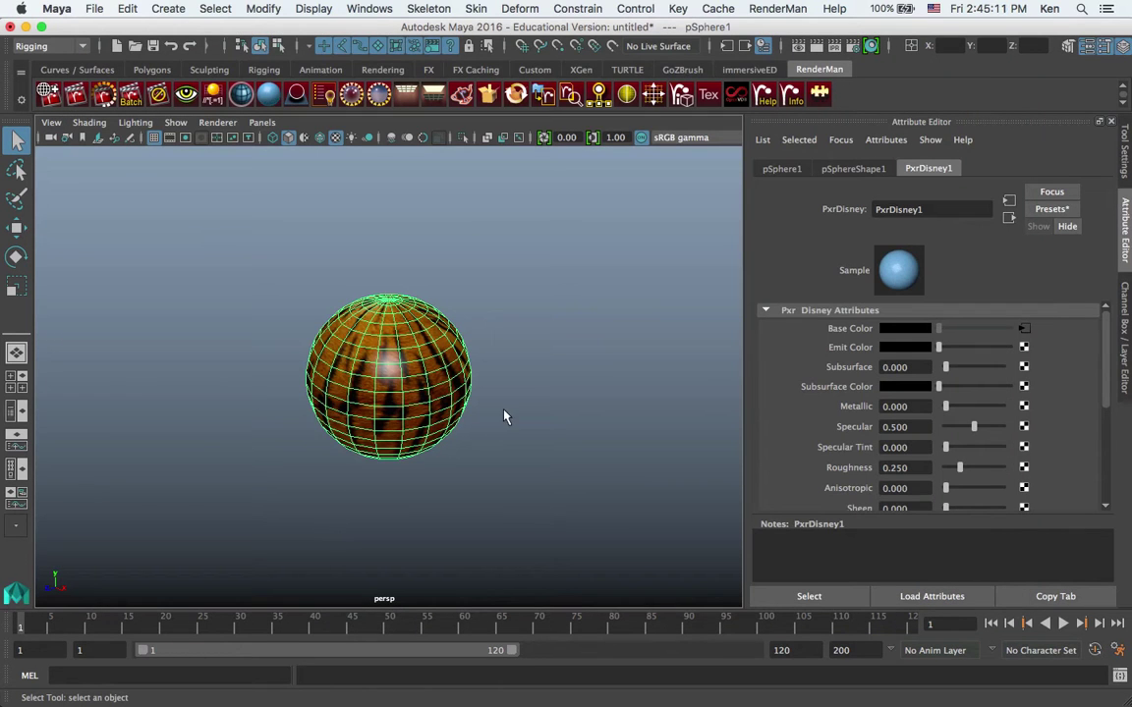
Step: Inspect the file texture connected to the Base Color of PxrDisney1, and return to the shader's attributes
{"action": "key", "text": "r"}
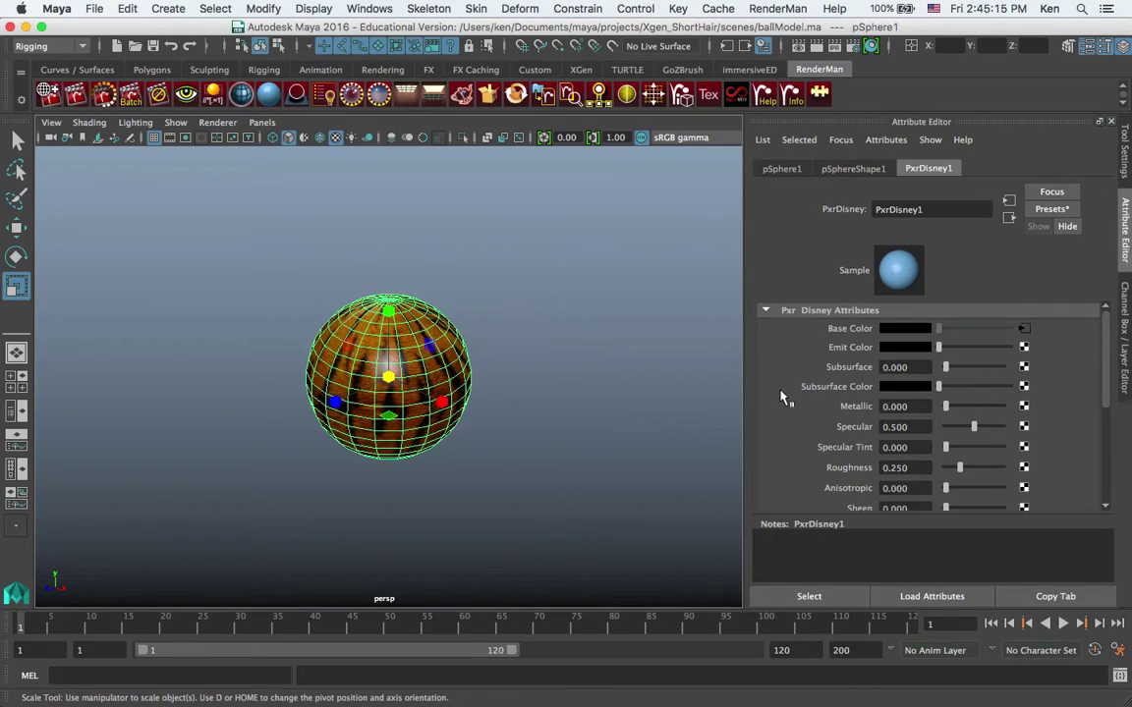
{"action": "left_click", "coordinate": [1022, 330]}
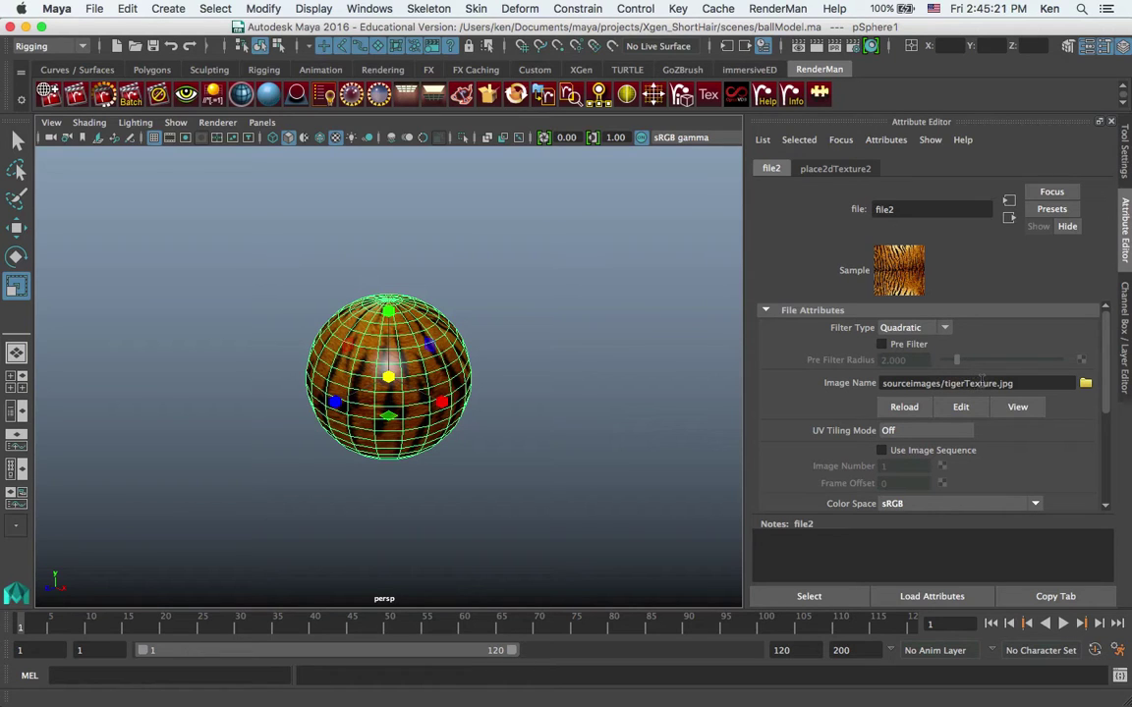
{"action": "left_click", "coordinate": [1008, 217]}
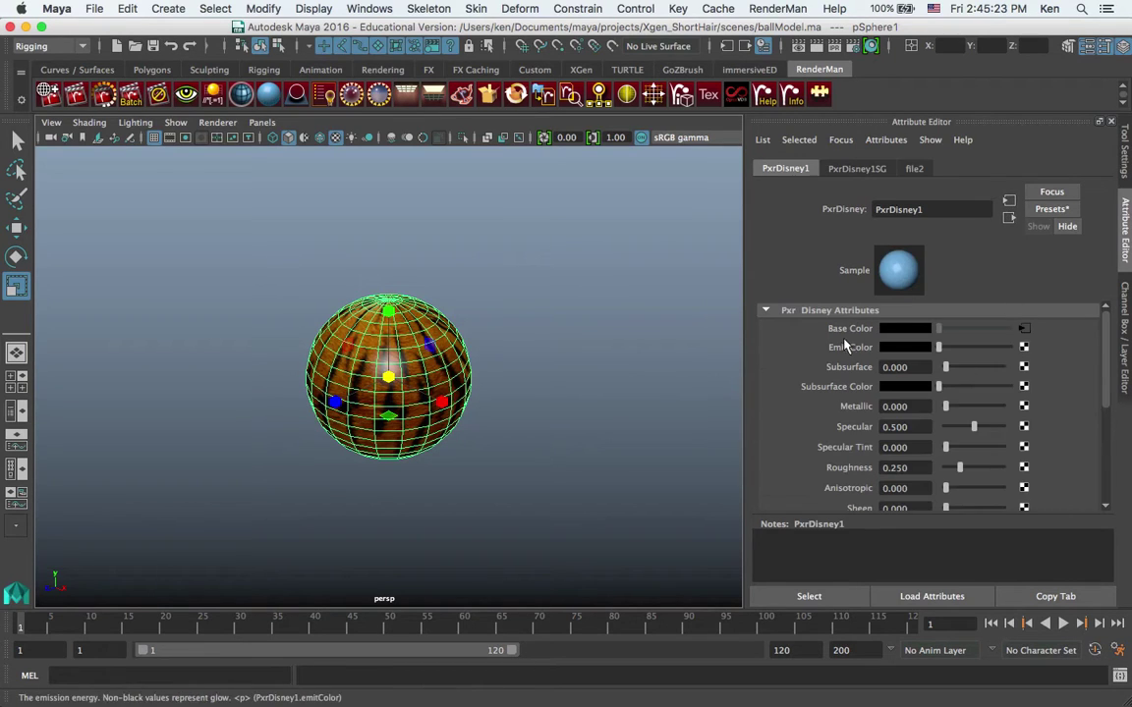
Step: Select the sphere, switch to the Modeling menu set and open the XGen Editor
{"action": "left_click", "coordinate": [521, 330]}
{"action": "left_click", "coordinate": [398, 391]}
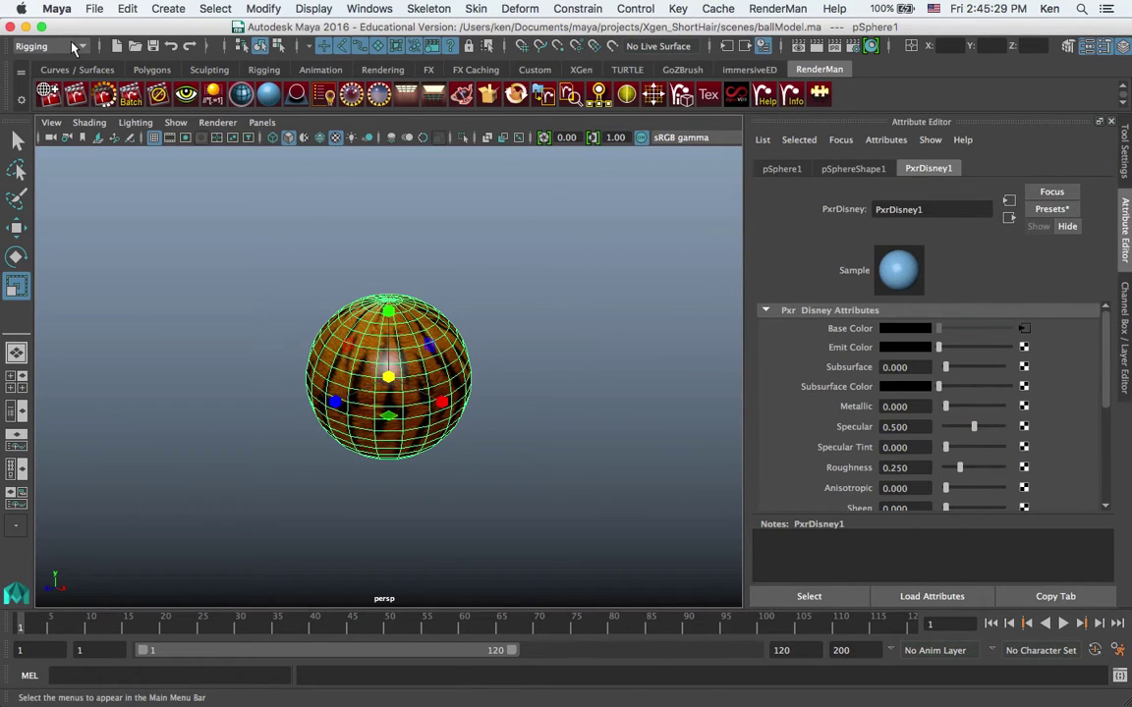
{"action": "left_click", "coordinate": [74, 46]}
{"action": "left_click", "coordinate": [59, 60]}
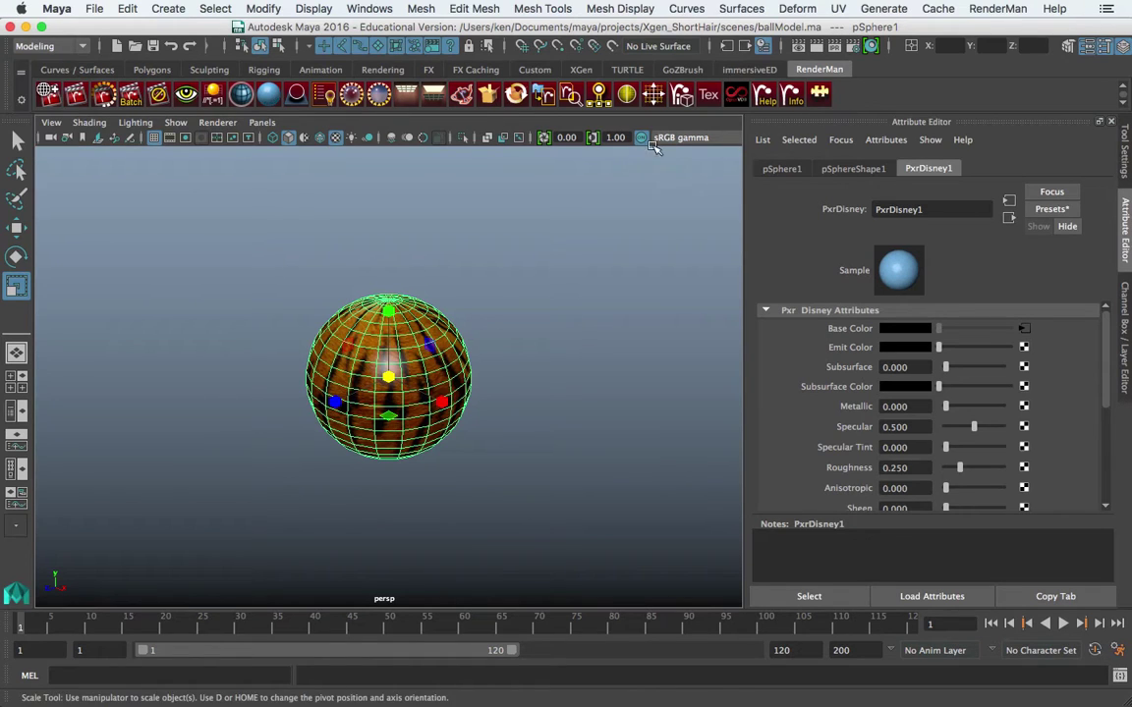
{"action": "left_click", "coordinate": [881, 10]}
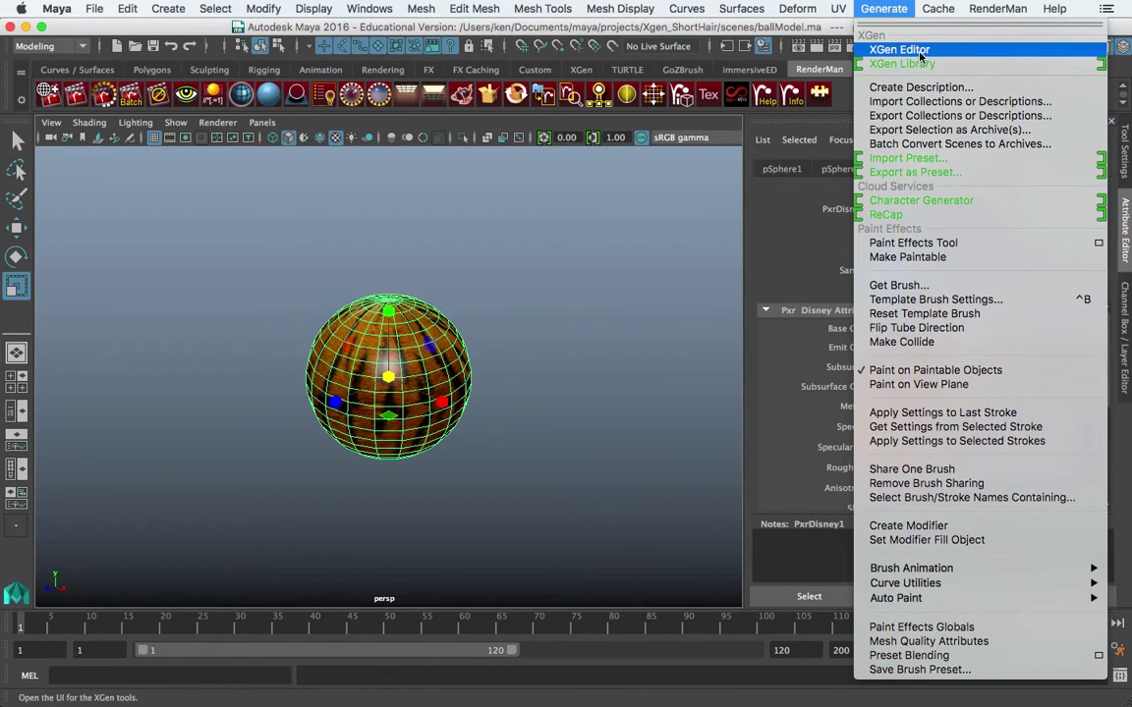
{"action": "left_click", "coordinate": [898, 50]}
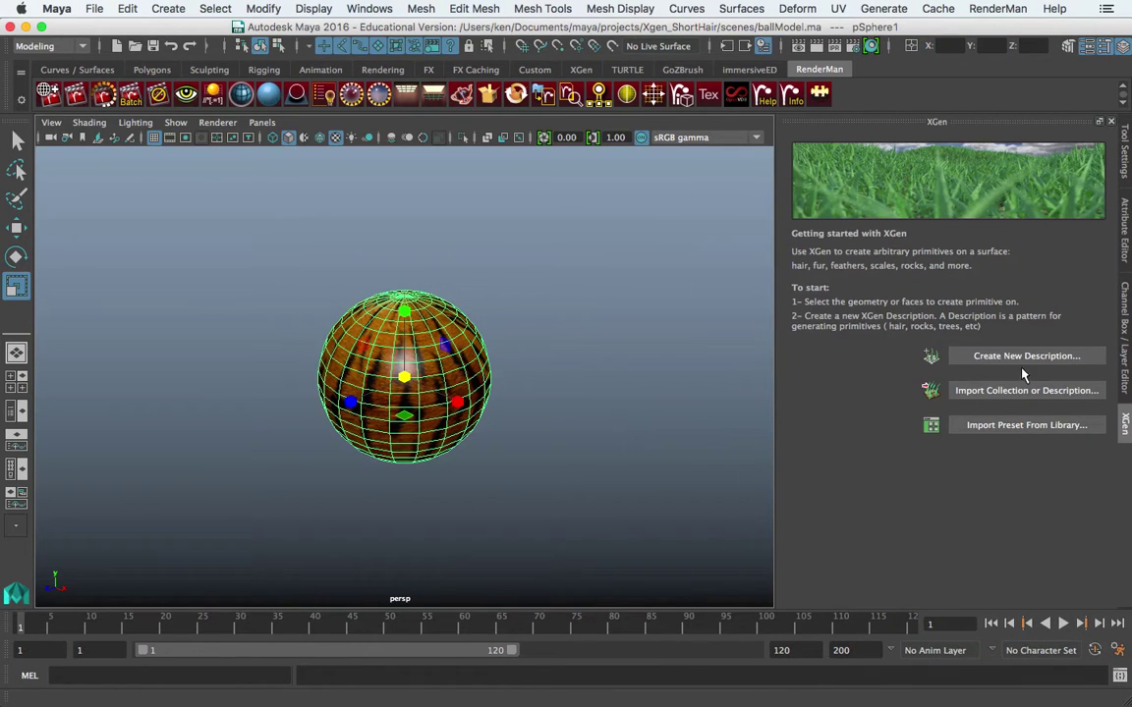
Step: Create an XGen description named fur1 in a new collection named tony, using groomable splines on the selected sphere
{"action": "left_click", "coordinate": [1025, 358]}
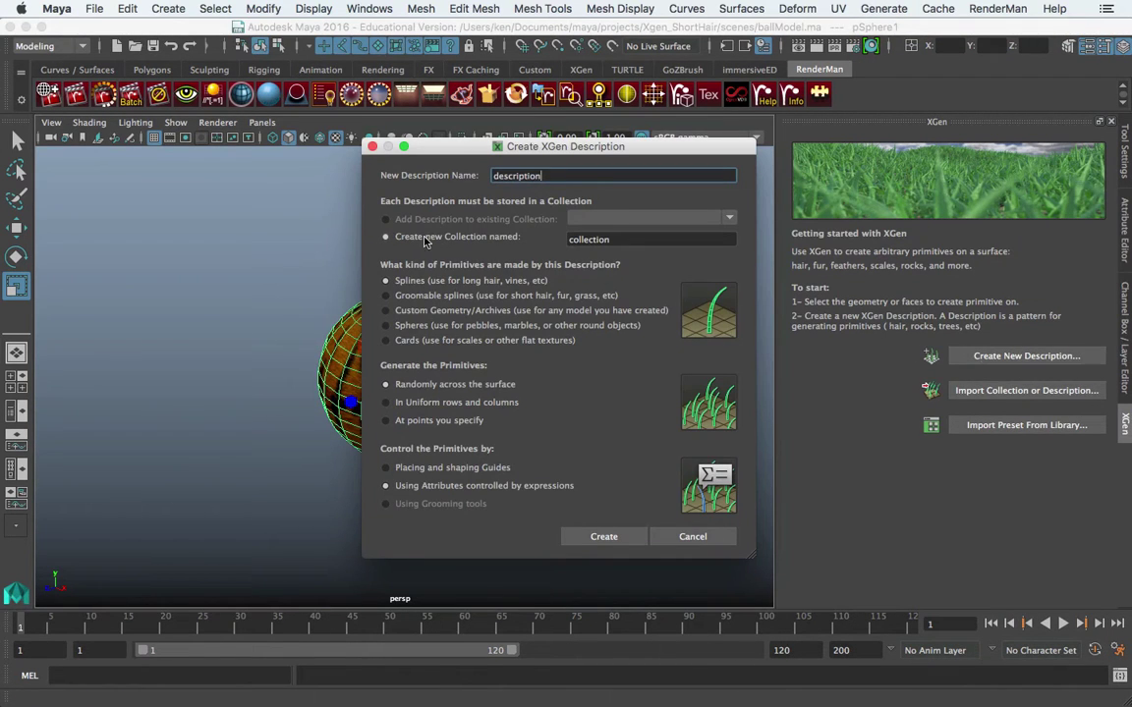
{"action": "double_click", "coordinate": [620, 240]}
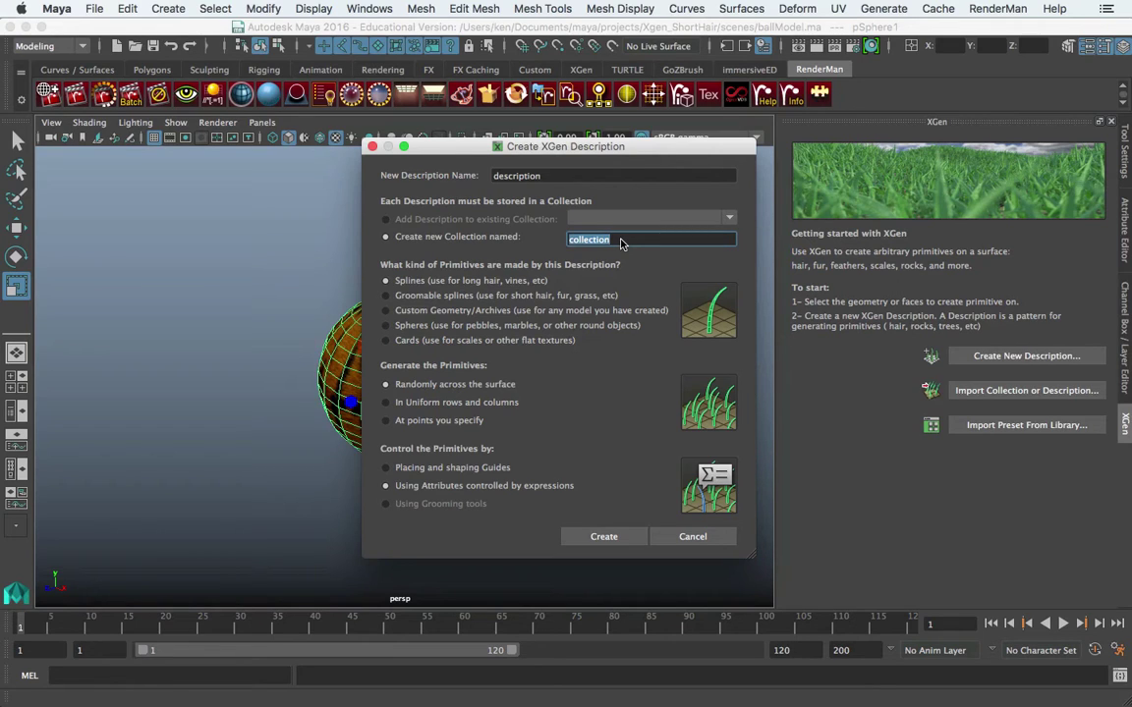
{"action": "type", "text": "tony"}
{"action": "double_click", "coordinate": [570, 177]}
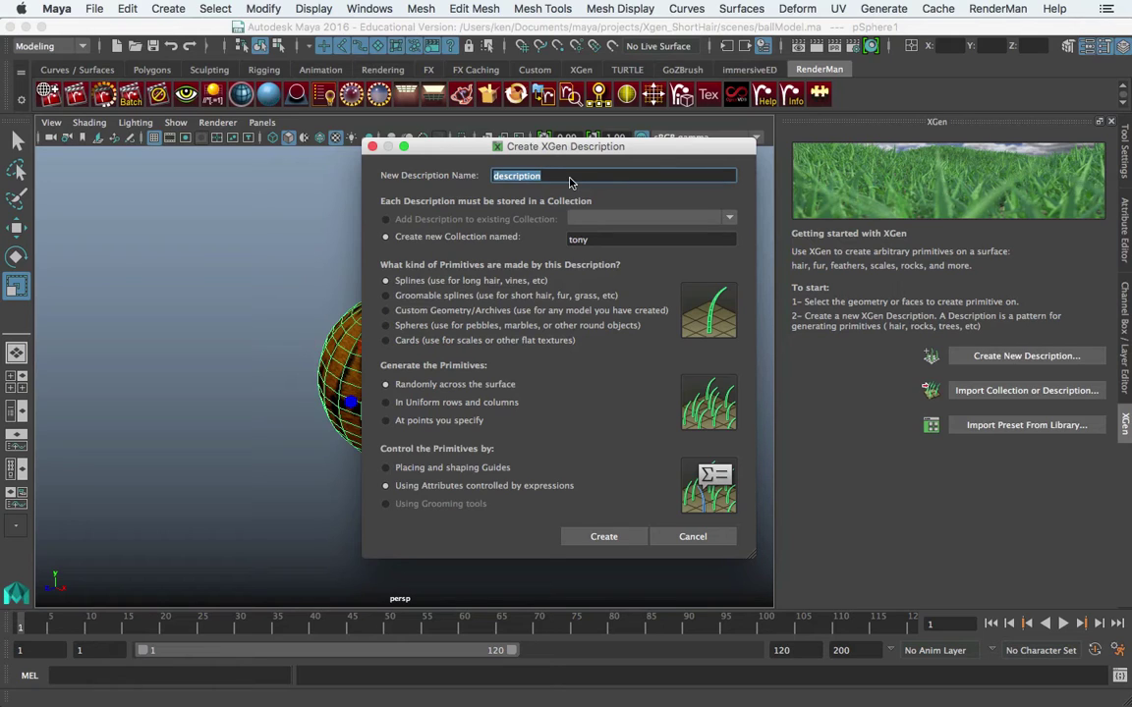
{"action": "type", "text": "fur1"}
{"action": "left_click", "coordinate": [424, 296]}
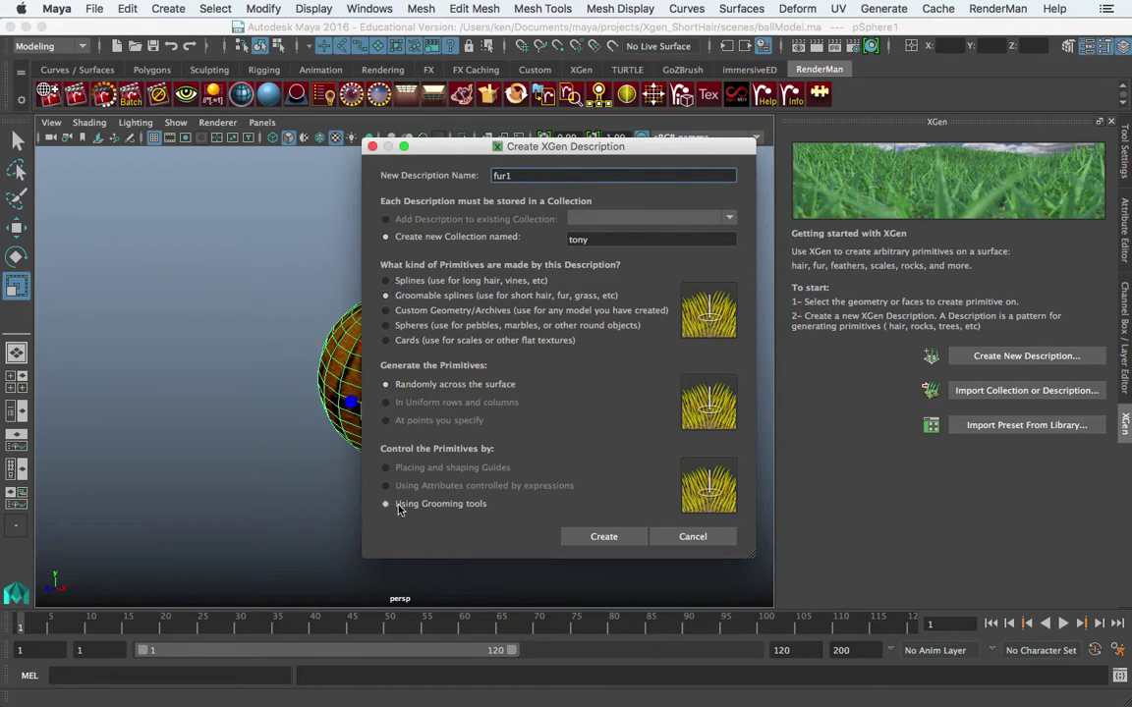
{"action": "left_click", "coordinate": [603, 537]}
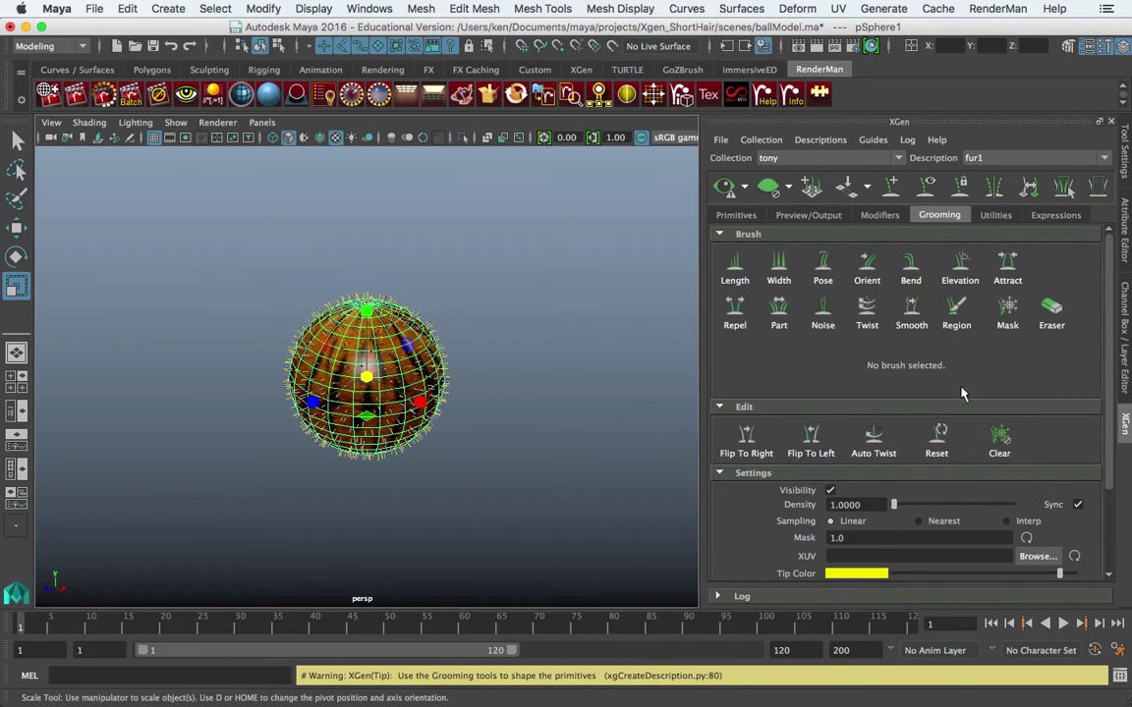
Step: Examine the grooming settings and the primitive attributes of fur1, including the length, width, tilt and bend maps
{"action": "scroll", "coordinate": [924, 324], "scroll_direction": "down", "scroll_amount": 5}
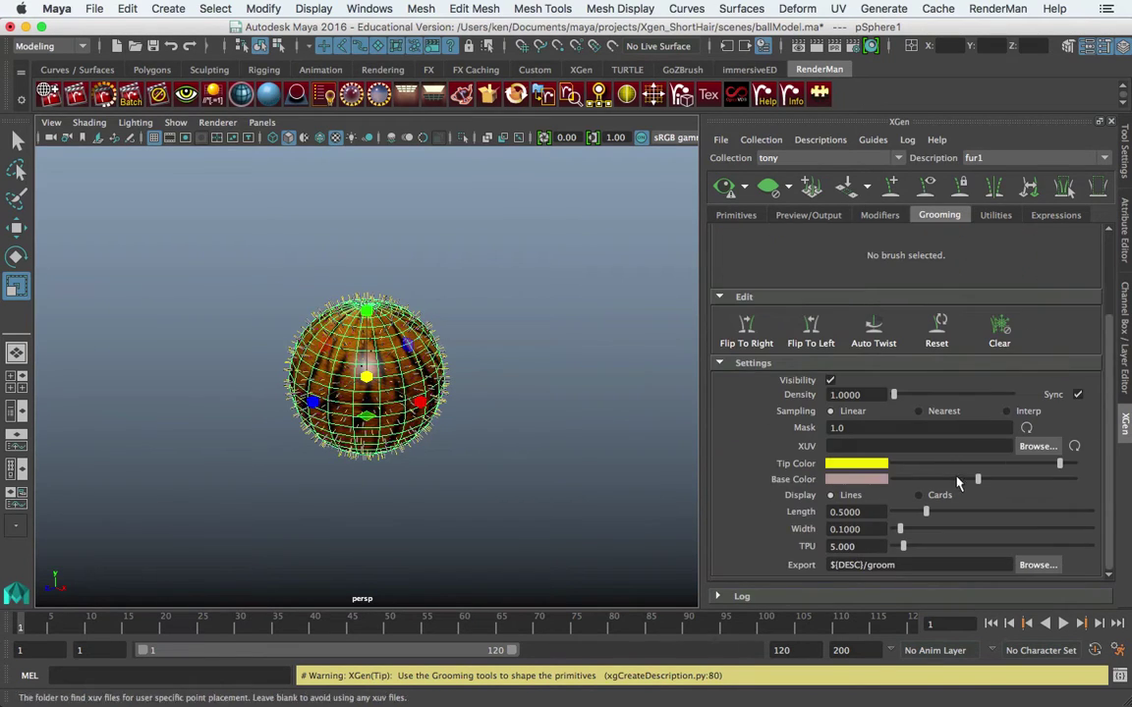
{"action": "scroll", "coordinate": [834, 353], "scroll_direction": "up", "scroll_amount": 3}
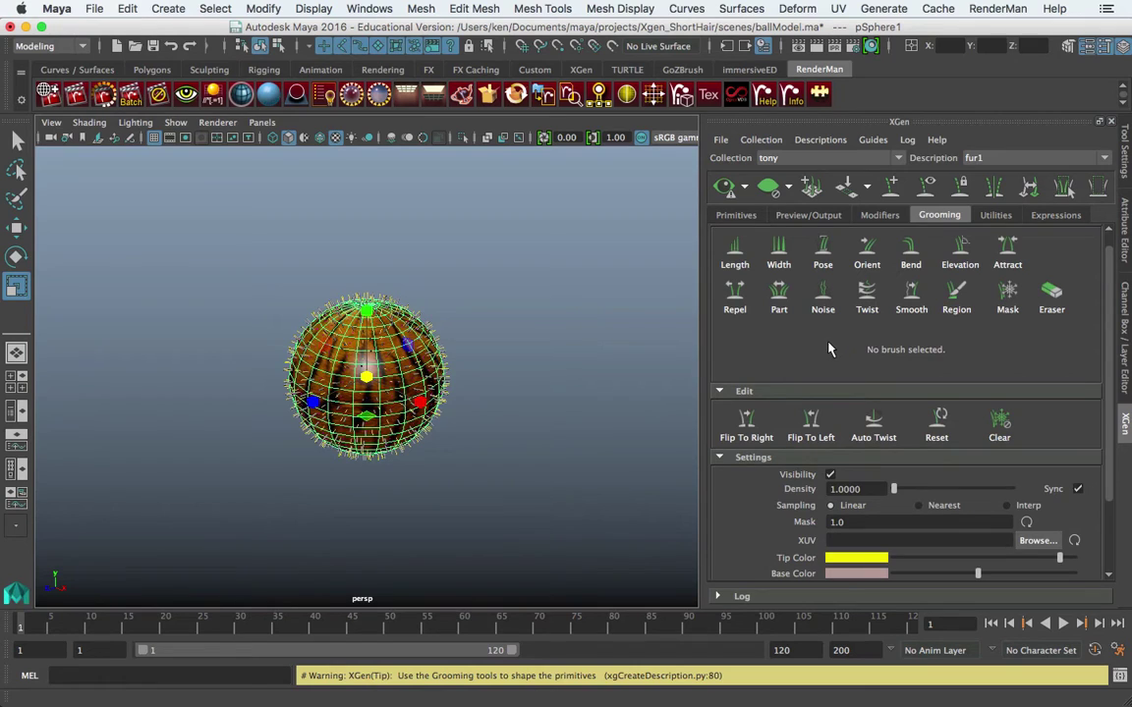
{"action": "left_click", "coordinate": [737, 215]}
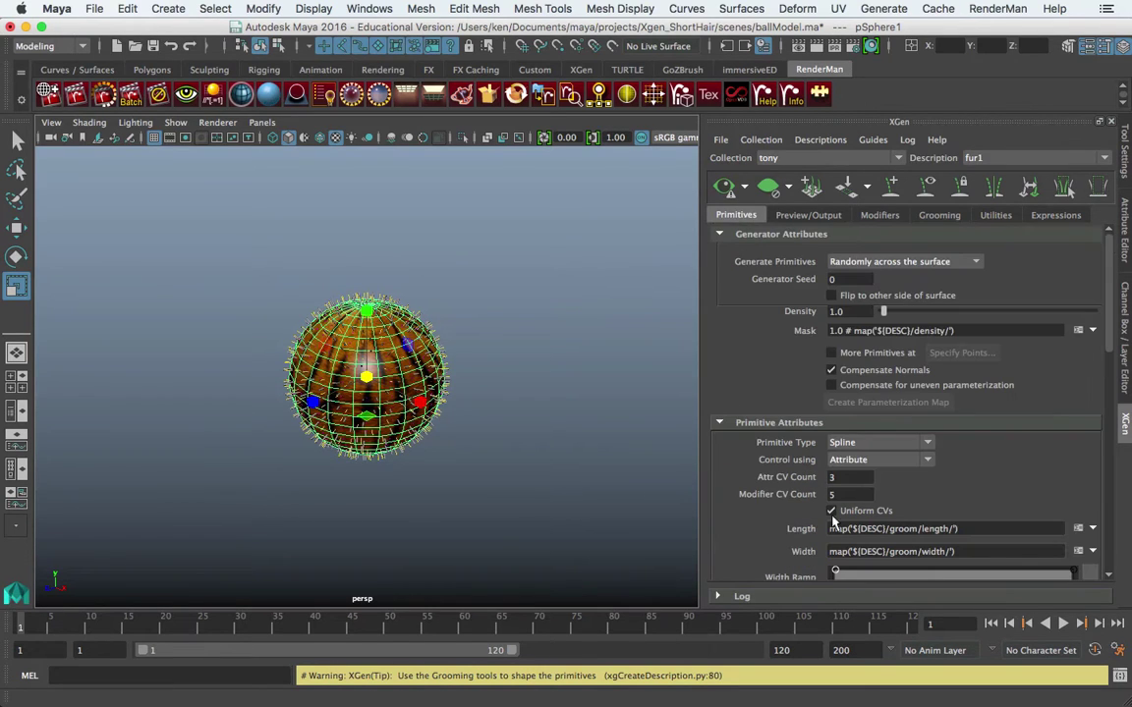
{"action": "scroll", "coordinate": [772, 499], "scroll_direction": "down", "scroll_amount": 5}
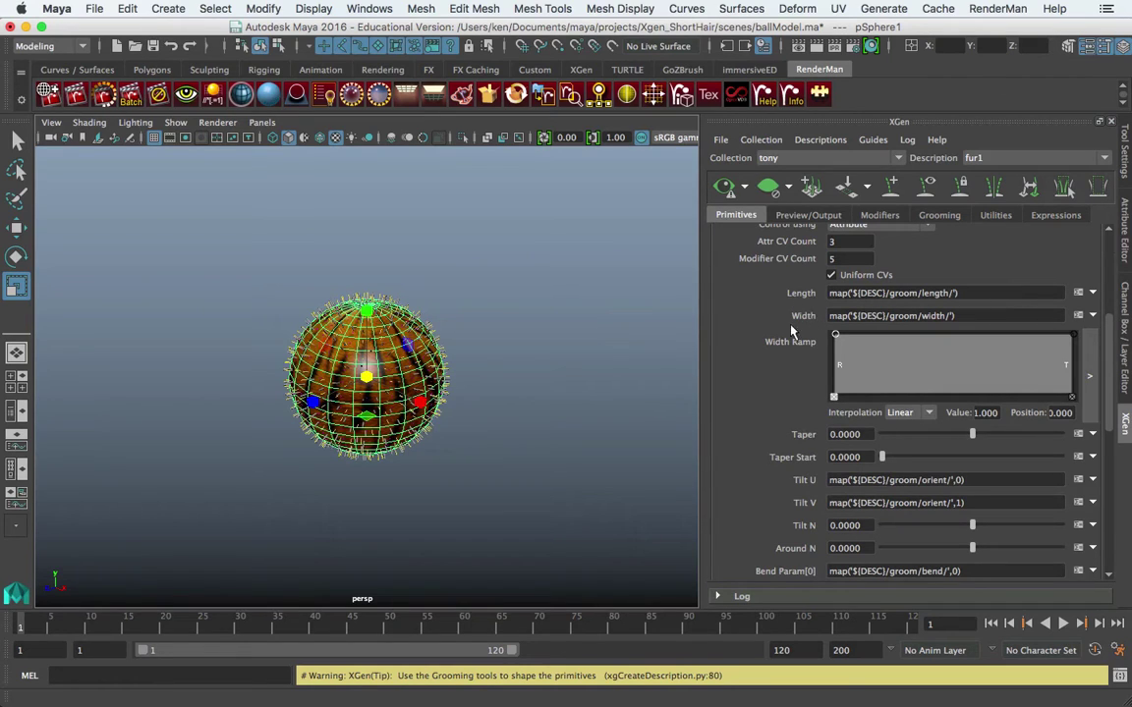
{"action": "scroll", "coordinate": [776, 472], "scroll_direction": "down", "scroll_amount": 1}
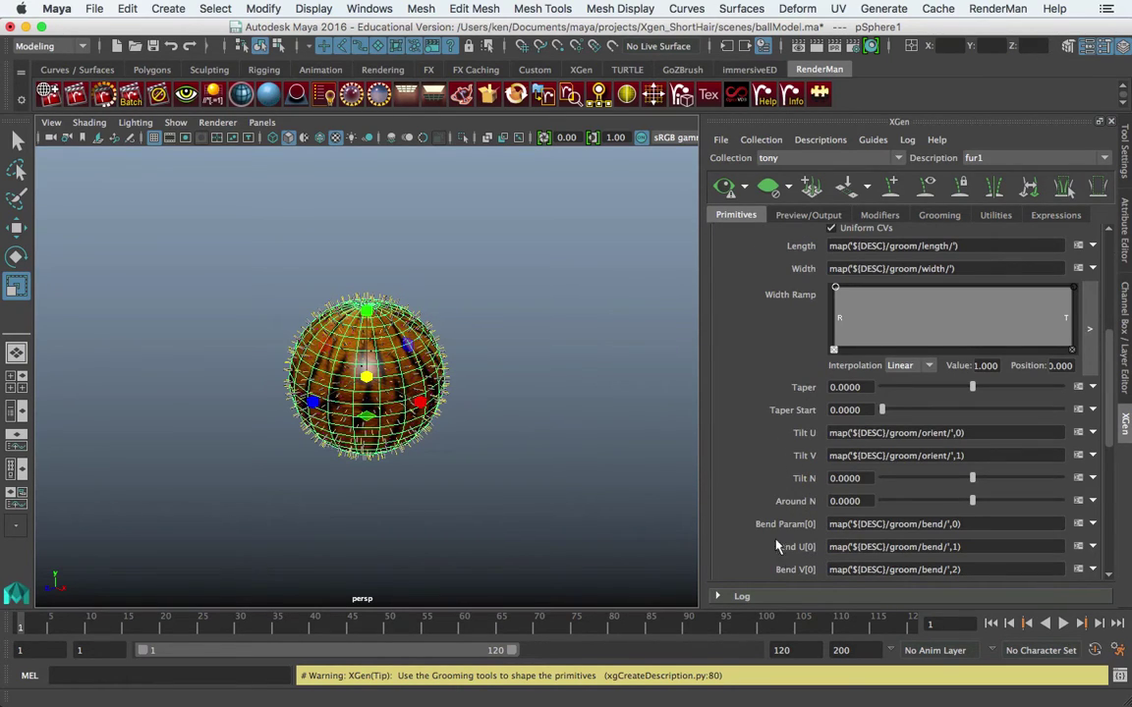
{"action": "scroll", "coordinate": [775, 543], "scroll_direction": "down", "scroll_amount": 3}
{"action": "scroll", "coordinate": [739, 438], "scroll_direction": "up", "scroll_amount": 4}
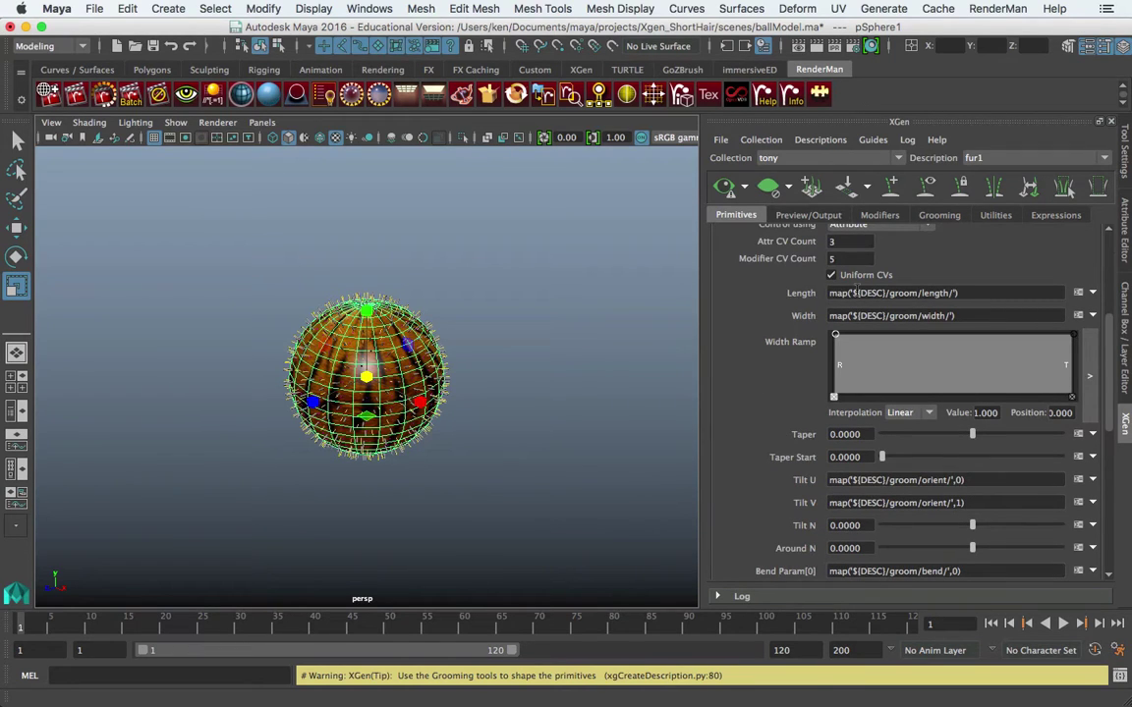
{"action": "left_click", "coordinate": [936, 216]}
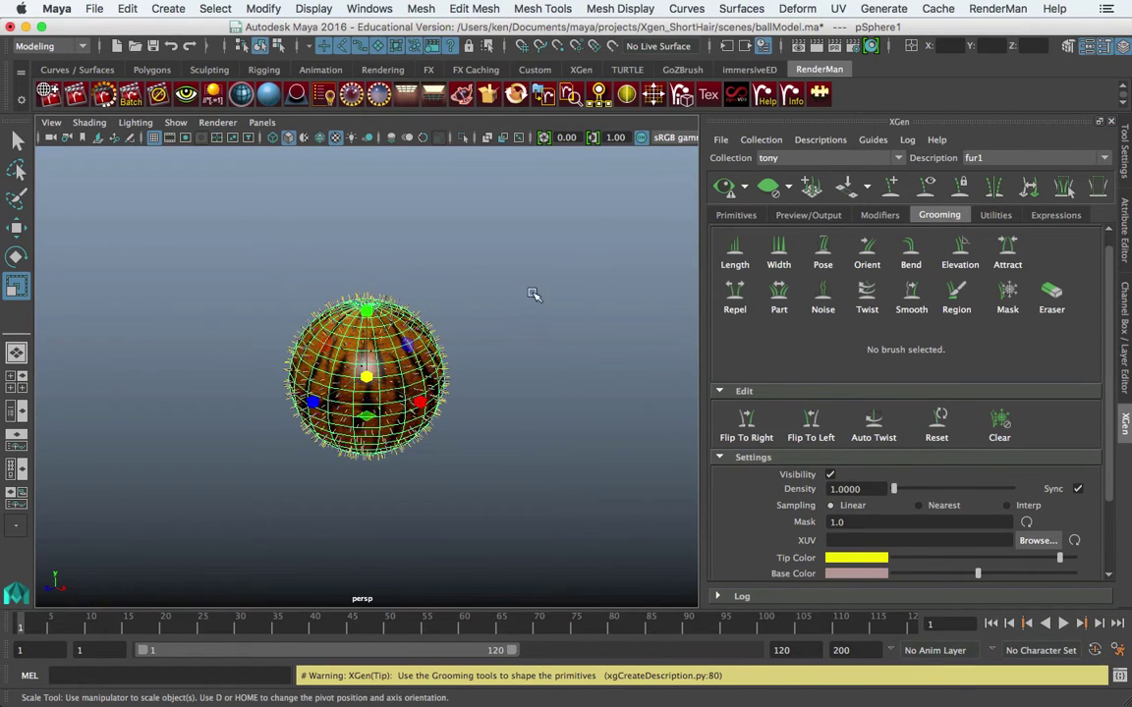
Step: Turn off Hardware Texturing in the perspective viewport so the sphere shows without its texture
{"action": "middle_click", "coordinate": [495, 285], "text": "alt"}
{"action": "left_click_drag", "start_coordinate": [495, 285], "coordinate": [629, 313], "text": "alt"}
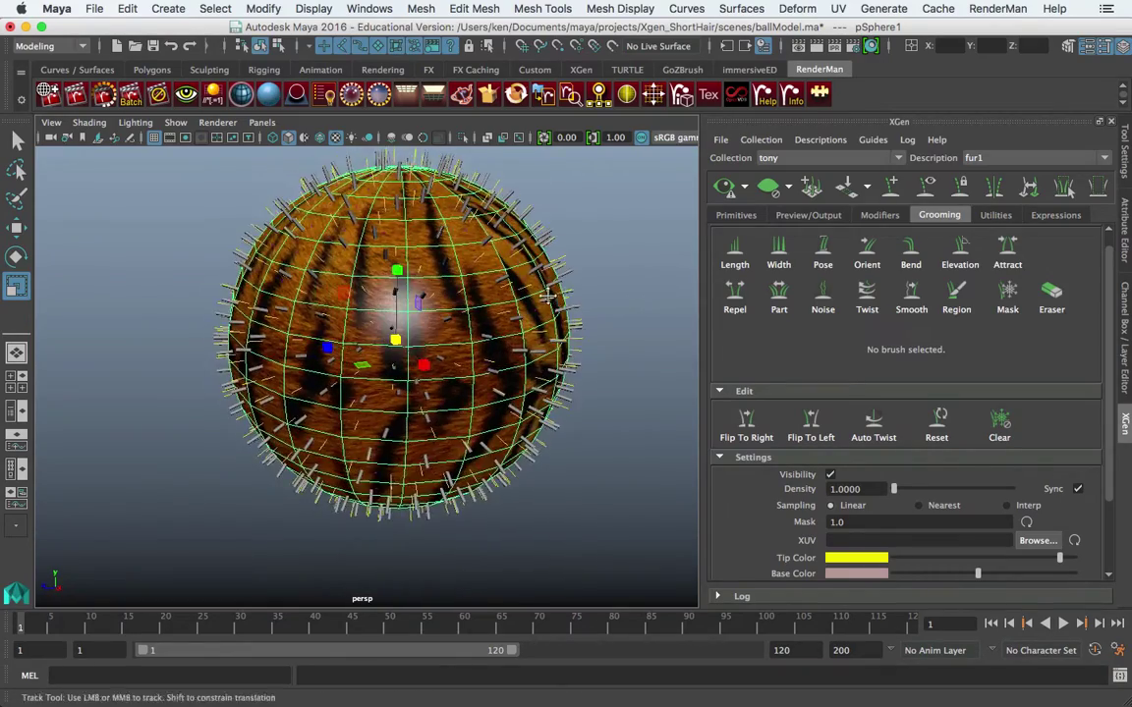
{"action": "scroll", "coordinate": [629, 314], "scroll_direction": "up", "scroll_amount": 6}
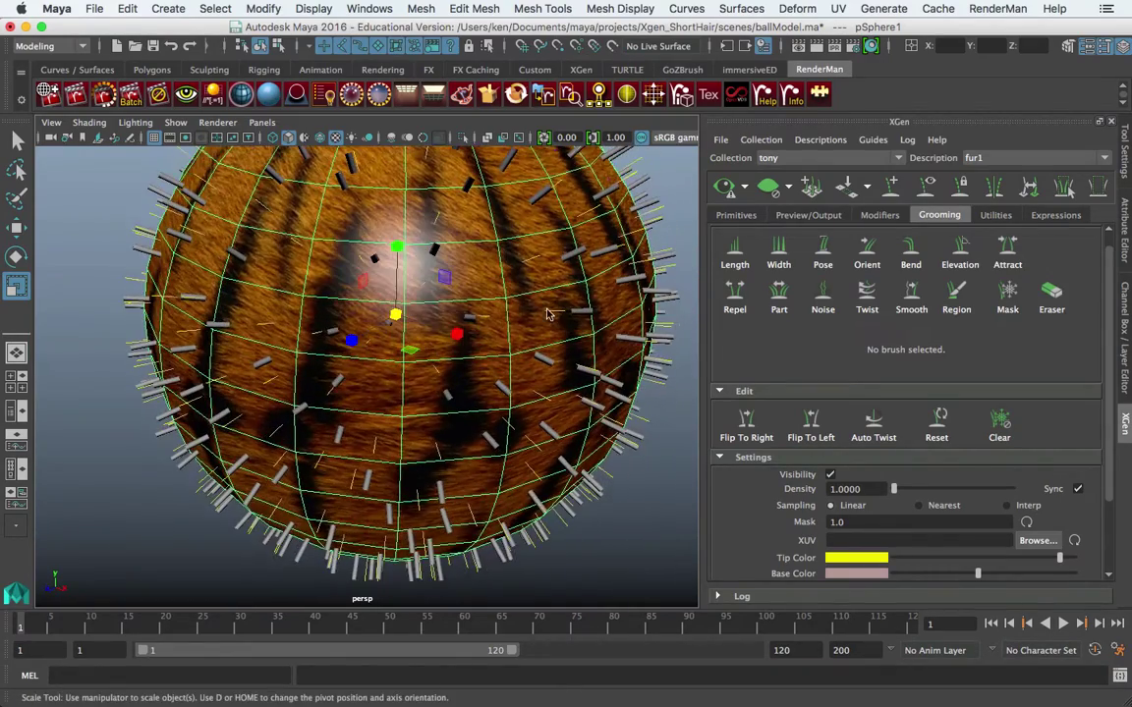
{"action": "left_click", "coordinate": [609, 410]}
{"action": "left_click", "coordinate": [610, 411]}
{"action": "left_click", "coordinate": [91, 123]}
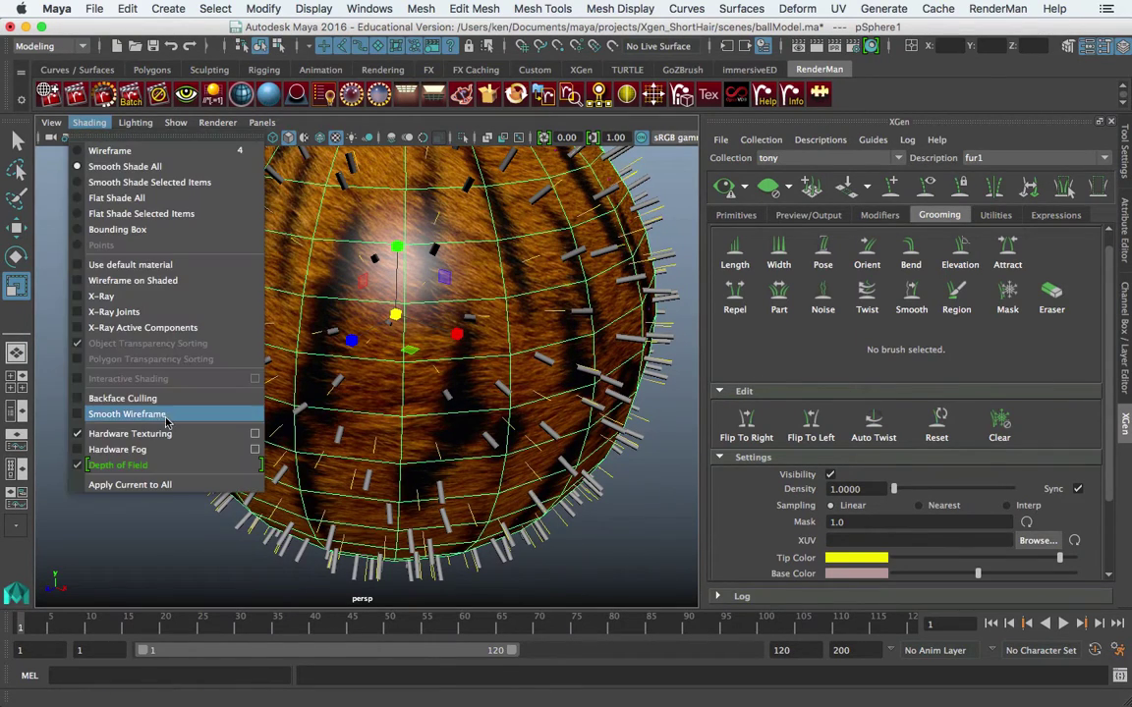
{"action": "left_click", "coordinate": [148, 433]}
{"action": "mouse_move", "coordinate": [201, 359]}
{"action": "left_mouse_down", "text": "alt"}
{"action": "mouse_move", "coordinate": [257, 378]}
{"action": "mouse_move", "coordinate": [295, 356]}
{"action": "mouse_move", "coordinate": [278, 323]}
{"action": "left_mouse_up", "text": "alt"}
{"action": "left_click_drag", "start_coordinate": [309, 241], "coordinate": [252, 239], "text": "alt"}
{"action": "scroll", "coordinate": [210, 201], "scroll_direction": "down", "scroll_amount": 3}
{"action": "right_click_drag", "start_coordinate": [253, 240], "coordinate": [325, 255], "text": "alt"}
{"action": "scroll", "coordinate": [339, 215], "scroll_direction": "down", "scroll_amount": 3}
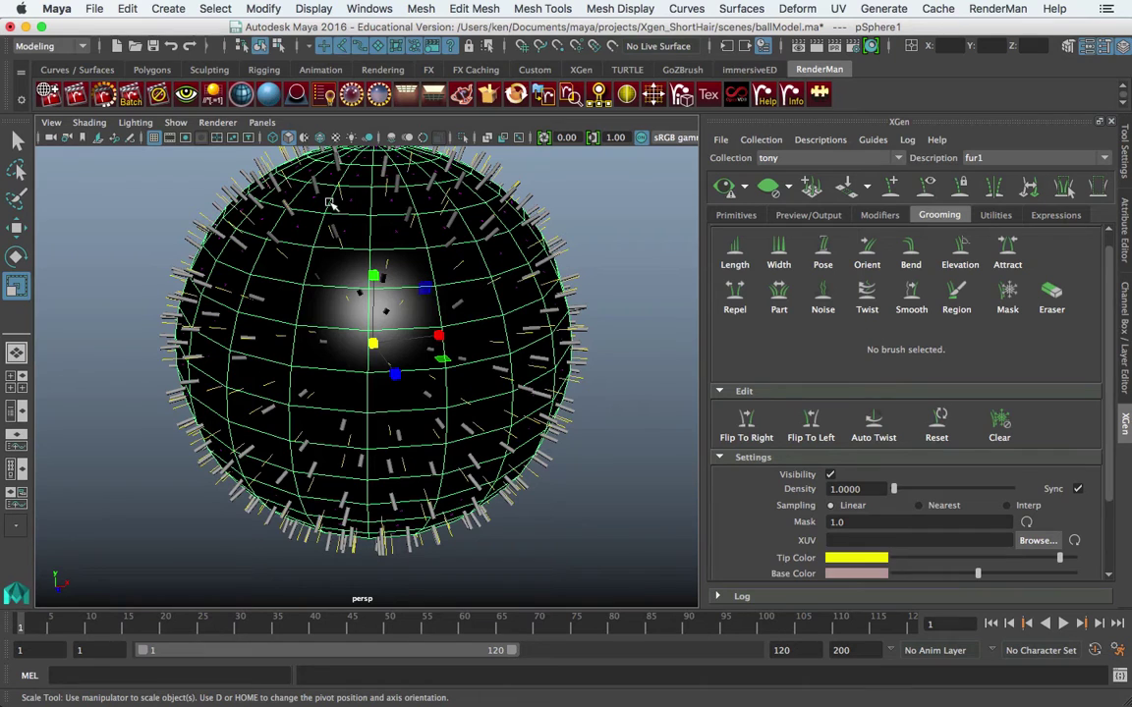
{"action": "scroll", "coordinate": [363, 216], "scroll_direction": "down", "scroll_amount": 3}
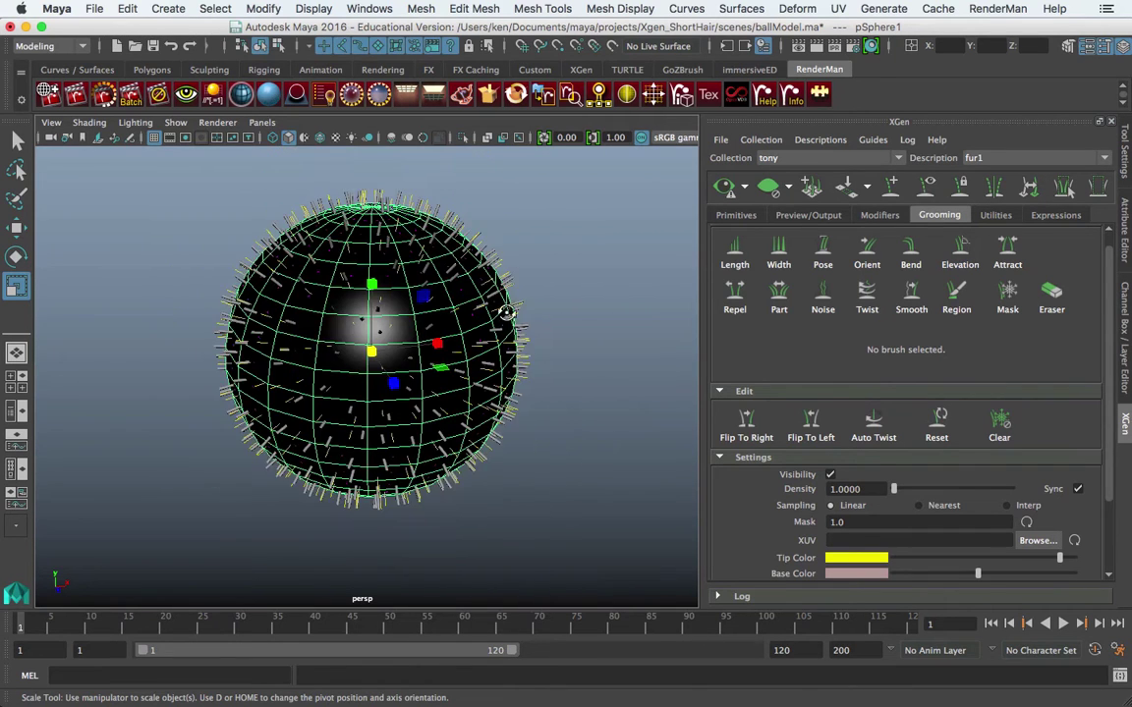
Step: Select the uppermost rows of faces on the sphere and remove them from the faces bound to the fur1 description
{"action": "left_click_drag", "start_coordinate": [275, 175], "coordinate": [481, 233]}
{"action": "right_click_drag", "start_coordinate": [378, 193], "coordinate": [413, 239]}
{"action": "left_click_drag", "start_coordinate": [195, 171], "coordinate": [515, 247]}
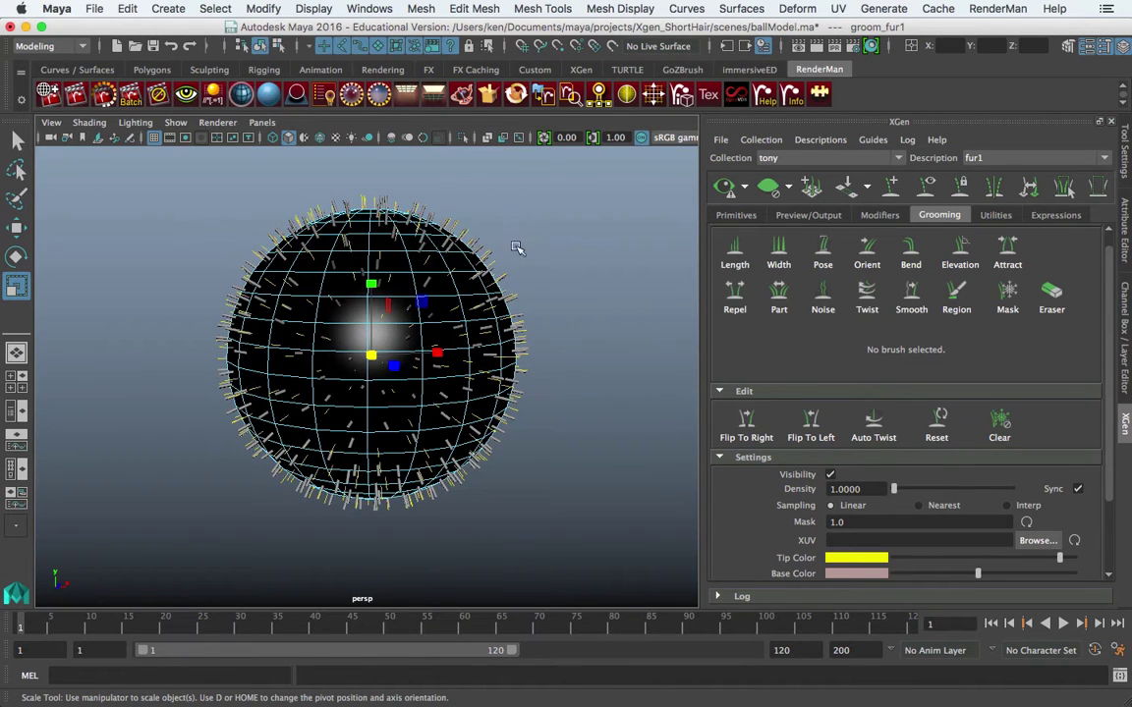
{"action": "left_click", "coordinate": [830, 140]}
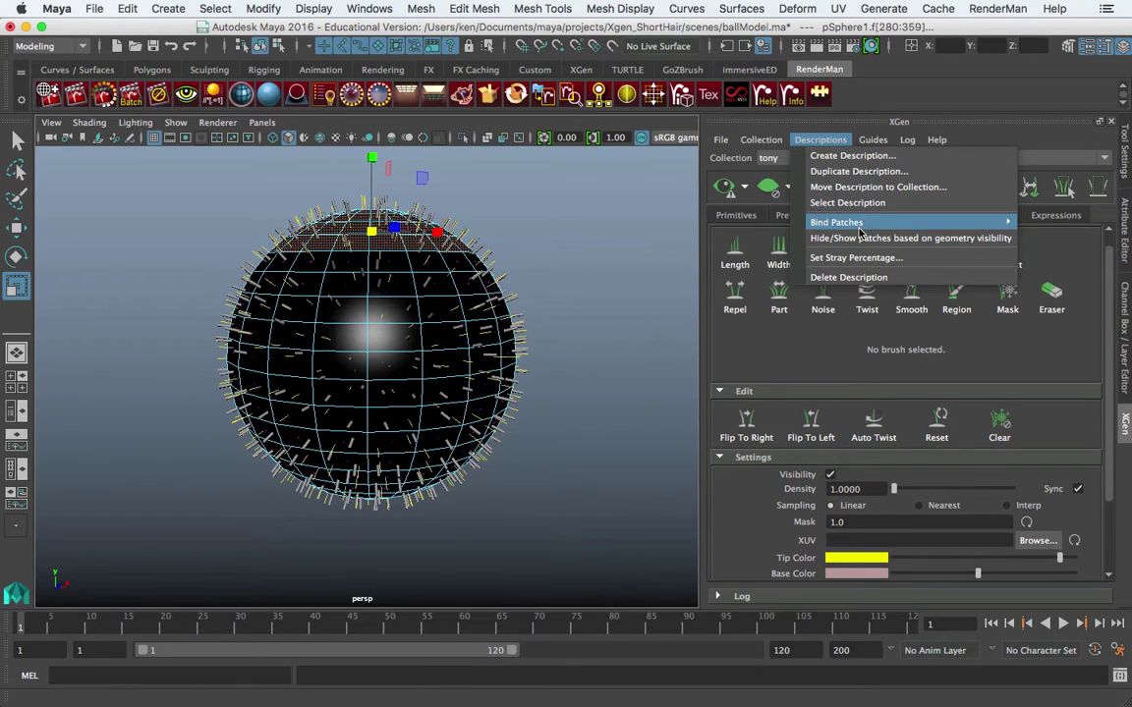
{"action": "mouse_move", "coordinate": [830, 222]}
{"action": "left_click", "coordinate": [732, 255]}
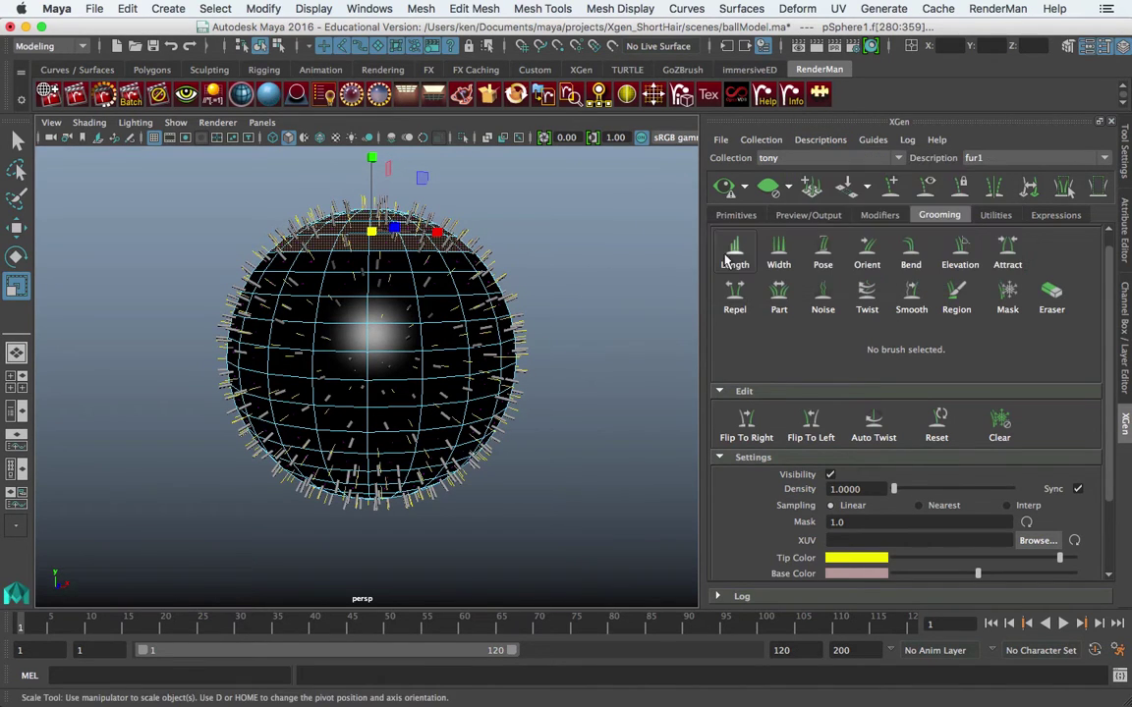
{"action": "left_click", "coordinate": [580, 305]}
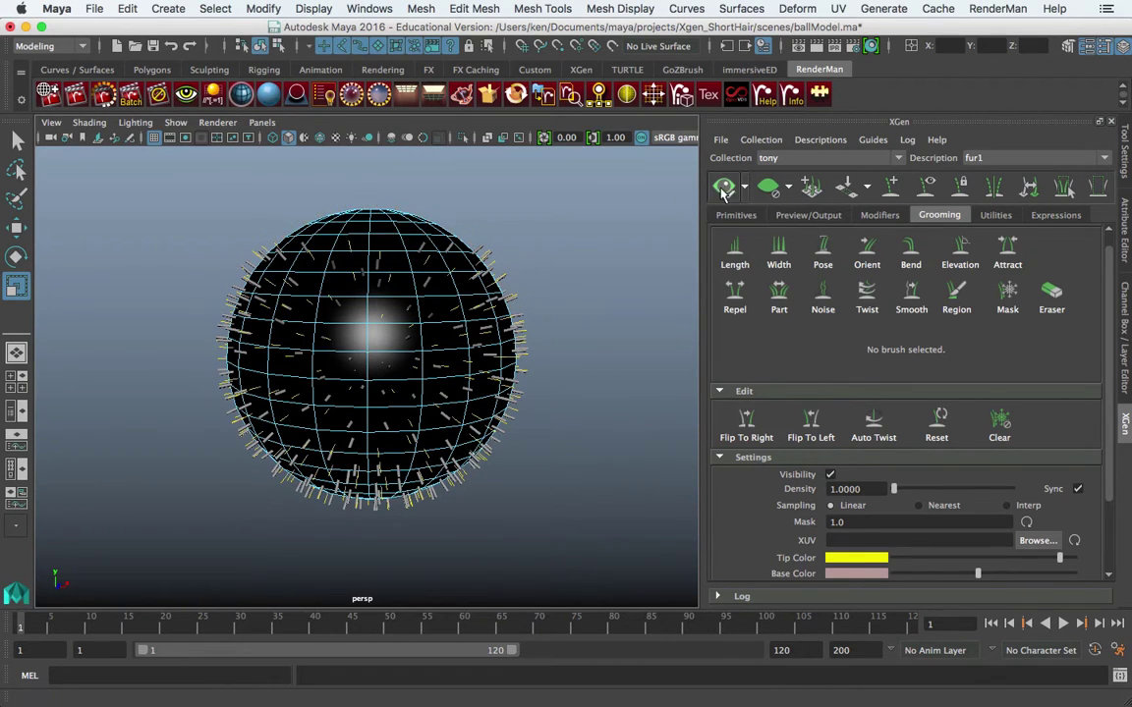
Step: Select the lowest rows of faces on the sphere and remove them from the faces bound to the fur1 description
{"action": "left_click_drag", "start_coordinate": [575, 322], "coordinate": [571, 307], "text": "alt"}
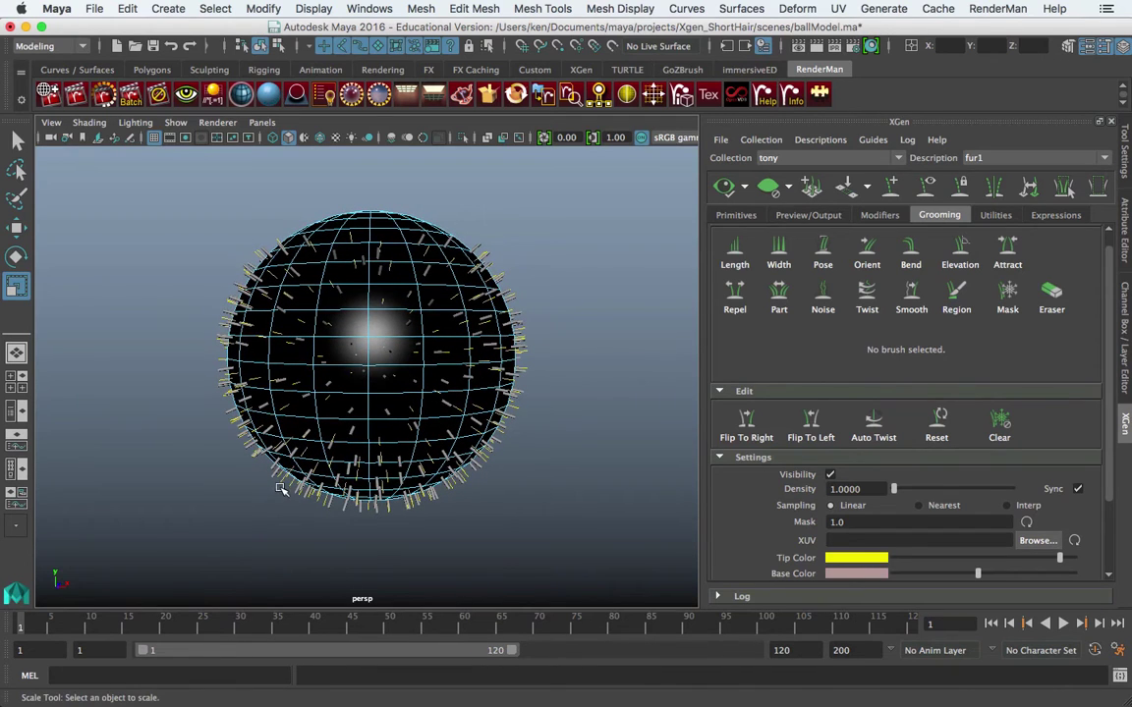
{"action": "left_click_drag", "start_coordinate": [248, 464], "coordinate": [559, 554]}
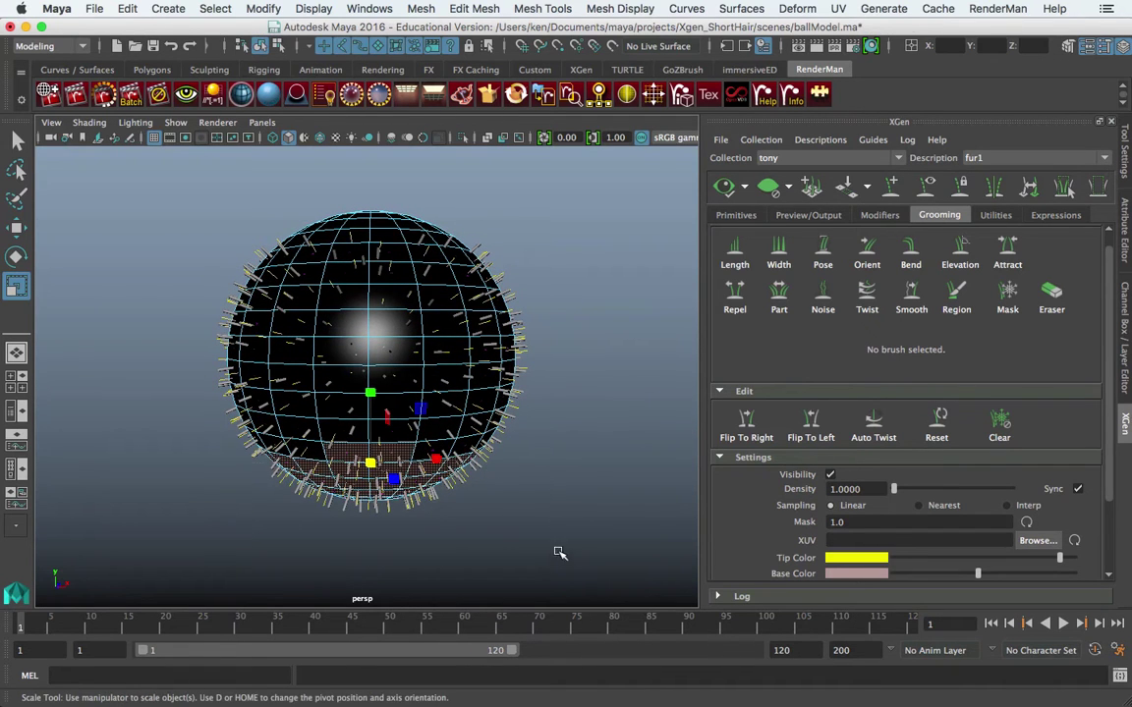
{"action": "left_click_drag", "start_coordinate": [518, 500], "coordinate": [521, 482], "text": "alt"}
{"action": "left_click", "coordinate": [520, 482]}
{"action": "left_click_drag", "start_coordinate": [245, 459], "coordinate": [552, 558]}
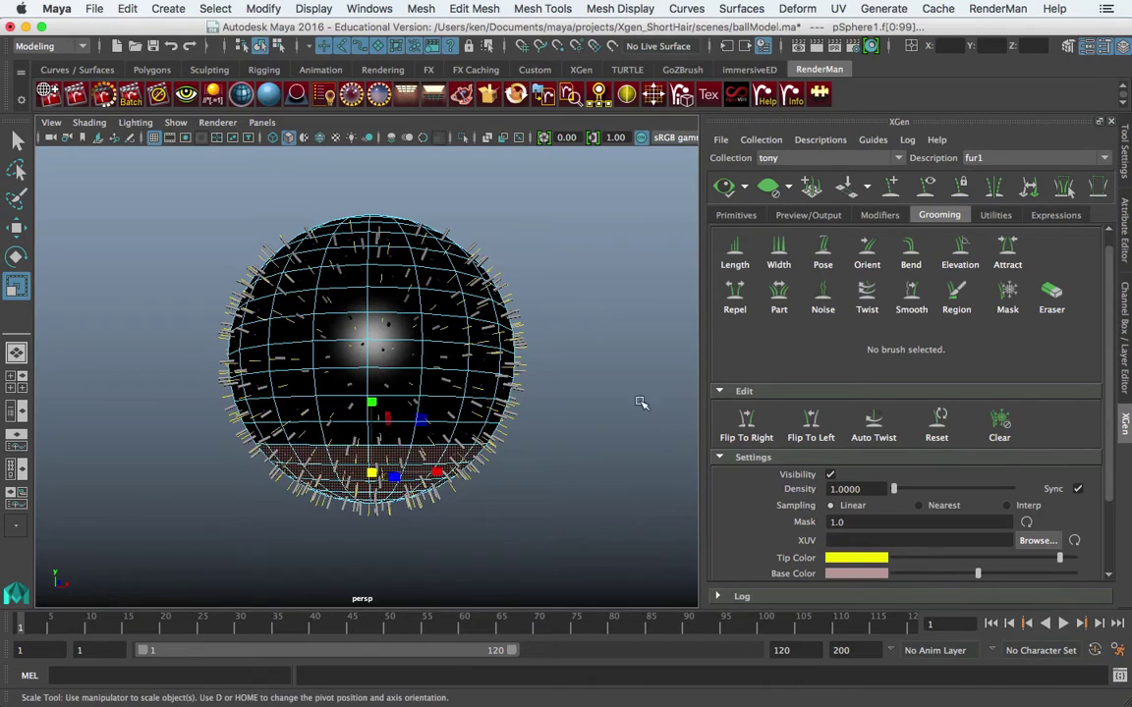
{"action": "left_click", "coordinate": [819, 139]}
{"action": "mouse_move", "coordinate": [845, 222]}
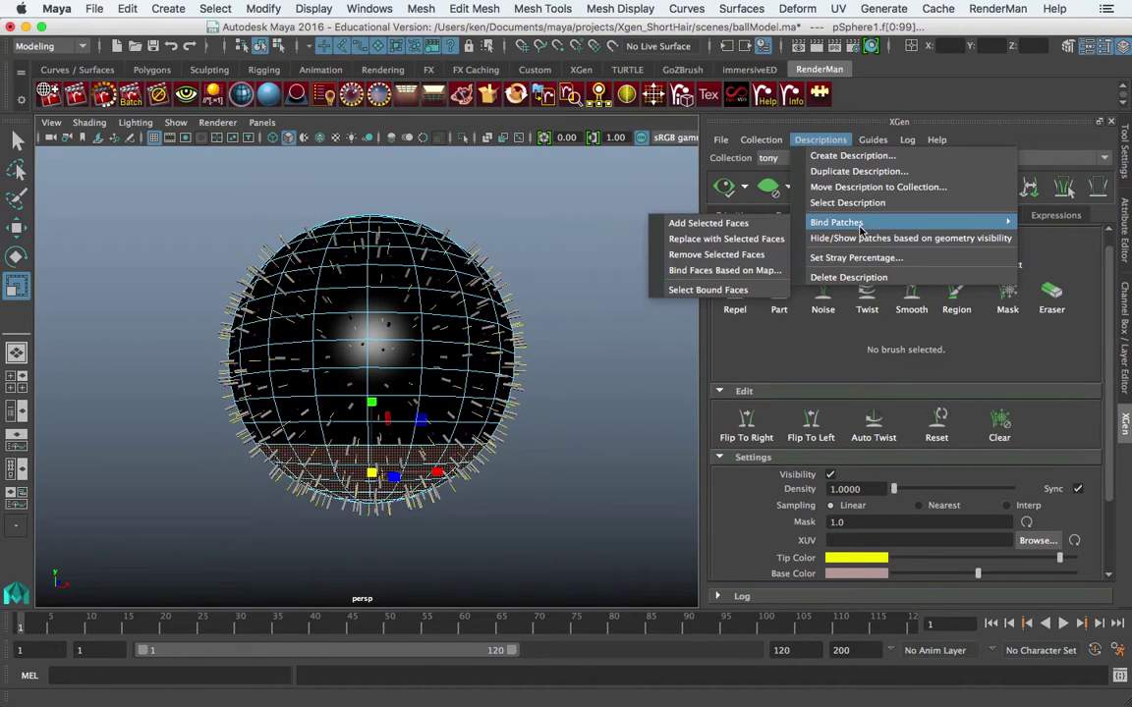
{"action": "left_click", "coordinate": [727, 254]}
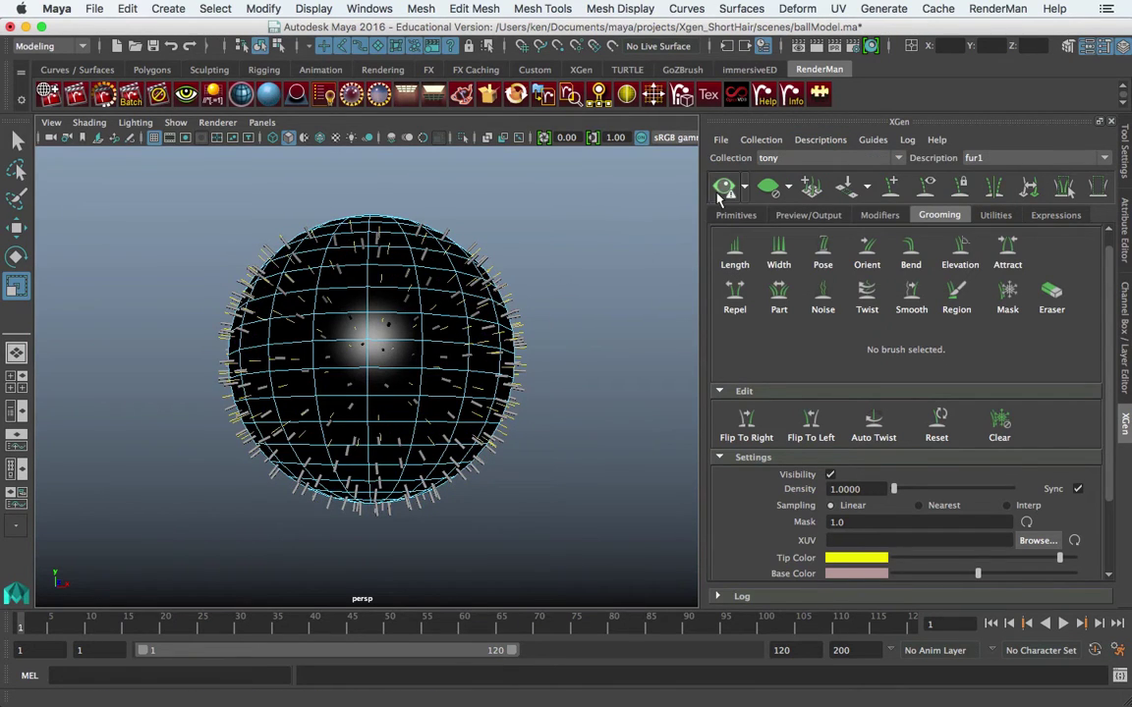
Step: Select the faces on the sphere's upper half, create a set from them and clear the selection
{"action": "left_click_drag", "start_coordinate": [243, 217], "coordinate": [492, 315]}
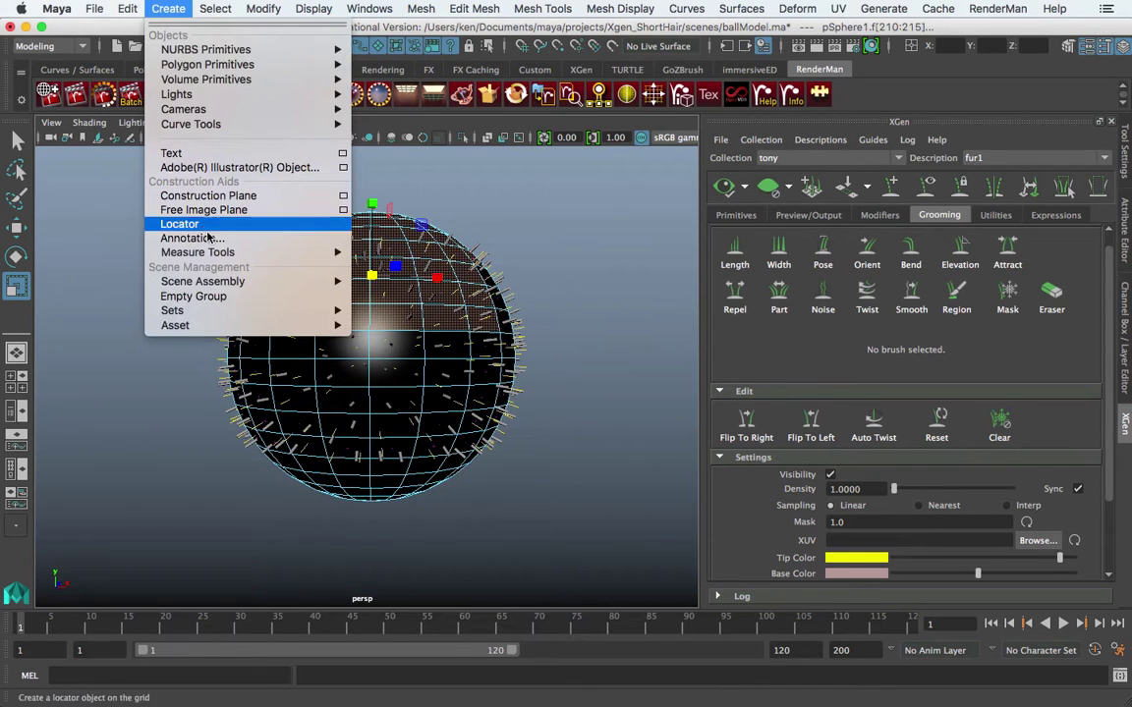
{"action": "mouse_move", "coordinate": [328, 310]}
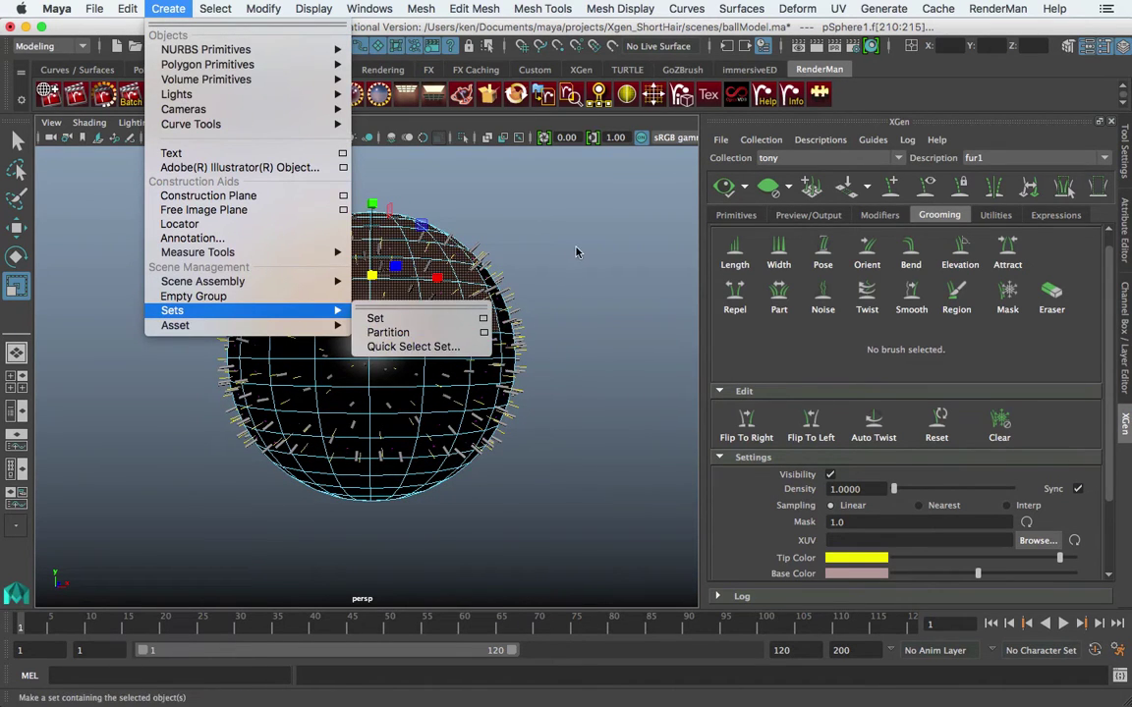
{"action": "left_click", "coordinate": [375, 318]}
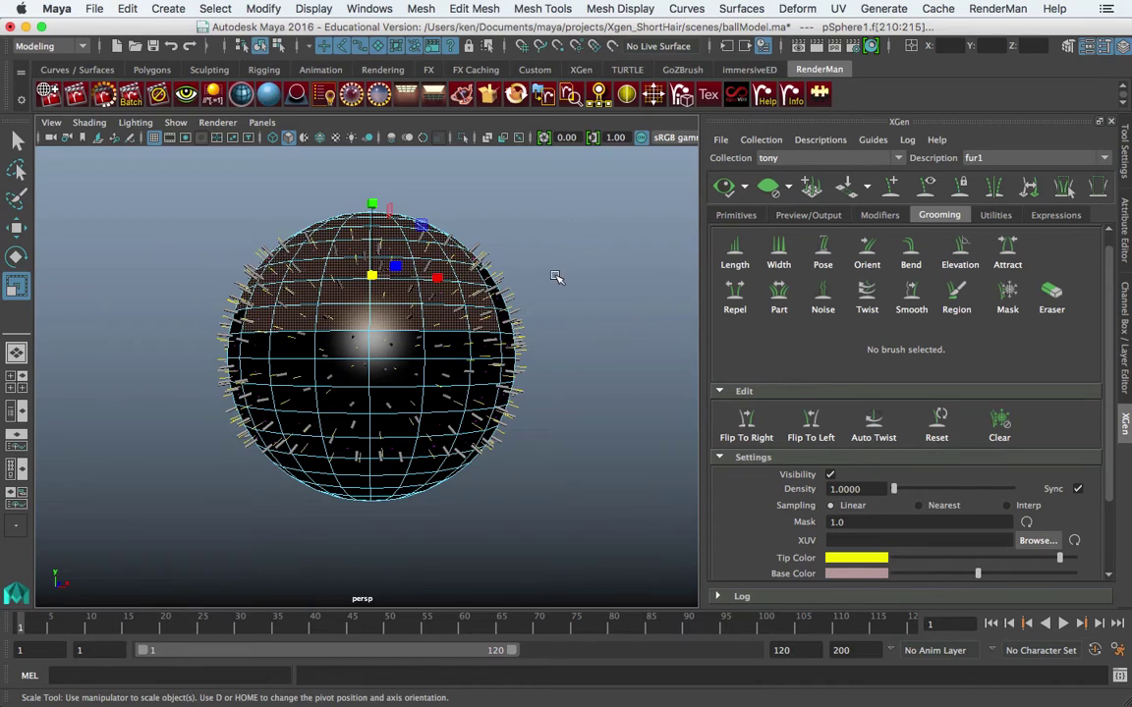
{"action": "left_click", "coordinate": [497, 248]}
Step: Turn Hardware Texturing back on in the perspective viewport so the sphere shows its tiger texture
{"action": "mouse_move", "coordinate": [550, 316]}
{"action": "left_mouse_down", "text": "alt"}
{"action": "mouse_move", "coordinate": [534, 309]}
{"action": "mouse_move", "coordinate": [546, 303]}
{"action": "left_mouse_up", "text": "alt"}
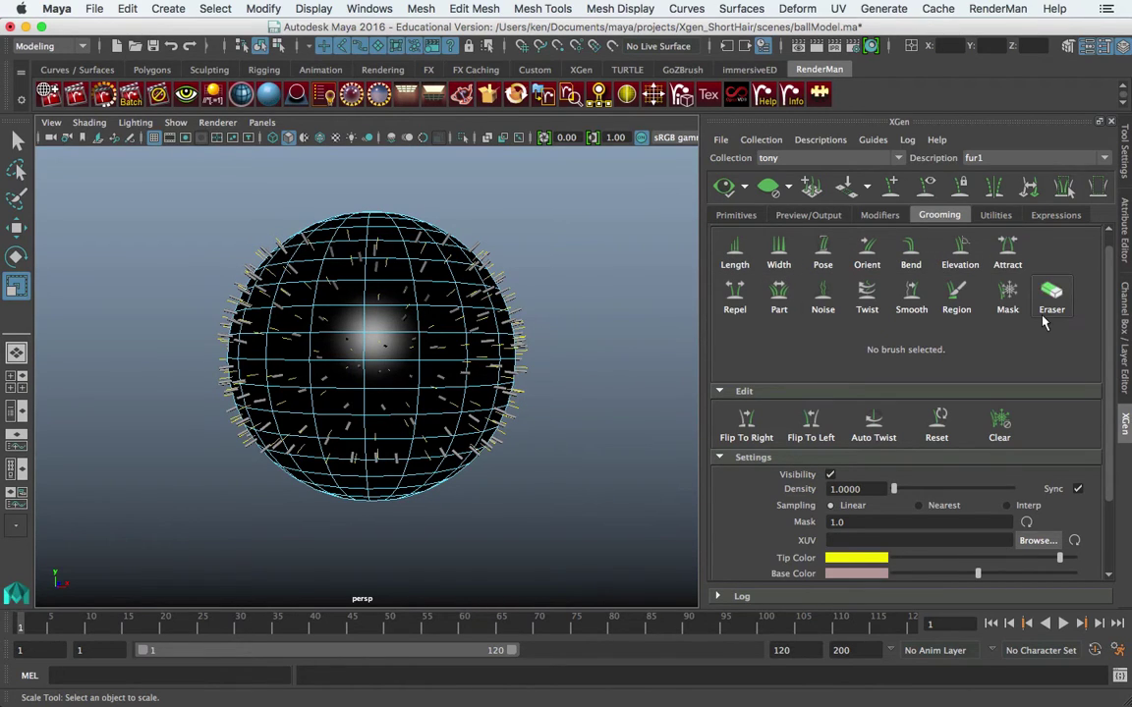
{"action": "left_click_drag", "start_coordinate": [1108, 339], "coordinate": [1121, 403]}
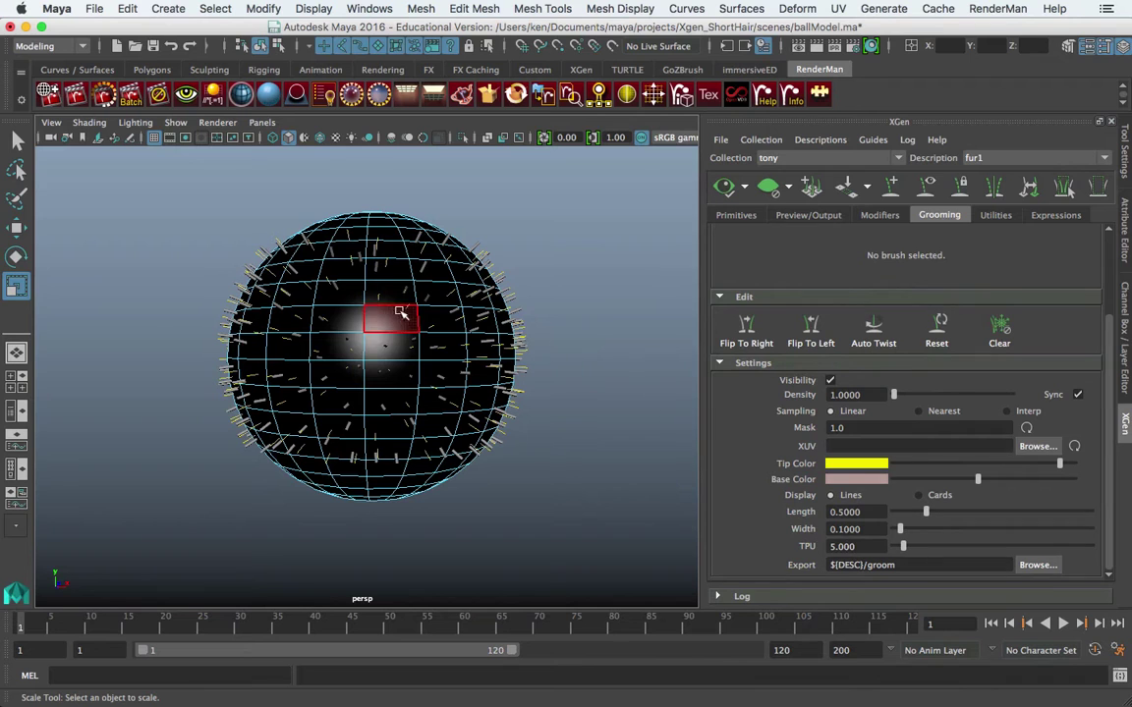
{"action": "left_click", "coordinate": [89, 122]}
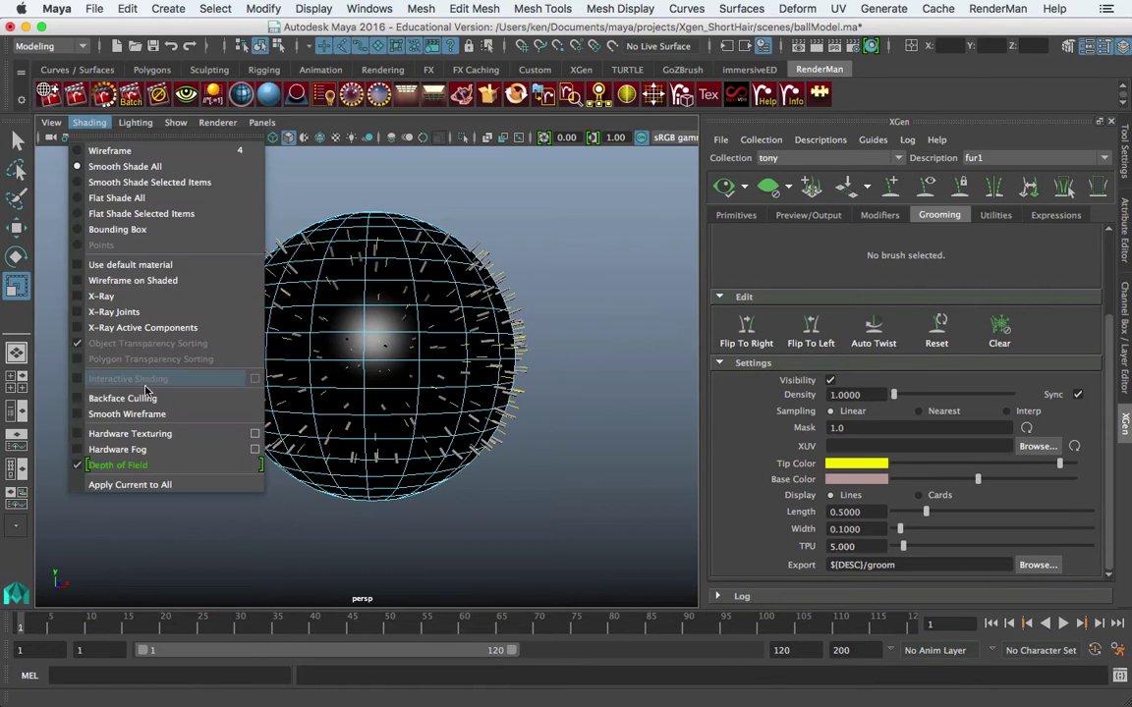
{"action": "left_click", "coordinate": [174, 443]}
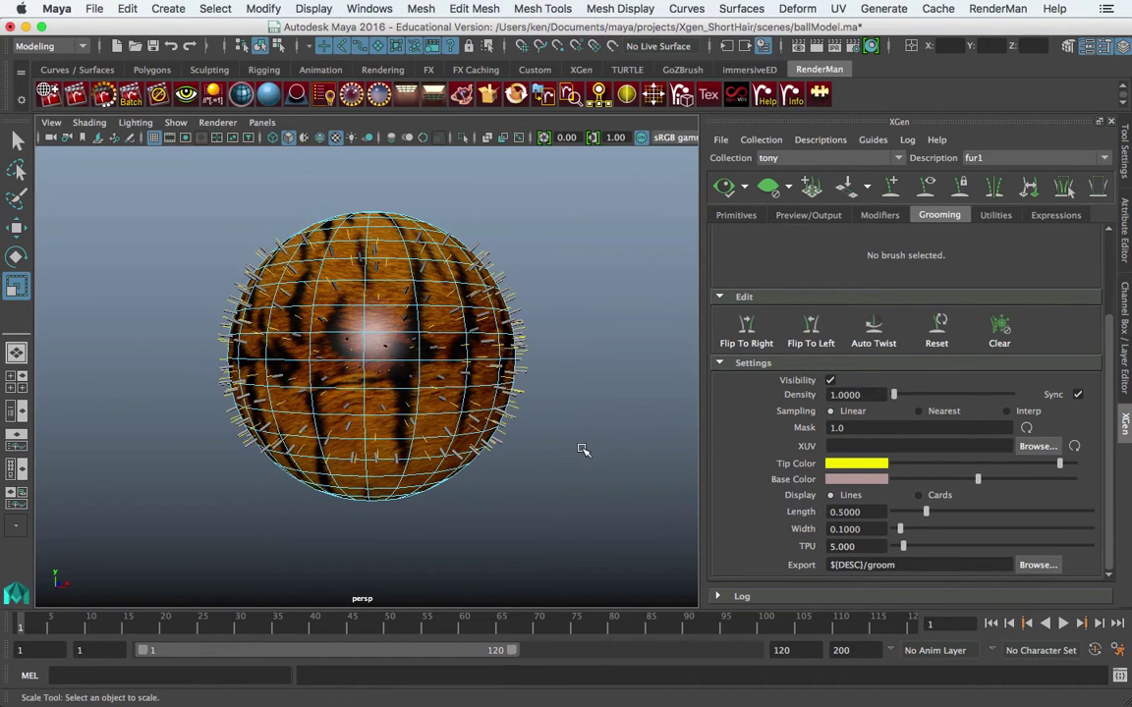
Step: Set the grooming density of fur1 to 100
{"action": "left_click_drag", "start_coordinate": [581, 450], "coordinate": [513, 343], "text": "alt"}
{"action": "scroll", "coordinate": [448, 323], "scroll_direction": "up", "scroll_amount": 3}
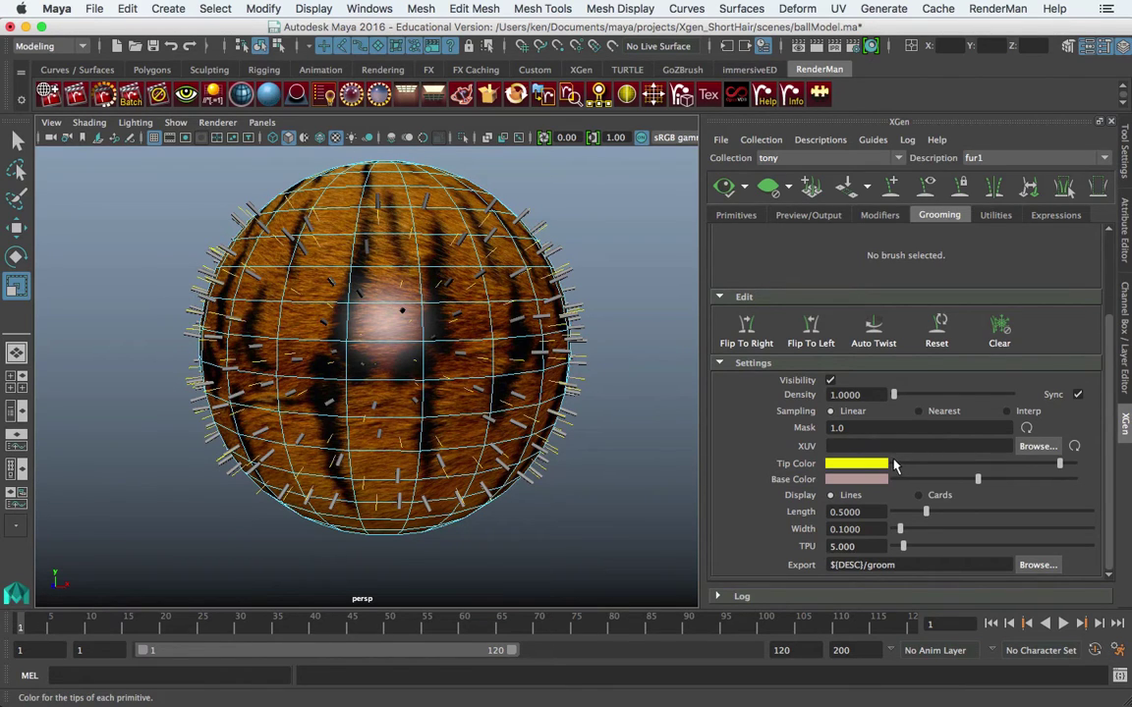
{"action": "left_click", "coordinate": [868, 395]}
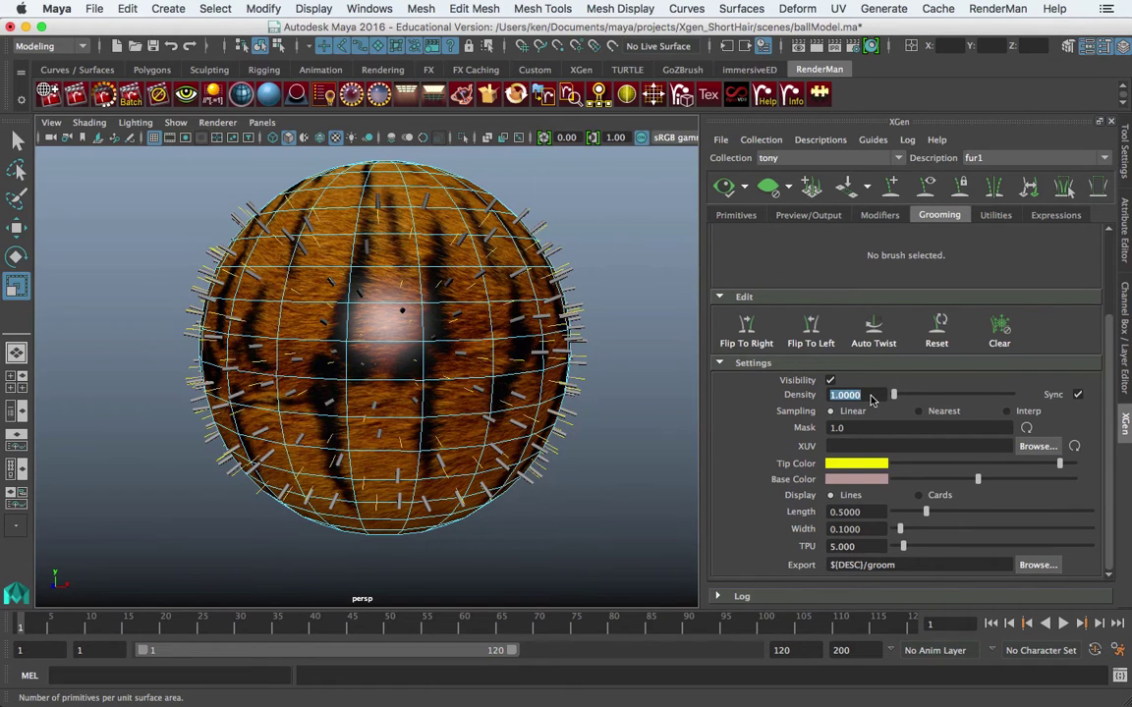
{"action": "type", "text": "100"}
{"action": "key", "text": "Return"}
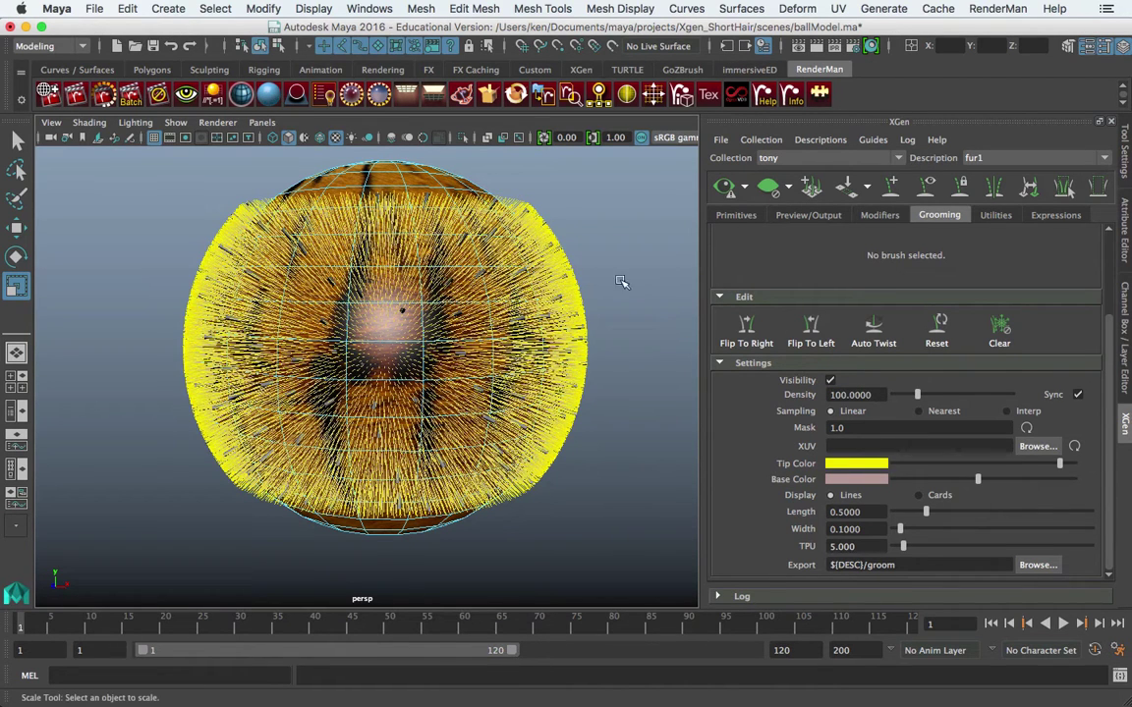
Step: Reduce the width of the groomed hairs to 0.037 and update the XGen preview
{"action": "left_click_drag", "start_coordinate": [637, 324], "coordinate": [602, 303], "text": "alt"}
{"action": "scroll", "coordinate": [550, 331], "scroll_direction": "up", "scroll_amount": 4}
{"action": "left_click_drag", "start_coordinate": [565, 349], "coordinate": [571, 310], "text": "alt"}
{"action": "right_click_drag", "start_coordinate": [571, 310], "coordinate": [581, 344], "text": "alt"}
{"action": "left_click_drag", "start_coordinate": [521, 295], "coordinate": [614, 316], "text": "alt"}
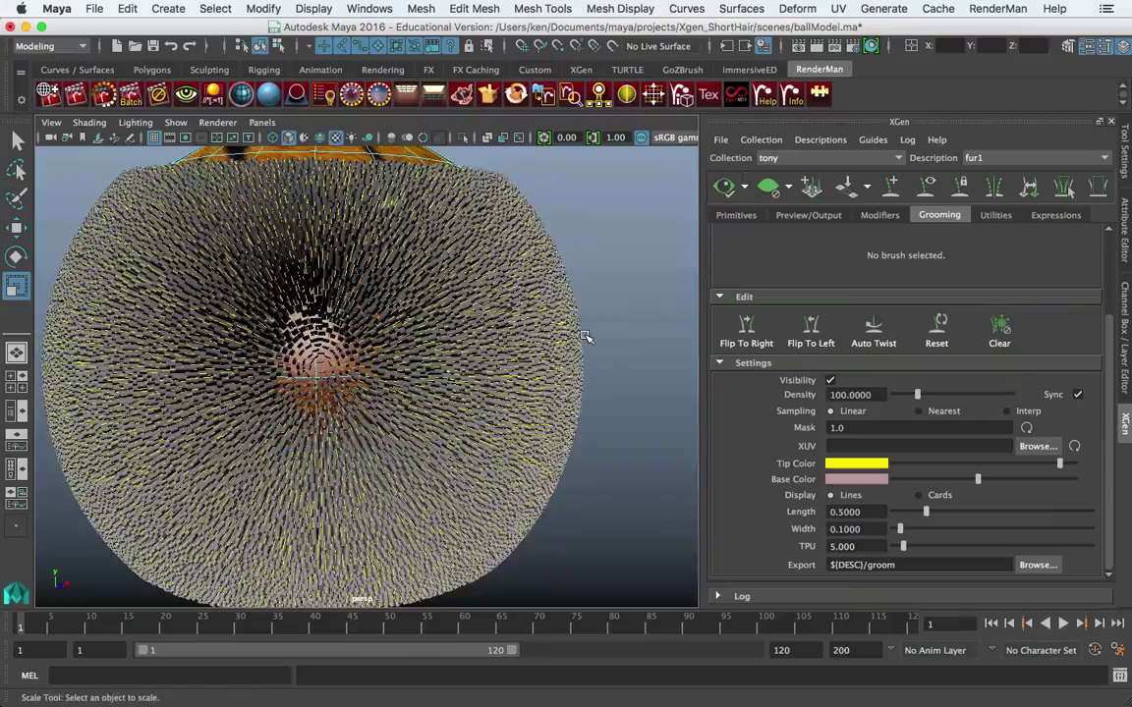
{"action": "left_click_drag", "start_coordinate": [587, 336], "coordinate": [506, 306], "text": "alt"}
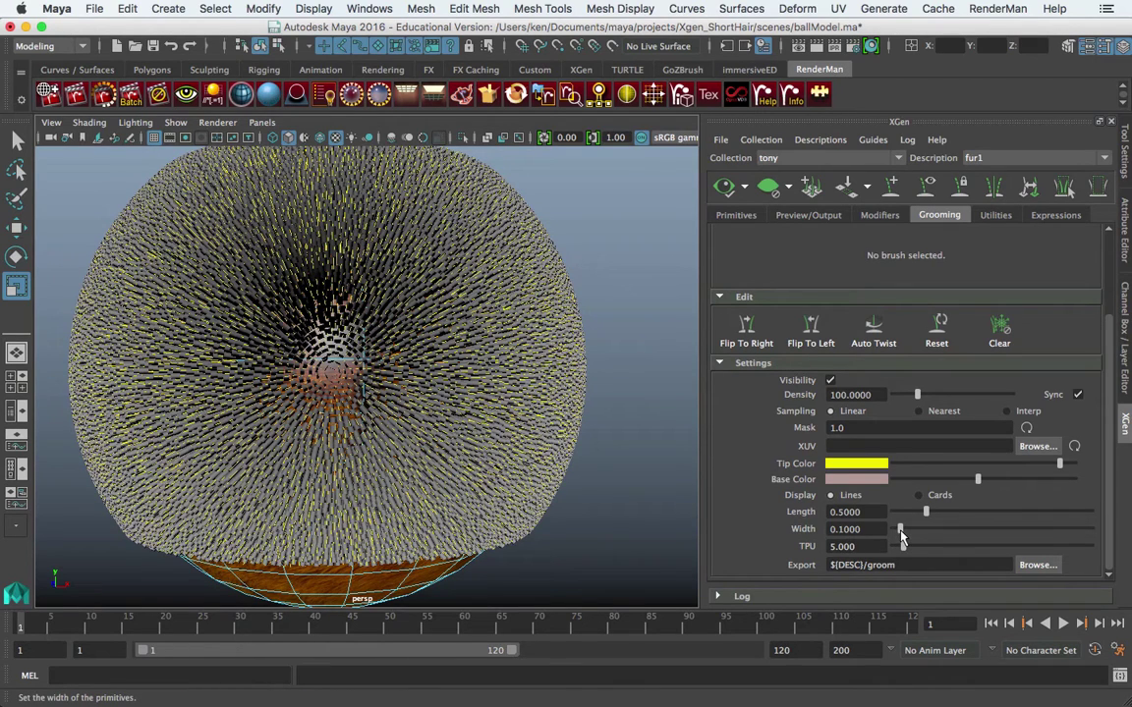
{"action": "left_click_drag", "start_coordinate": [899, 533], "coordinate": [897, 533]}
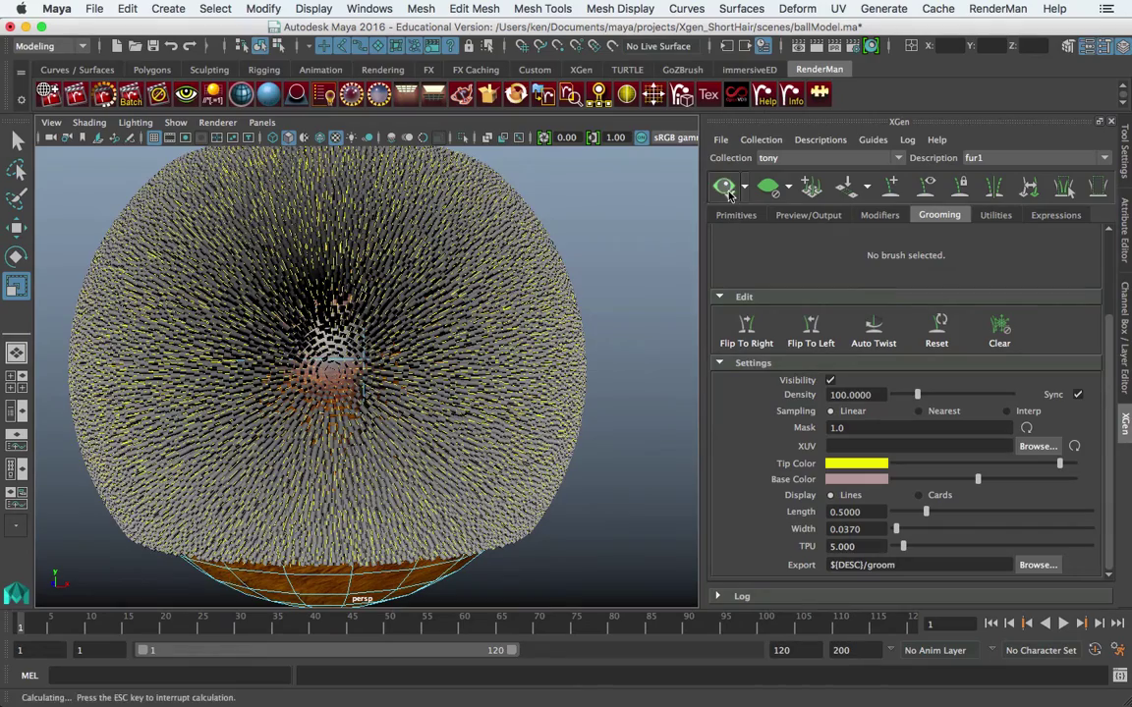
Step: Inspect the thinner hairs around the sphere and raise the grooming density to 150
{"action": "left_click_drag", "start_coordinate": [604, 321], "coordinate": [520, 283], "text": "alt"}
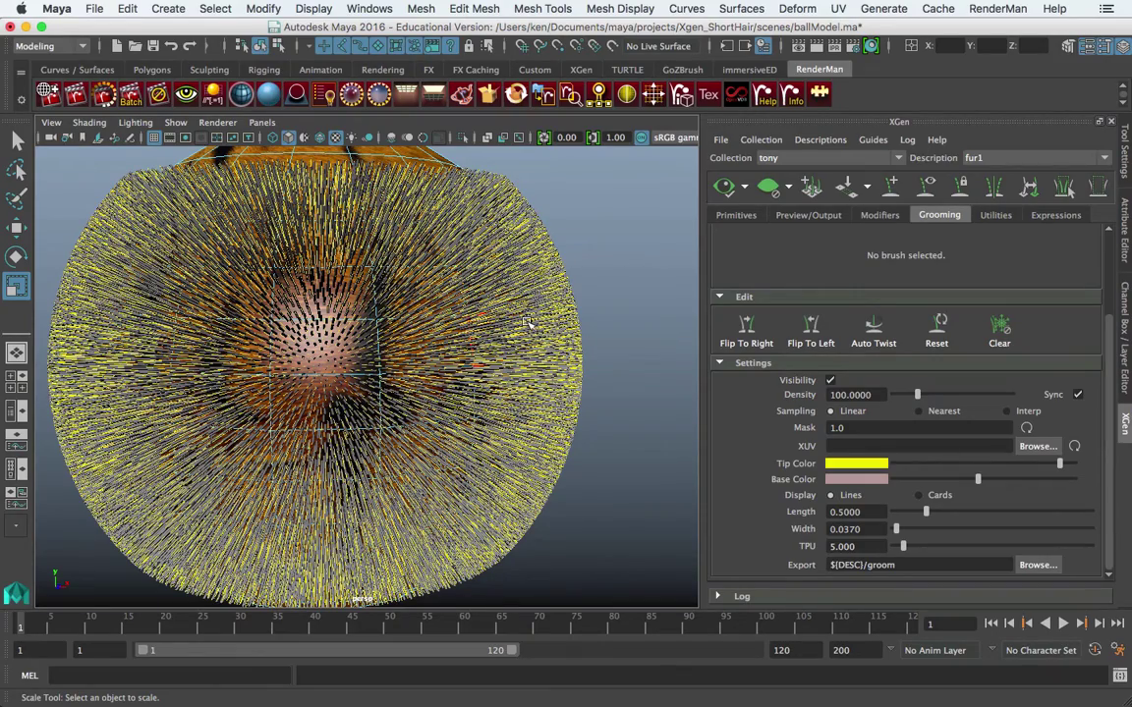
{"action": "left_click_drag", "start_coordinate": [565, 329], "coordinate": [356, 284], "text": "alt"}
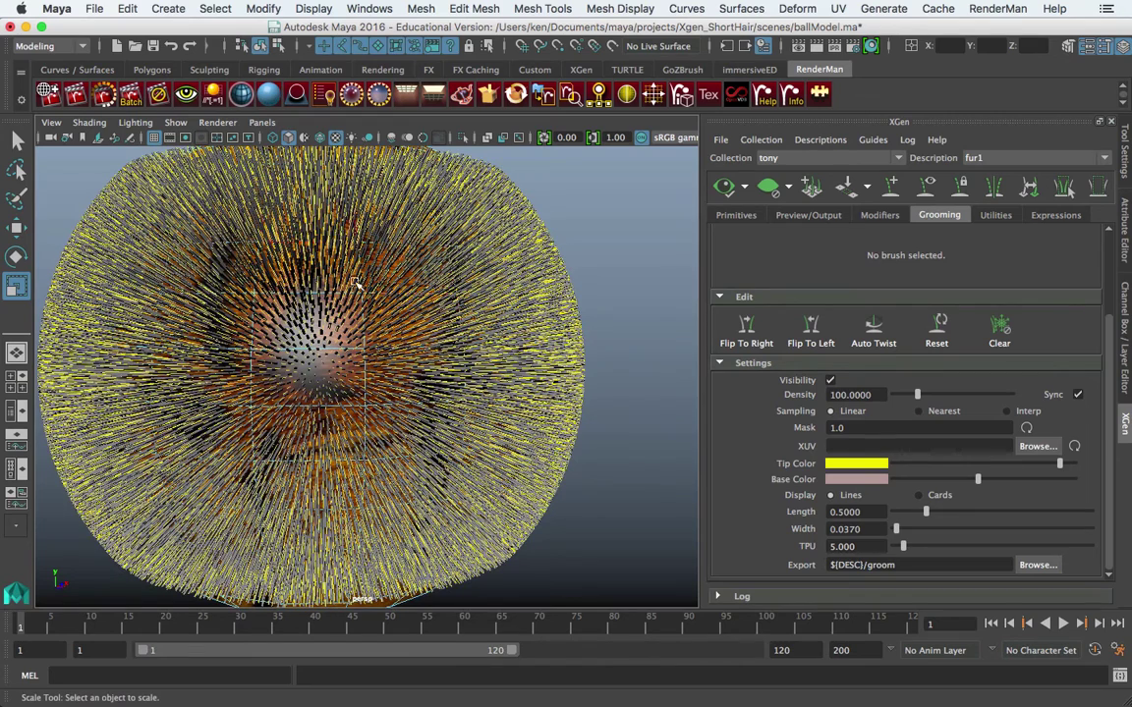
{"action": "double_click", "coordinate": [850, 394]}
{"action": "type", "text": "150"}
{"action": "key", "text": "Return"}
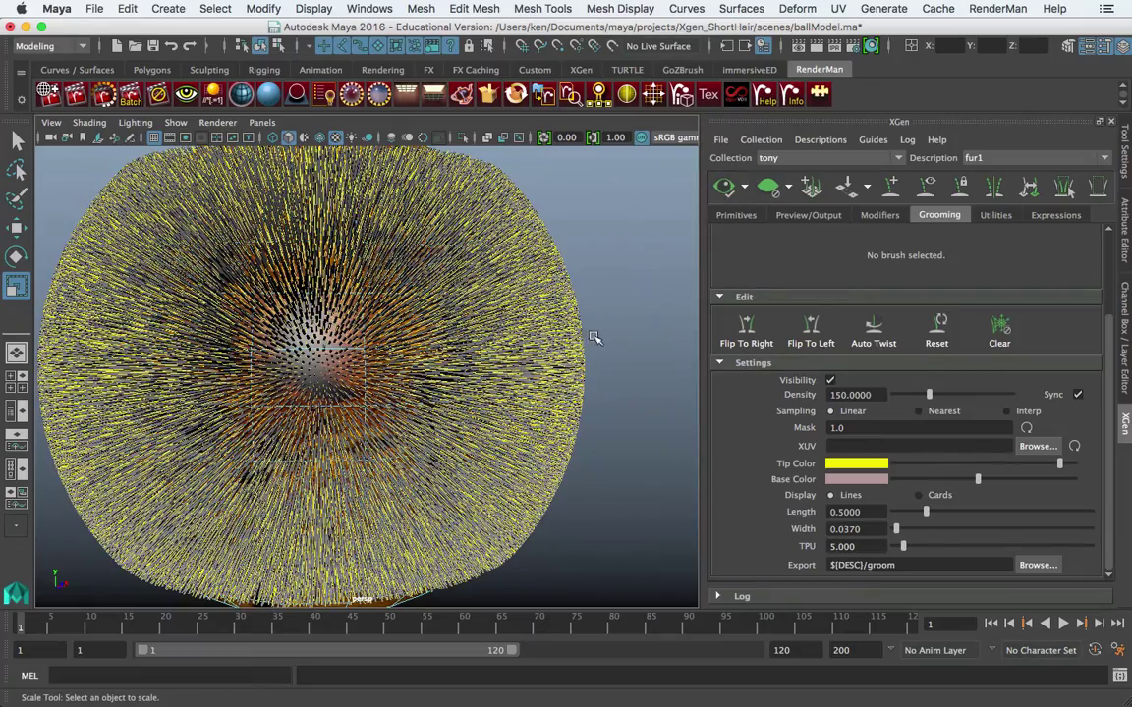
Step: Raise the grooming density to 200 and update the XGen preview
{"action": "left_click_drag", "start_coordinate": [599, 334], "coordinate": [437, 346], "text": "alt"}
{"action": "scroll", "coordinate": [547, 303], "scroll_direction": "up", "scroll_amount": 4}
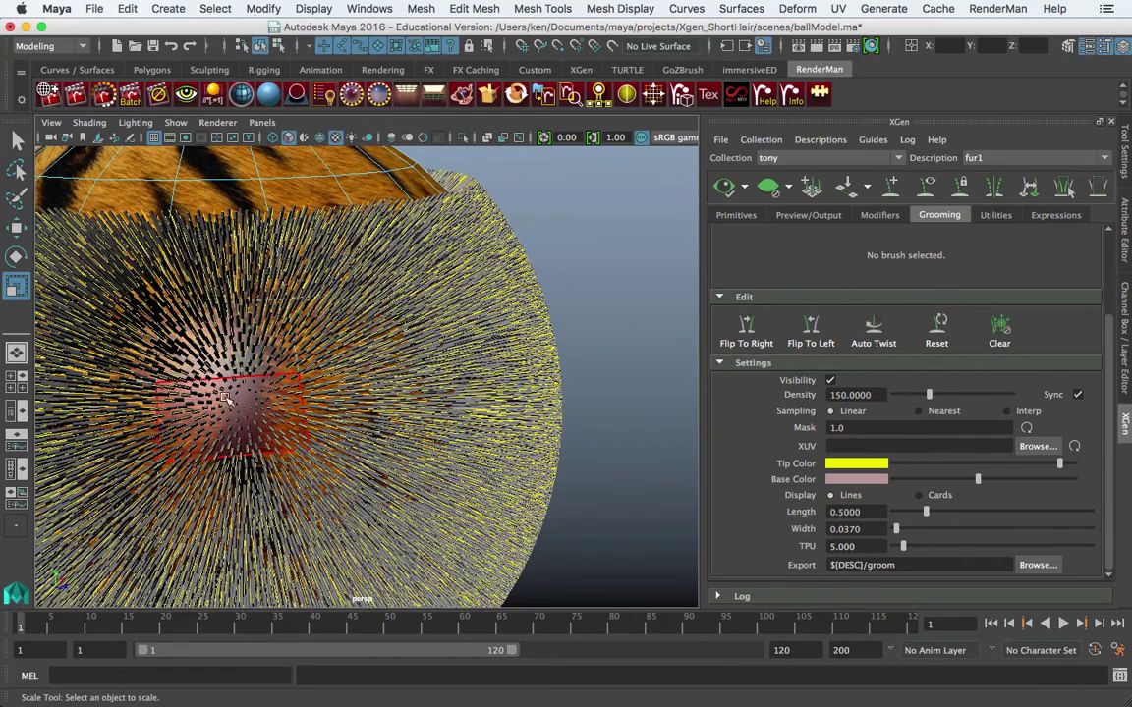
{"action": "mouse_move", "coordinate": [293, 420]}
{"action": "left_mouse_down", "text": "alt"}
{"action": "mouse_move", "coordinate": [323, 399]}
{"action": "mouse_move", "coordinate": [285, 405]}
{"action": "left_mouse_up", "text": "alt"}
{"action": "left_click", "coordinate": [869, 396]}
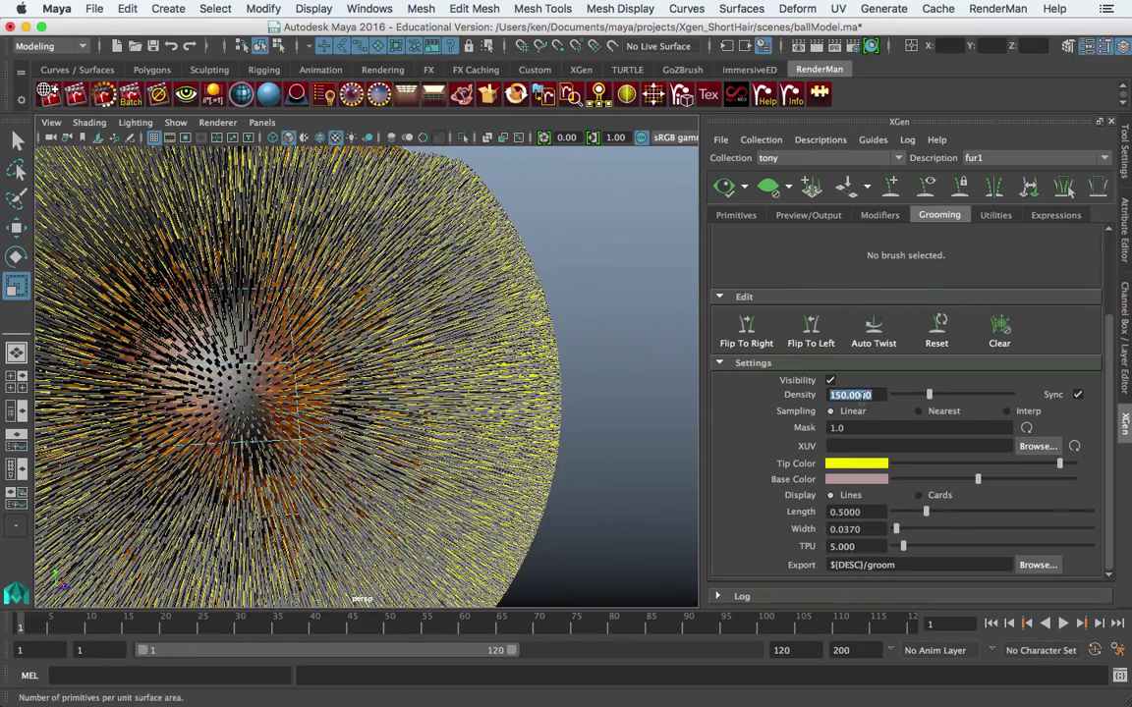
{"action": "type", "text": "200"}
{"action": "key", "text": "Return"}
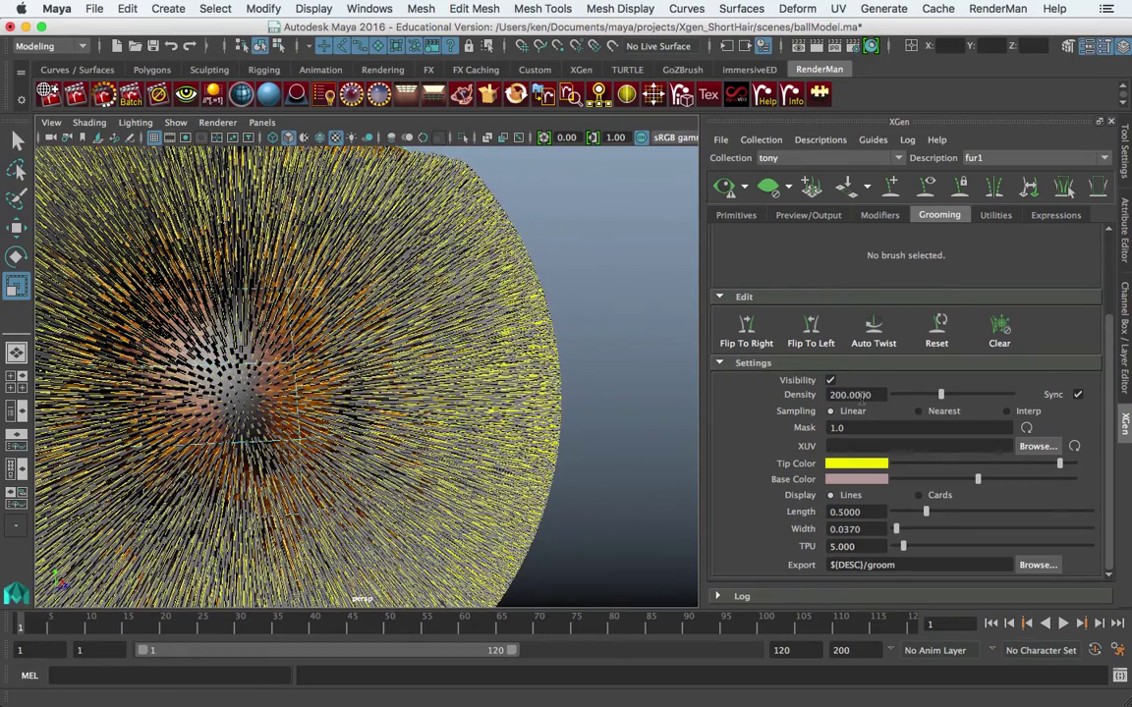
{"action": "left_click", "coordinate": [725, 187]}
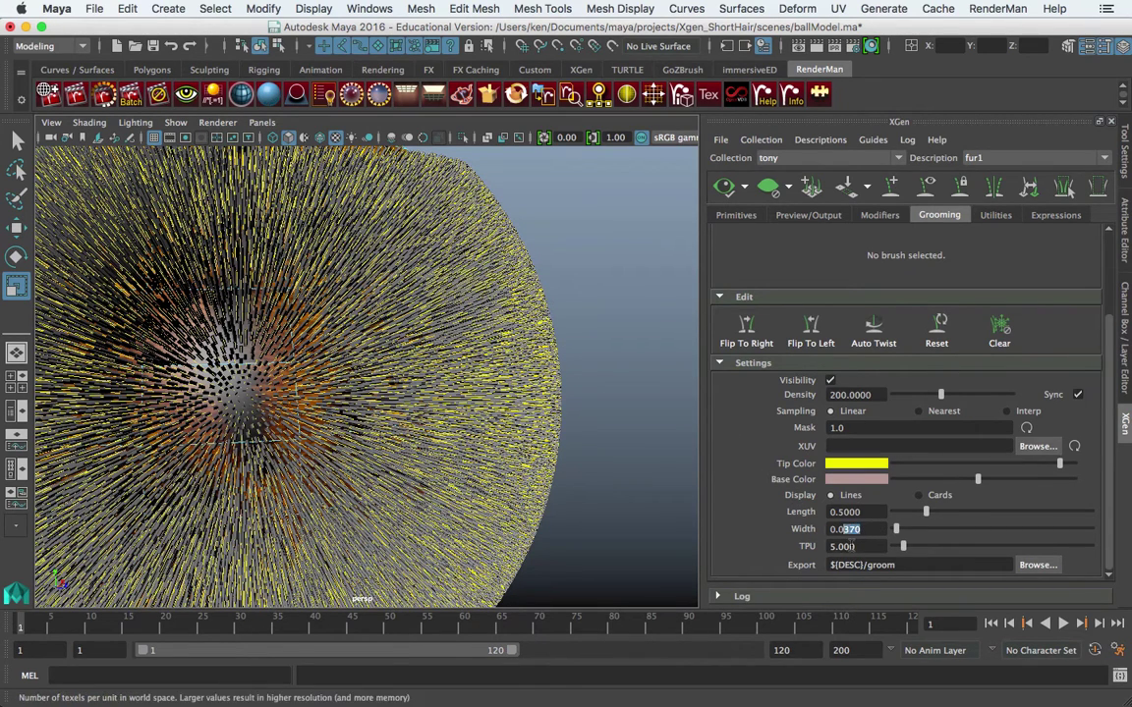
Step: Set the width of the groomed hairs to 0.02 and inspect the fur on the sphere
{"action": "type", "text": "1"}
{"action": "key", "text": "Return"}
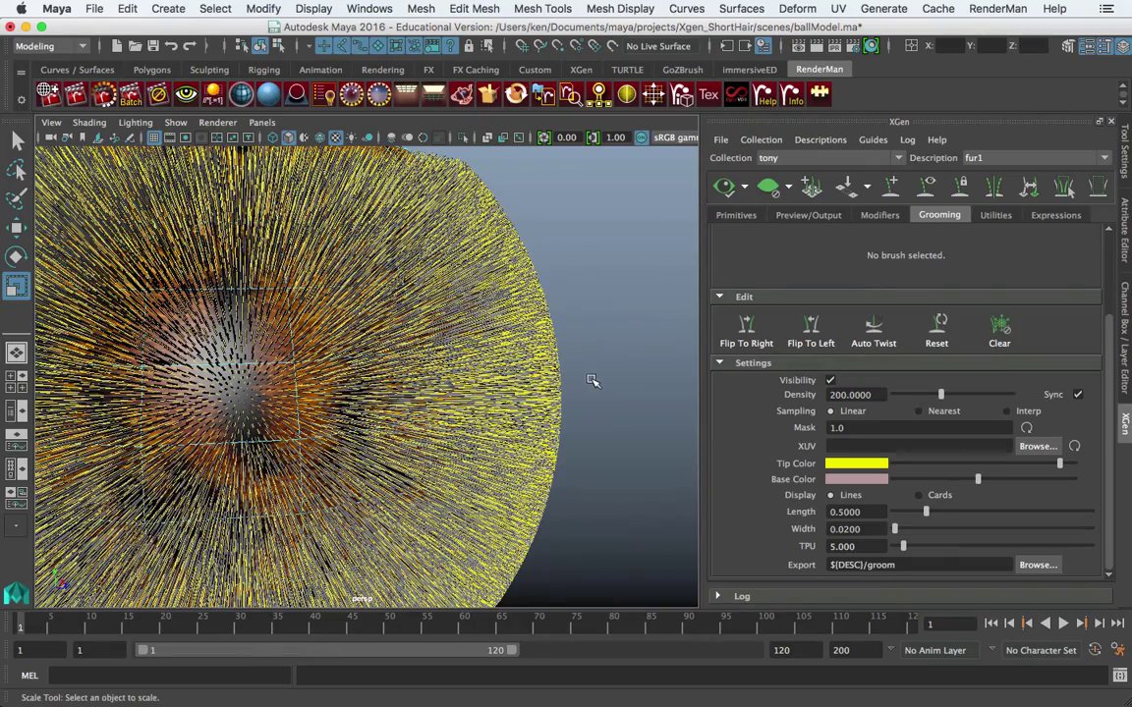
{"action": "right_click_drag", "start_coordinate": [599, 374], "coordinate": [559, 364], "text": "alt"}
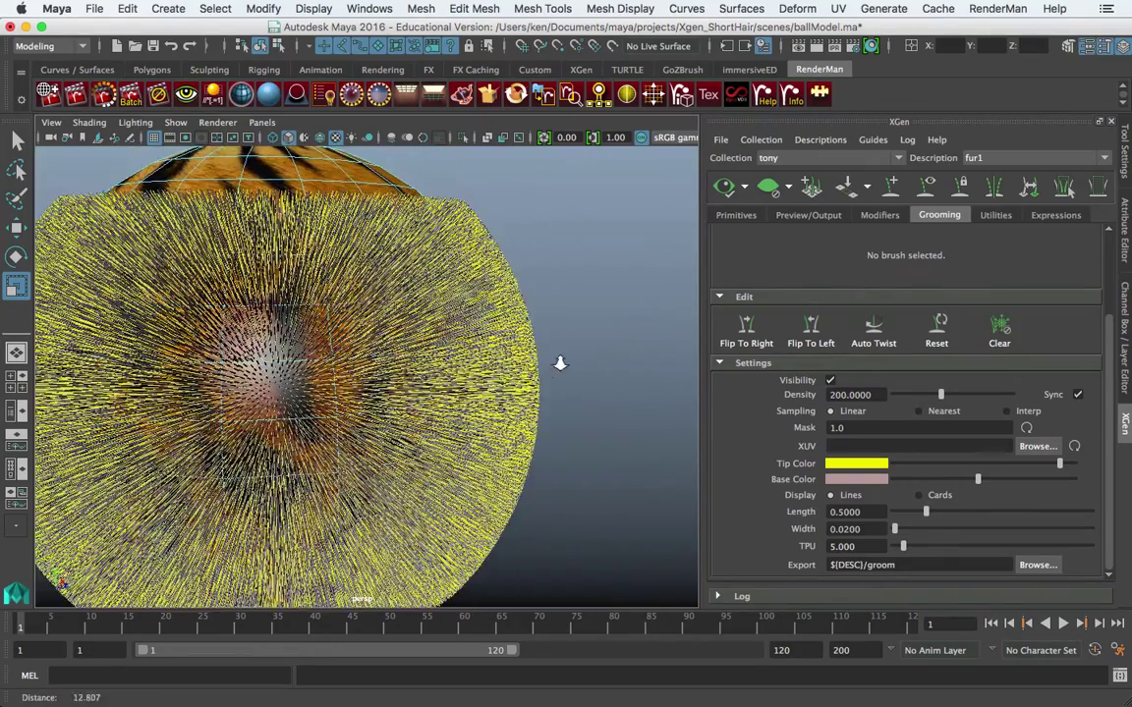
{"action": "left_click_drag", "start_coordinate": [559, 364], "coordinate": [518, 323], "text": "alt"}
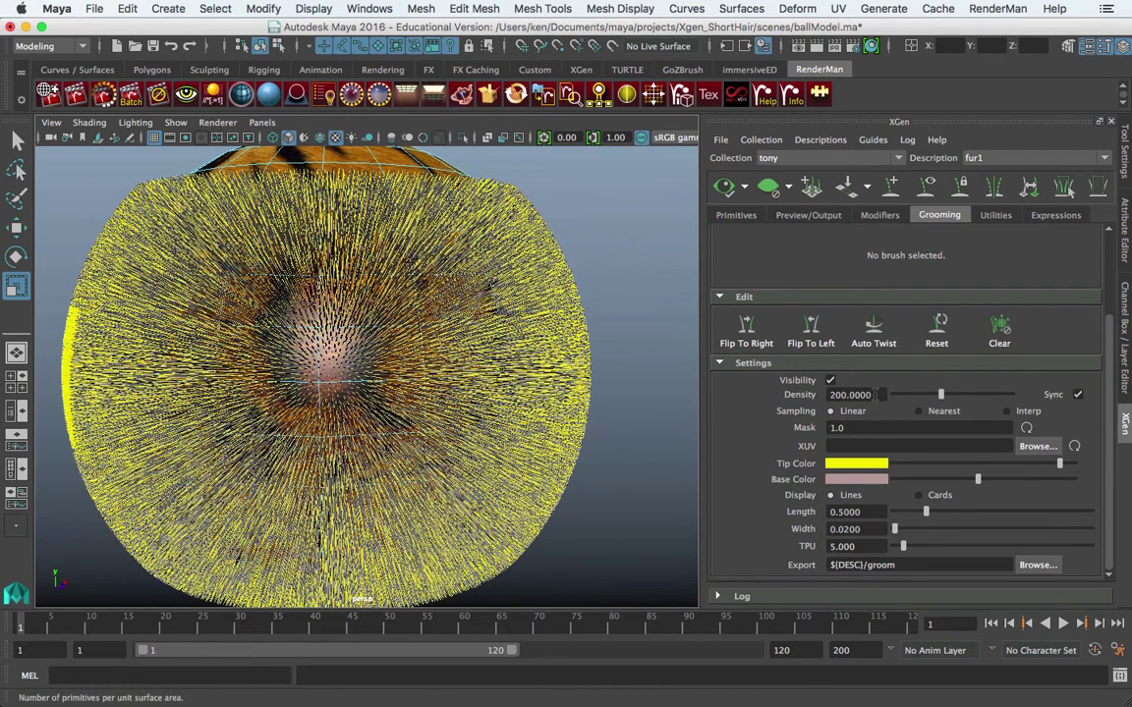
Step: Try lower grooming densities of 60 and 45 for the fur
{"action": "double_click", "coordinate": [872, 395]}
{"action": "type", "text": "60"}
{"action": "key", "text": "Return"}
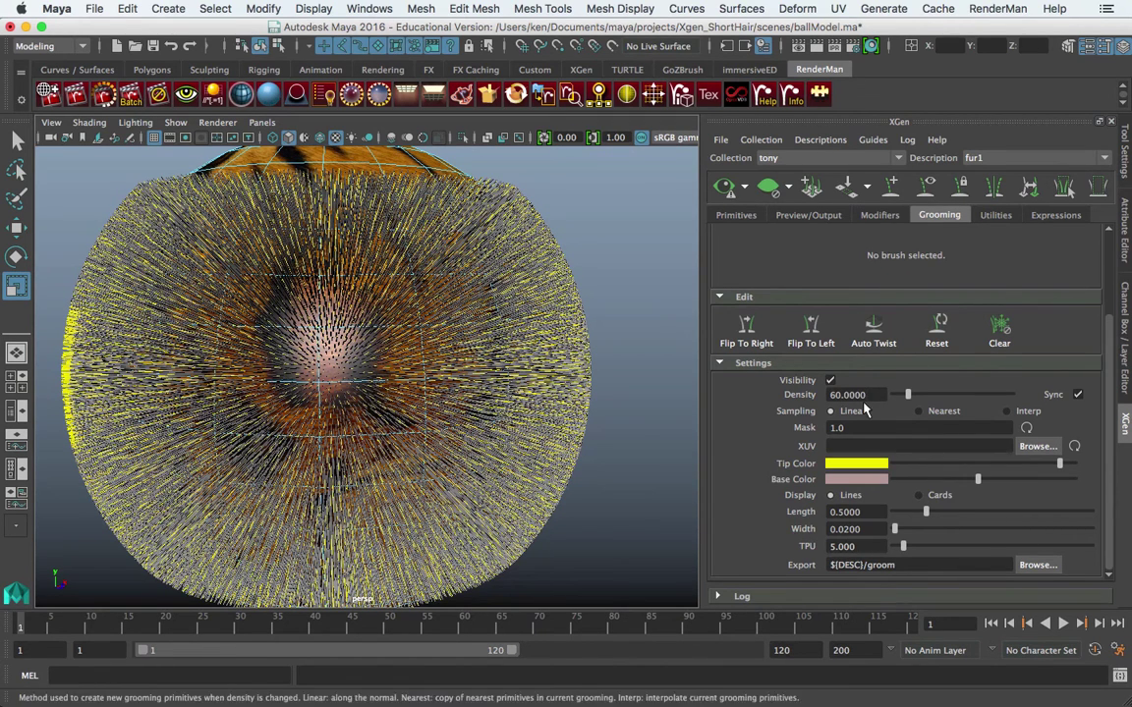
{"action": "double_click", "coordinate": [868, 395]}
{"action": "type", "text": "45"}
{"action": "key", "text": "Return"}
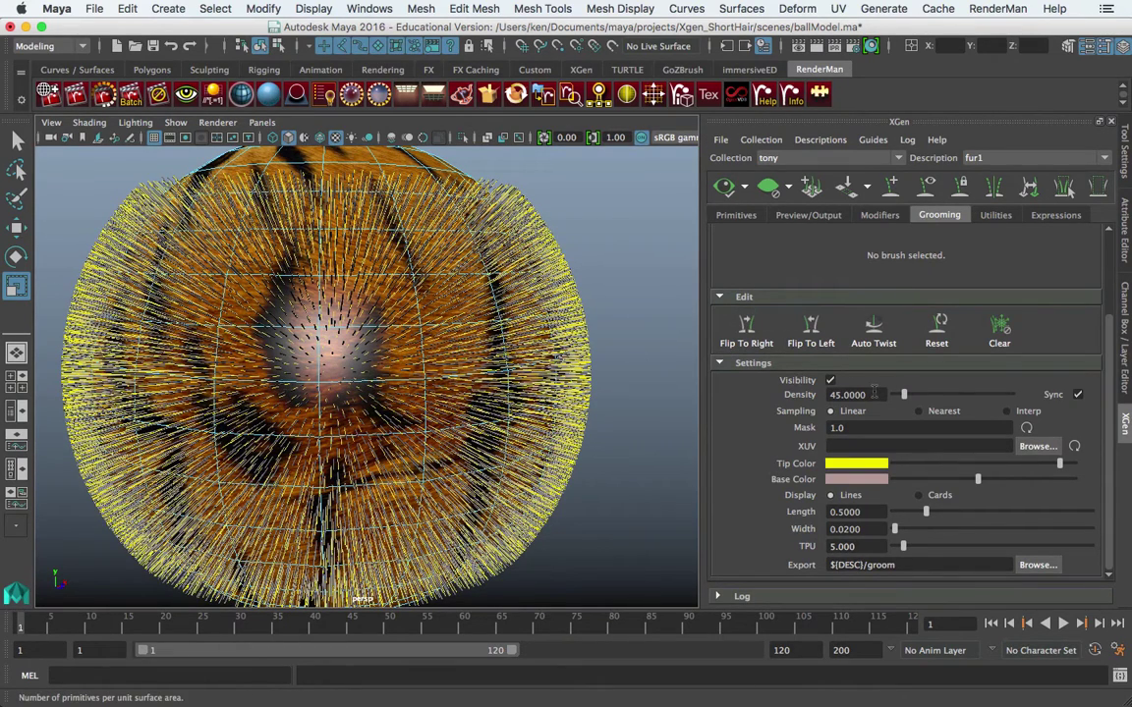
Step: Set the grooming density of fur1 back to 60
{"action": "double_click", "coordinate": [872, 395]}
{"action": "type", "text": "60"}
{"action": "key", "text": "Return"}
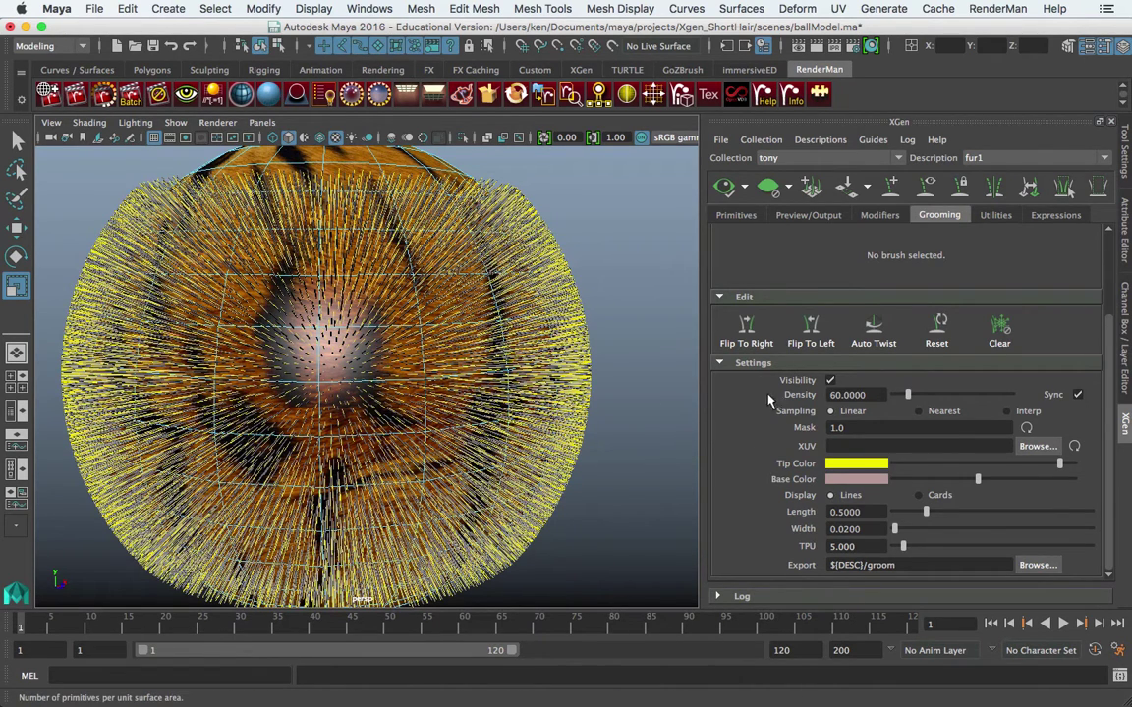
Step: Compare the density in the generator attributes with the density in the synced grooming settings
{"action": "left_click", "coordinate": [735, 215]}
{"action": "scroll", "coordinate": [735, 389], "scroll_direction": "up", "scroll_amount": 5}
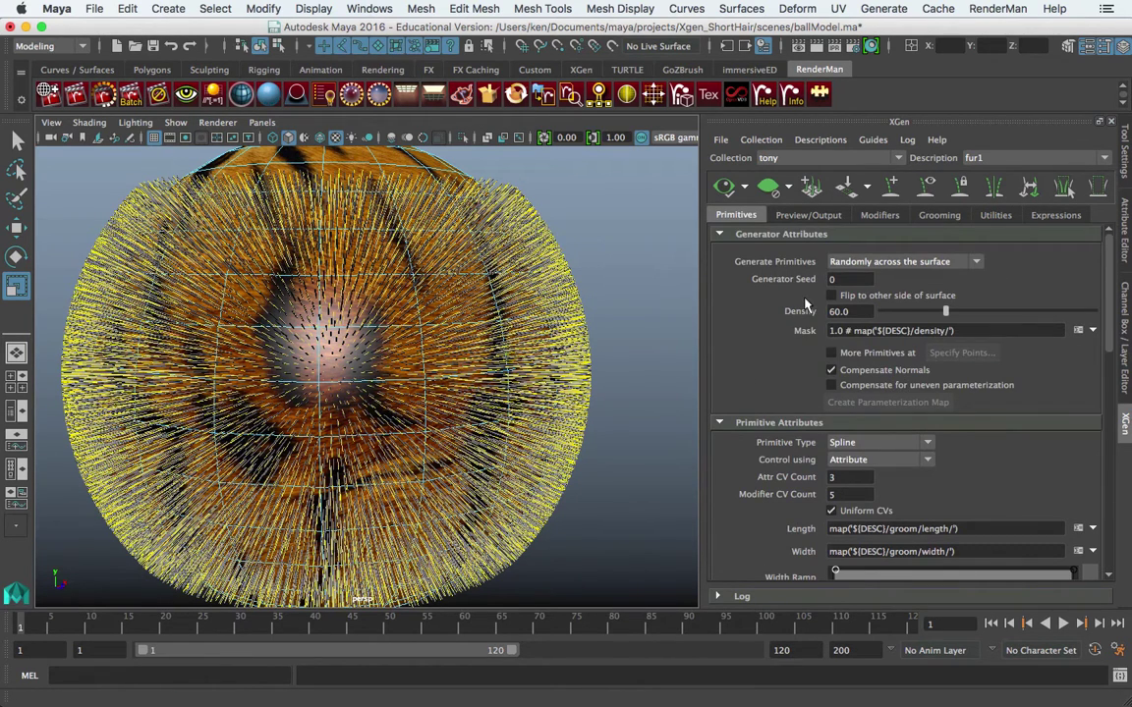
{"action": "left_click", "coordinate": [932, 218]}
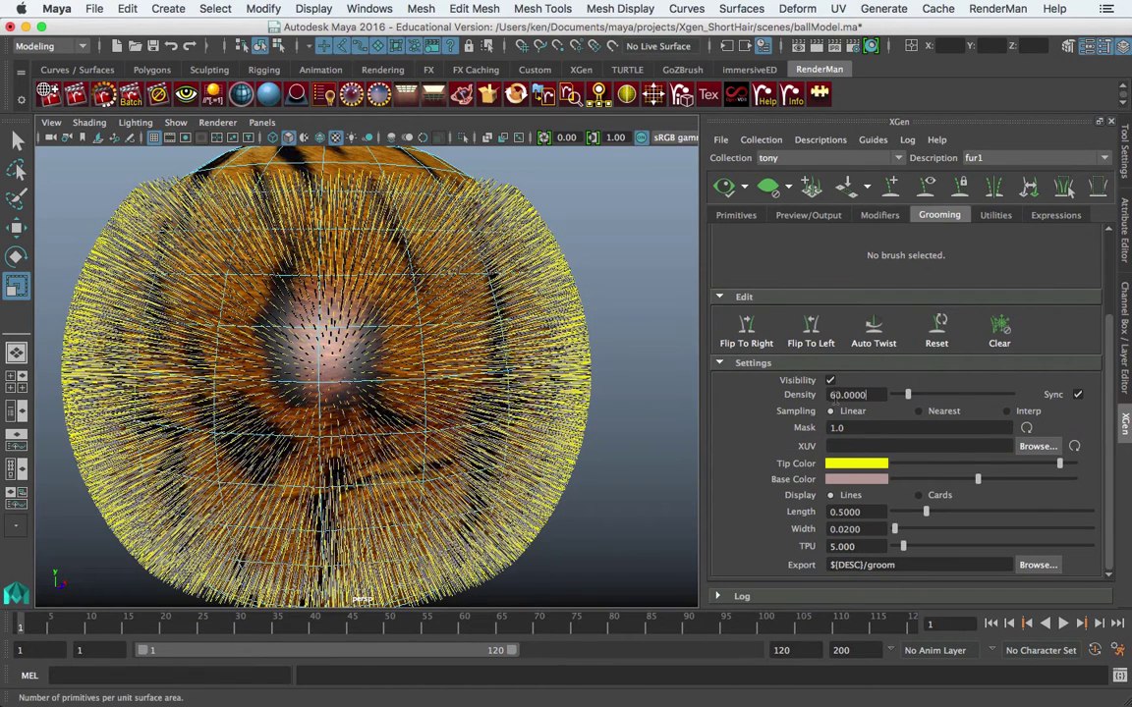
{"action": "left_click", "coordinate": [735, 215]}
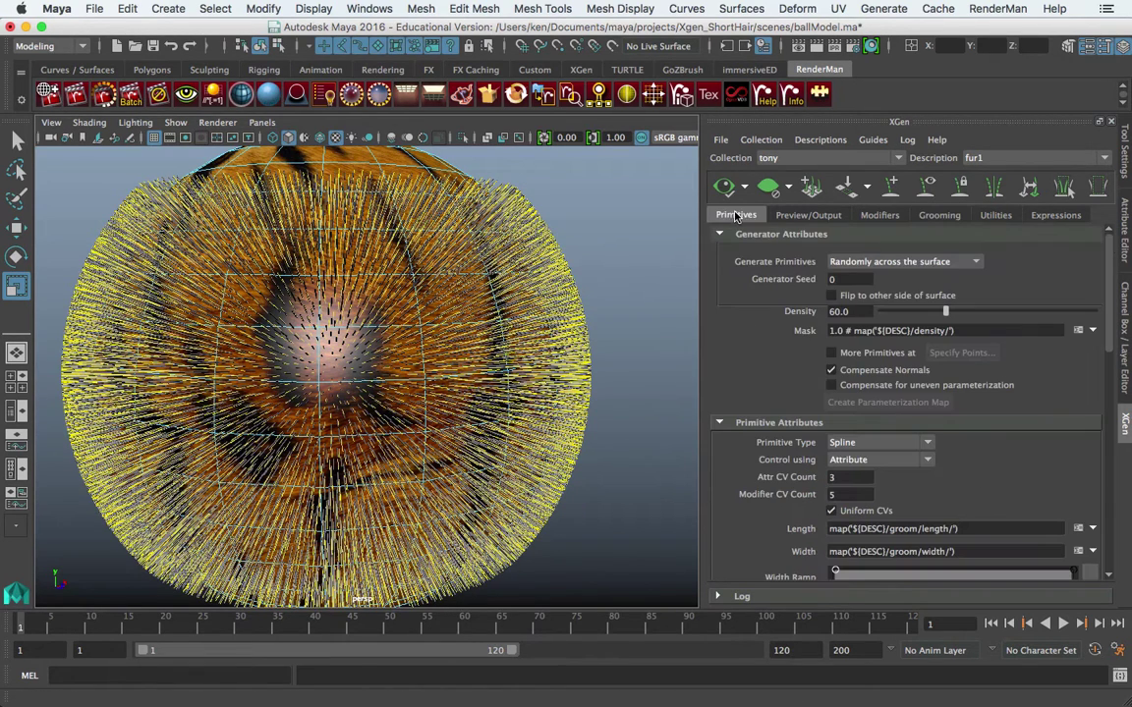
{"action": "double_click", "coordinate": [858, 312]}
{"action": "key", "text": "Return"}
{"action": "left_click", "coordinate": [938, 215]}
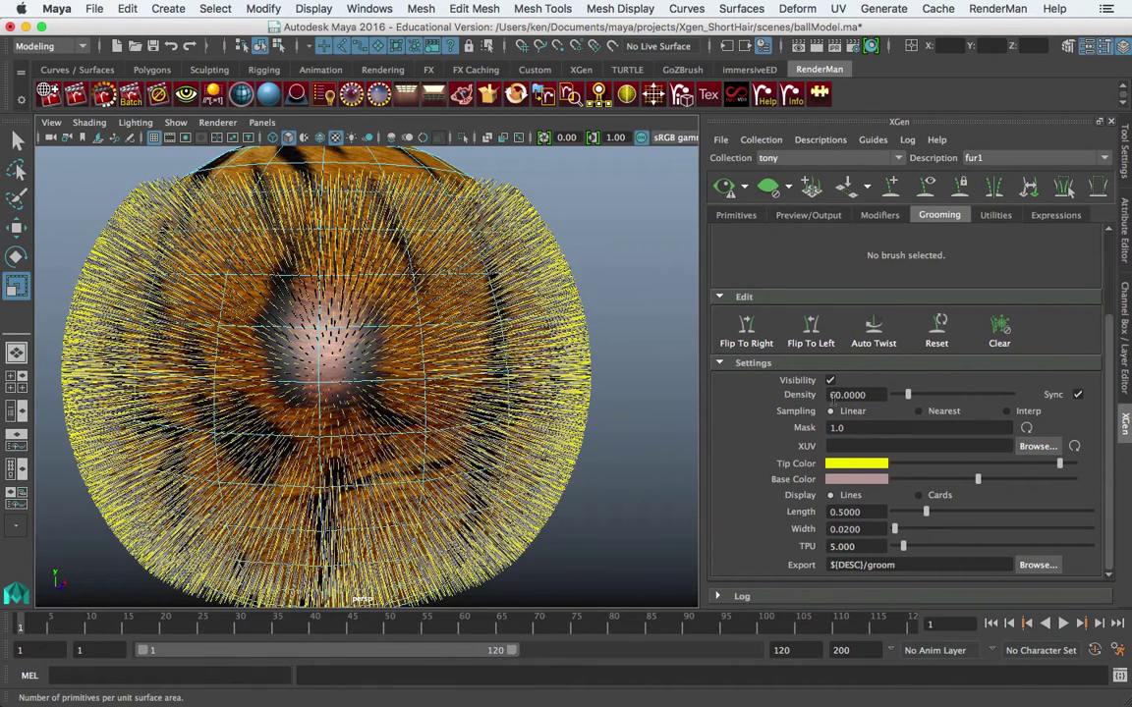
Step: Check the density of fur1 in its primitive generation settings against its grooming settings
{"action": "left_click", "coordinate": [736, 215]}
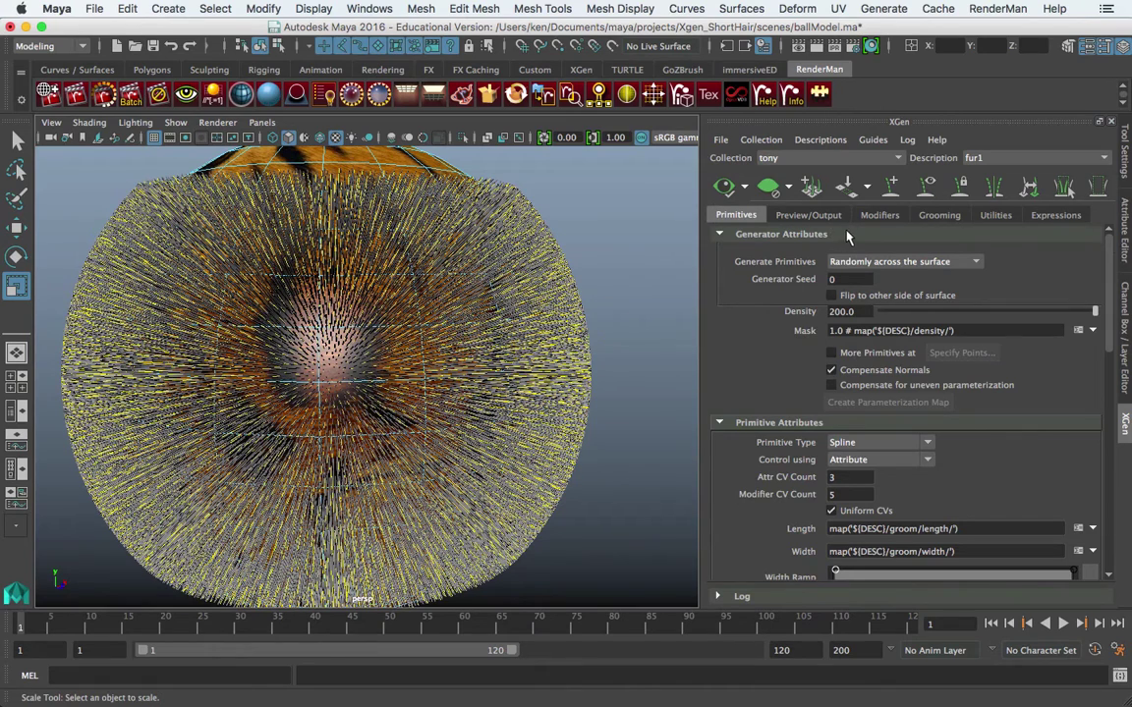
{"action": "left_click", "coordinate": [936, 216]}
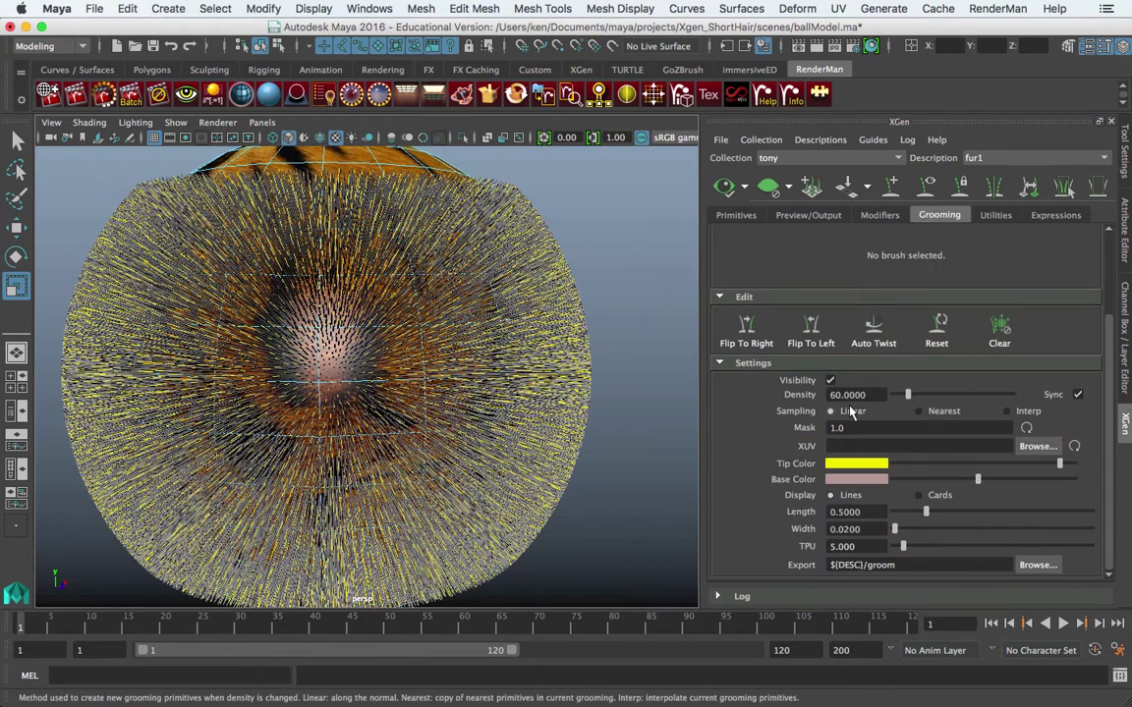
{"action": "left_click", "coordinate": [757, 218]}
{"action": "left_click", "coordinate": [937, 216]}
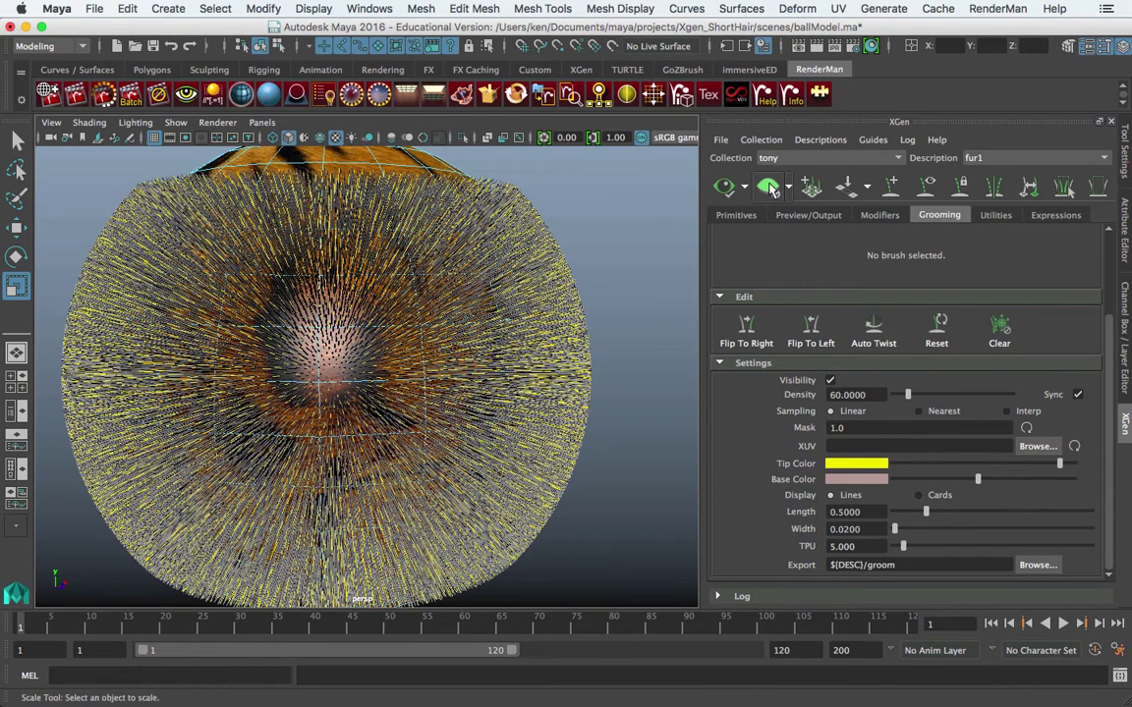
Step: Compare the fur on the sphere with and without the generated XGen preview, viewing it up close
{"action": "left_click", "coordinate": [725, 189]}
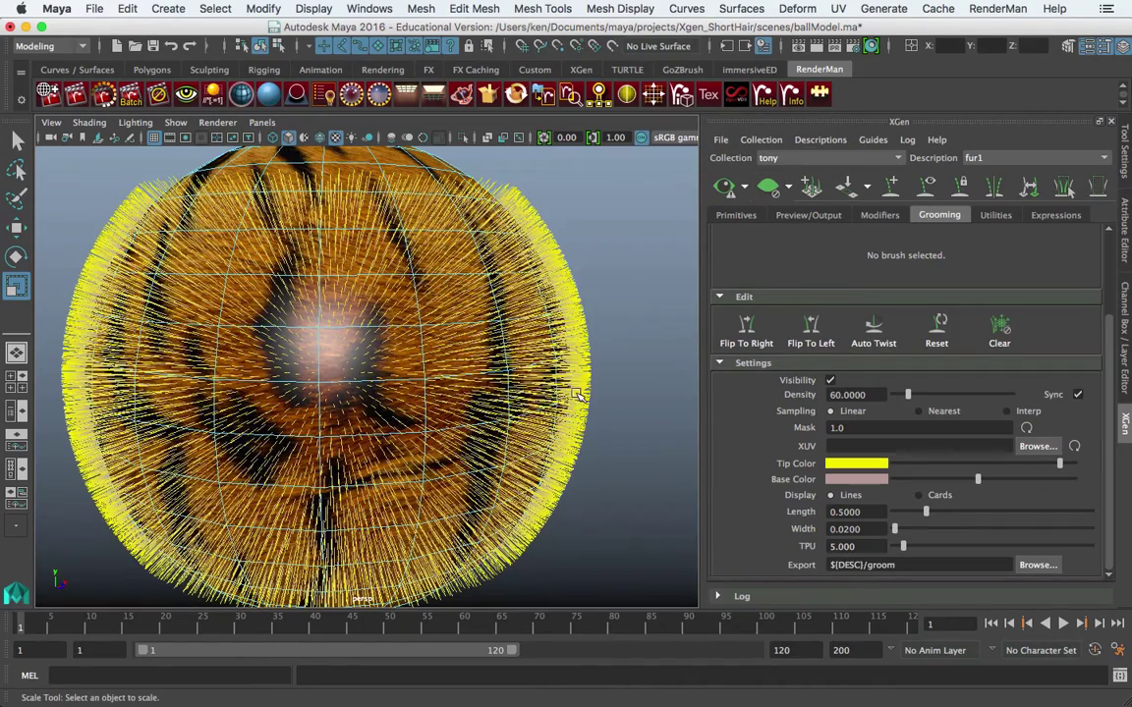
{"action": "left_click_drag", "start_coordinate": [613, 347], "coordinate": [606, 334], "text": "alt"}
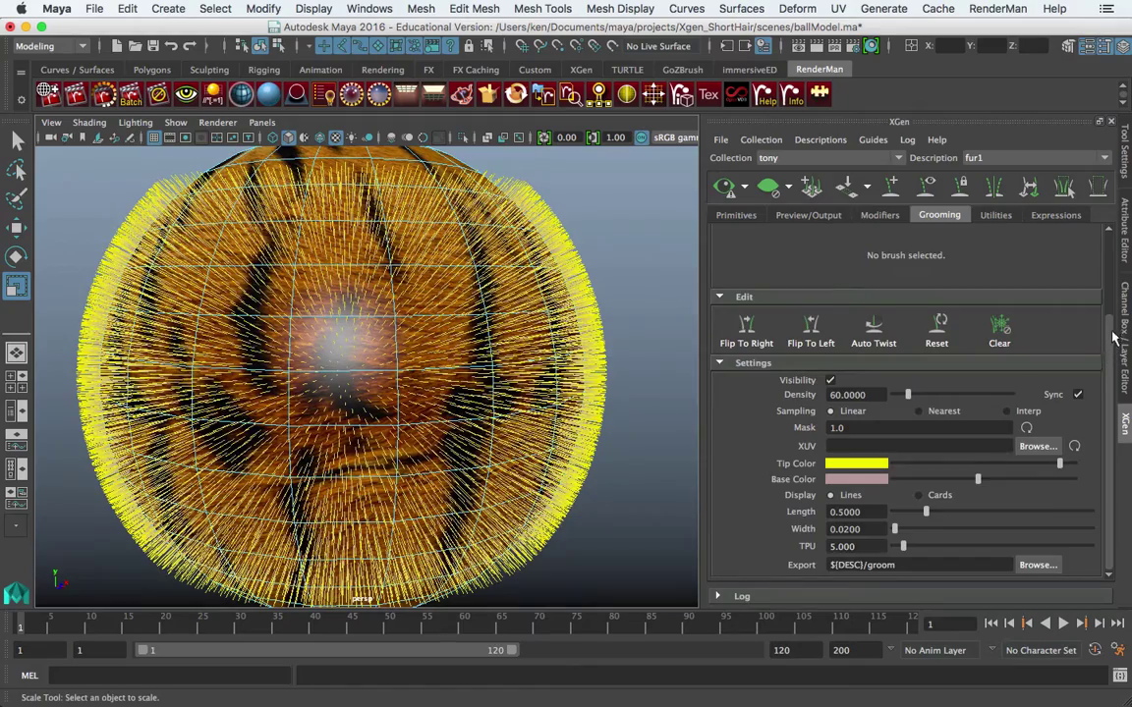
{"action": "scroll", "coordinate": [1004, 314], "scroll_direction": "up", "scroll_amount": 5}
{"action": "left_click_drag", "start_coordinate": [473, 346], "coordinate": [572, 381], "text": "alt"}
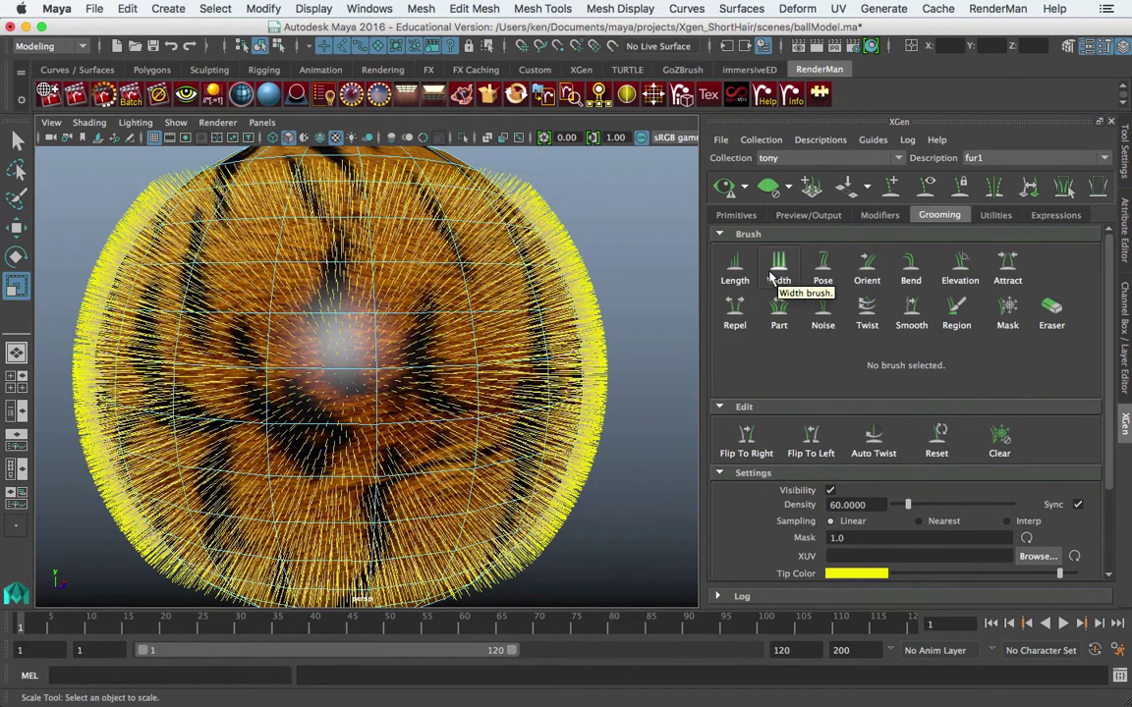
{"action": "left_click", "coordinate": [724, 186]}
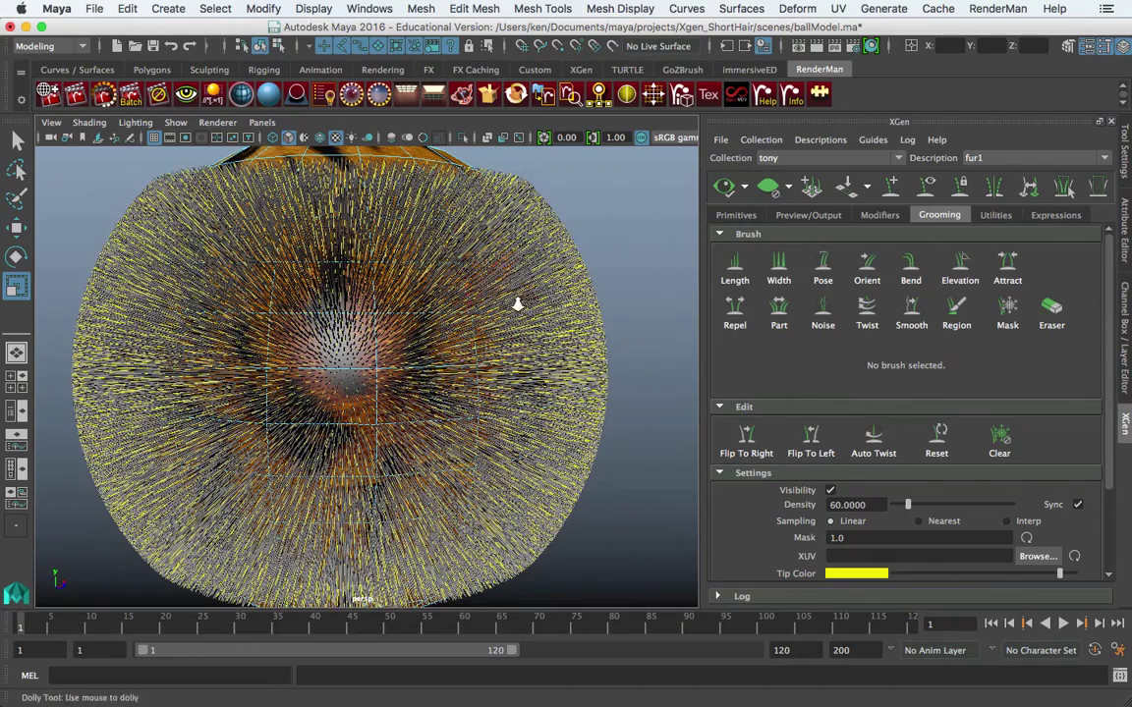
{"action": "right_click_drag", "start_coordinate": [518, 303], "coordinate": [432, 335], "text": "alt"}
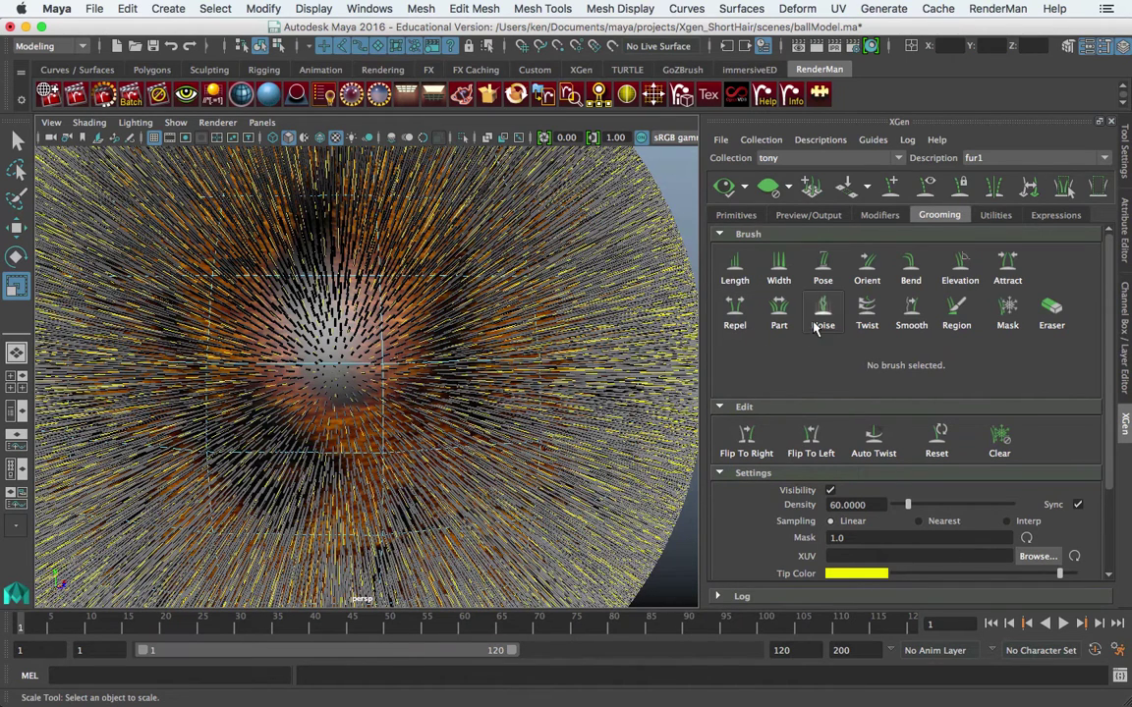
Step: Set the groom's texels per unit (TPU) to 60
{"action": "scroll", "coordinate": [932, 379], "scroll_direction": "down", "scroll_amount": 4}
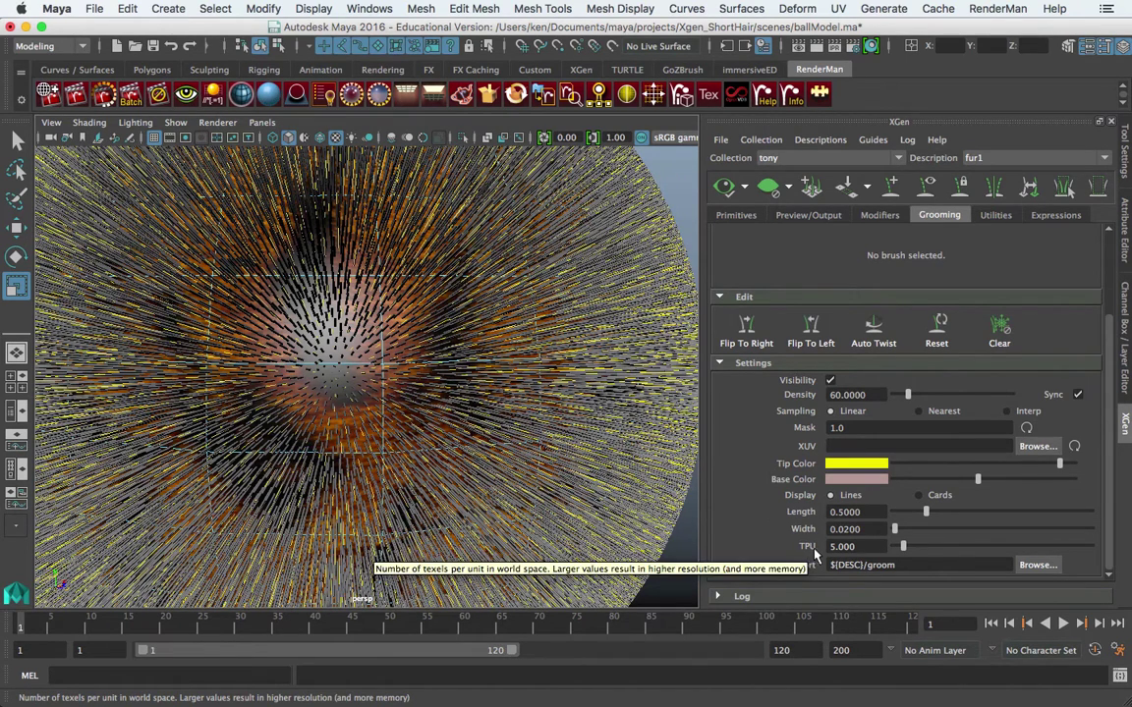
{"action": "left_click", "coordinate": [864, 548]}
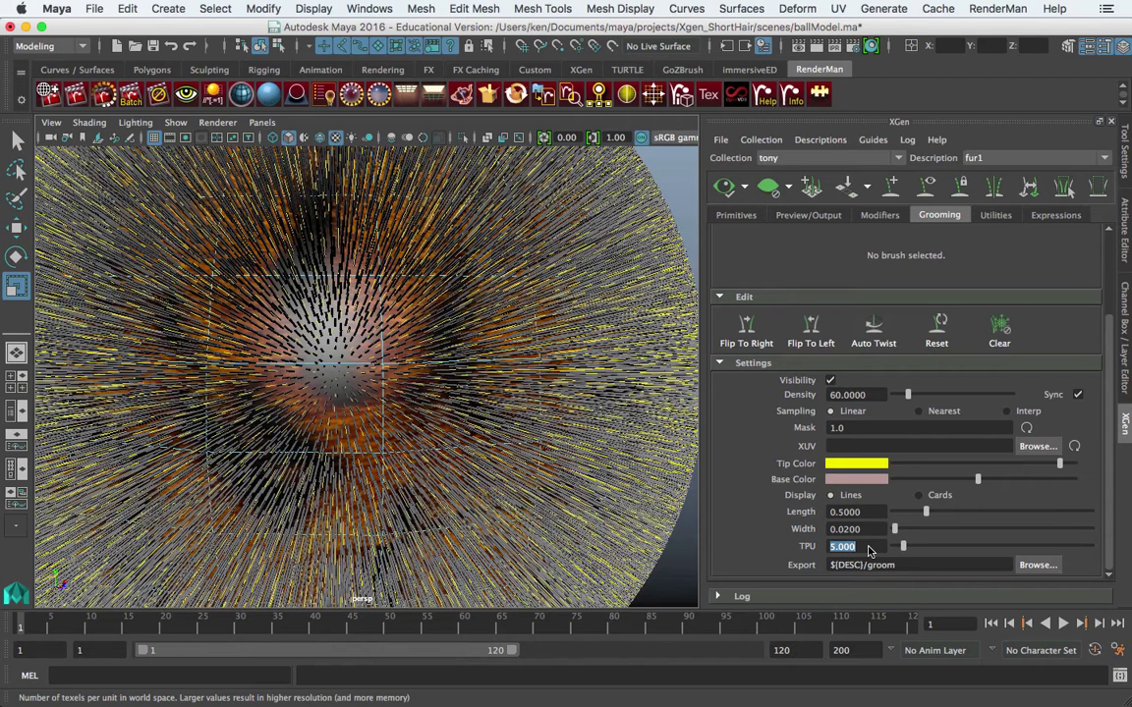
{"action": "type", "text": "60"}
{"action": "key", "text": "Return"}
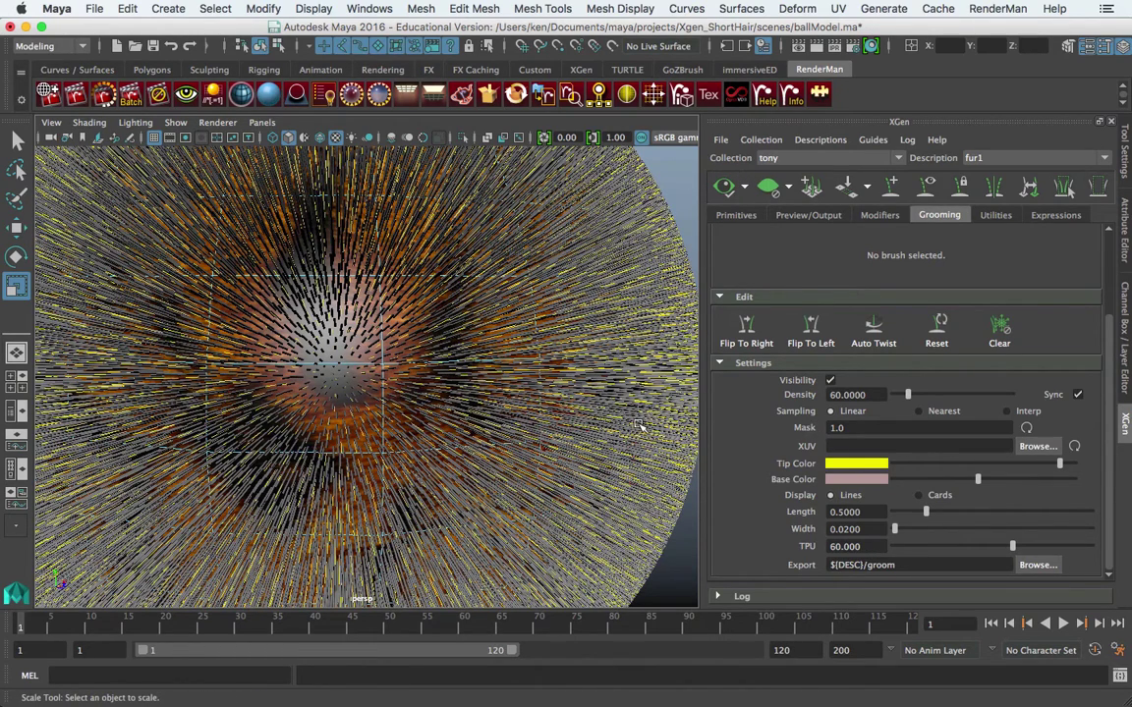
Step: Look at the Eraser brush options and choose the Length brush for grooming the fur
{"action": "scroll", "coordinate": [1108, 334], "scroll_direction": "up", "scroll_amount": 3}
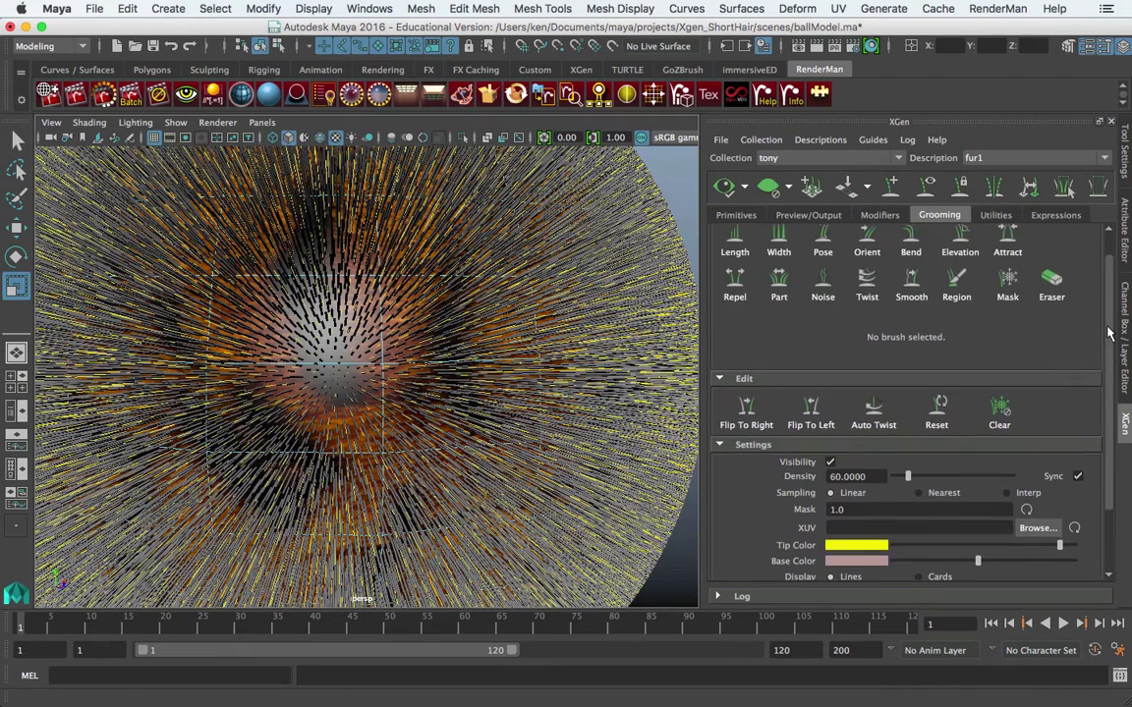
{"action": "scroll", "coordinate": [1108, 334], "scroll_direction": "up", "scroll_amount": 1}
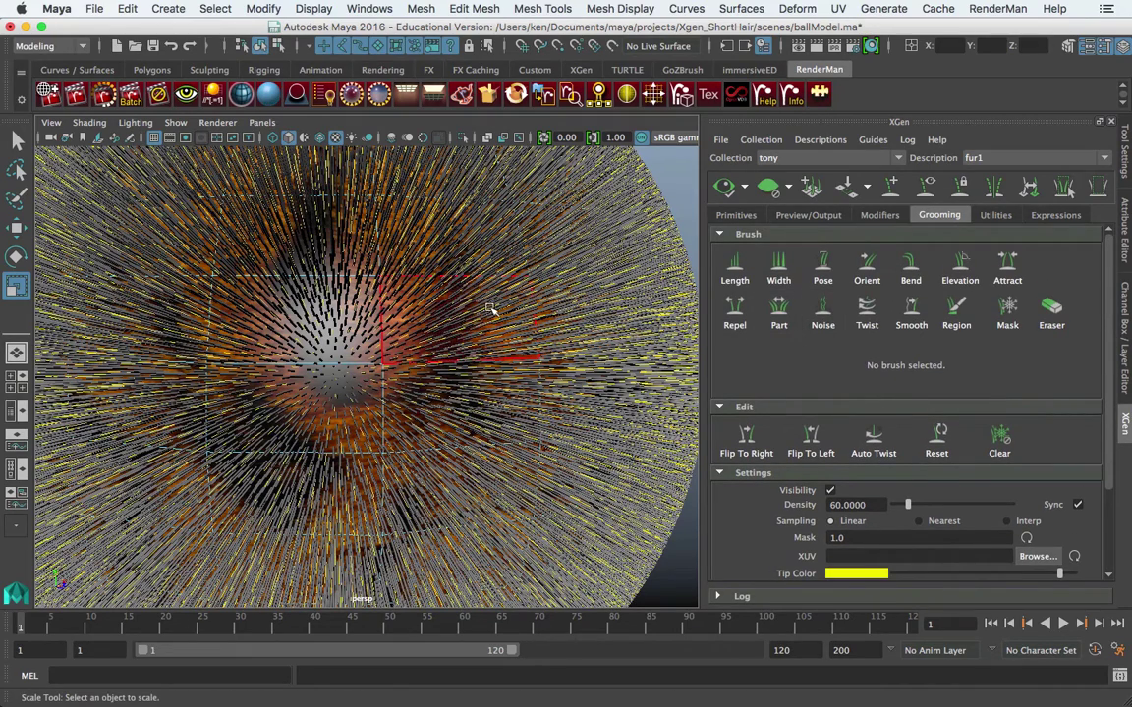
{"action": "scroll", "coordinate": [509, 302], "scroll_direction": "down", "scroll_amount": 5}
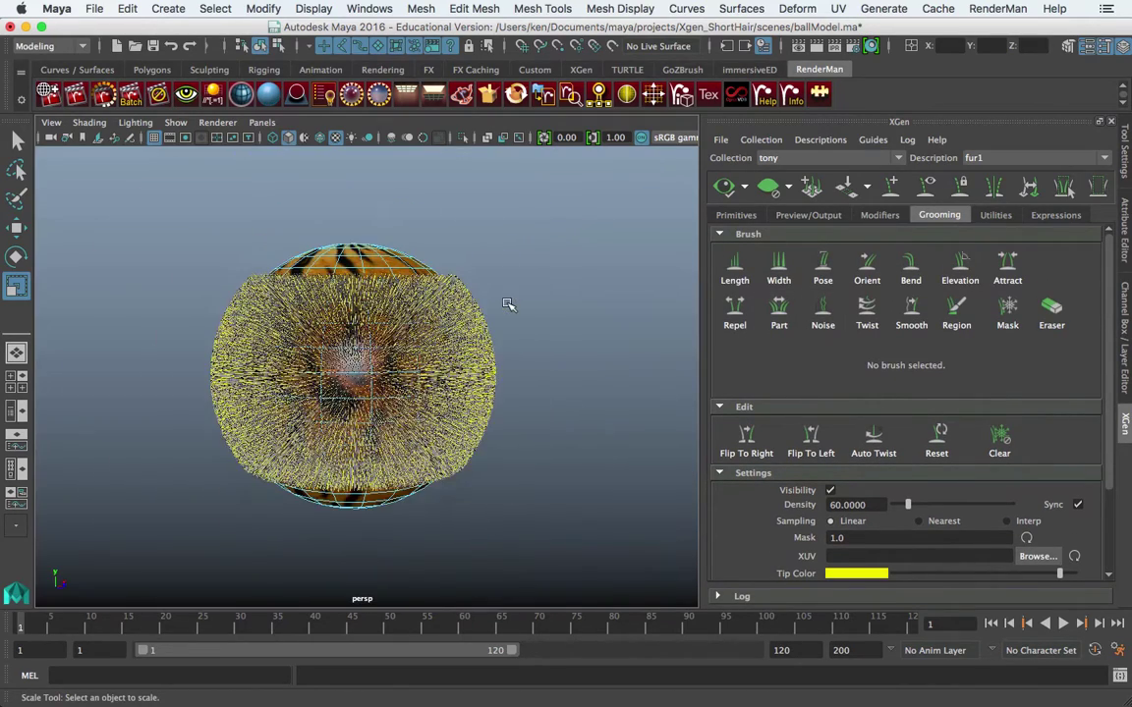
{"action": "left_click_drag", "start_coordinate": [508, 309], "coordinate": [520, 326], "text": "alt"}
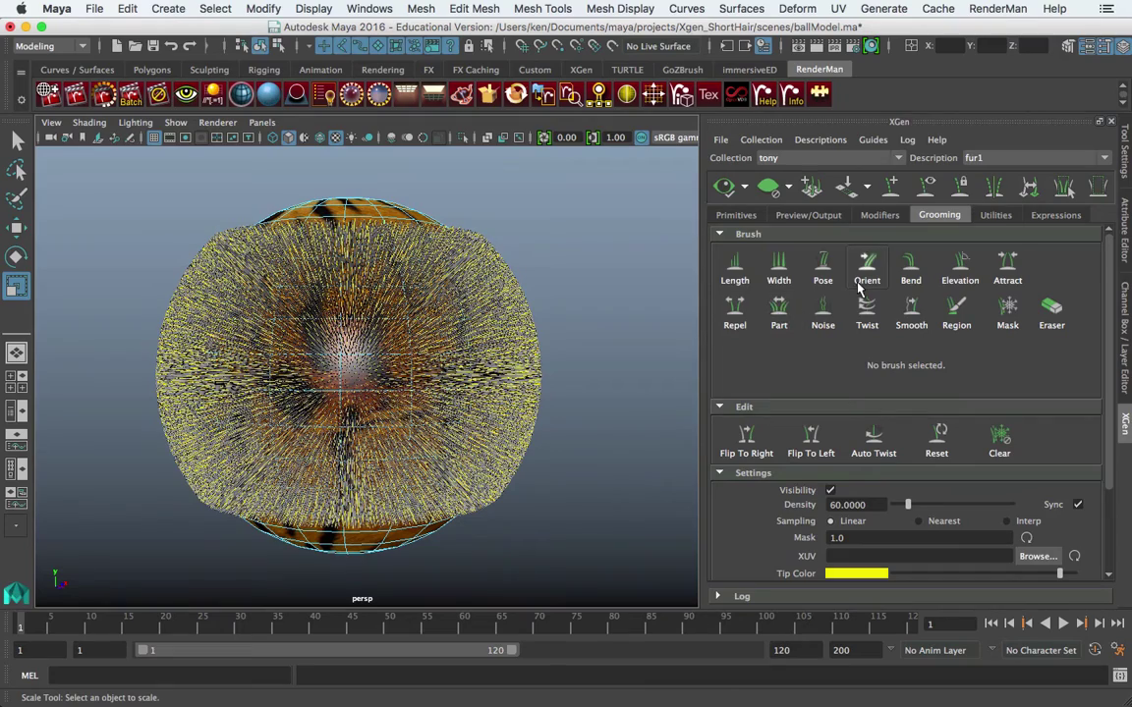
{"action": "left_click", "coordinate": [735, 268]}
{"action": "mouse_move", "coordinate": [497, 307]}
{"action": "right_mouse_down", "text": "alt"}
{"action": "mouse_move", "coordinate": [556, 310]}
{"action": "mouse_move", "coordinate": [509, 318]}
{"action": "right_mouse_up", "text": "alt"}
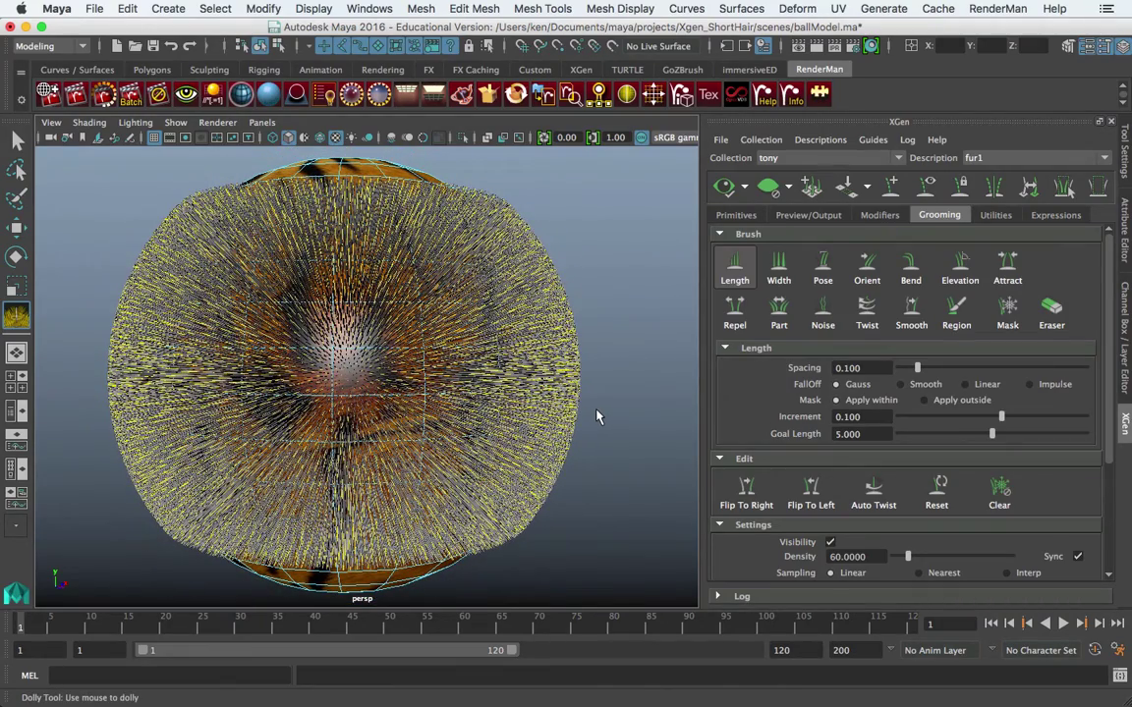
{"action": "left_click", "coordinate": [1053, 315]}
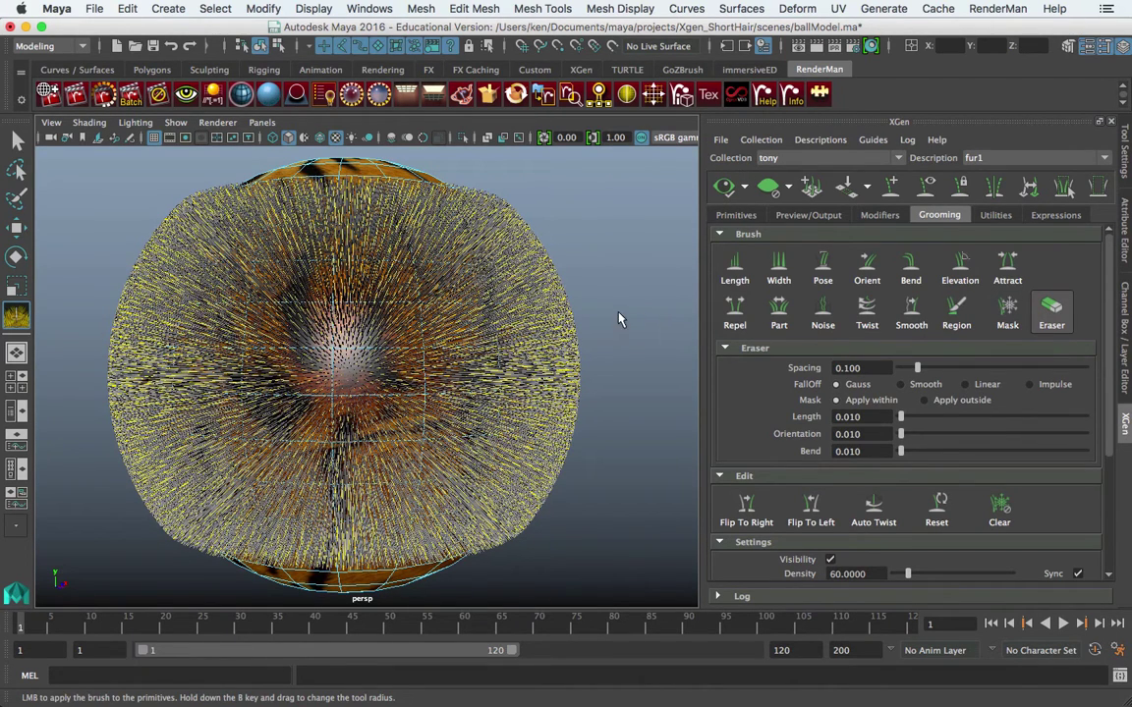
{"action": "left_click", "coordinate": [735, 265]}
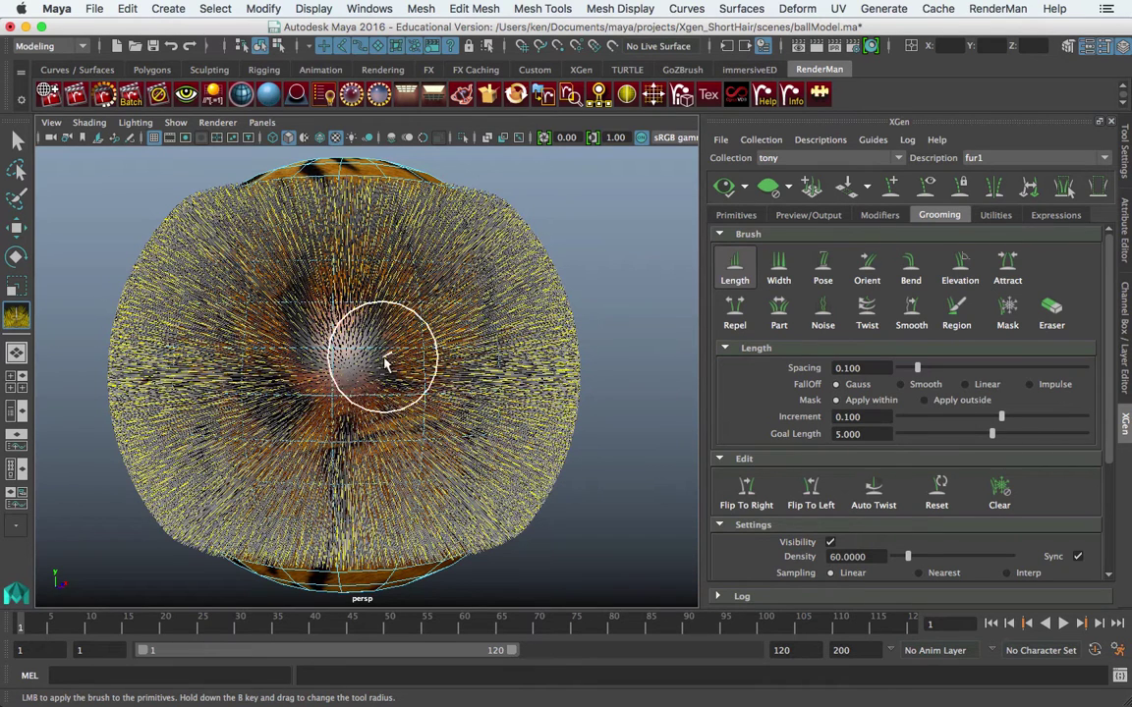
Step: Enlarge the Length brush radius over the fur on the sphere
{"action": "mouse_move", "coordinate": [401, 355]}
{"action": "left_mouse_down"}
{"action": "mouse_move", "coordinate": [425, 358]}
{"action": "mouse_move", "coordinate": [385, 354]}
{"action": "mouse_move", "coordinate": [462, 362]}
{"action": "mouse_move", "coordinate": [379, 361]}
{"action": "mouse_move", "coordinate": [465, 369]}
{"action": "mouse_move", "coordinate": [384, 371]}
{"action": "mouse_move", "coordinate": [448, 370]}
{"action": "left_mouse_up"}
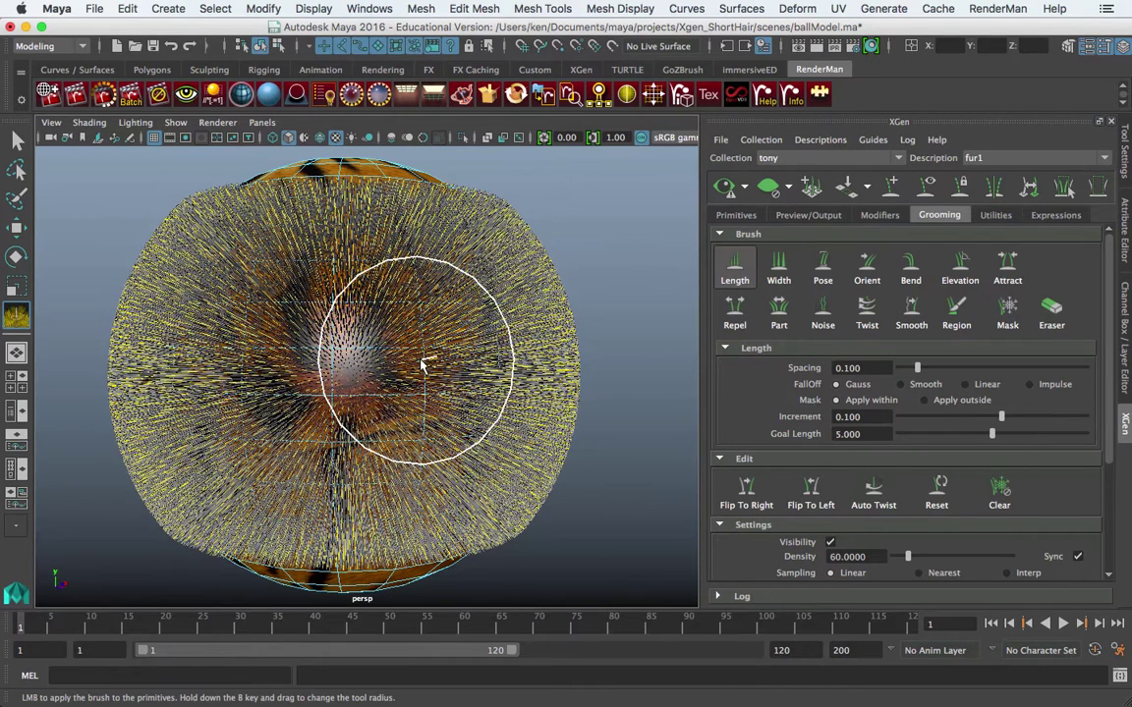
{"action": "left_click_drag", "start_coordinate": [417, 355], "coordinate": [425, 359]}
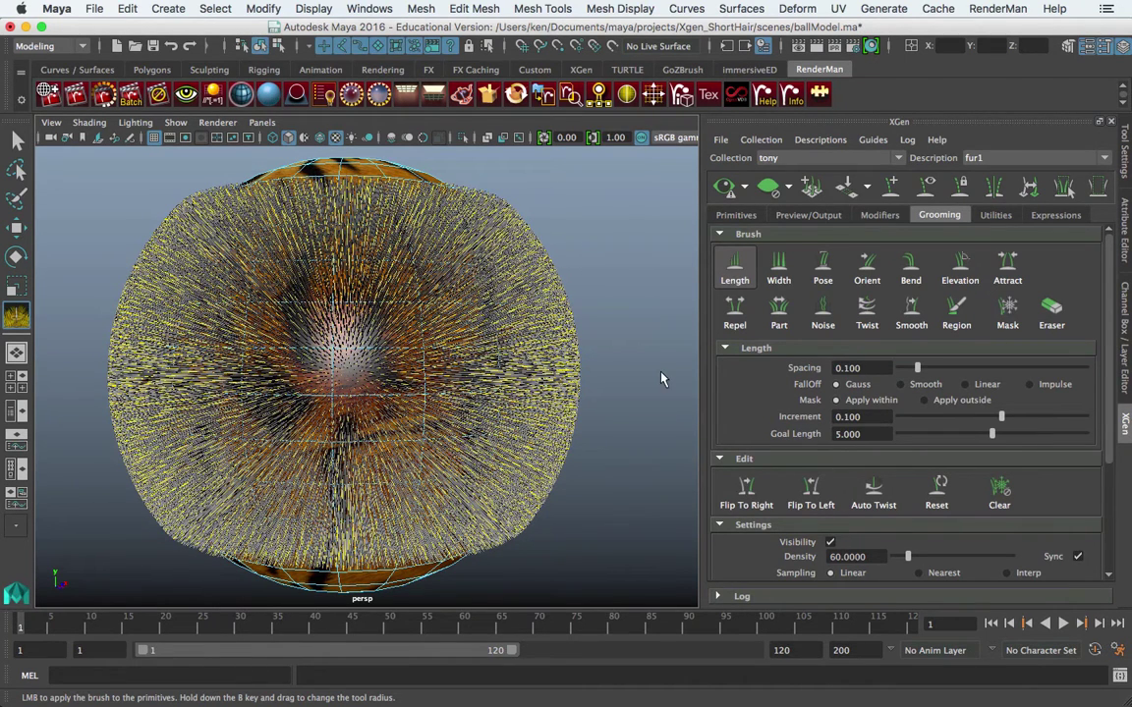
{"action": "left_click", "coordinate": [734, 278]}
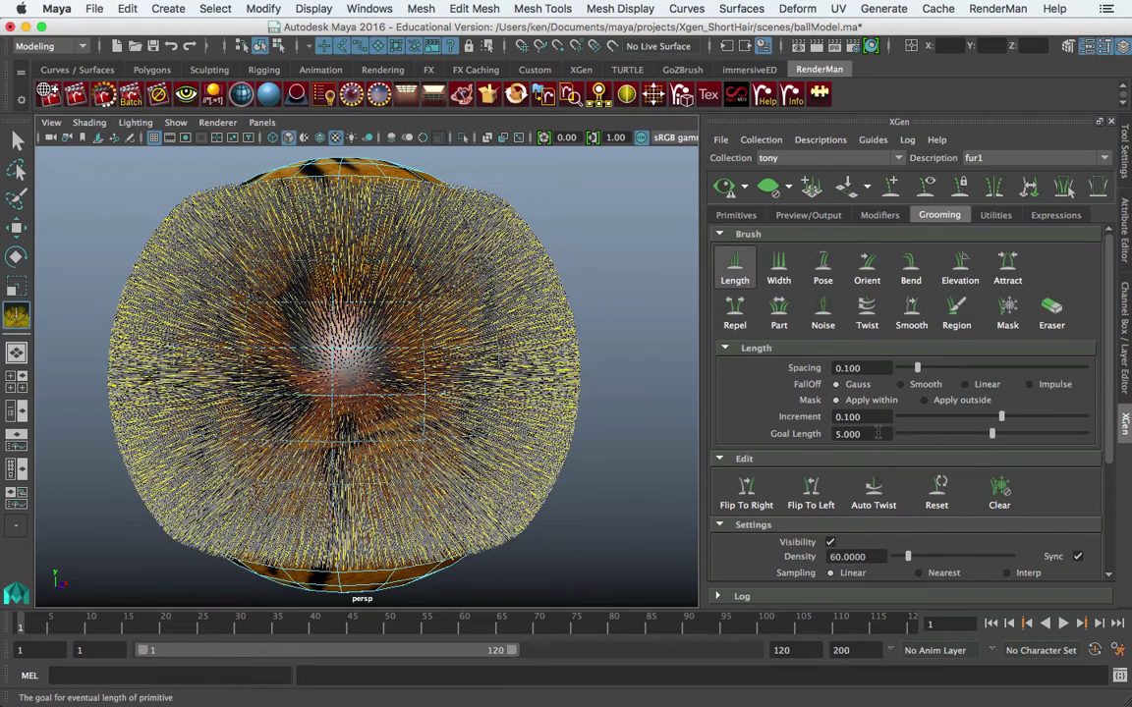
Step: Set the Length brush's goal length to 0 and its increment to -0.5
{"action": "left_click", "coordinate": [879, 434]}
{"action": "type", "text": "0"}
{"action": "key", "text": "Return"}
{"action": "left_click", "coordinate": [873, 418]}
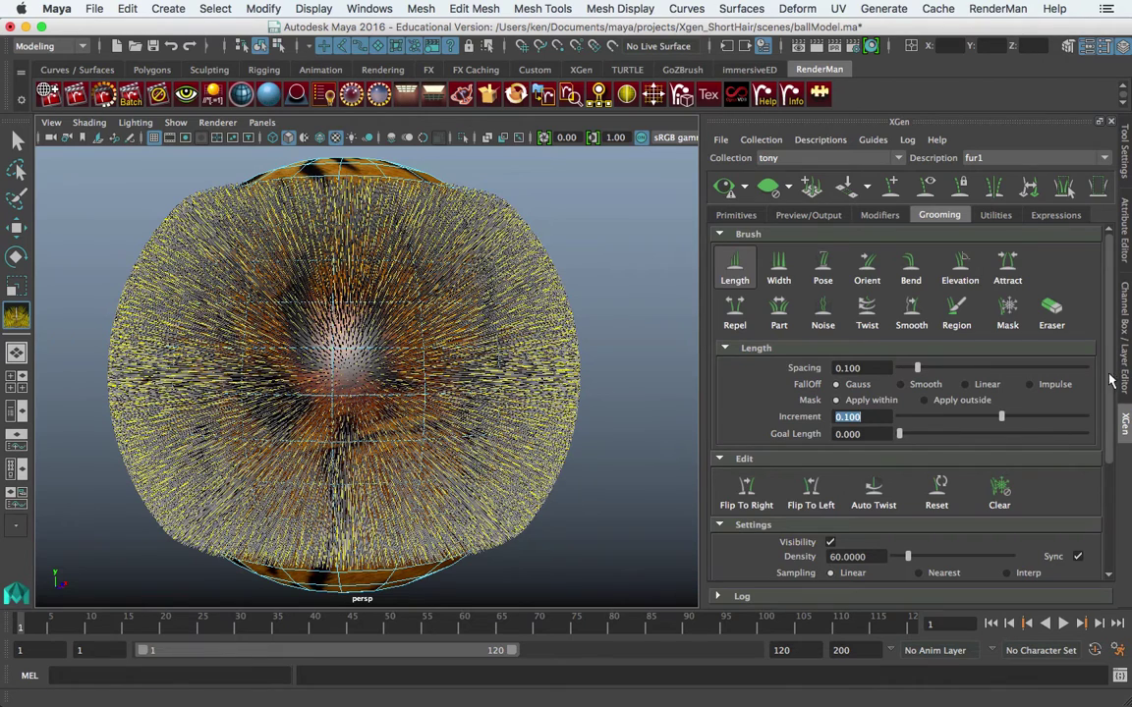
{"action": "scroll", "coordinate": [909, 481], "scroll_direction": "down", "scroll_amount": 6}
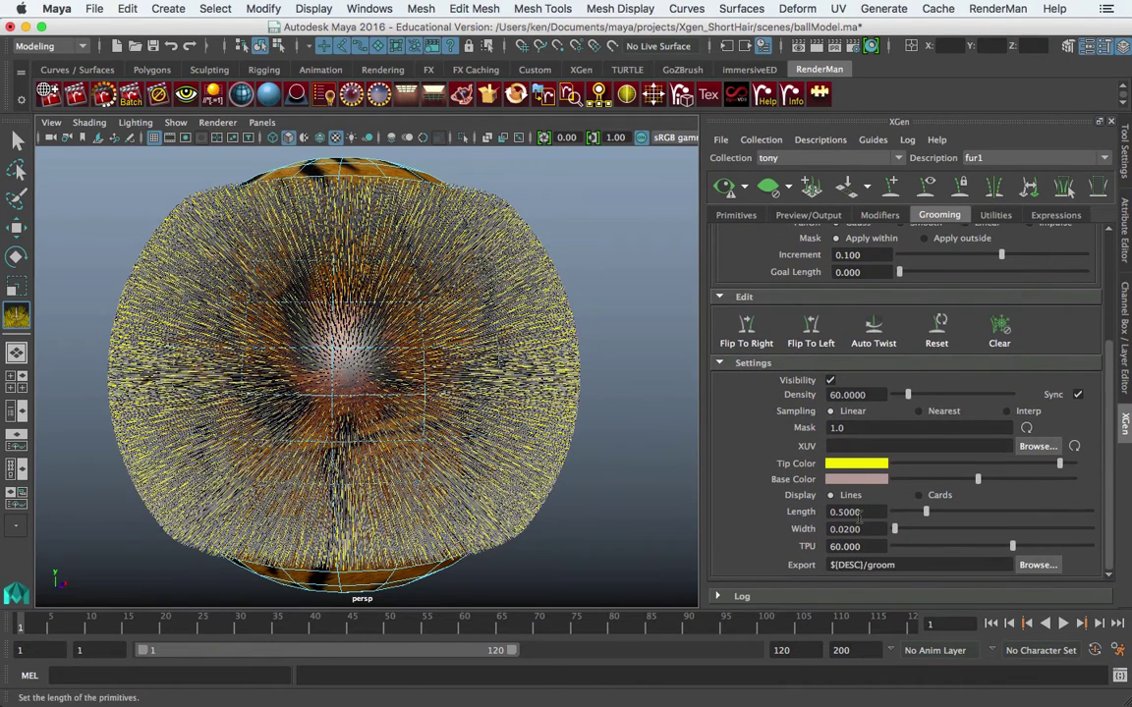
{"action": "scroll", "coordinate": [1103, 354], "scroll_direction": "up", "scroll_amount": 6}
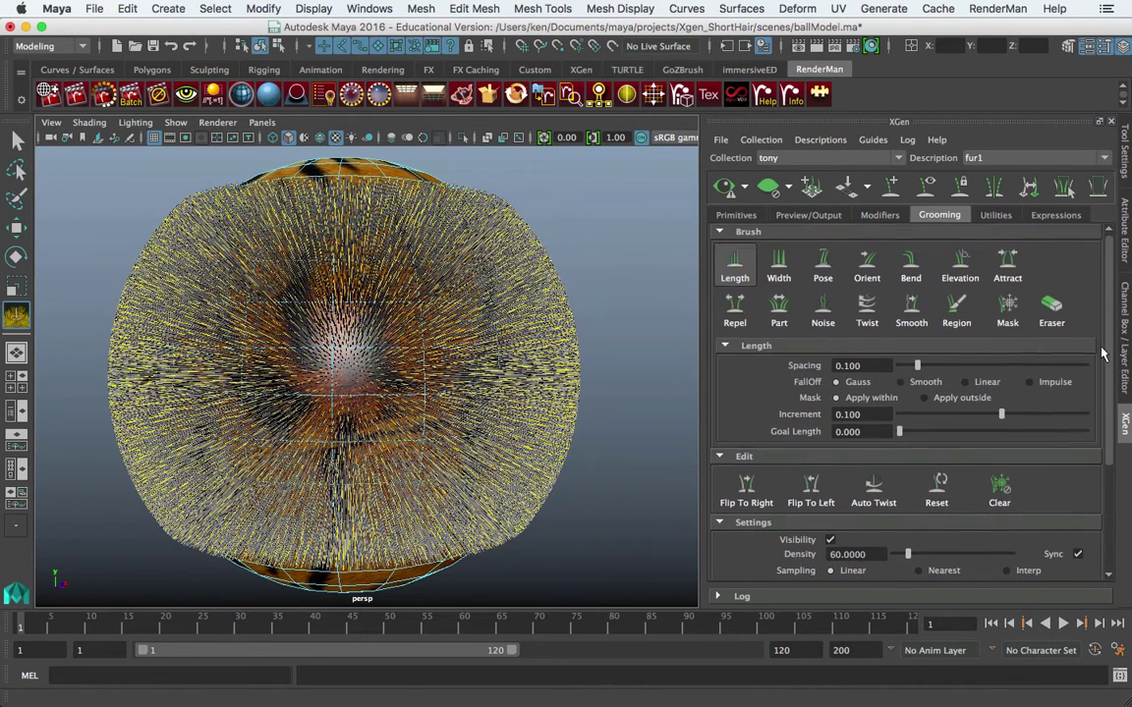
{"action": "double_click", "coordinate": [877, 417]}
{"action": "key", "text": "BackSpace"}
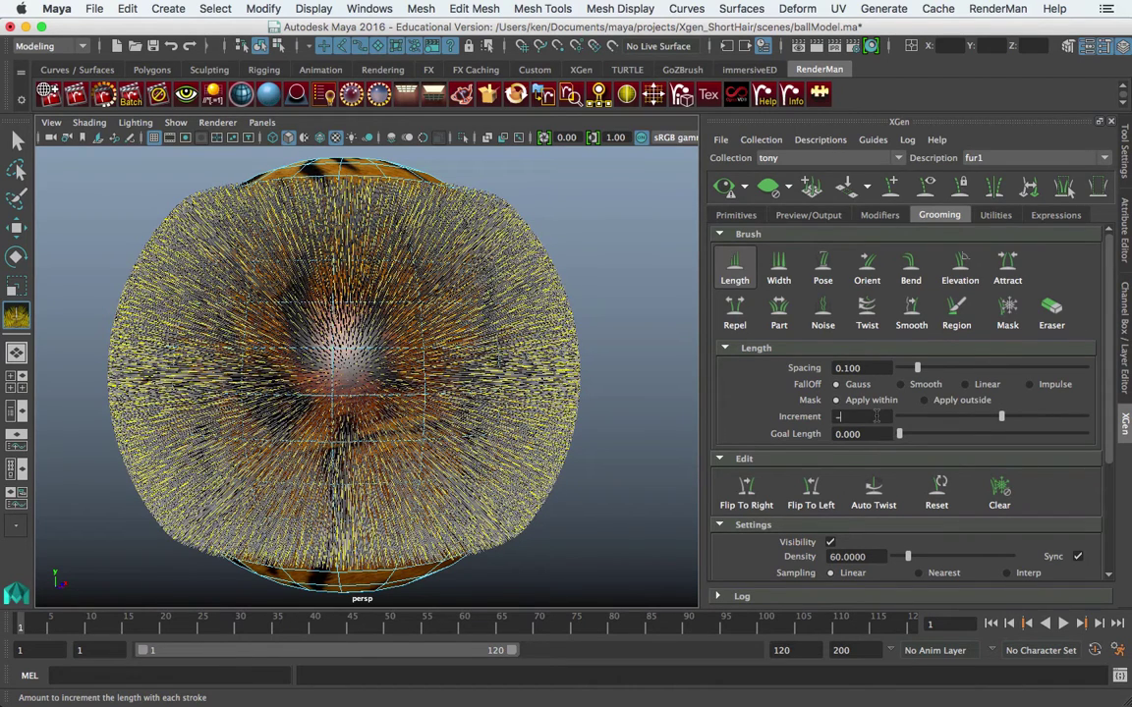
{"action": "type", "text": "-.5"}
{"action": "key", "text": "Return"}
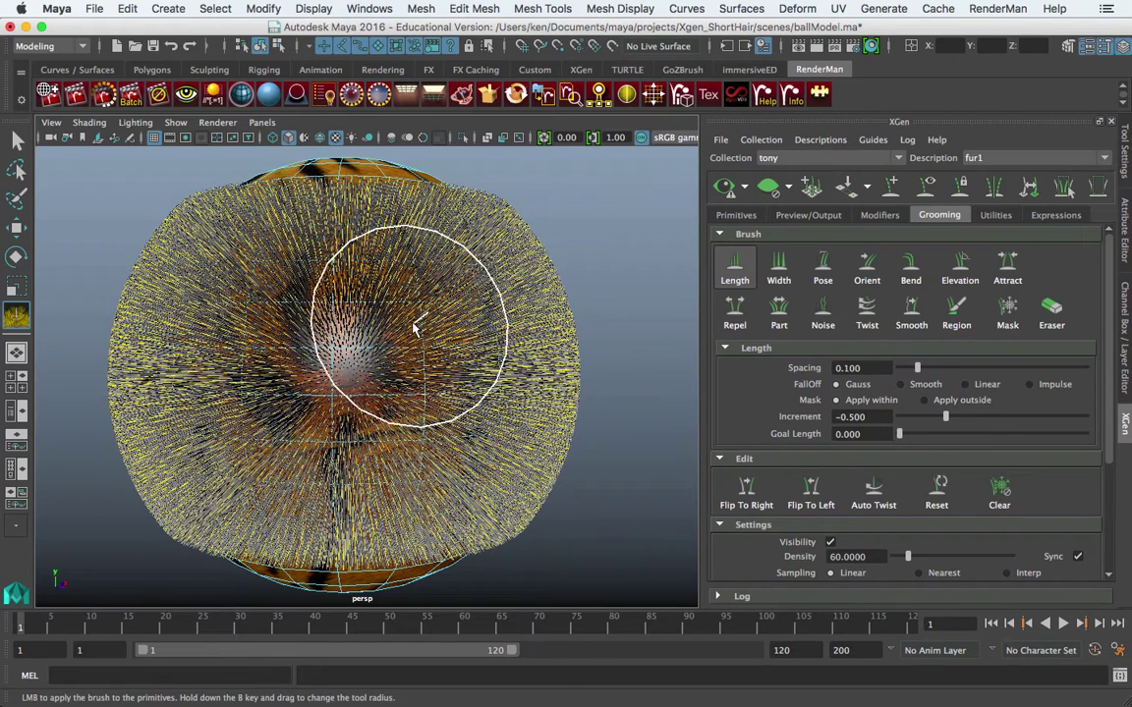
Step: Shorten the fur with Length brush strokes over several areas around the sphere, leaving patches of longer hair between them
{"action": "mouse_move", "coordinate": [337, 295]}
{"action": "left_mouse_down"}
{"action": "mouse_move", "coordinate": [313, 504]}
{"action": "mouse_move", "coordinate": [288, 225]}
{"action": "mouse_move", "coordinate": [295, 490]}
{"action": "mouse_move", "coordinate": [240, 231]}
{"action": "mouse_move", "coordinate": [231, 370]}
{"action": "mouse_move", "coordinate": [252, 501]}
{"action": "mouse_move", "coordinate": [230, 259]}
{"action": "mouse_move", "coordinate": [251, 499]}
{"action": "mouse_move", "coordinate": [206, 231]}
{"action": "mouse_move", "coordinate": [207, 432]}
{"action": "mouse_move", "coordinate": [195, 248]}
{"action": "mouse_move", "coordinate": [263, 441]}
{"action": "mouse_move", "coordinate": [455, 248]}
{"action": "mouse_move", "coordinate": [464, 281]}
{"action": "mouse_move", "coordinate": [285, 246]}
{"action": "mouse_move", "coordinate": [342, 428]}
{"action": "mouse_move", "coordinate": [454, 392]}
{"action": "left_mouse_up"}
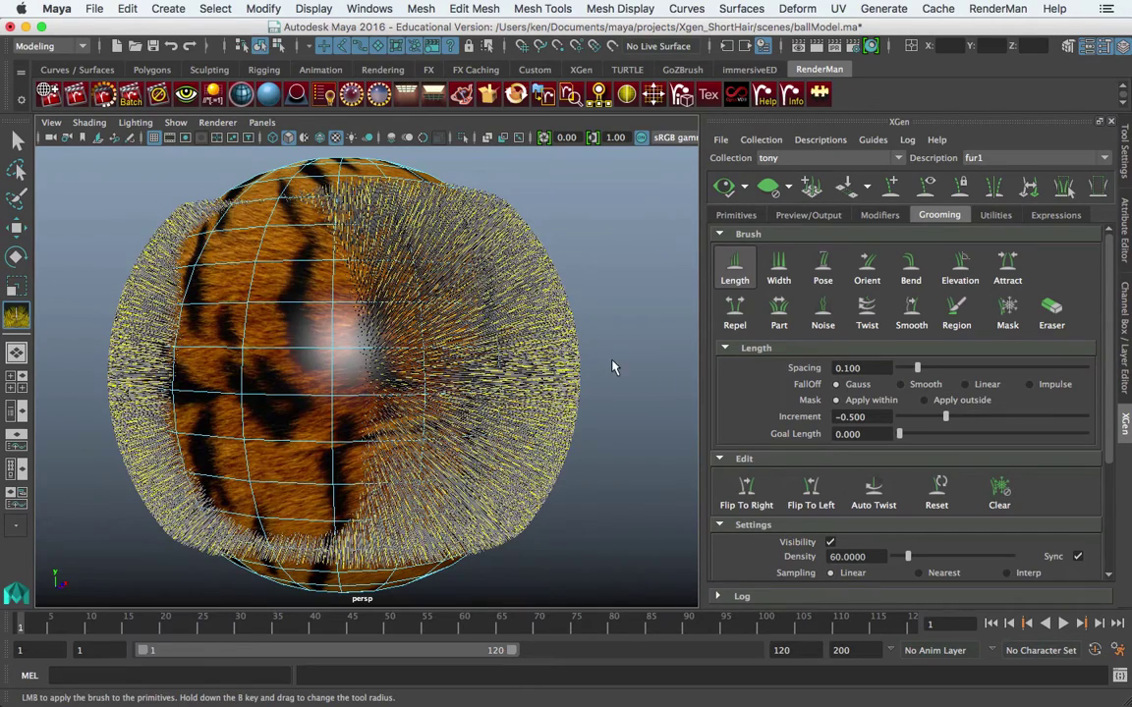
{"action": "left_click_drag", "start_coordinate": [602, 374], "coordinate": [576, 399], "text": "alt"}
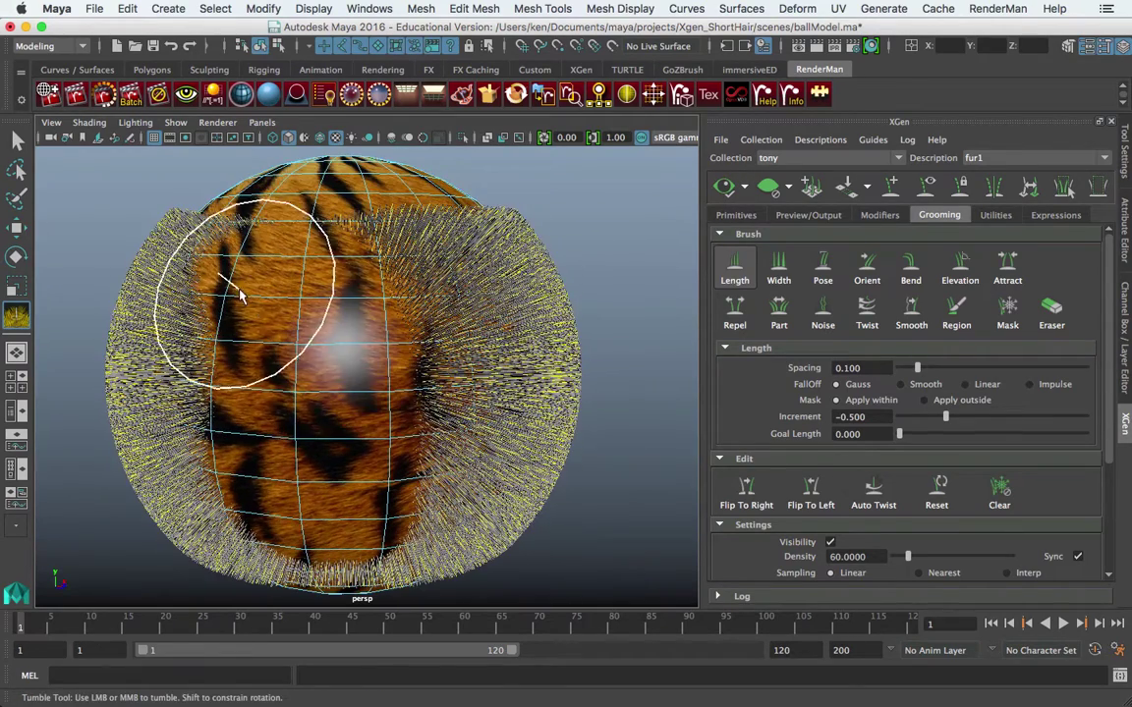
{"action": "mouse_move", "coordinate": [290, 457]}
{"action": "left_mouse_down", "text": "alt"}
{"action": "mouse_move", "coordinate": [278, 367]}
{"action": "mouse_move", "coordinate": [316, 366]}
{"action": "left_mouse_up", "text": "alt"}
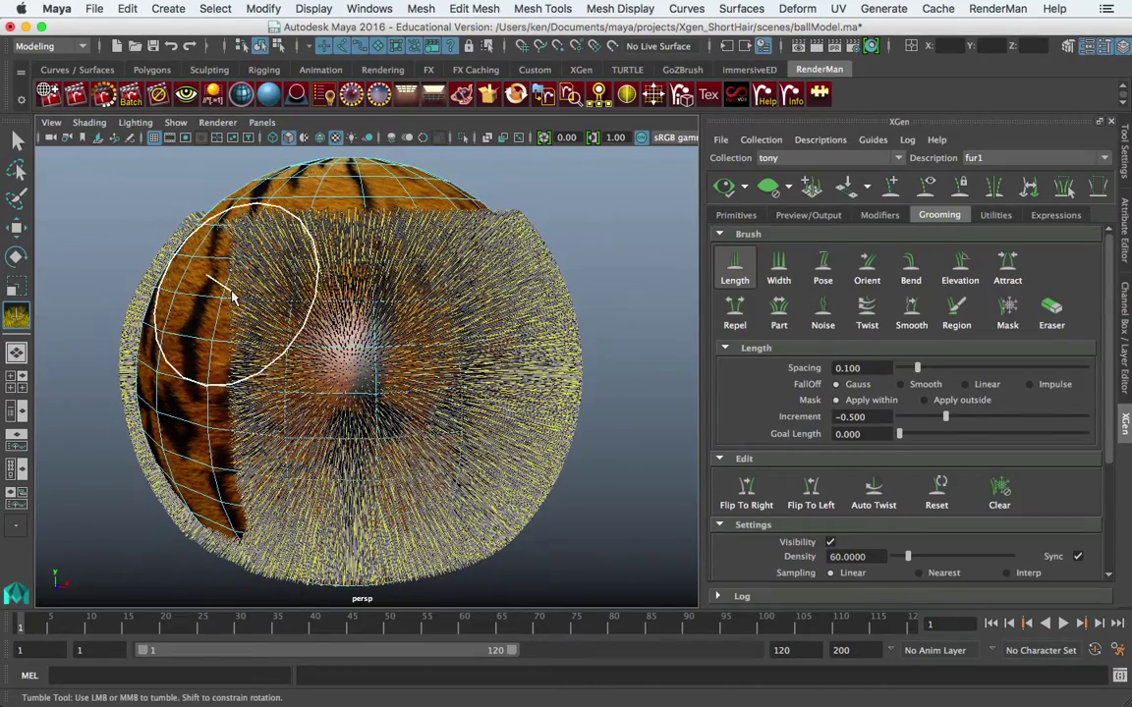
{"action": "left_click_drag", "start_coordinate": [263, 271], "coordinate": [434, 253]}
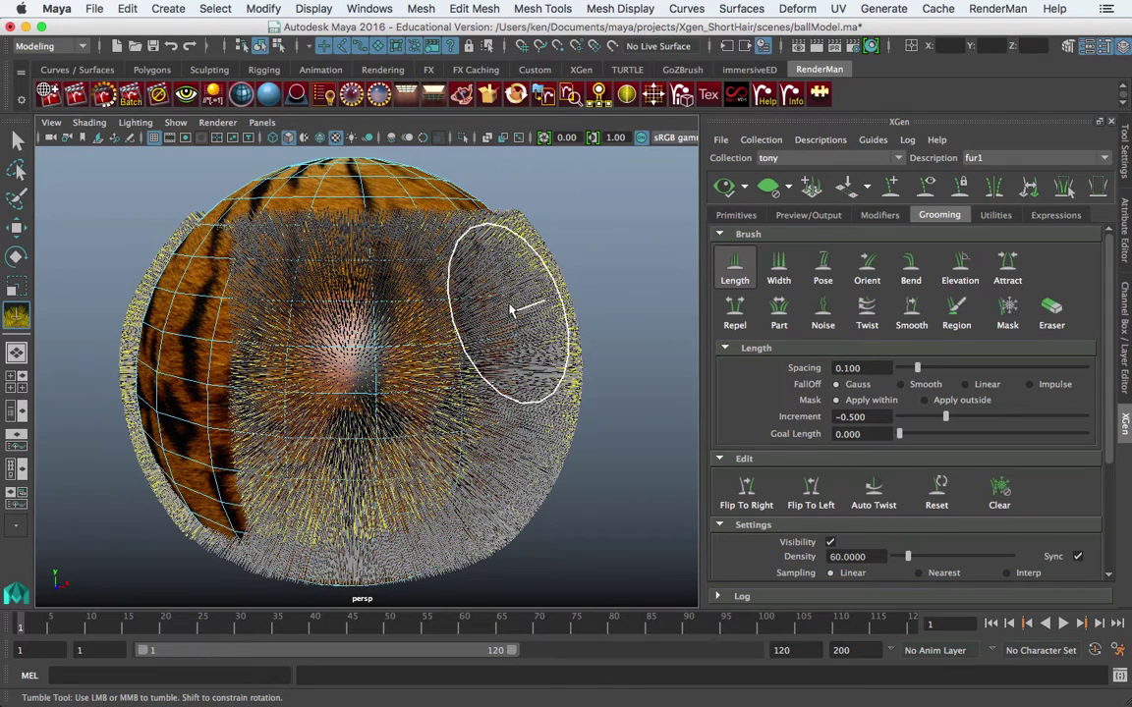
{"action": "left_click_drag", "start_coordinate": [523, 258], "coordinate": [578, 481]}
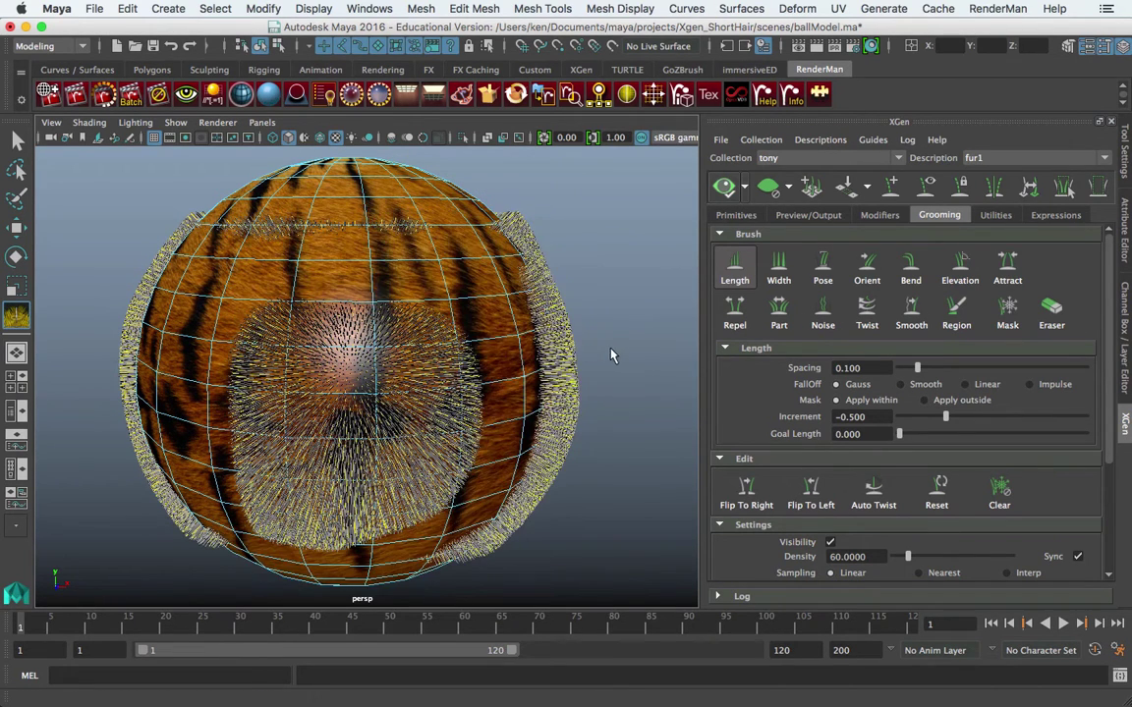
Step: Apply Flip To Right to mirror the groomed lengths across the sphere, and inspect the fur from several angles
{"action": "left_click_drag", "start_coordinate": [597, 377], "coordinate": [650, 369], "text": "alt"}
{"action": "left_click_drag", "start_coordinate": [650, 368], "coordinate": [562, 301], "text": "alt"}
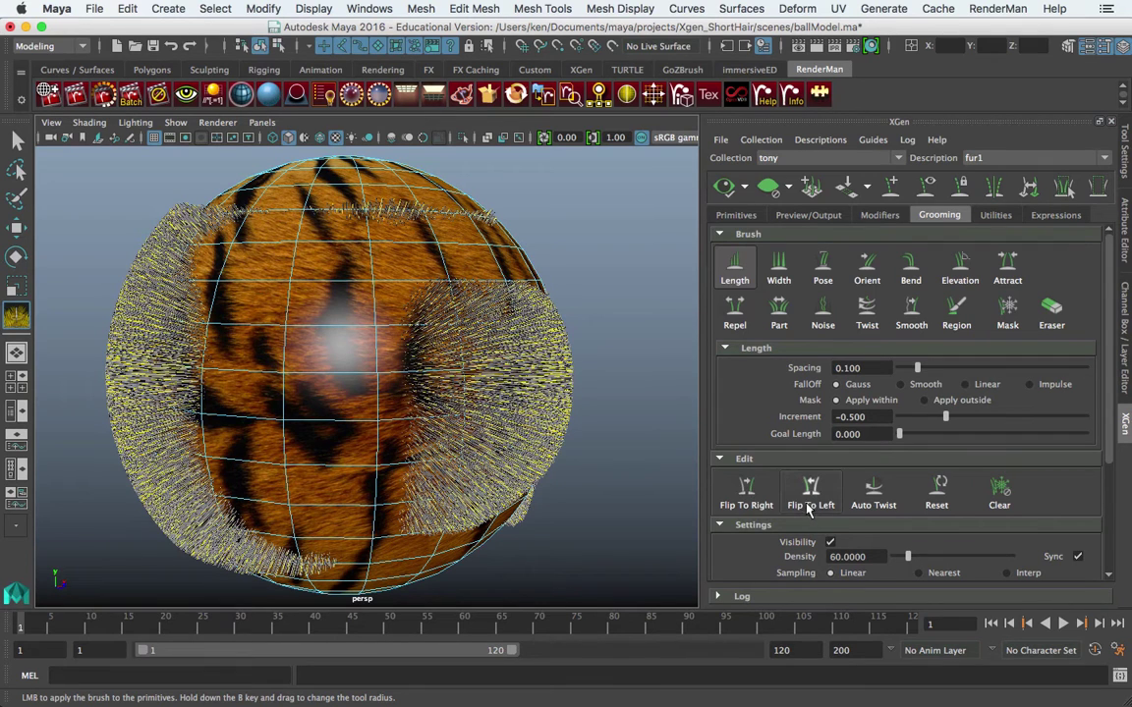
{"action": "left_click", "coordinate": [747, 489]}
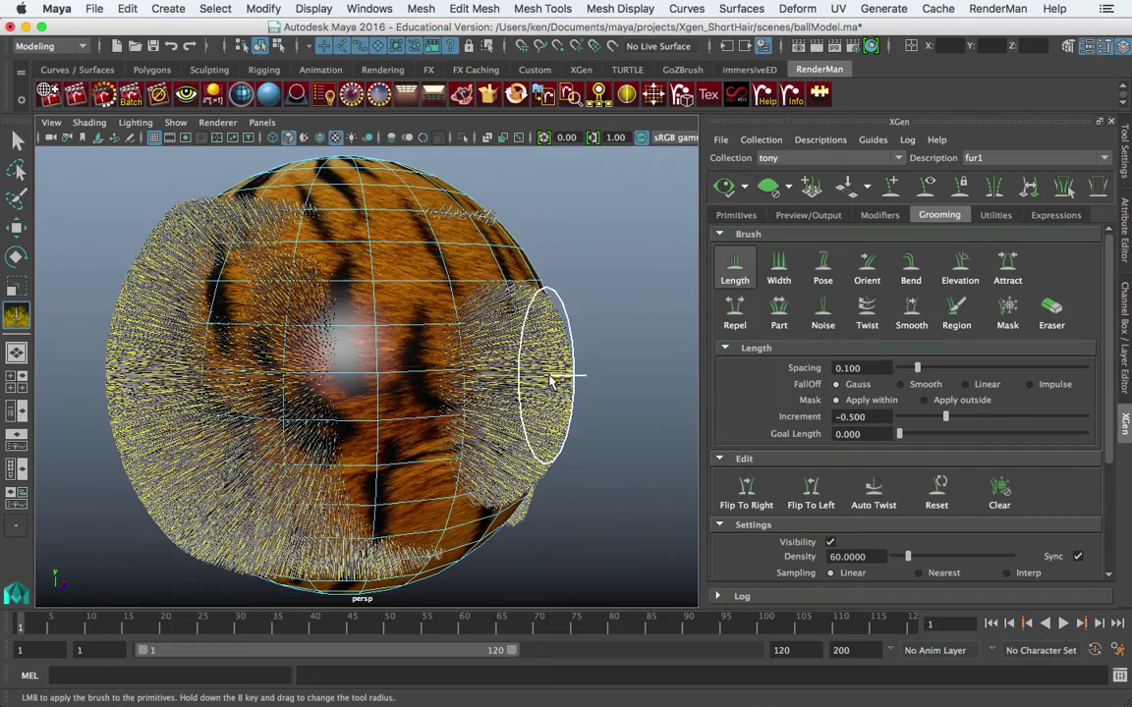
{"action": "mouse_move", "coordinate": [557, 374]}
{"action": "left_mouse_down", "text": "alt"}
{"action": "mouse_move", "coordinate": [548, 392]}
{"action": "mouse_move", "coordinate": [566, 417]}
{"action": "mouse_move", "coordinate": [513, 457]}
{"action": "mouse_move", "coordinate": [461, 447]}
{"action": "mouse_move", "coordinate": [404, 404]}
{"action": "mouse_move", "coordinate": [523, 429]}
{"action": "mouse_move", "coordinate": [291, 391]}
{"action": "left_mouse_up", "text": "alt"}
{"action": "scroll", "coordinate": [566, 417], "scroll_direction": "down", "scroll_amount": 5}
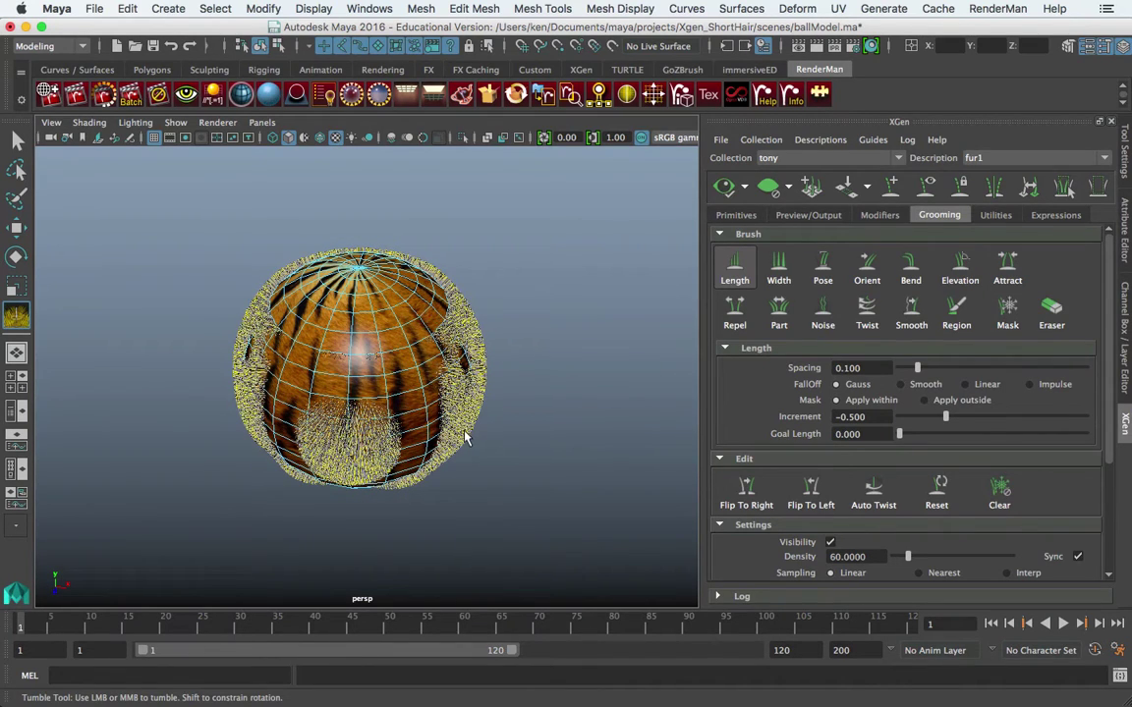
{"action": "mouse_move", "coordinate": [468, 433]}
{"action": "left_mouse_down", "text": "alt"}
{"action": "mouse_move", "coordinate": [454, 410]}
{"action": "mouse_move", "coordinate": [462, 387]}
{"action": "left_mouse_up", "text": "alt"}
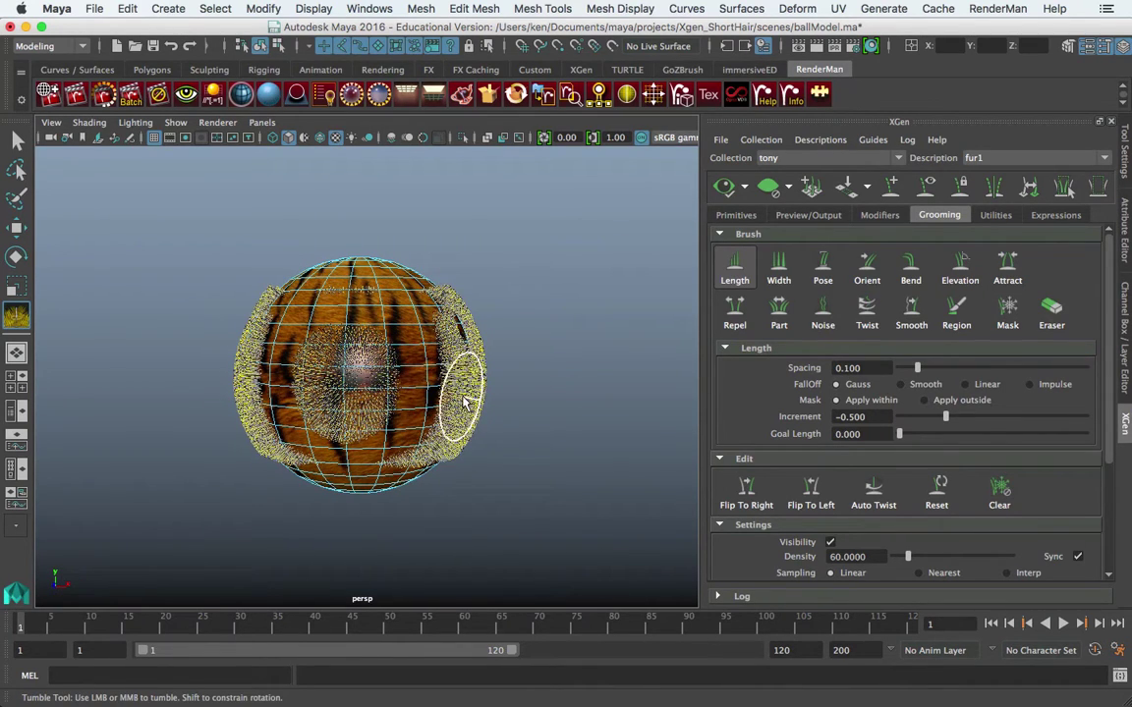
Step: Shorten more fur near the sphere's side with the Length brush, mirror it with Flip To Right, and inspect the sphere from several angles
{"action": "left_click_drag", "start_coordinate": [454, 295], "coordinate": [444, 404]}
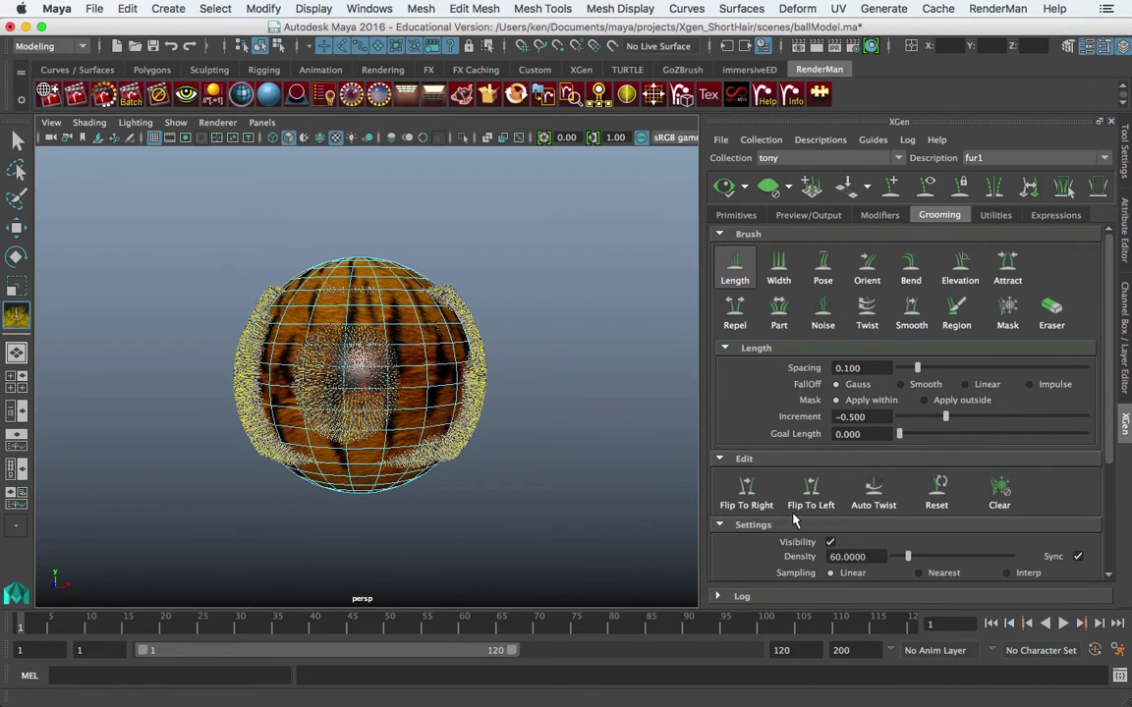
{"action": "left_click", "coordinate": [749, 491]}
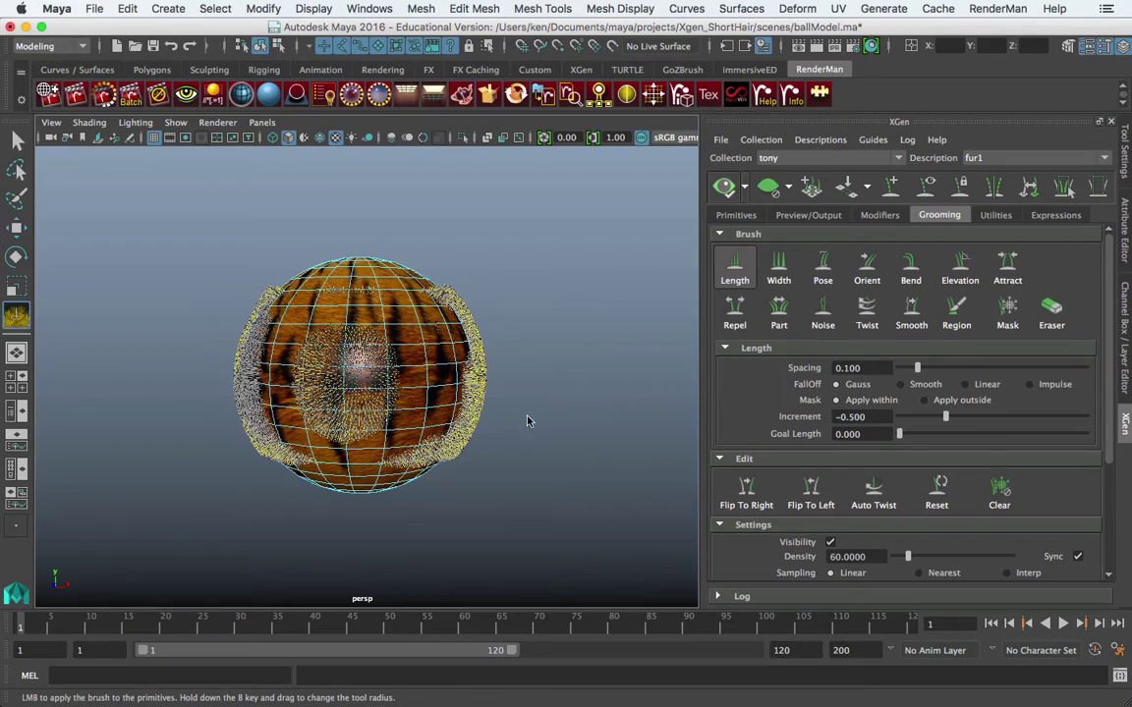
{"action": "left_click_drag", "start_coordinate": [490, 401], "coordinate": [313, 332]}
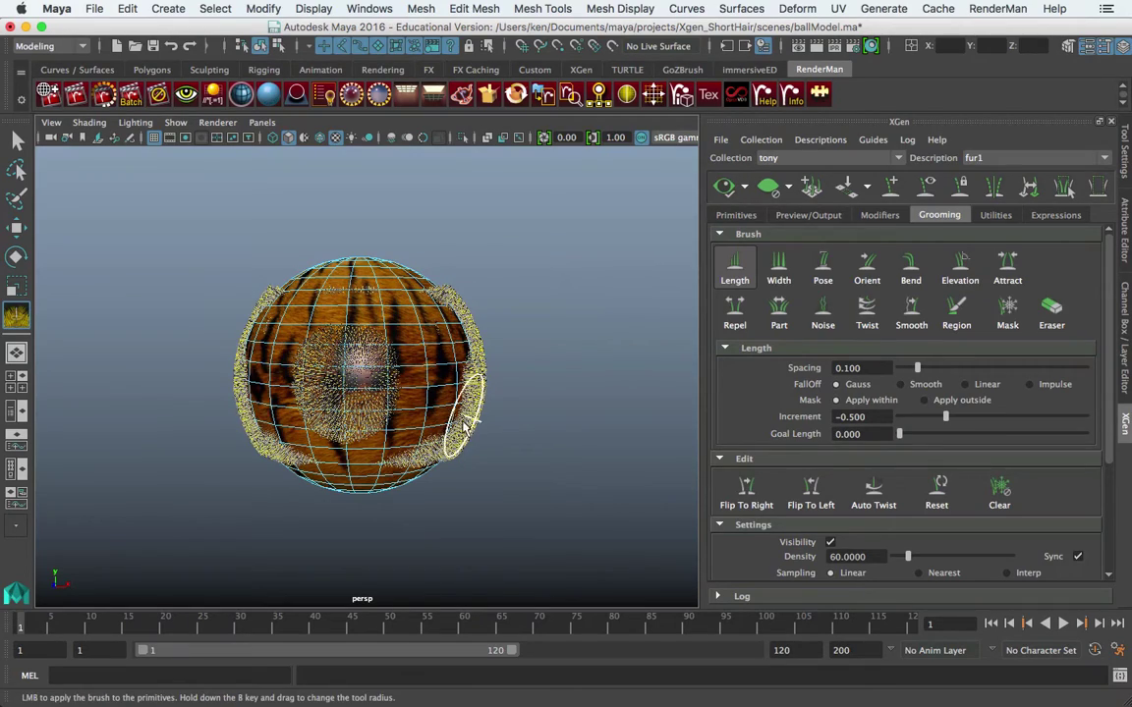
{"action": "mouse_move", "coordinate": [466, 424]}
{"action": "left_mouse_down"}
{"action": "mouse_move", "coordinate": [409, 419]}
{"action": "mouse_move", "coordinate": [446, 417]}
{"action": "mouse_move", "coordinate": [405, 406]}
{"action": "mouse_move", "coordinate": [367, 371]}
{"action": "mouse_move", "coordinate": [474, 386]}
{"action": "mouse_move", "coordinate": [385, 389]}
{"action": "mouse_move", "coordinate": [434, 399]}
{"action": "left_mouse_up"}
{"action": "scroll", "coordinate": [367, 372], "scroll_direction": "up", "scroll_amount": 3}
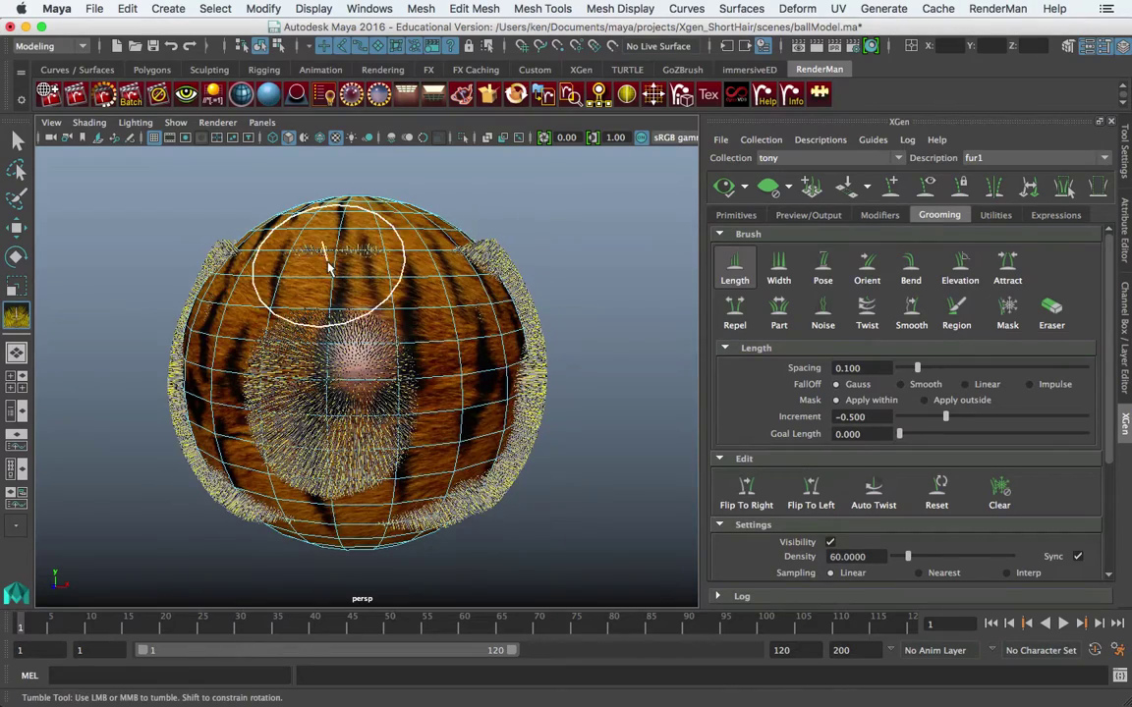
{"action": "mouse_move", "coordinate": [442, 265]}
{"action": "left_mouse_down", "text": "alt"}
{"action": "mouse_move", "coordinate": [458, 325]}
{"action": "mouse_move", "coordinate": [328, 344]}
{"action": "mouse_move", "coordinate": [270, 368]}
{"action": "mouse_move", "coordinate": [367, 381]}
{"action": "mouse_move", "coordinate": [280, 393]}
{"action": "left_mouse_up", "text": "alt"}
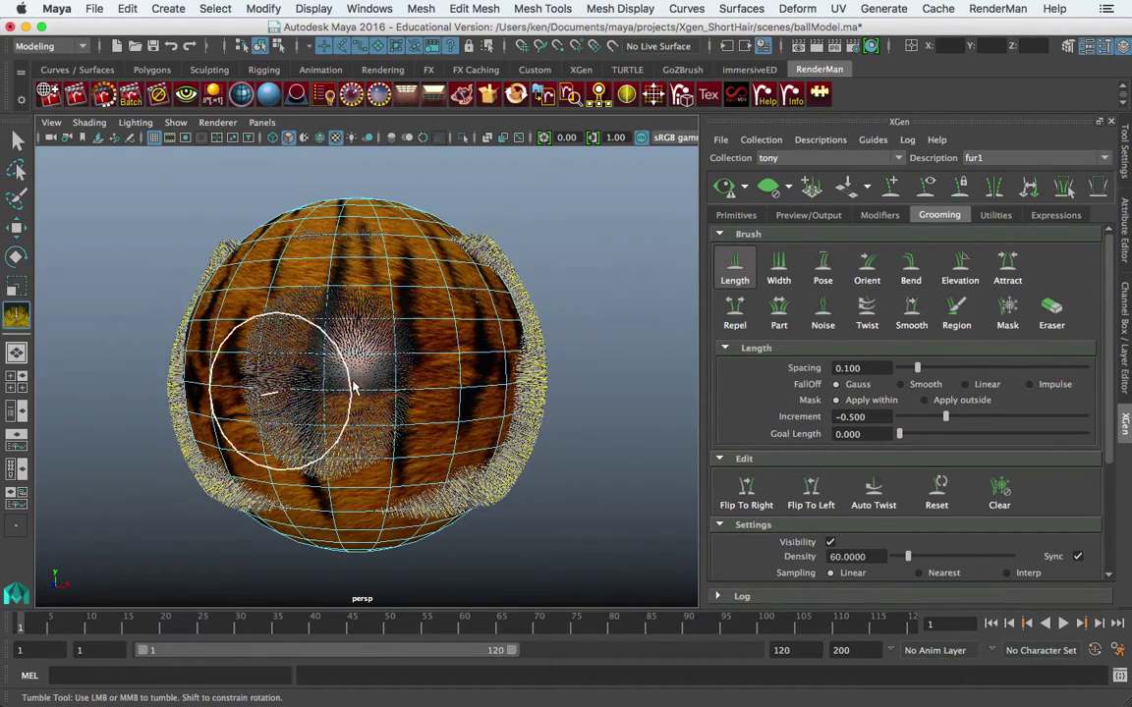
{"action": "mouse_move", "coordinate": [356, 390]}
{"action": "left_mouse_down", "text": "alt"}
{"action": "mouse_move", "coordinate": [341, 396]}
{"action": "mouse_move", "coordinate": [336, 298]}
{"action": "left_mouse_up", "text": "alt"}
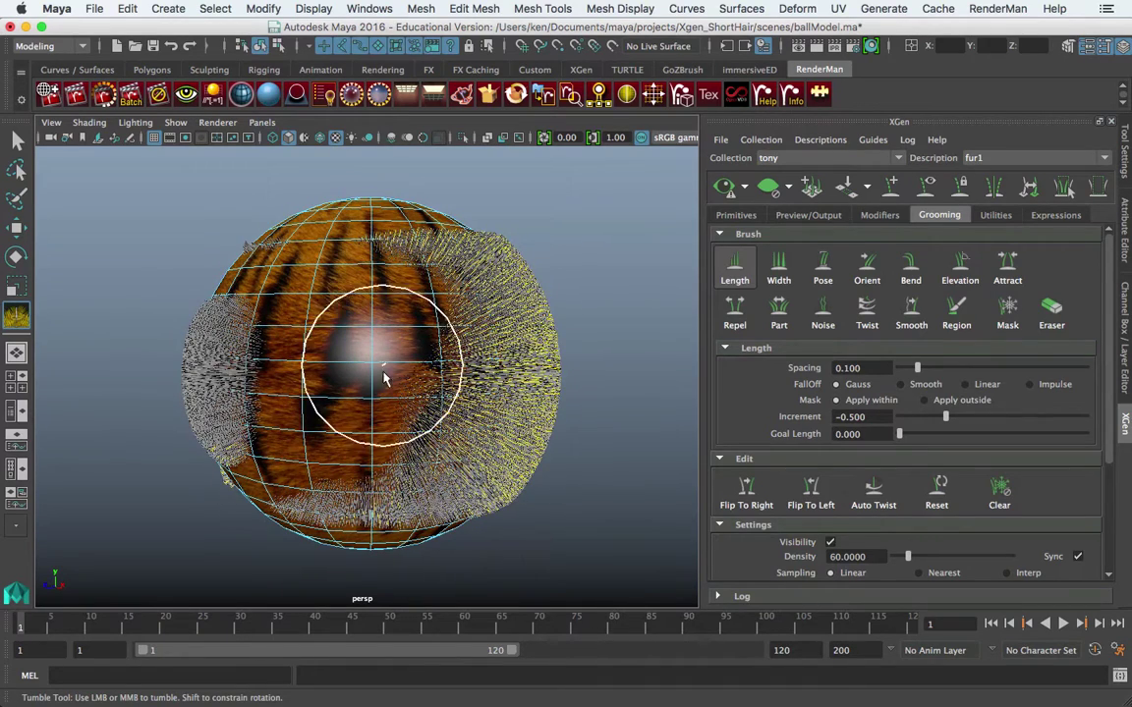
{"action": "left_click_drag", "start_coordinate": [384, 379], "coordinate": [391, 430]}
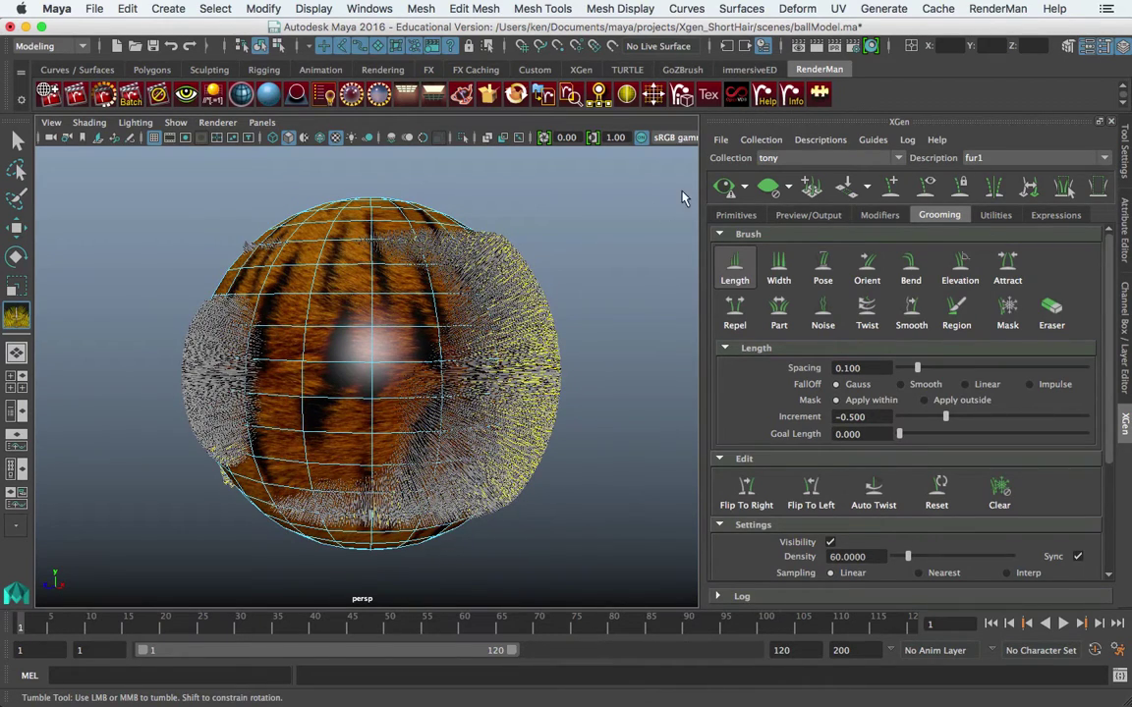
{"action": "mouse_move", "coordinate": [452, 343]}
{"action": "left_mouse_down", "text": "alt"}
{"action": "mouse_move", "coordinate": [432, 339]}
{"action": "mouse_move", "coordinate": [486, 329]}
{"action": "mouse_move", "coordinate": [334, 411]}
{"action": "left_mouse_up", "text": "alt"}
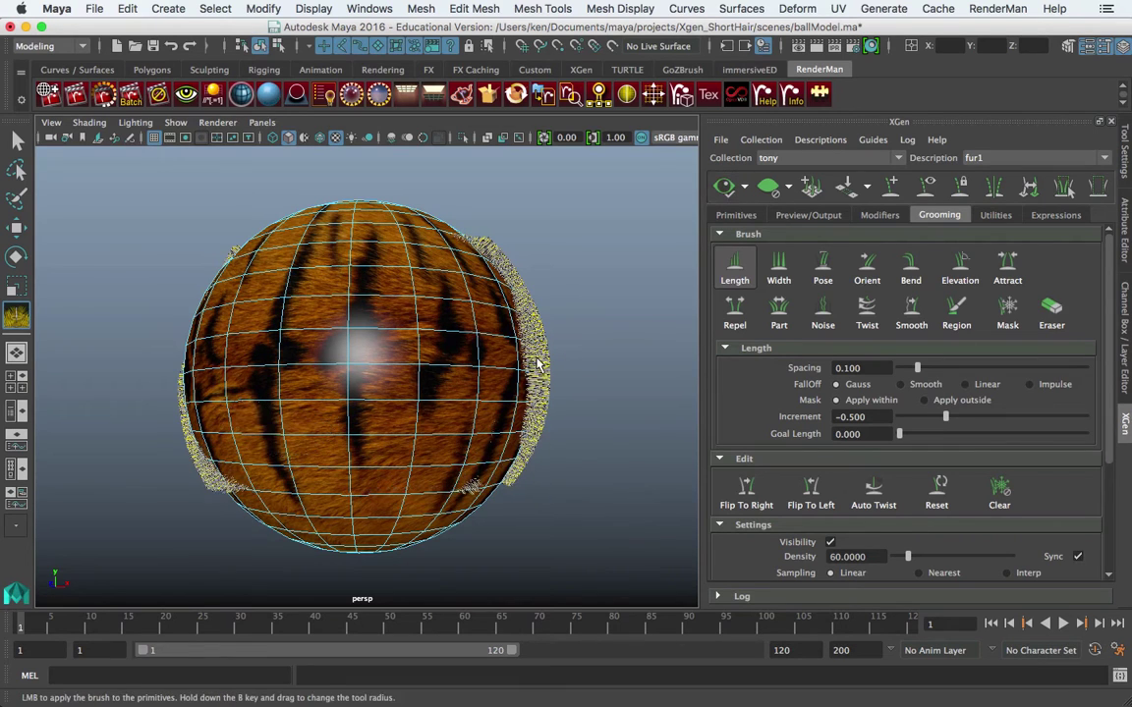
Step: Set the Length brush's increment to 0.1 and goal length to 0.5, and grow a patch of fur on the bare tiger-striped area
{"action": "left_click_drag", "start_coordinate": [518, 353], "coordinate": [590, 349], "text": "alt"}
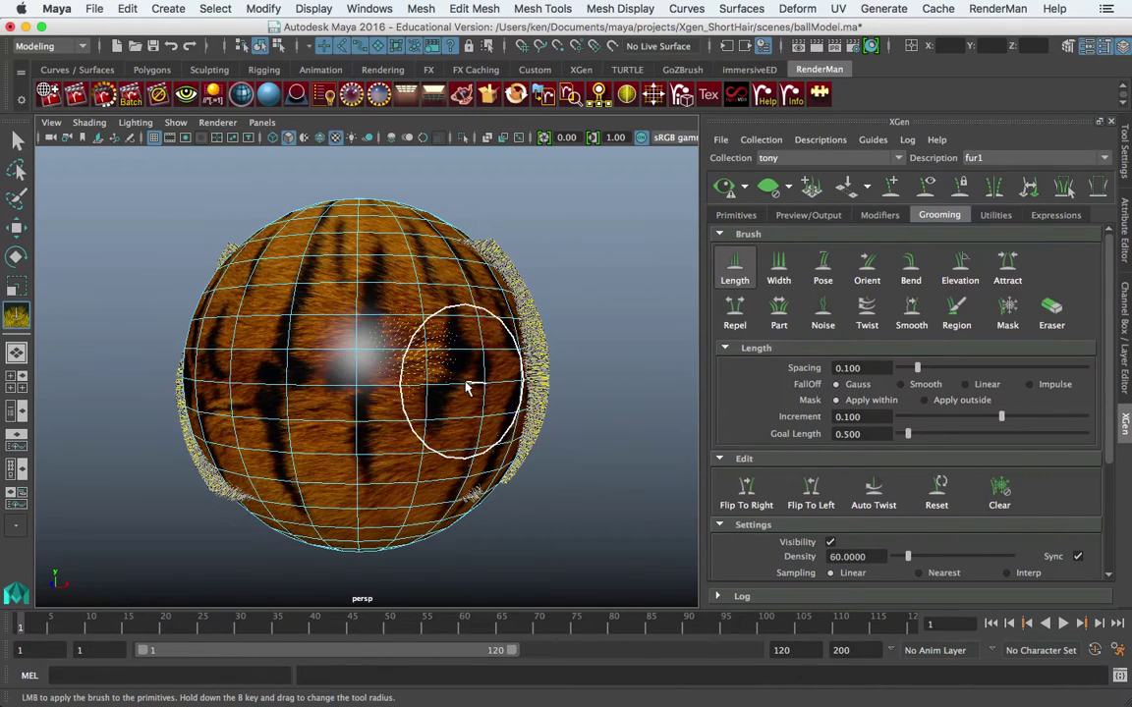
{"action": "left_click_drag", "start_coordinate": [624, 417], "coordinate": [541, 397], "text": "alt"}
{"action": "right_click_drag", "start_coordinate": [541, 397], "coordinate": [560, 425], "text": "alt"}
{"action": "left_click_drag", "start_coordinate": [560, 425], "coordinate": [589, 418], "text": "alt"}
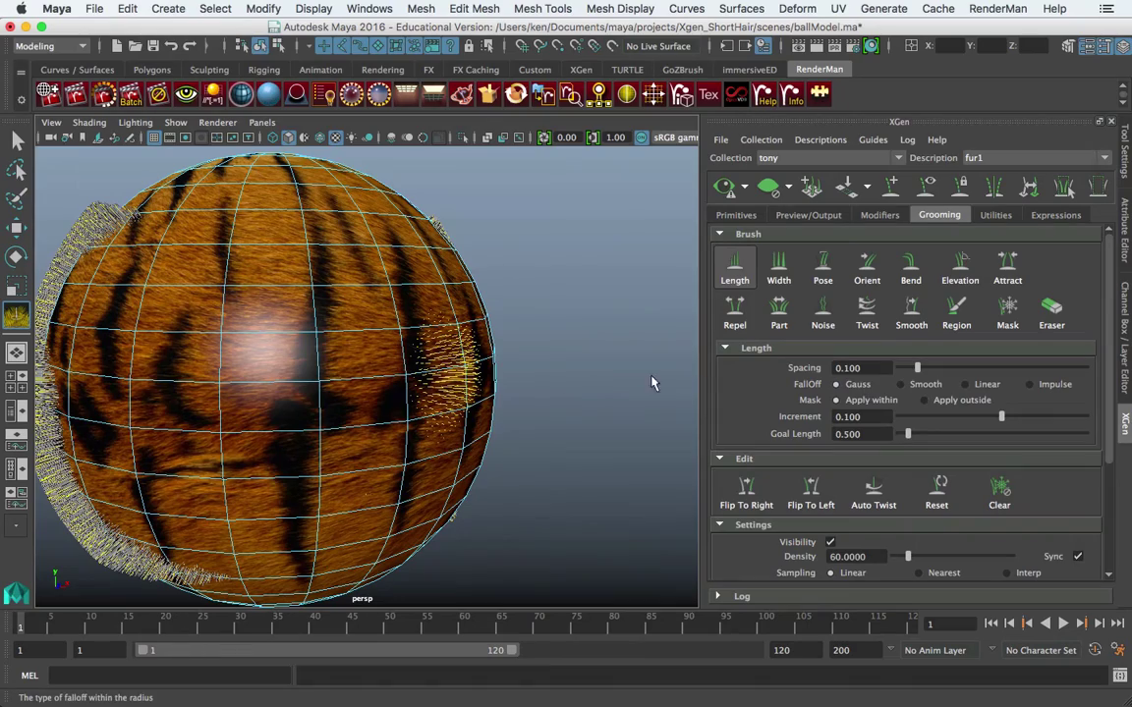
{"action": "left_click_drag", "start_coordinate": [523, 392], "coordinate": [540, 398], "text": "alt"}
{"action": "mouse_move", "coordinate": [540, 398]}
{"action": "right_mouse_down", "text": "alt"}
{"action": "mouse_move", "coordinate": [561, 409]}
{"action": "mouse_move", "coordinate": [374, 337]}
{"action": "right_mouse_up", "text": "alt"}
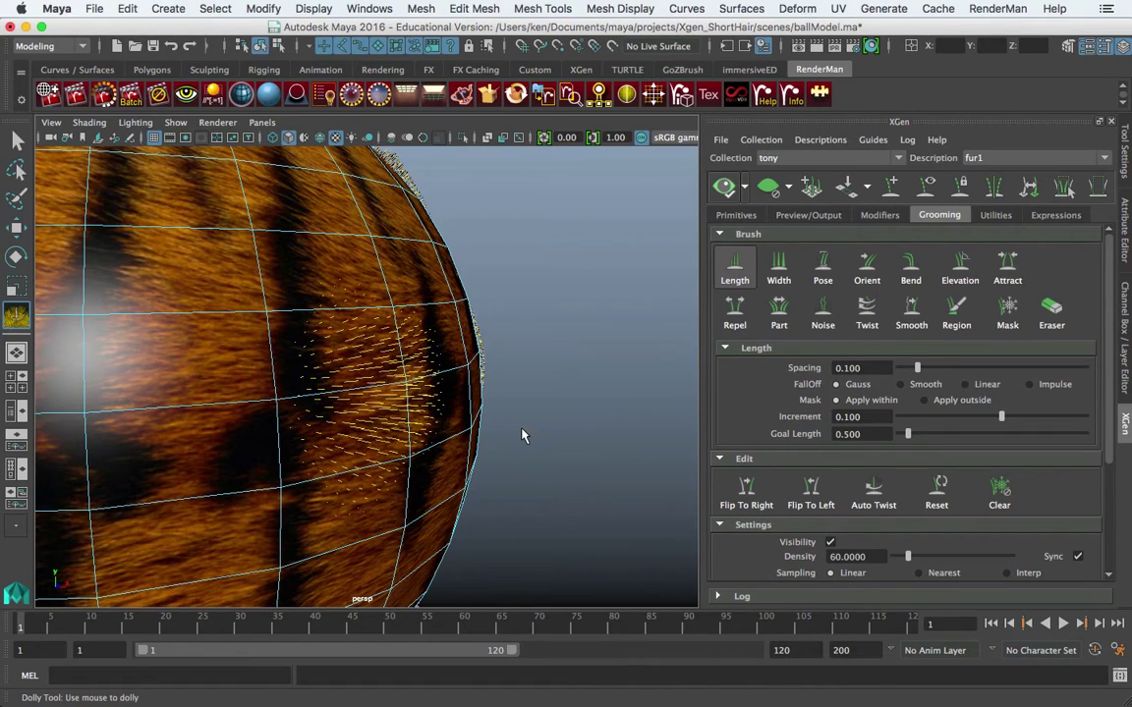
{"action": "scroll", "coordinate": [546, 424], "scroll_direction": "down", "scroll_amount": 5}
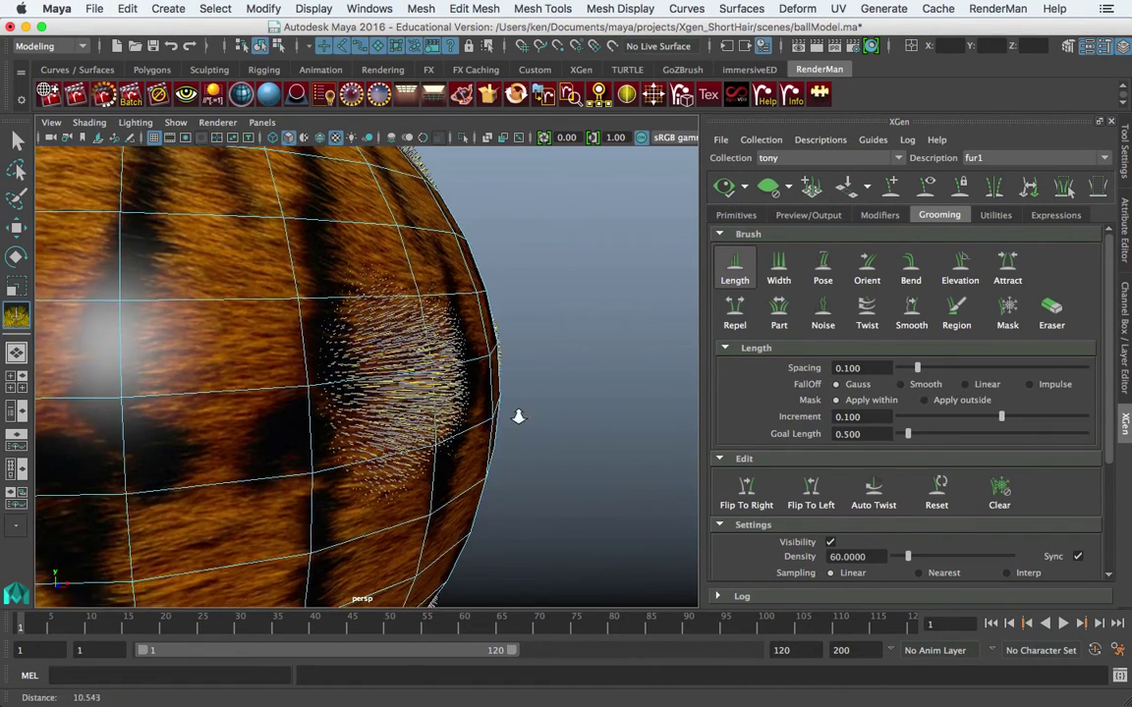
Step: Frame the bare face of the sphere with its new fur patch and mirror the patch across with Flip To Right
{"action": "left_click_drag", "start_coordinate": [381, 349], "coordinate": [601, 461], "text": "alt"}
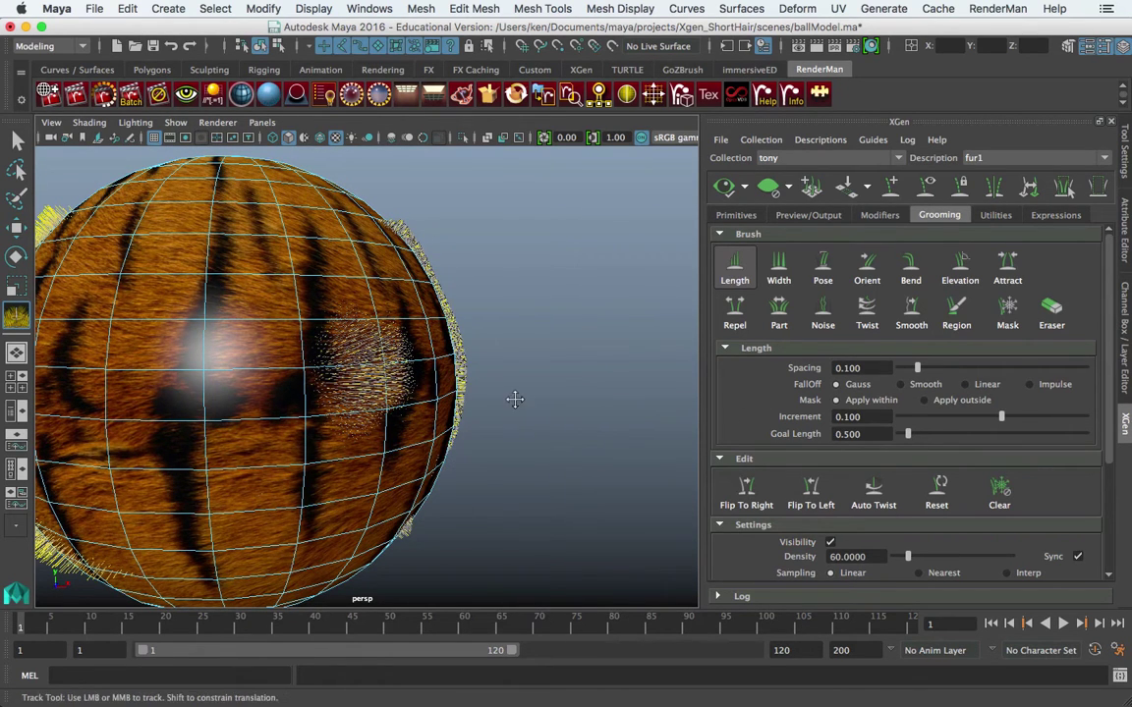
{"action": "left_click_drag", "start_coordinate": [513, 397], "coordinate": [571, 399], "text": "alt"}
{"action": "right_click_drag", "start_coordinate": [571, 399], "coordinate": [581, 414], "text": "alt"}
{"action": "left_click_drag", "start_coordinate": [581, 413], "coordinate": [580, 382], "text": "alt"}
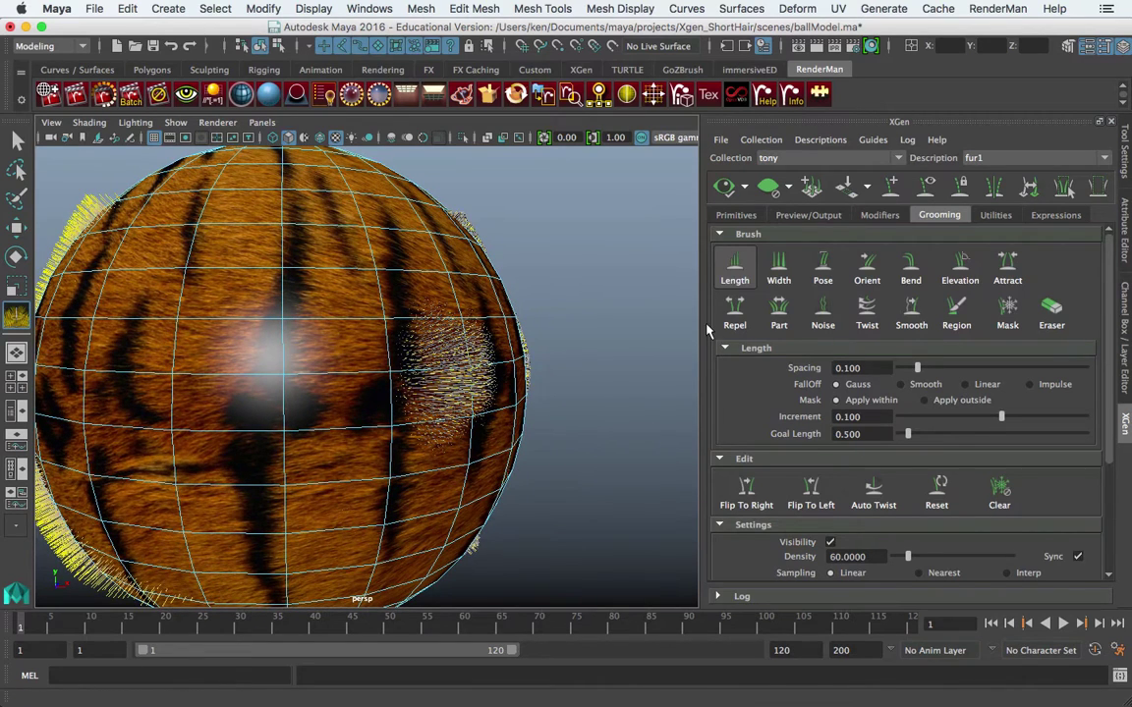
{"action": "left_click", "coordinate": [737, 503]}
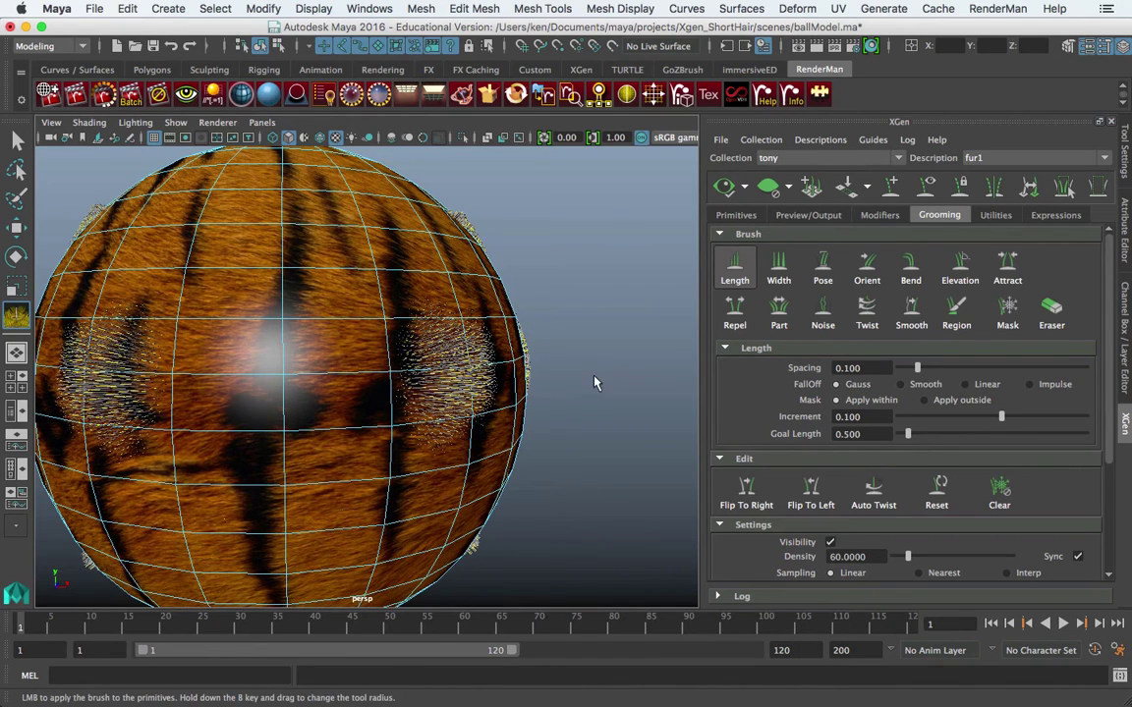
{"action": "left_click_drag", "start_coordinate": [598, 382], "coordinate": [587, 381], "text": "alt"}
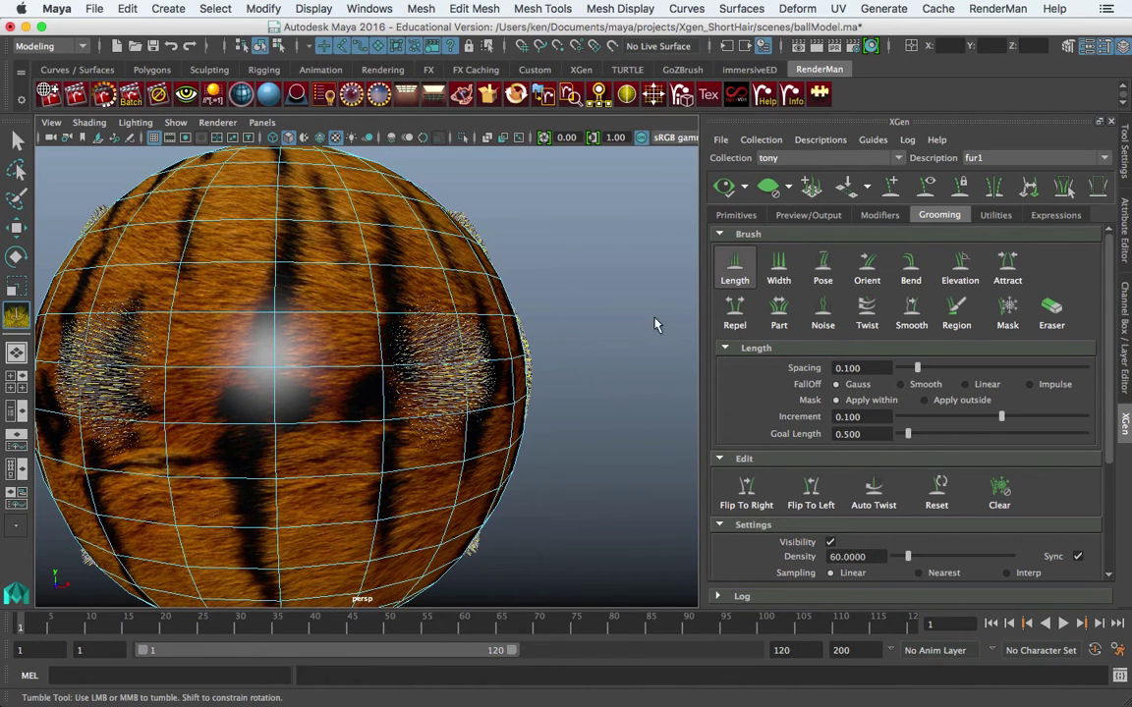
Step: Extend the fur patch towards the centre of the sphere with the Length brush and mirror it with Flip To Right
{"action": "left_click", "coordinate": [736, 267]}
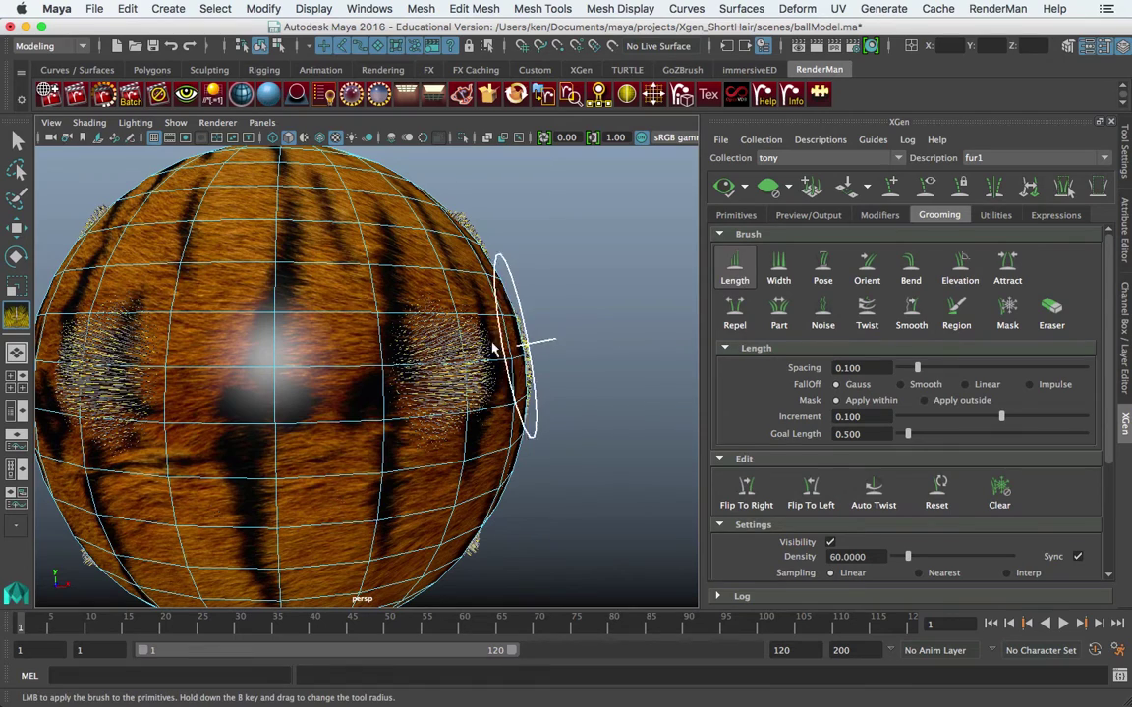
{"action": "mouse_move", "coordinate": [413, 432]}
{"action": "left_mouse_down"}
{"action": "mouse_move", "coordinate": [416, 333]}
{"action": "mouse_move", "coordinate": [309, 408]}
{"action": "mouse_move", "coordinate": [324, 411]}
{"action": "mouse_move", "coordinate": [315, 410]}
{"action": "mouse_move", "coordinate": [411, 345]}
{"action": "mouse_move", "coordinate": [457, 377]}
{"action": "mouse_move", "coordinate": [225, 385]}
{"action": "mouse_move", "coordinate": [471, 361]}
{"action": "mouse_move", "coordinate": [481, 388]}
{"action": "mouse_move", "coordinate": [528, 378]}
{"action": "left_mouse_up"}
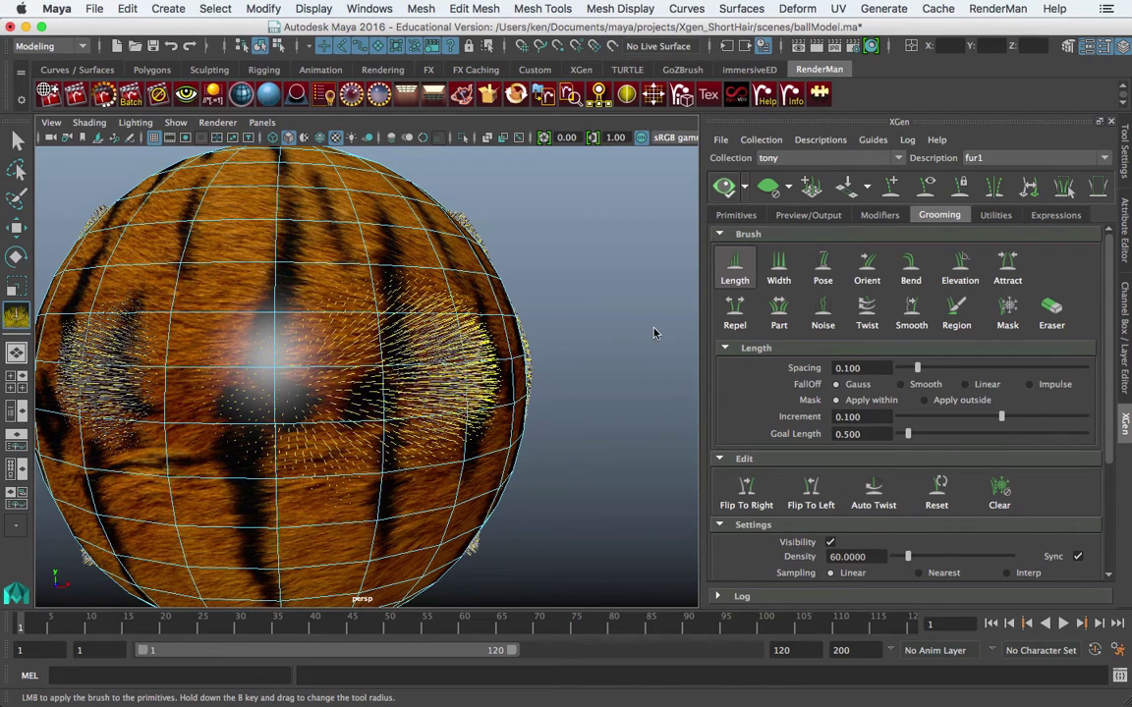
{"action": "left_click", "coordinate": [501, 295]}
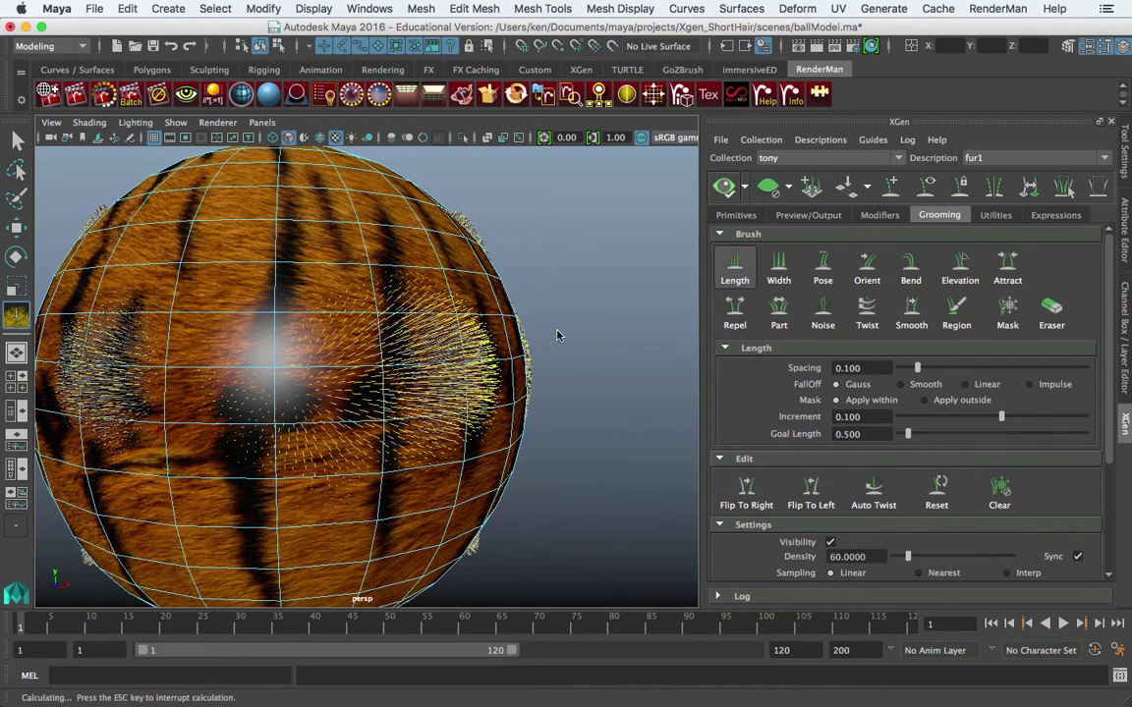
{"action": "left_click", "coordinate": [747, 491]}
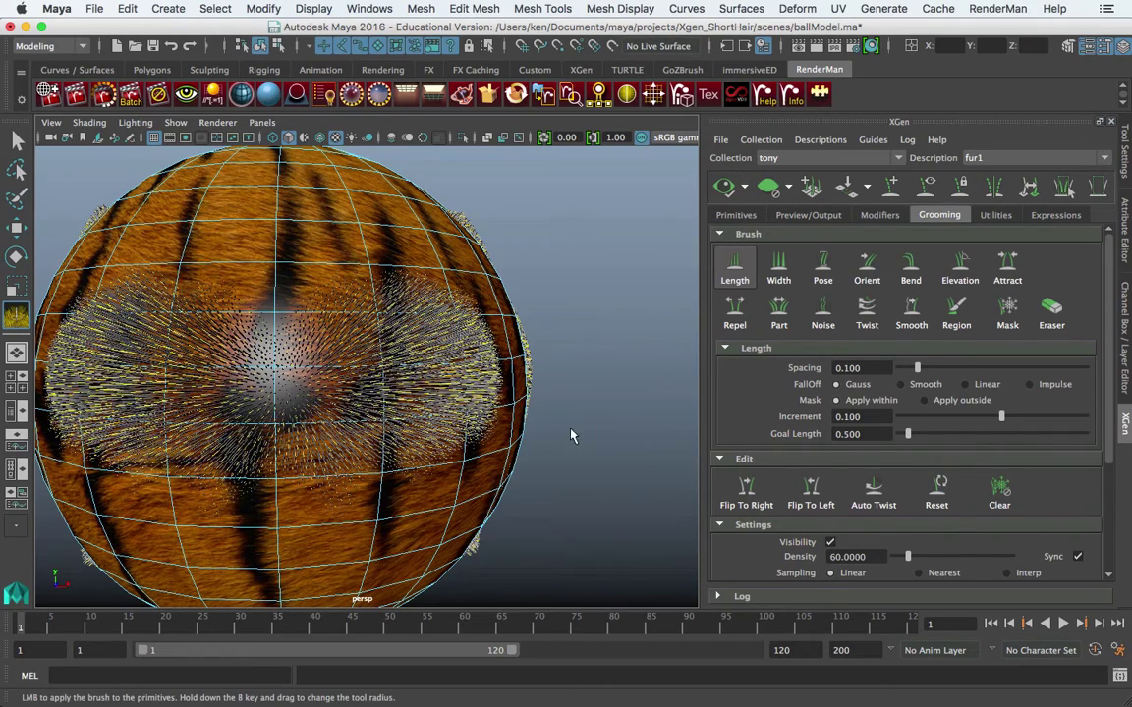
Step: Part the fur with a vertical Part brush stroke down the middle of the mirrored patches
{"action": "mouse_move", "coordinate": [574, 435]}
{"action": "middle_mouse_down", "text": "alt"}
{"action": "mouse_move", "coordinate": [578, 422]}
{"action": "mouse_move", "coordinate": [592, 429]}
{"action": "middle_mouse_up", "text": "alt"}
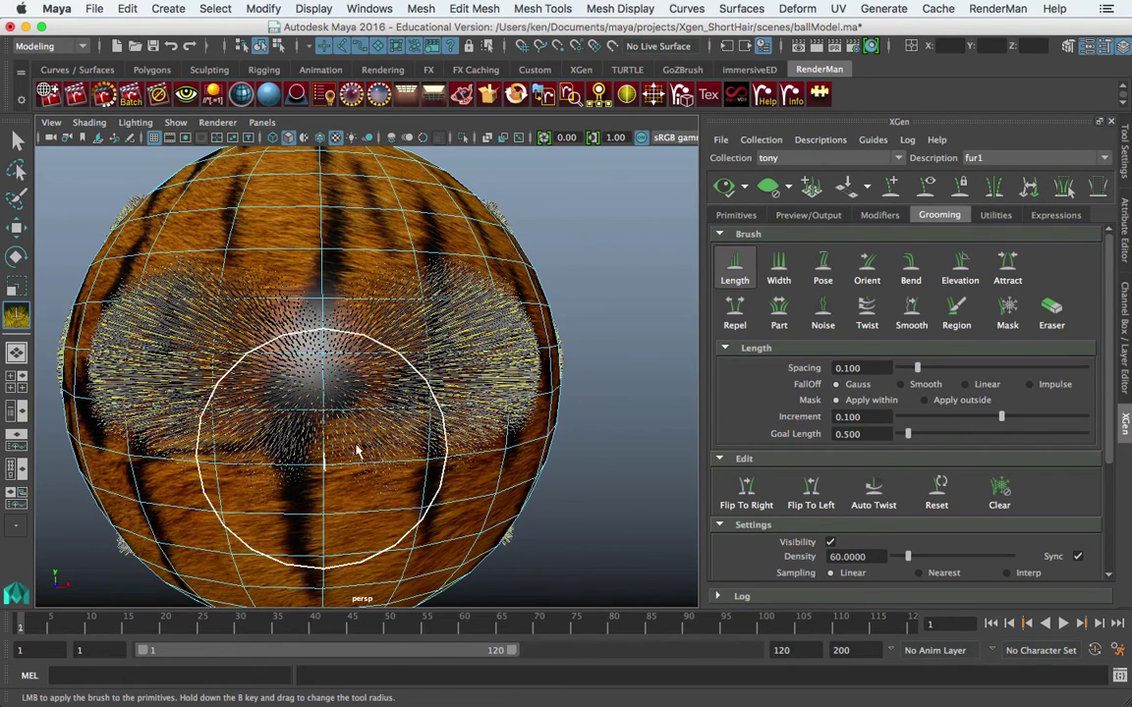
{"action": "left_click", "coordinate": [780, 311]}
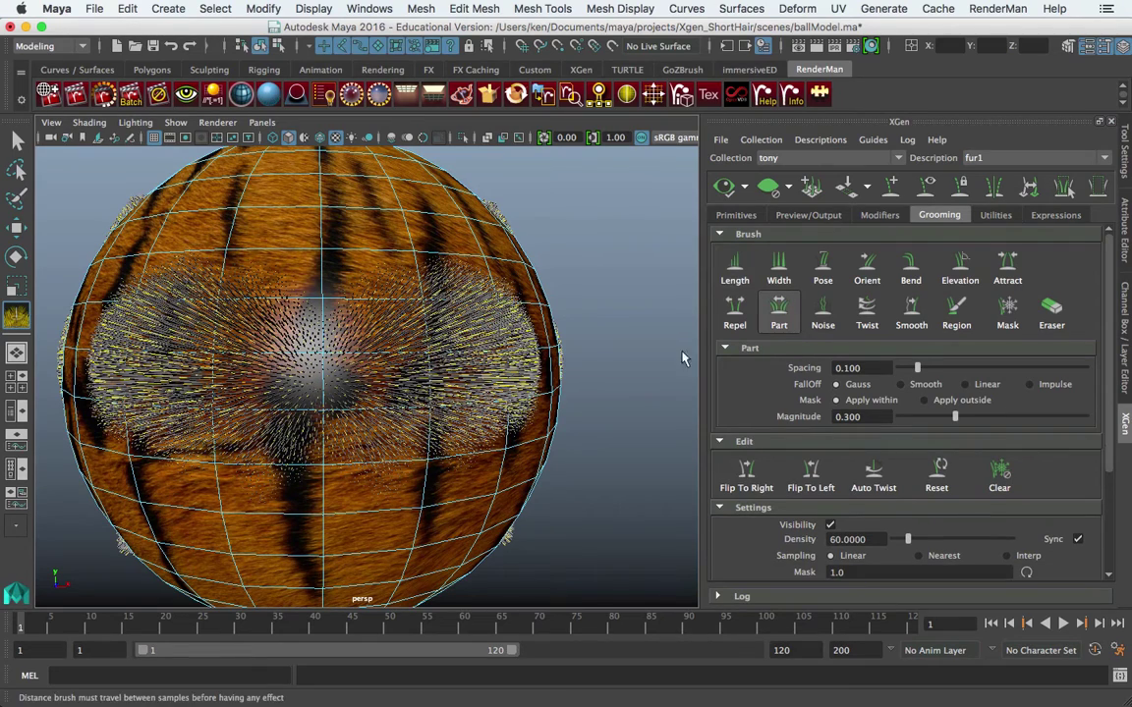
{"action": "mouse_move", "coordinate": [303, 354]}
{"action": "left_mouse_down"}
{"action": "mouse_move", "coordinate": [283, 328]}
{"action": "mouse_move", "coordinate": [270, 485]}
{"action": "mouse_move", "coordinate": [287, 334]}
{"action": "mouse_move", "coordinate": [291, 475]}
{"action": "mouse_move", "coordinate": [278, 304]}
{"action": "mouse_move", "coordinate": [278, 505]}
{"action": "mouse_move", "coordinate": [278, 270]}
{"action": "mouse_move", "coordinate": [278, 480]}
{"action": "mouse_move", "coordinate": [283, 289]}
{"action": "mouse_move", "coordinate": [291, 472]}
{"action": "left_mouse_up"}
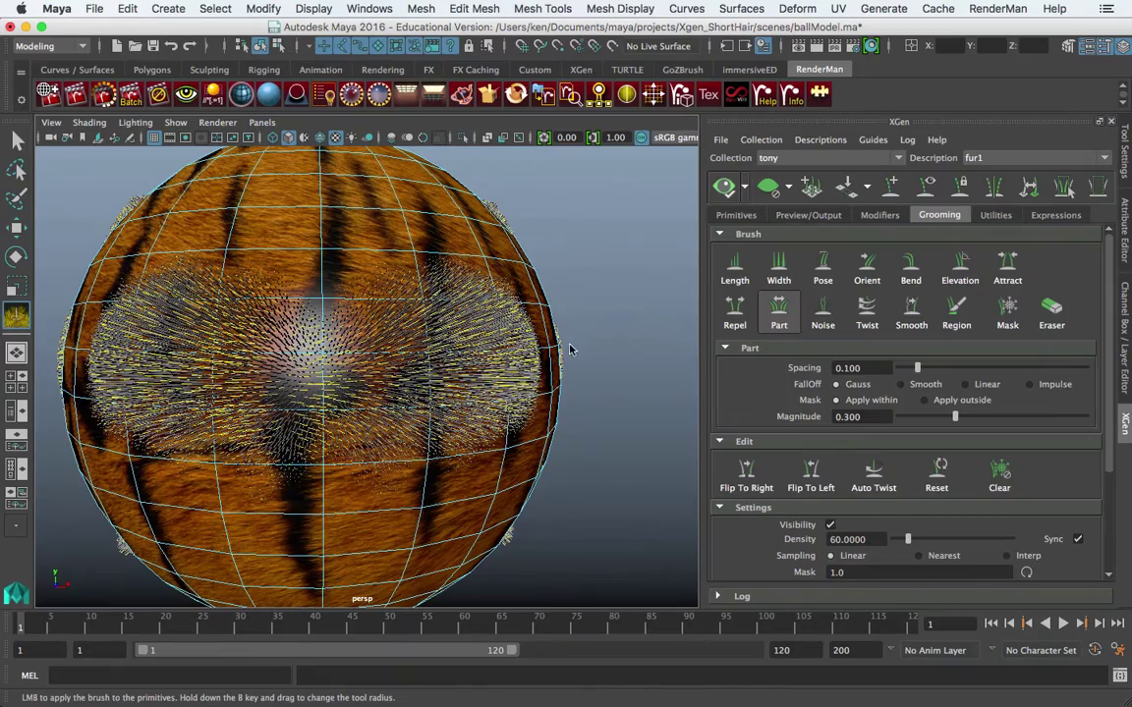
{"action": "mouse_move", "coordinate": [576, 391]}
{"action": "left_mouse_down", "text": "alt"}
{"action": "mouse_move", "coordinate": [601, 377]}
{"action": "mouse_move", "coordinate": [614, 384]}
{"action": "mouse_move", "coordinate": [604, 418]}
{"action": "left_mouse_up", "text": "alt"}
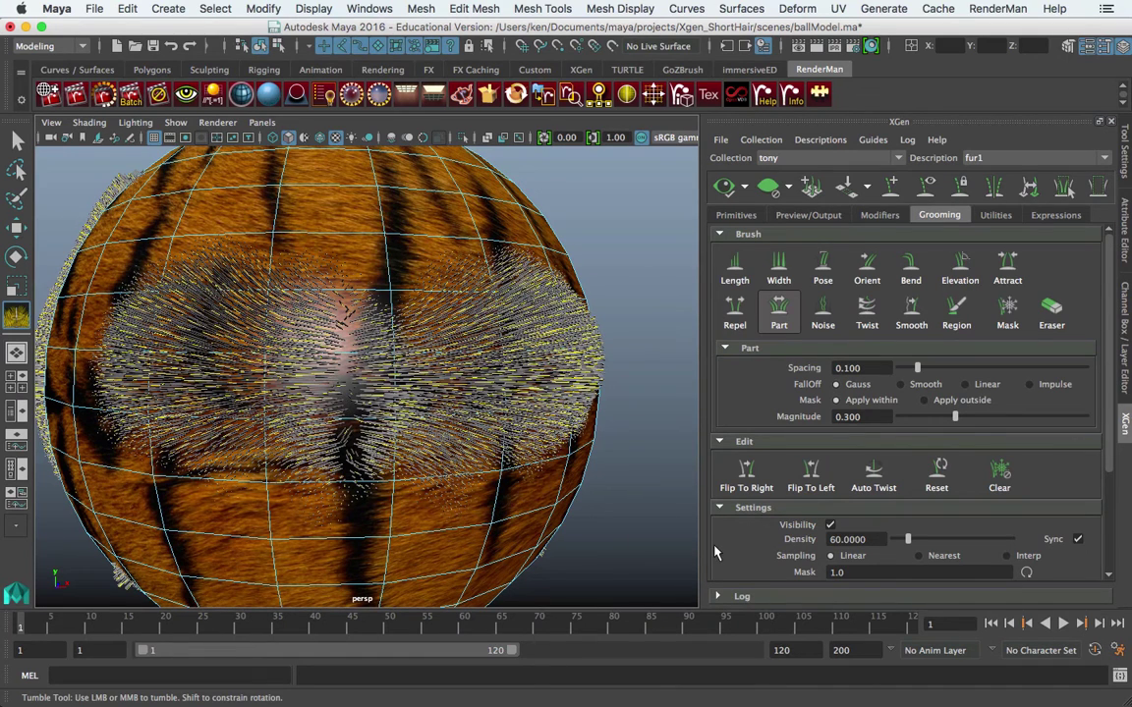
Step: Compare the displays by toggling the groom's visibility off and on, and by clearing and regenerating the XGen preview
{"action": "left_click", "coordinate": [832, 525]}
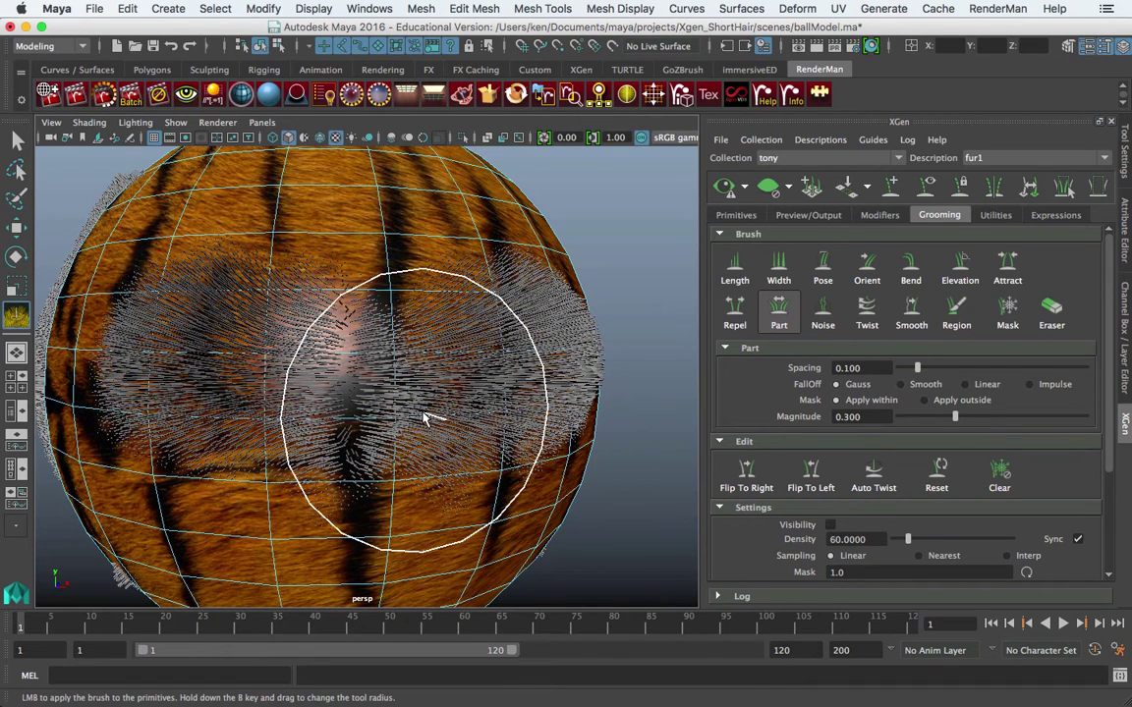
{"action": "left_click", "coordinate": [830, 525]}
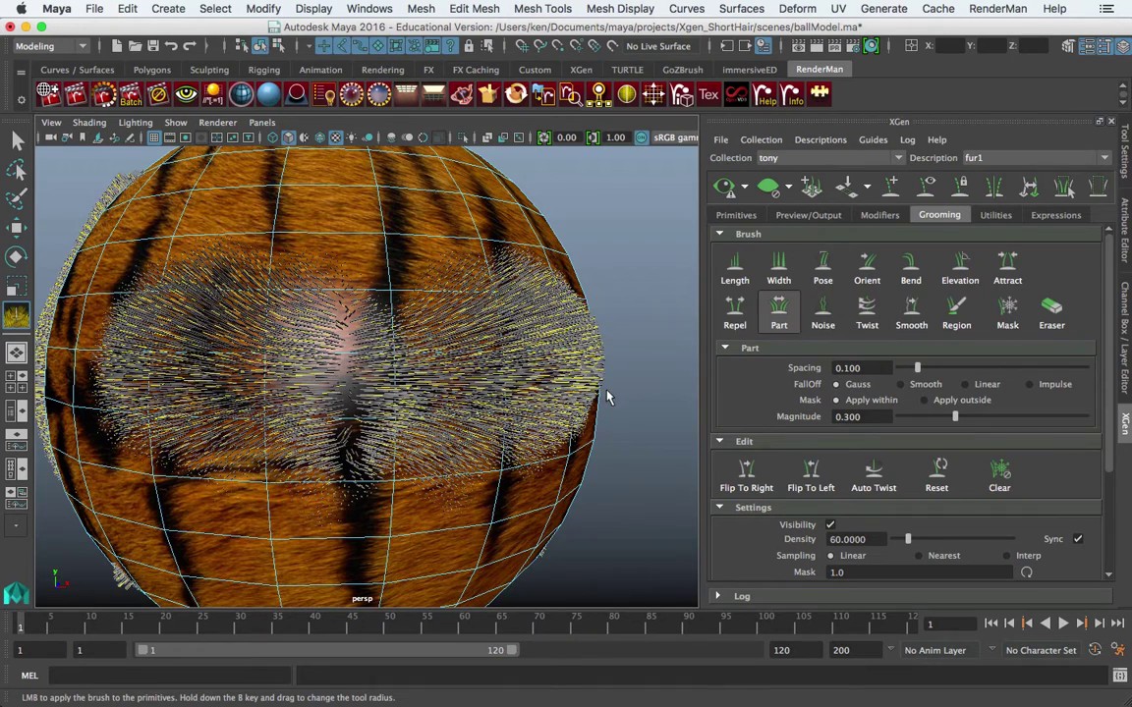
{"action": "left_click", "coordinate": [724, 188]}
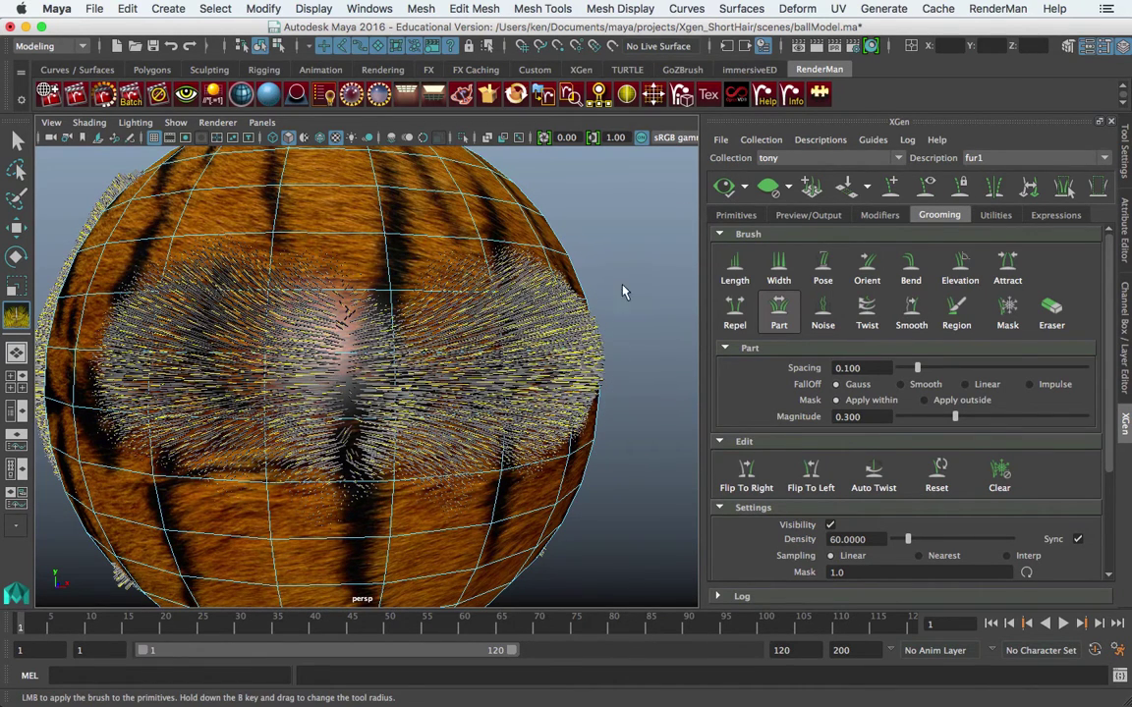
{"action": "left_click", "coordinate": [769, 187]}
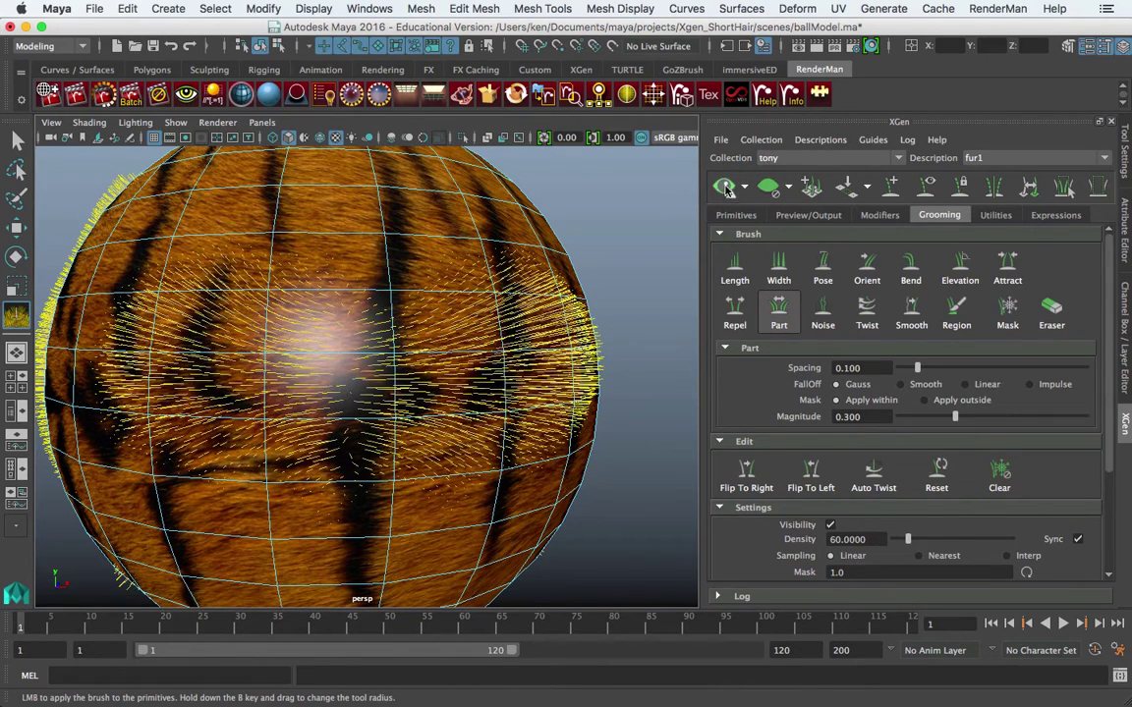
{"action": "left_click", "coordinate": [725, 187]}
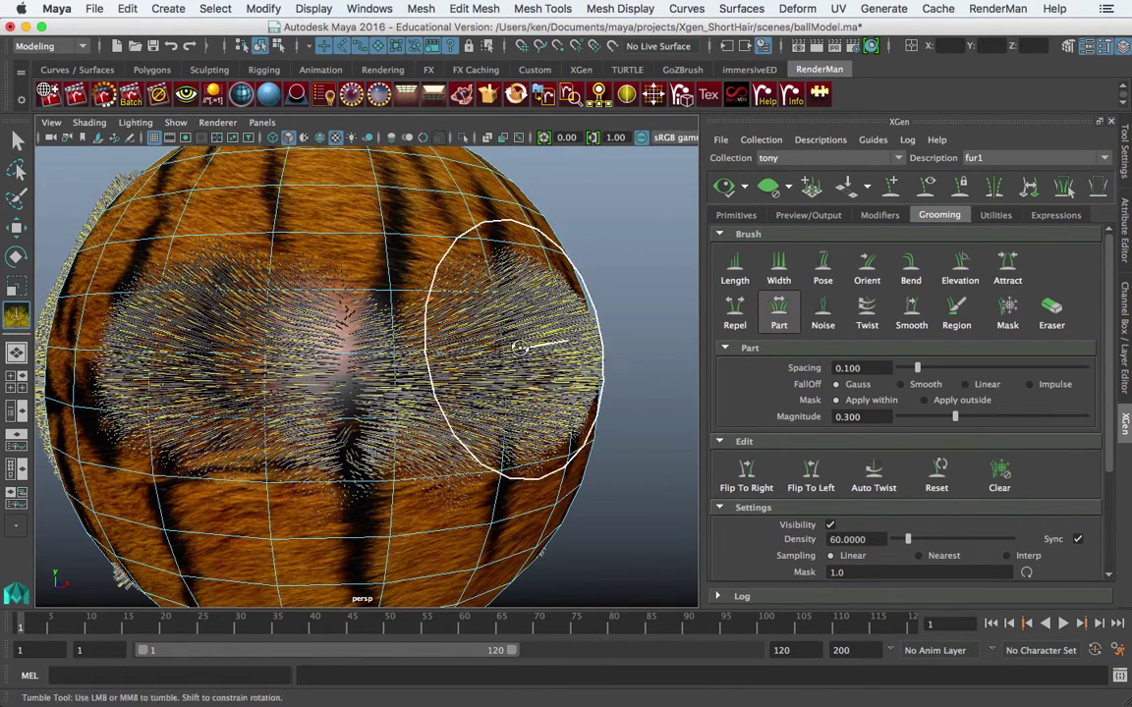
Step: Comb one half of the parted fur into curved swirls with the Pose brush and mirror the result with Flip To Right
{"action": "mouse_move", "coordinate": [519, 347]}
{"action": "left_mouse_down", "text": "alt"}
{"action": "mouse_move", "coordinate": [447, 283]}
{"action": "mouse_move", "coordinate": [506, 328]}
{"action": "mouse_move", "coordinate": [468, 328]}
{"action": "left_mouse_up", "text": "alt"}
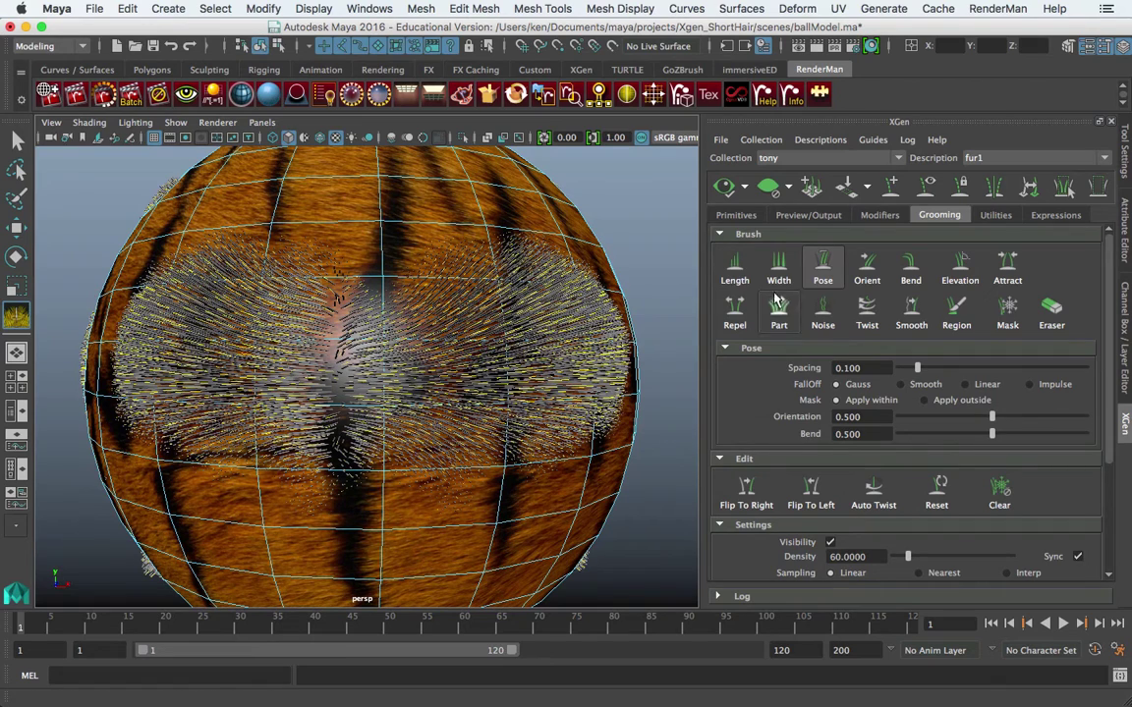
{"action": "left_click", "coordinate": [776, 315]}
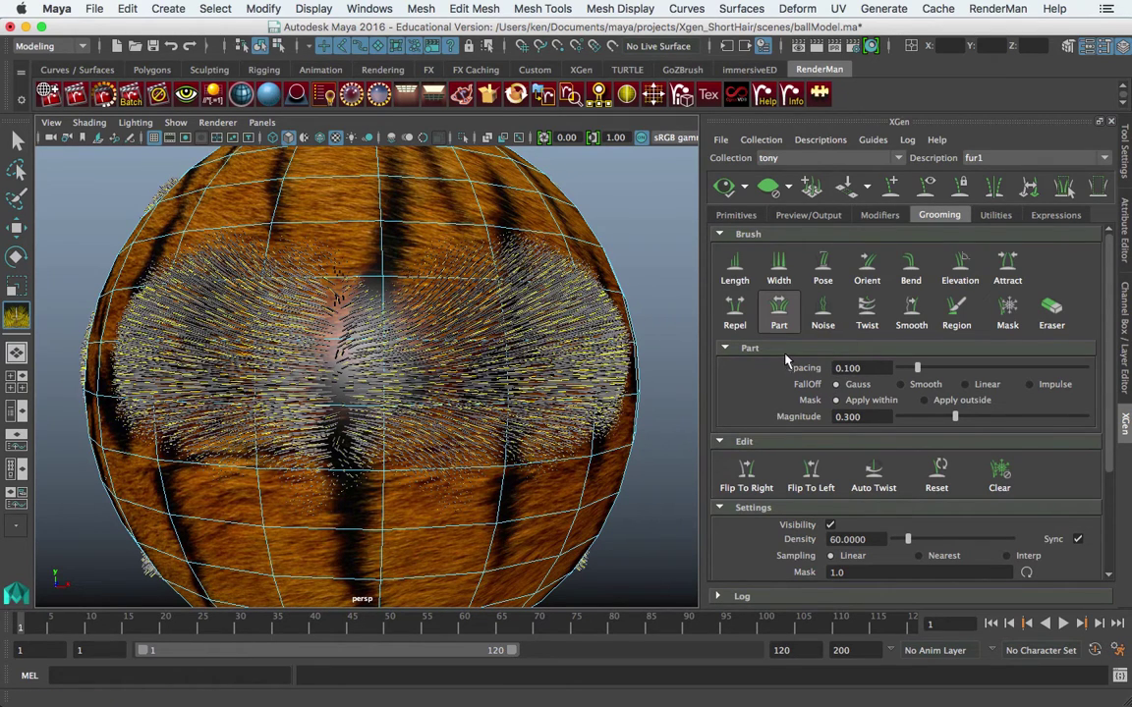
{"action": "left_click", "coordinate": [822, 280]}
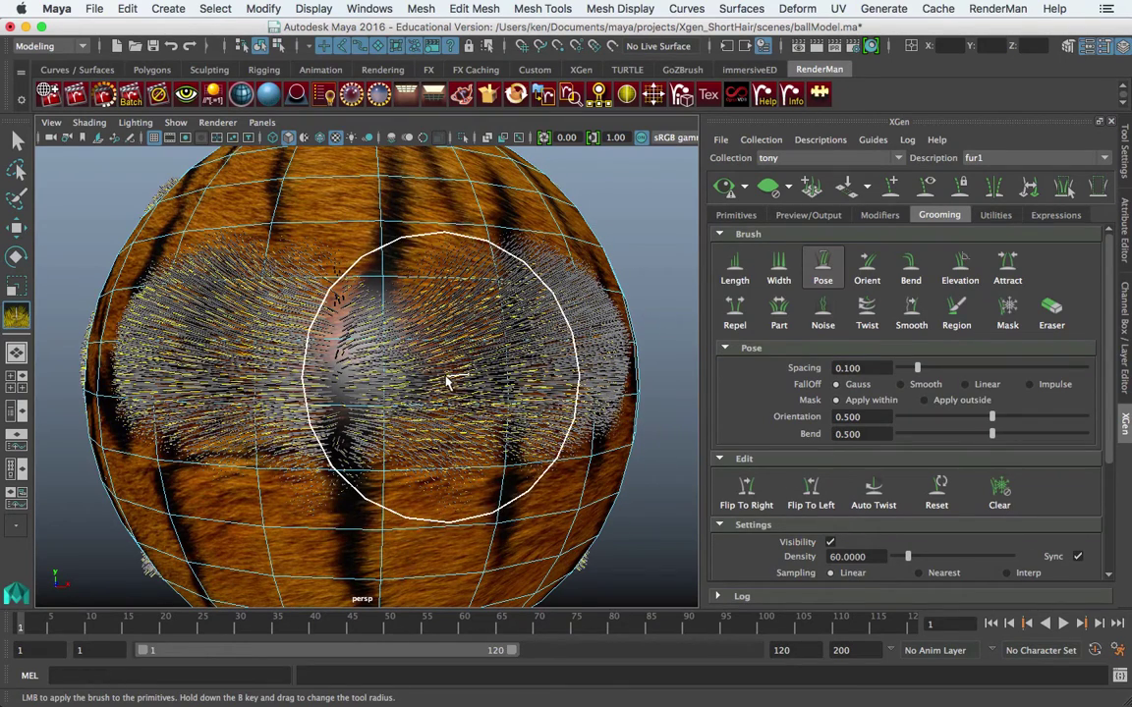
{"action": "mouse_move", "coordinate": [441, 380]}
{"action": "left_mouse_down"}
{"action": "mouse_move", "coordinate": [380, 379]}
{"action": "mouse_move", "coordinate": [392, 380]}
{"action": "left_mouse_up"}
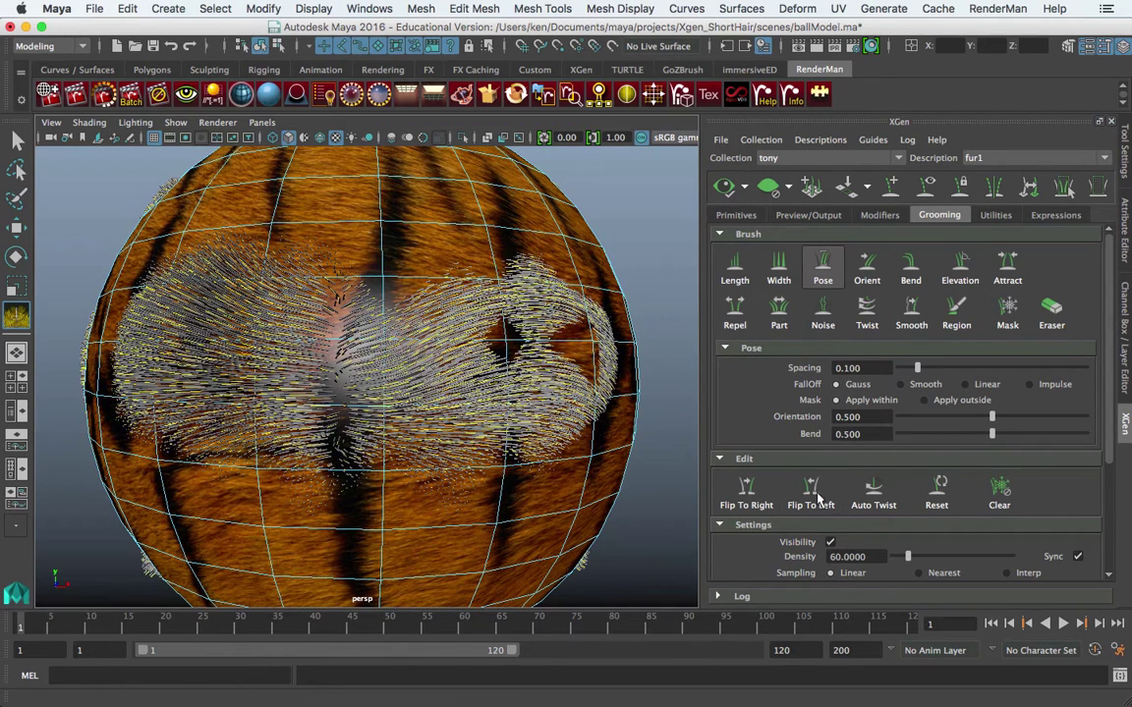
{"action": "left_click", "coordinate": [746, 489]}
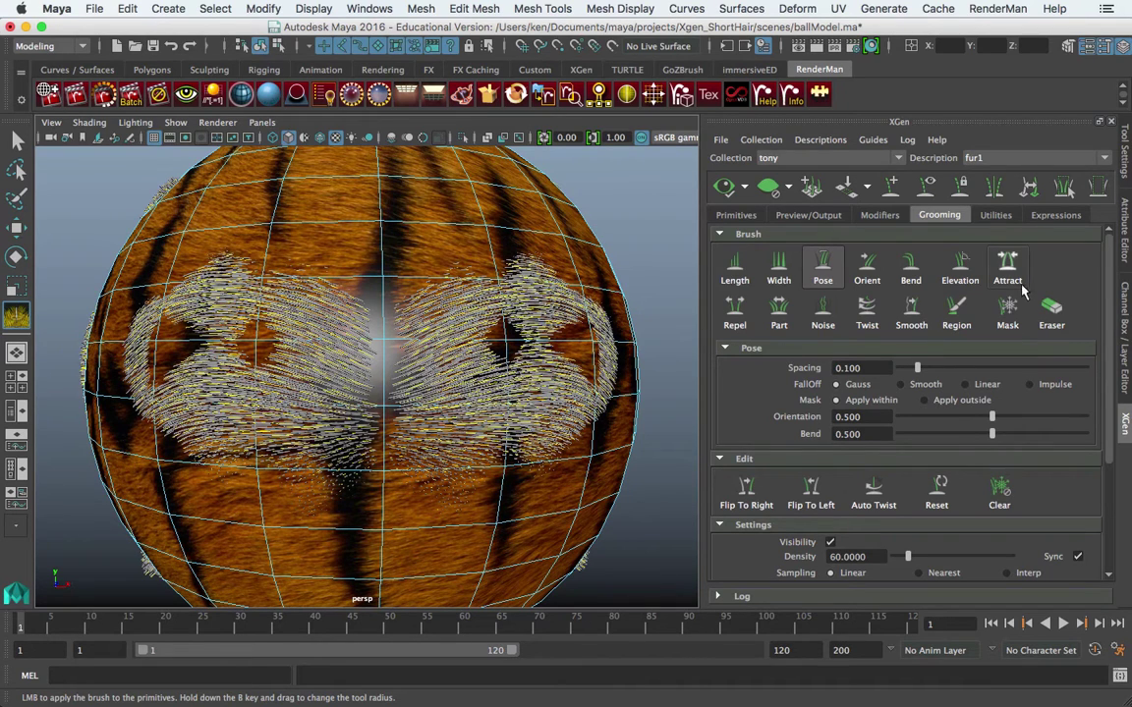
Step: Raise the fur around the bare gaps in one half with the Elevation brush and mirror it with Flip To Right
{"action": "left_click", "coordinate": [963, 276]}
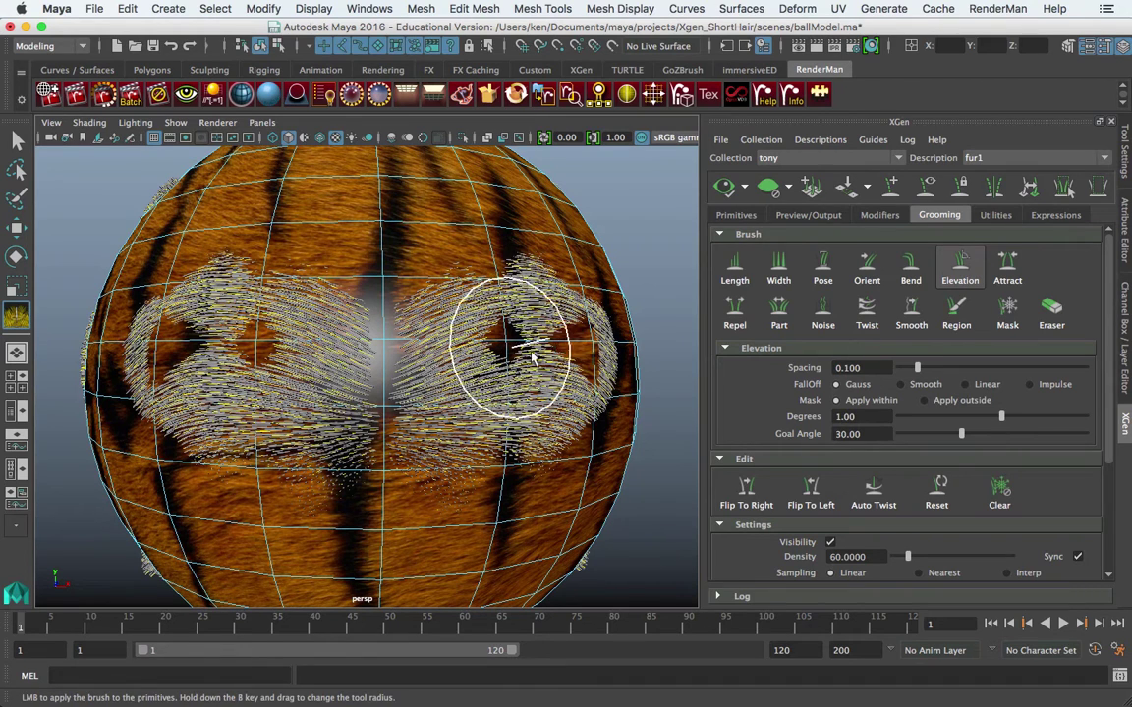
{"action": "mouse_move", "coordinate": [528, 348]}
{"action": "left_mouse_down"}
{"action": "mouse_move", "coordinate": [484, 352]}
{"action": "mouse_move", "coordinate": [525, 344]}
{"action": "mouse_move", "coordinate": [496, 351]}
{"action": "mouse_move", "coordinate": [508, 352]}
{"action": "mouse_move", "coordinate": [507, 334]}
{"action": "mouse_move", "coordinate": [496, 337]}
{"action": "mouse_move", "coordinate": [559, 347]}
{"action": "mouse_move", "coordinate": [567, 362]}
{"action": "mouse_move", "coordinate": [591, 327]}
{"action": "mouse_move", "coordinate": [585, 344]}
{"action": "mouse_move", "coordinate": [572, 335]}
{"action": "mouse_move", "coordinate": [581, 364]}
{"action": "left_mouse_up"}
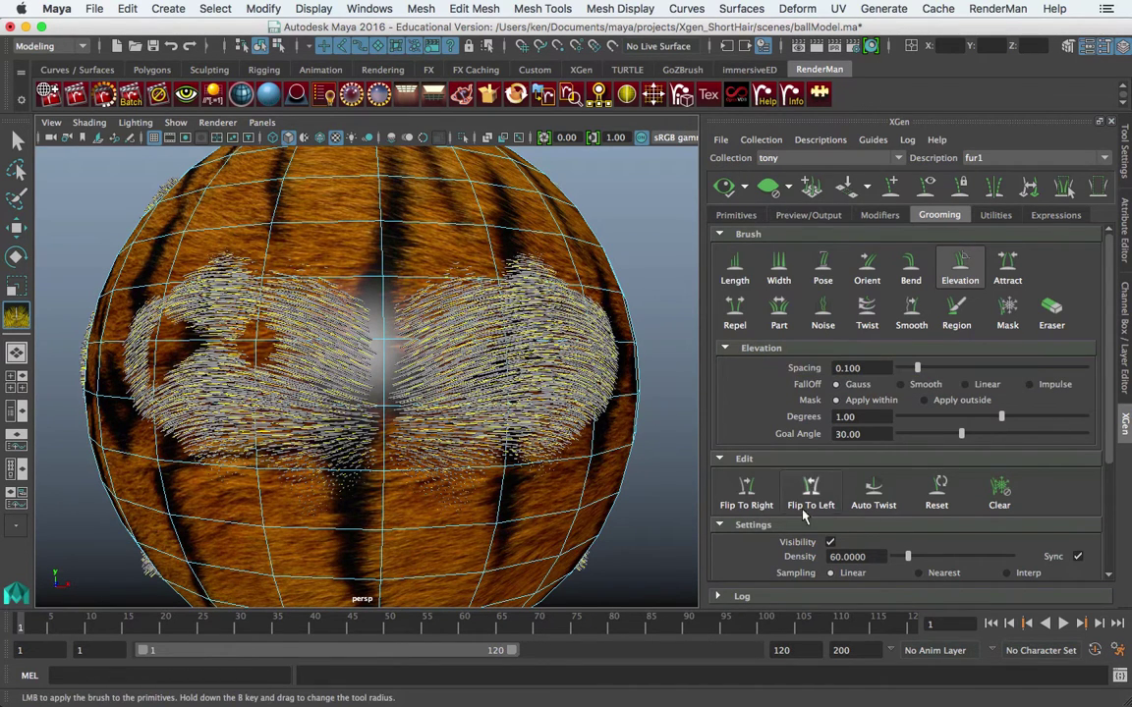
{"action": "left_click", "coordinate": [747, 488]}
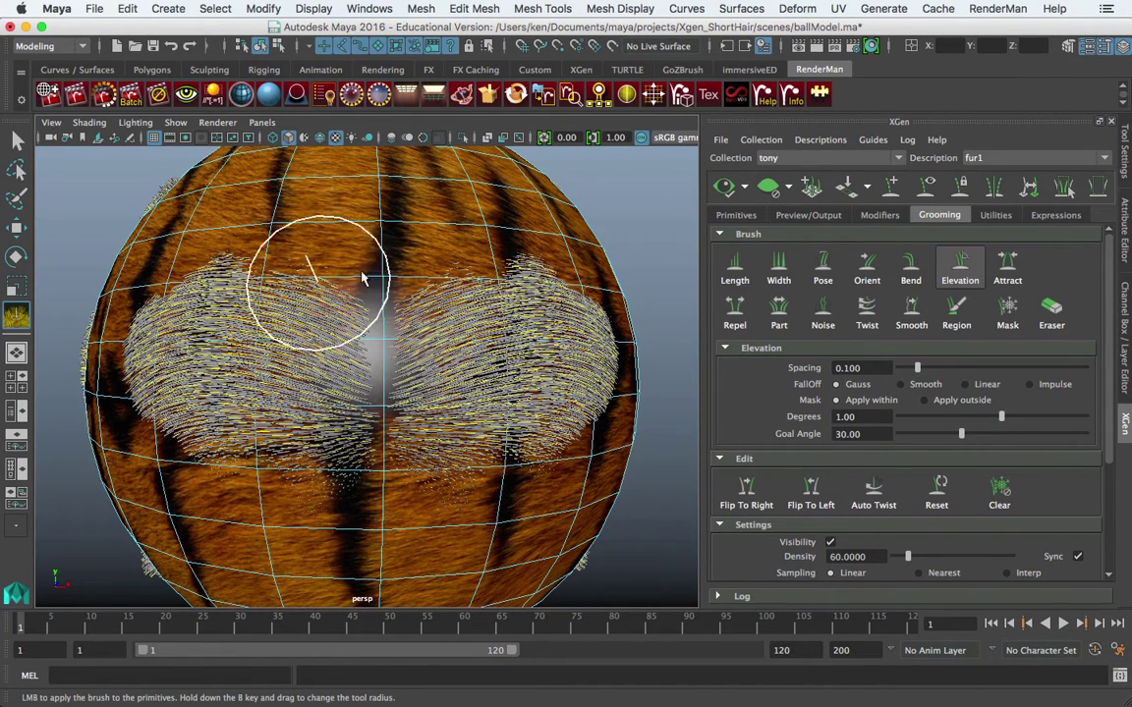
Step: Smooth the outer fur of the unmirrored half and trim its upper edge using the Length brush with increment -1.000 and goal length 0.000
{"action": "left_click", "coordinate": [911, 312]}
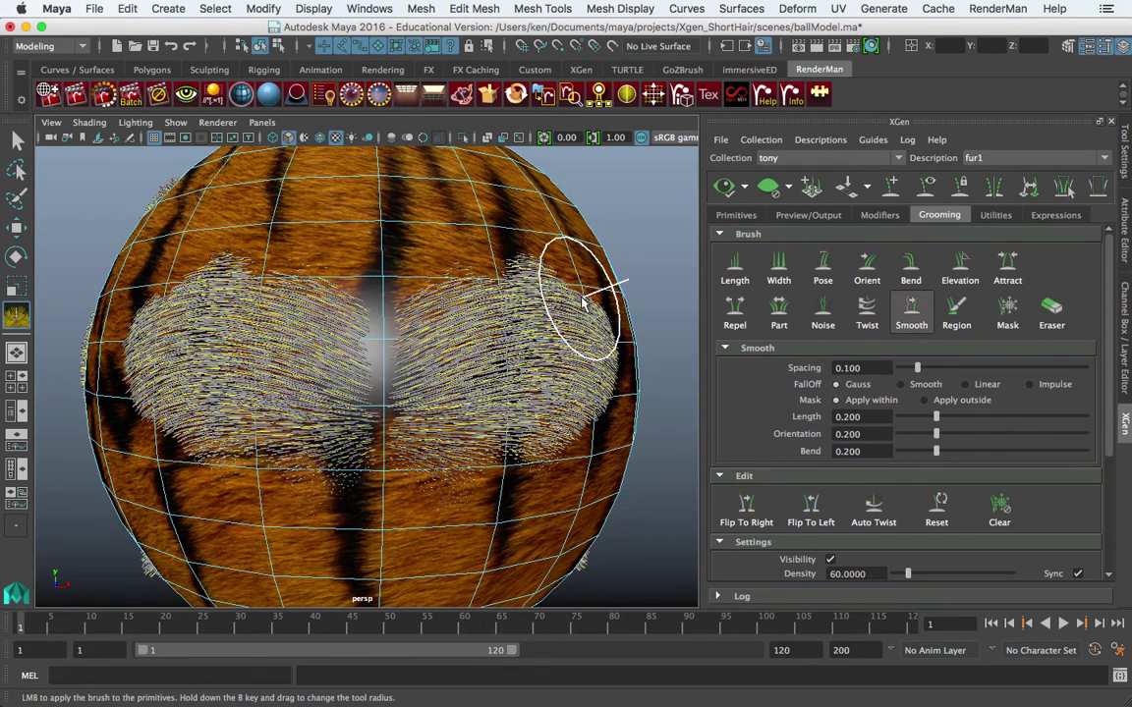
{"action": "mouse_move", "coordinate": [582, 304]}
{"action": "left_mouse_down"}
{"action": "mouse_move", "coordinate": [538, 282]}
{"action": "mouse_move", "coordinate": [425, 312]}
{"action": "mouse_move", "coordinate": [543, 290]}
{"action": "mouse_move", "coordinate": [577, 307]}
{"action": "mouse_move", "coordinate": [466, 289]}
{"action": "mouse_move", "coordinate": [395, 346]}
{"action": "mouse_move", "coordinate": [390, 427]}
{"action": "mouse_move", "coordinate": [429, 442]}
{"action": "mouse_move", "coordinate": [524, 430]}
{"action": "mouse_move", "coordinate": [499, 464]}
{"action": "mouse_move", "coordinate": [599, 385]}
{"action": "mouse_move", "coordinate": [608, 340]}
{"action": "mouse_move", "coordinate": [599, 434]}
{"action": "mouse_move", "coordinate": [587, 330]}
{"action": "mouse_move", "coordinate": [511, 273]}
{"action": "mouse_move", "coordinate": [424, 292]}
{"action": "mouse_move", "coordinate": [552, 284]}
{"action": "mouse_move", "coordinate": [407, 284]}
{"action": "mouse_move", "coordinate": [577, 271]}
{"action": "mouse_move", "coordinate": [595, 346]}
{"action": "mouse_move", "coordinate": [586, 402]}
{"action": "mouse_move", "coordinate": [490, 456]}
{"action": "mouse_move", "coordinate": [396, 453]}
{"action": "mouse_move", "coordinate": [477, 457]}
{"action": "mouse_move", "coordinate": [390, 327]}
{"action": "mouse_move", "coordinate": [535, 265]}
{"action": "mouse_move", "coordinate": [395, 298]}
{"action": "mouse_move", "coordinate": [386, 403]}
{"action": "mouse_move", "coordinate": [493, 451]}
{"action": "mouse_move", "coordinate": [606, 400]}
{"action": "mouse_move", "coordinate": [612, 329]}
{"action": "mouse_move", "coordinate": [533, 281]}
{"action": "mouse_move", "coordinate": [454, 268]}
{"action": "mouse_move", "coordinate": [491, 266]}
{"action": "mouse_move", "coordinate": [617, 348]}
{"action": "mouse_move", "coordinate": [535, 451]}
{"action": "mouse_move", "coordinate": [444, 388]}
{"action": "mouse_move", "coordinate": [493, 257]}
{"action": "mouse_move", "coordinate": [428, 284]}
{"action": "mouse_move", "coordinate": [402, 397]}
{"action": "mouse_move", "coordinate": [619, 332]}
{"action": "left_mouse_up"}
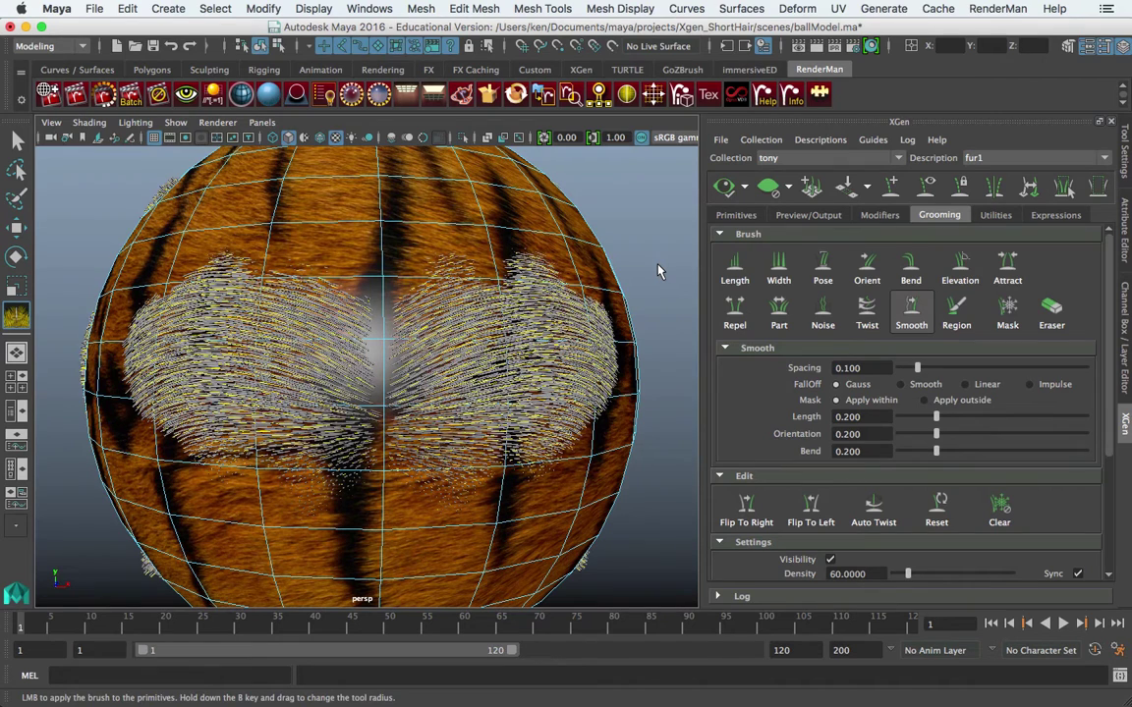
{"action": "left_click", "coordinate": [735, 266]}
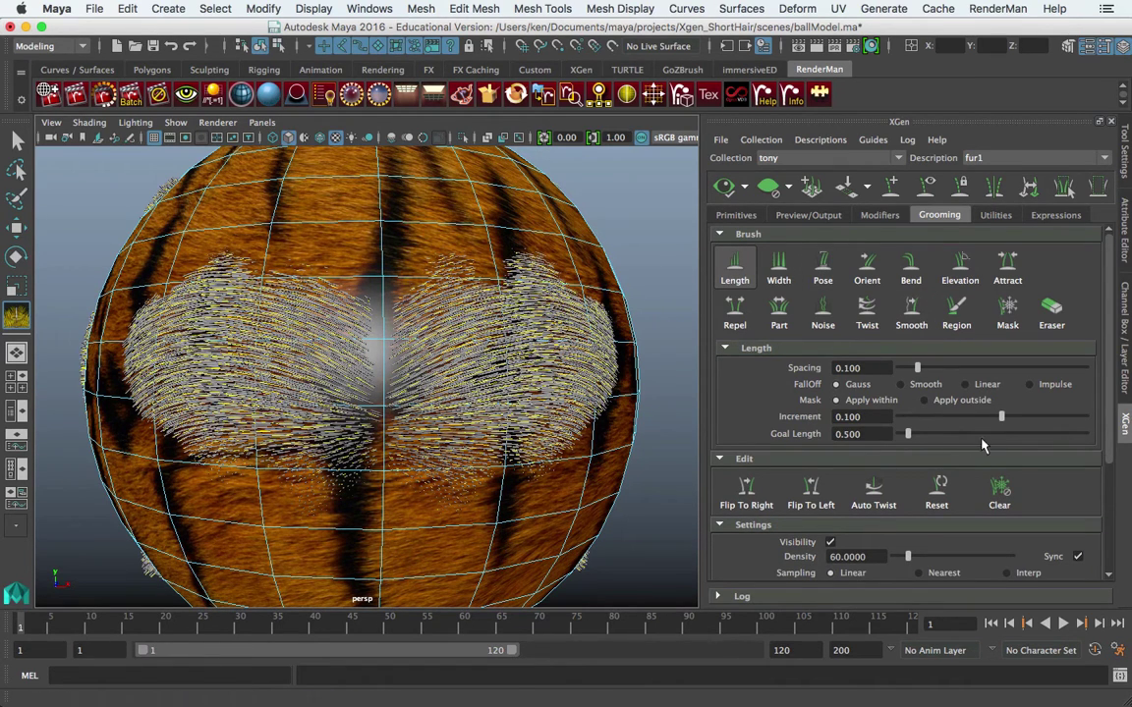
{"action": "left_click", "coordinate": [891, 439]}
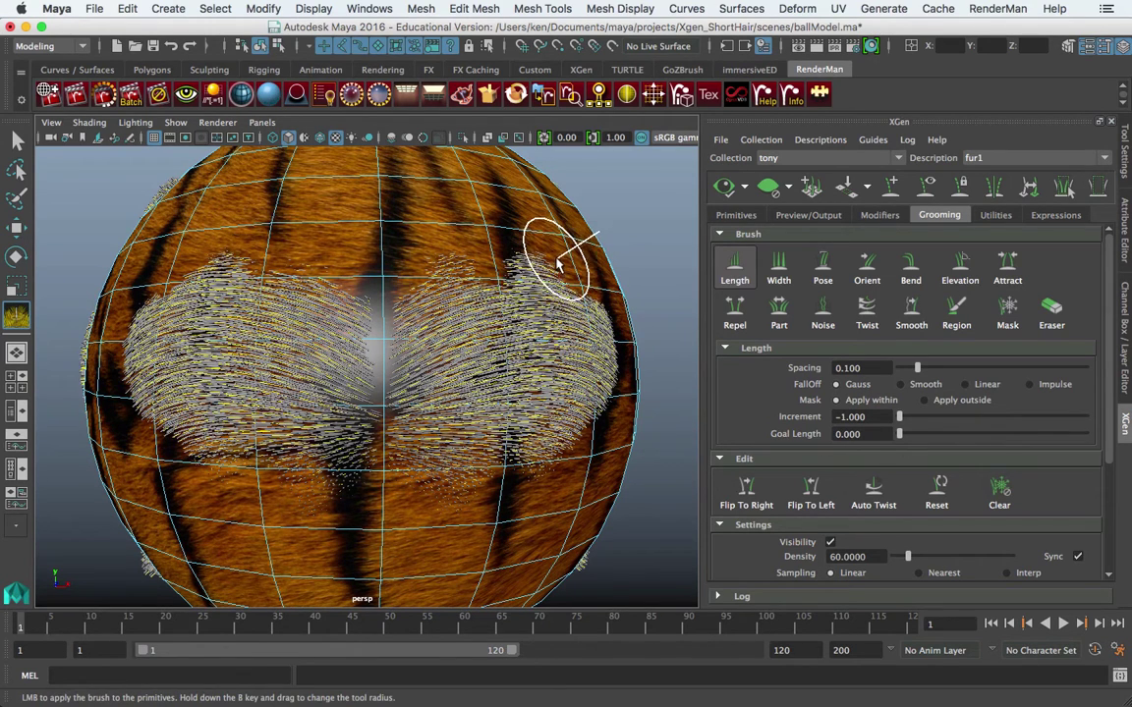
{"action": "mouse_move", "coordinate": [503, 264]}
{"action": "left_mouse_down"}
{"action": "mouse_move", "coordinate": [419, 267]}
{"action": "mouse_move", "coordinate": [485, 239]}
{"action": "mouse_move", "coordinate": [487, 264]}
{"action": "mouse_move", "coordinate": [530, 270]}
{"action": "left_mouse_up"}
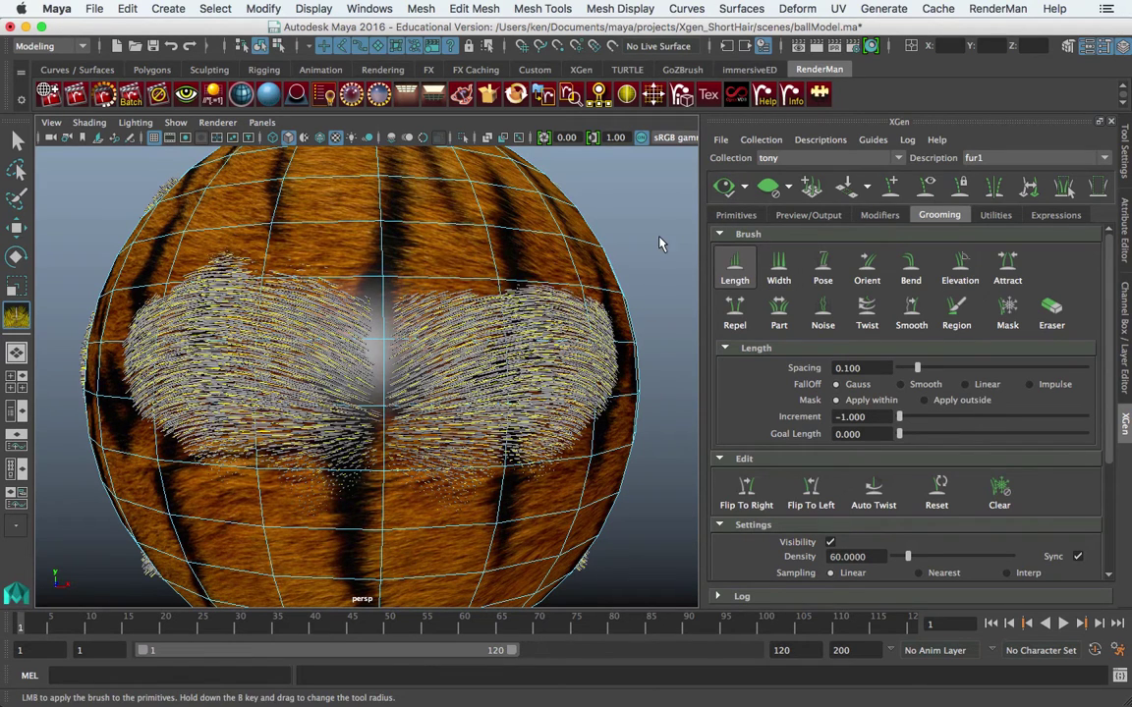
Step: Blend the trimmed upper edge of the fur into its surroundings with the Smooth brush
{"action": "left_click", "coordinate": [912, 321]}
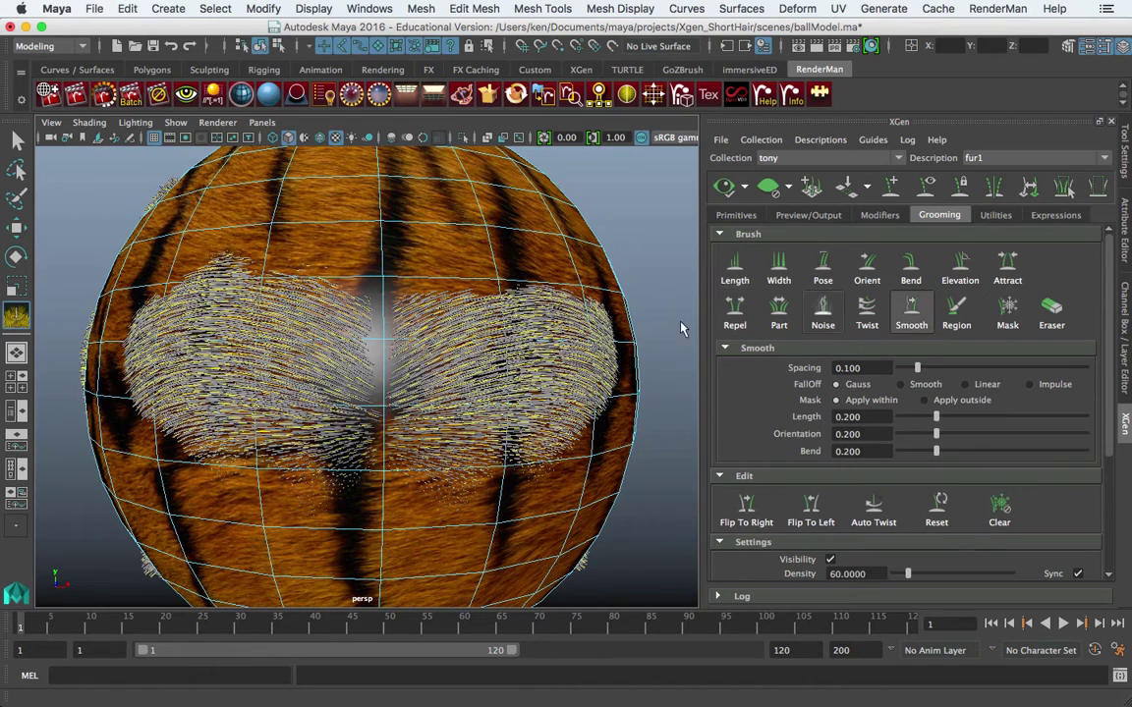
{"action": "mouse_move", "coordinate": [528, 324]}
{"action": "left_mouse_down"}
{"action": "mouse_move", "coordinate": [538, 283]}
{"action": "mouse_move", "coordinate": [498, 295]}
{"action": "mouse_move", "coordinate": [430, 272]}
{"action": "mouse_move", "coordinate": [535, 284]}
{"action": "left_mouse_up"}
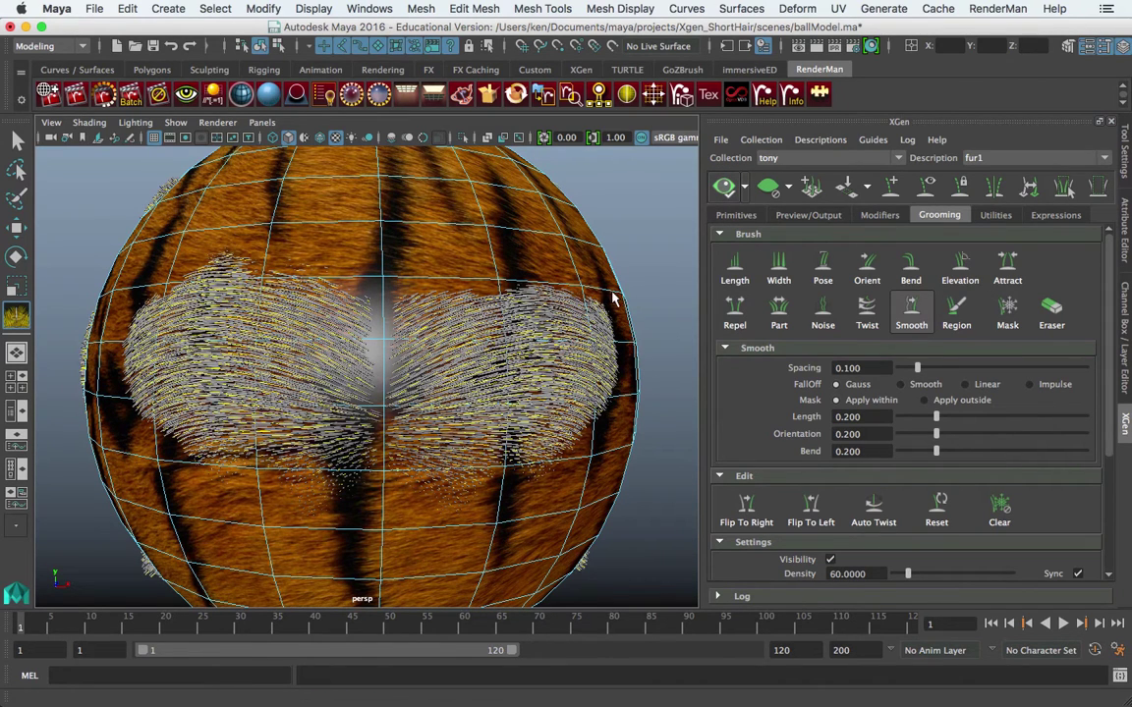
{"action": "mouse_move", "coordinate": [429, 313]}
{"action": "left_mouse_down"}
{"action": "mouse_move", "coordinate": [444, 287]}
{"action": "mouse_move", "coordinate": [433, 293]}
{"action": "mouse_move", "coordinate": [488, 298]}
{"action": "mouse_move", "coordinate": [417, 295]}
{"action": "left_mouse_up"}
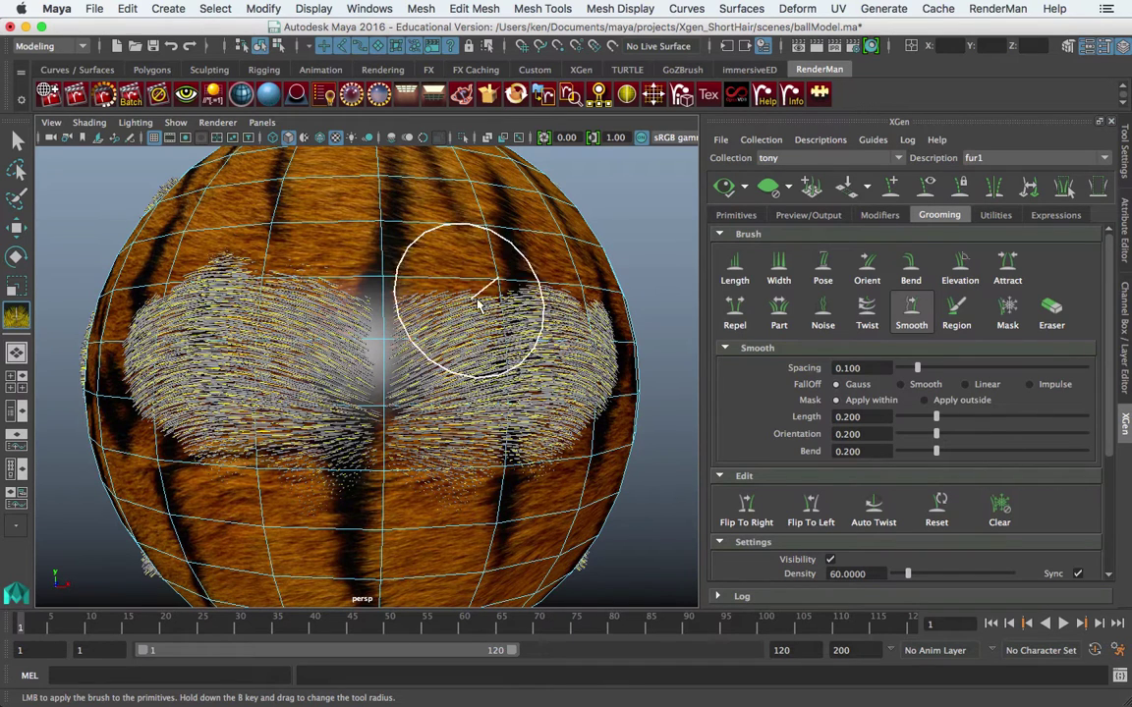
Step: Trim the remaining uneven hairs along the upper outer edge with the Length brush and even them out with the Smooth brush
{"action": "scroll", "coordinate": [837, 470], "scroll_direction": "down", "scroll_amount": 5}
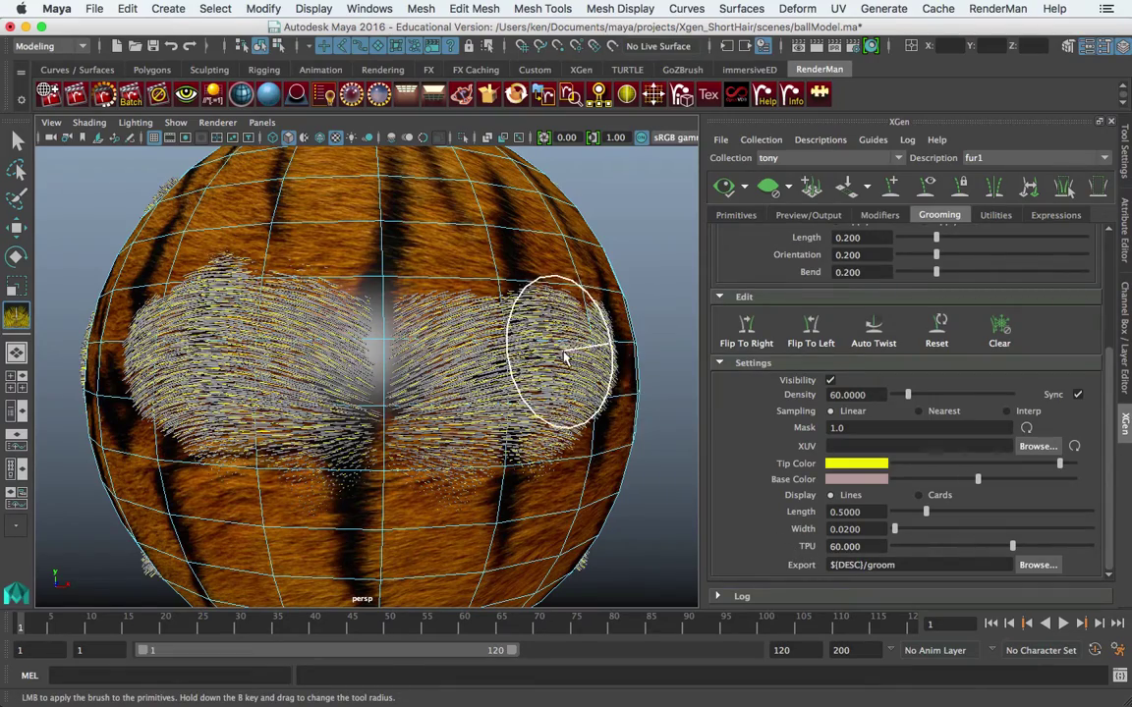
{"action": "left_click_drag", "start_coordinate": [548, 359], "coordinate": [491, 351], "text": "alt"}
{"action": "right_click_drag", "start_coordinate": [491, 351], "coordinate": [520, 354], "text": "alt"}
{"action": "mouse_move", "coordinate": [580, 332]}
{"action": "left_mouse_down", "text": "alt"}
{"action": "mouse_move", "coordinate": [575, 346]}
{"action": "mouse_move", "coordinate": [475, 285]}
{"action": "mouse_move", "coordinate": [414, 300]}
{"action": "left_mouse_up", "text": "alt"}
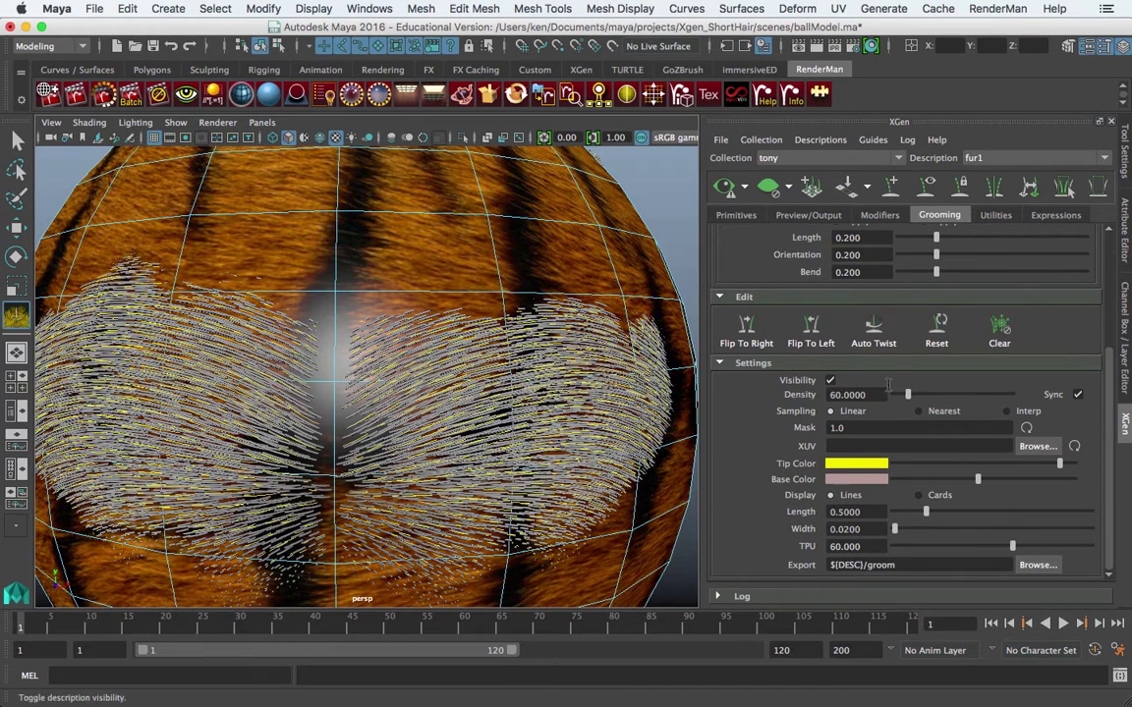
{"action": "scroll", "coordinate": [785, 302], "scroll_direction": "up", "scroll_amount": 5}
{"action": "left_click", "coordinate": [735, 266]}
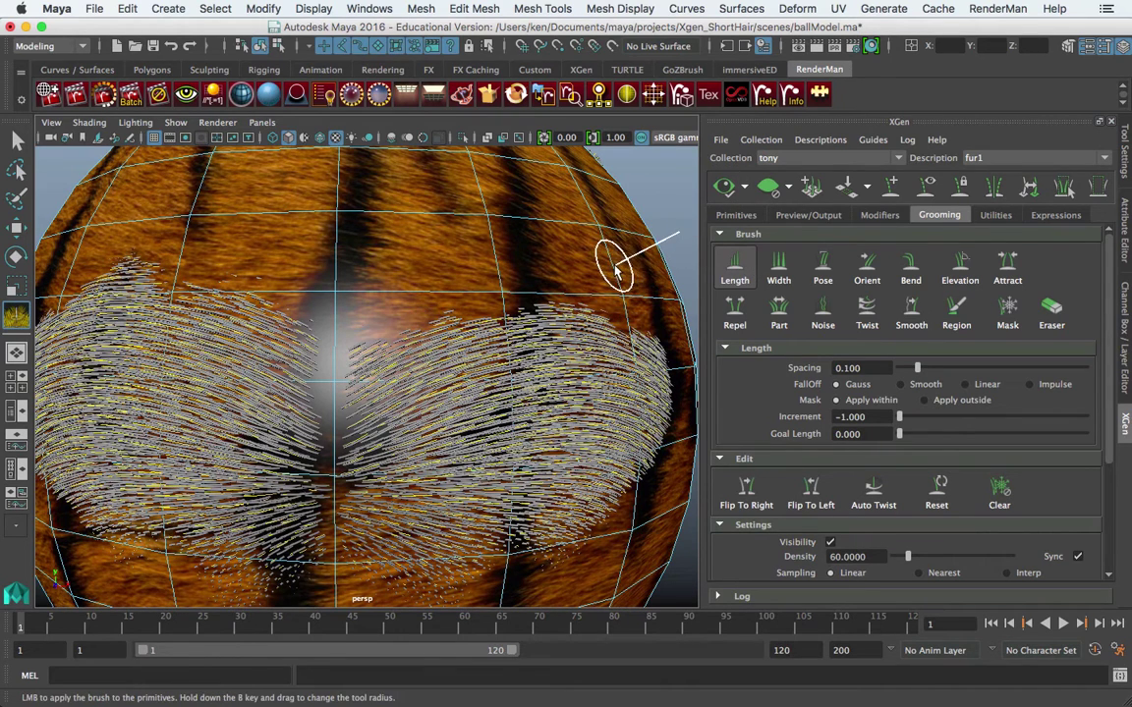
{"action": "key", "text": "s"}
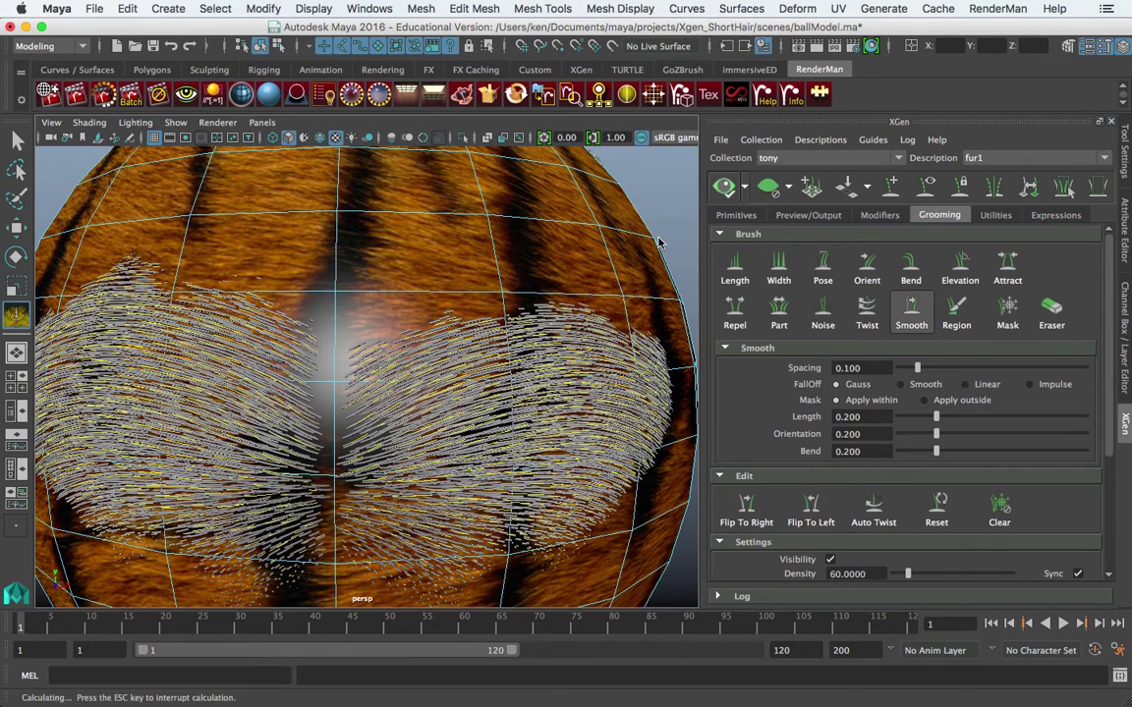
Step: Set the fur primitives' taper to 0.57 and update the XGen preview
{"action": "left_click", "coordinate": [777, 267]}
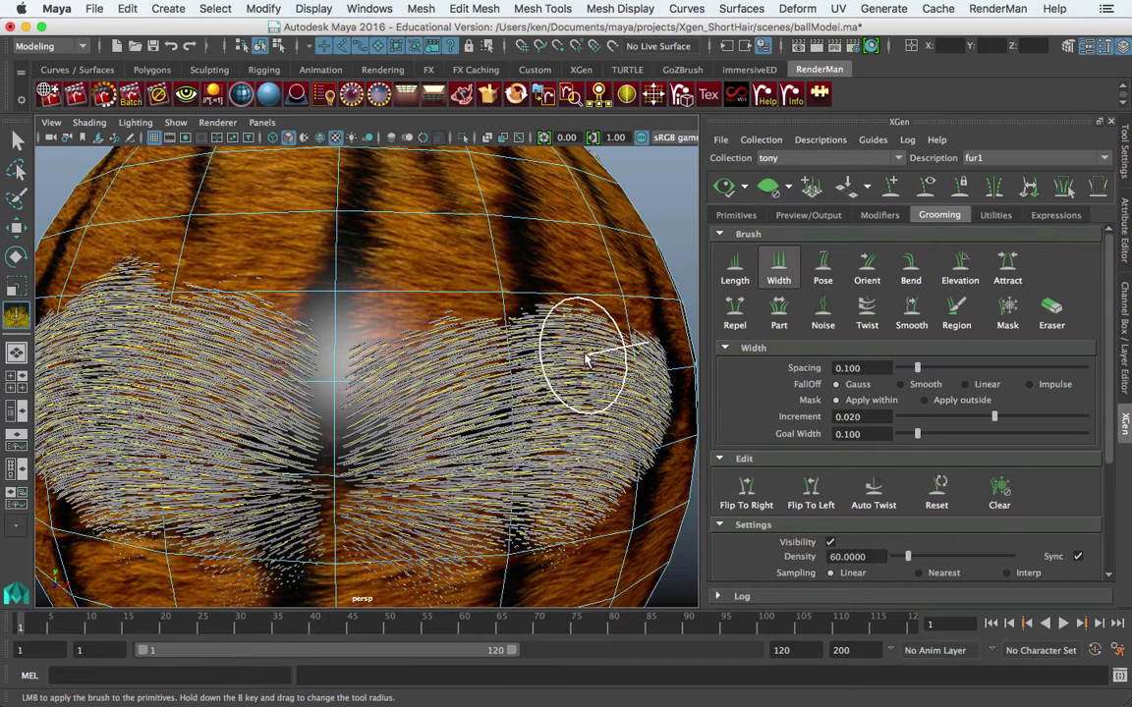
{"action": "left_click", "coordinate": [737, 215]}
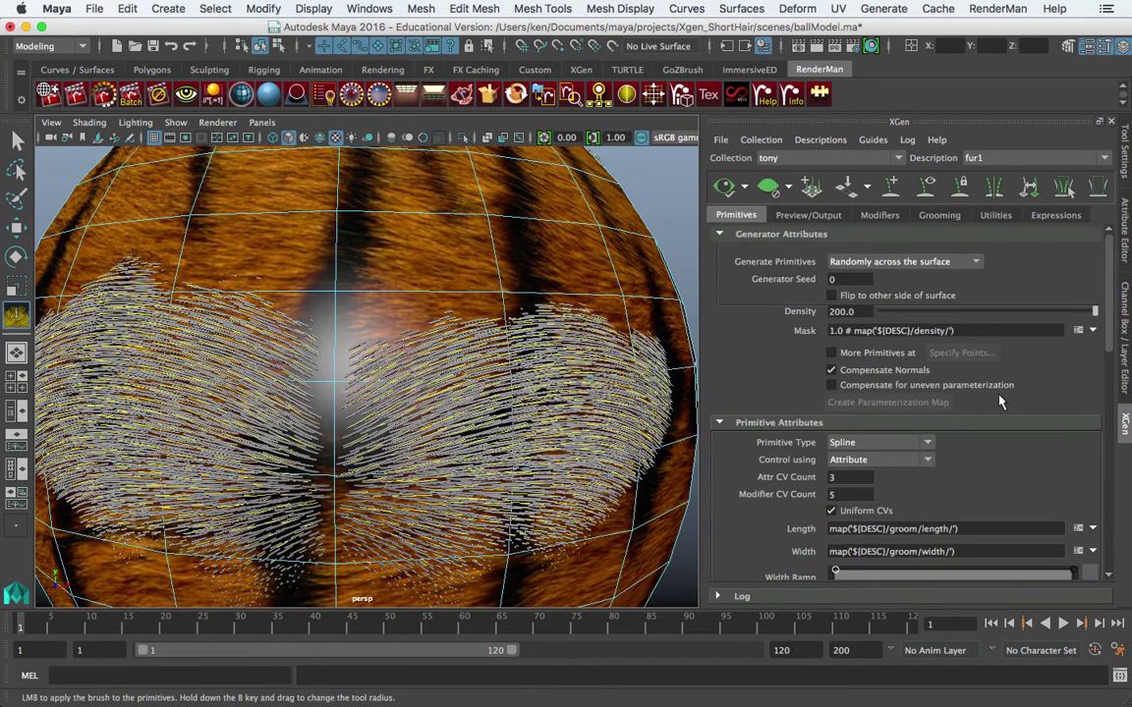
{"action": "scroll", "coordinate": [1001, 400], "scroll_direction": "down", "scroll_amount": 5}
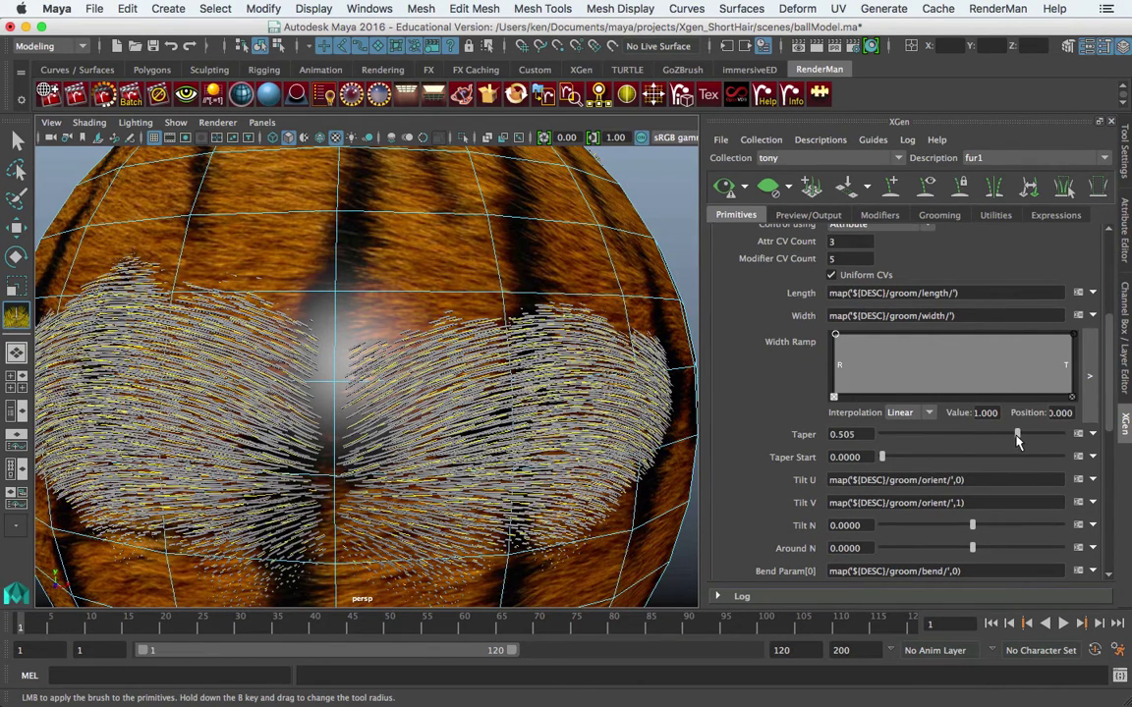
{"action": "left_click", "coordinate": [724, 188]}
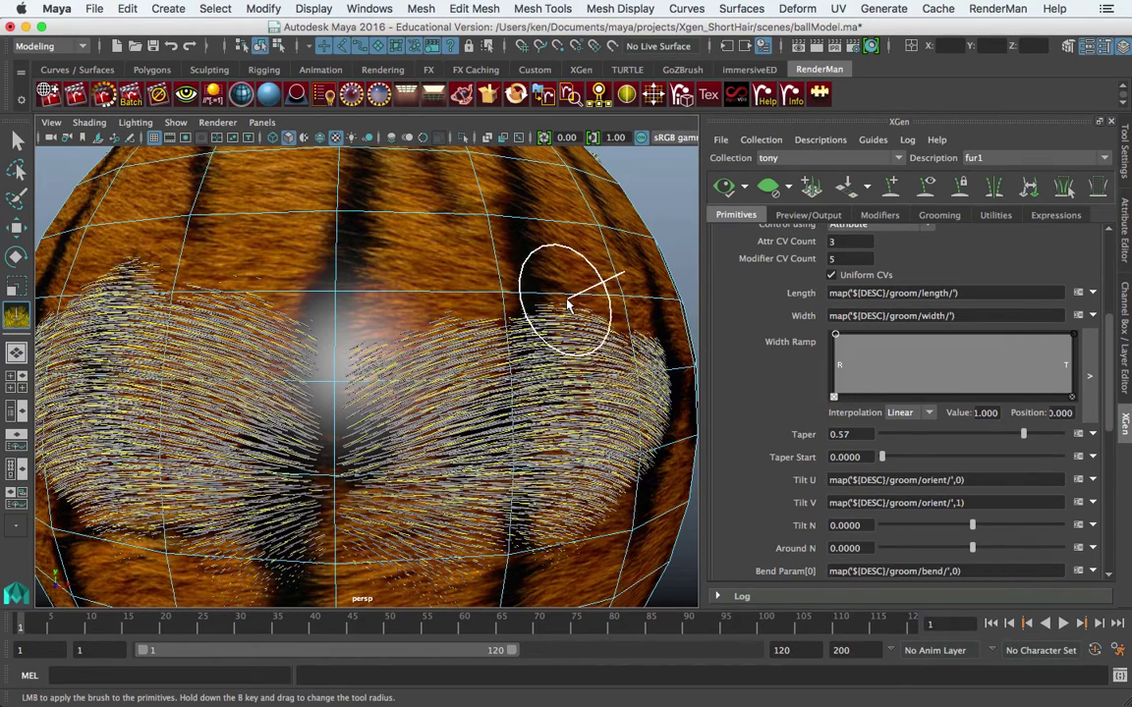
{"action": "scroll", "coordinate": [511, 248], "scroll_direction": "down", "scroll_amount": 5}
{"action": "scroll", "coordinate": [486, 242], "scroll_direction": "up", "scroll_amount": 5}
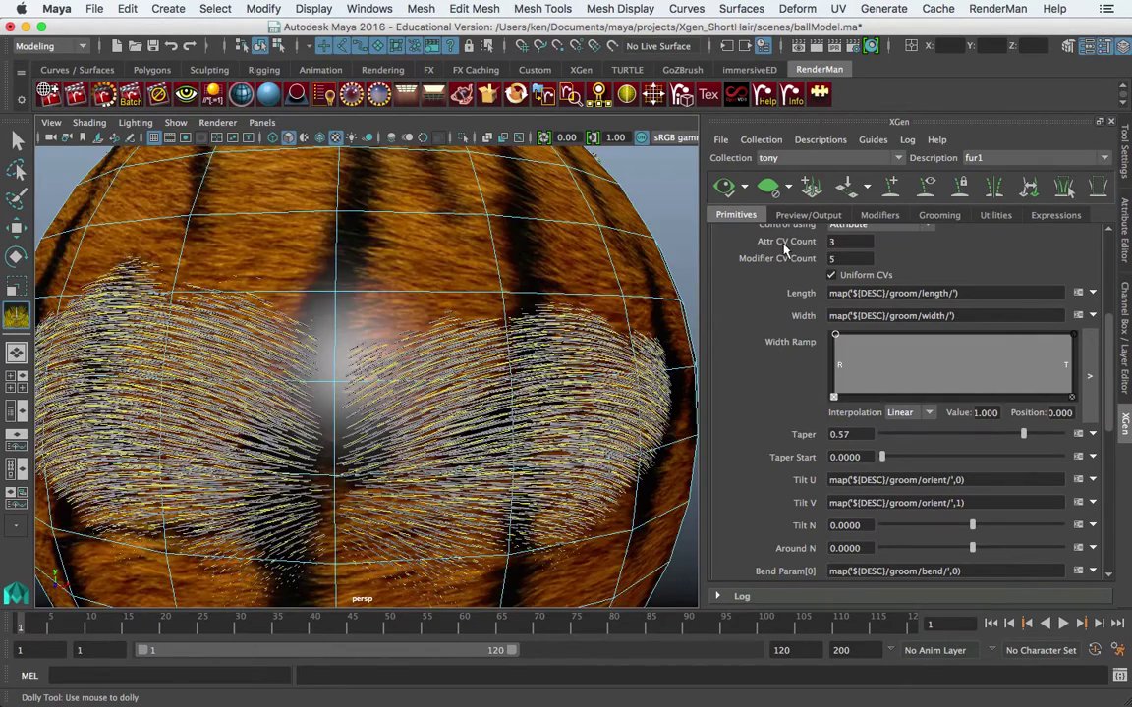
Step: Roughen the unmirrored half of the fur with Noise brush strokes and update the XGen preview
{"action": "left_click", "coordinate": [936, 217]}
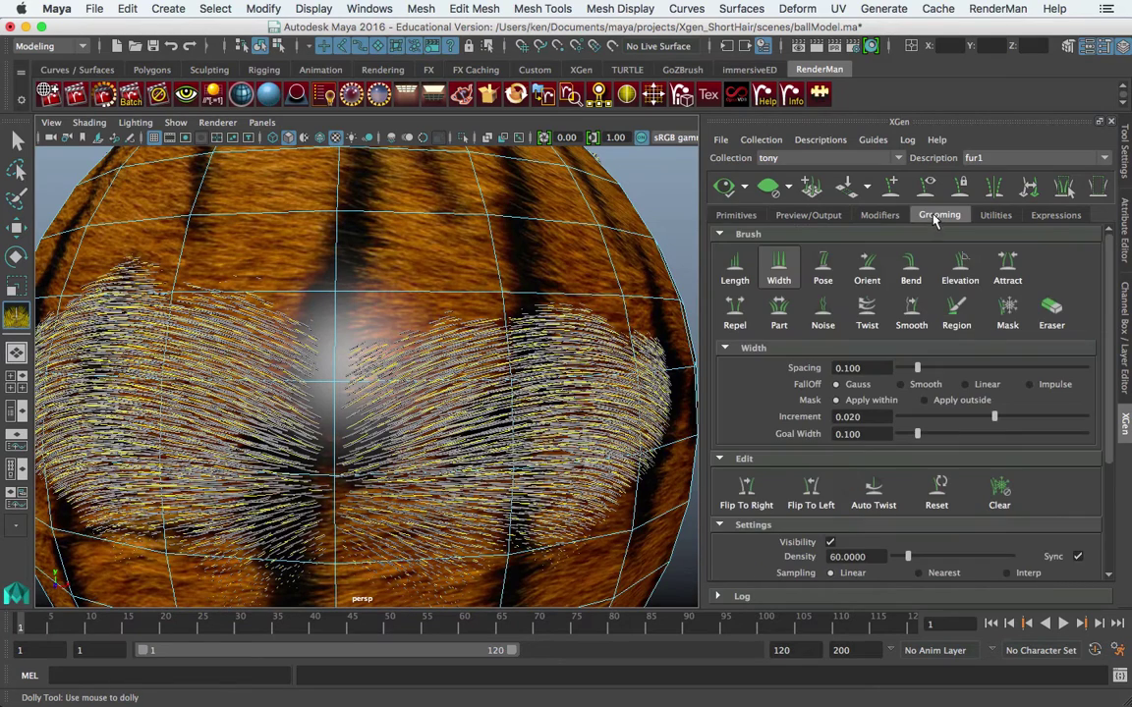
{"action": "left_click", "coordinate": [823, 312]}
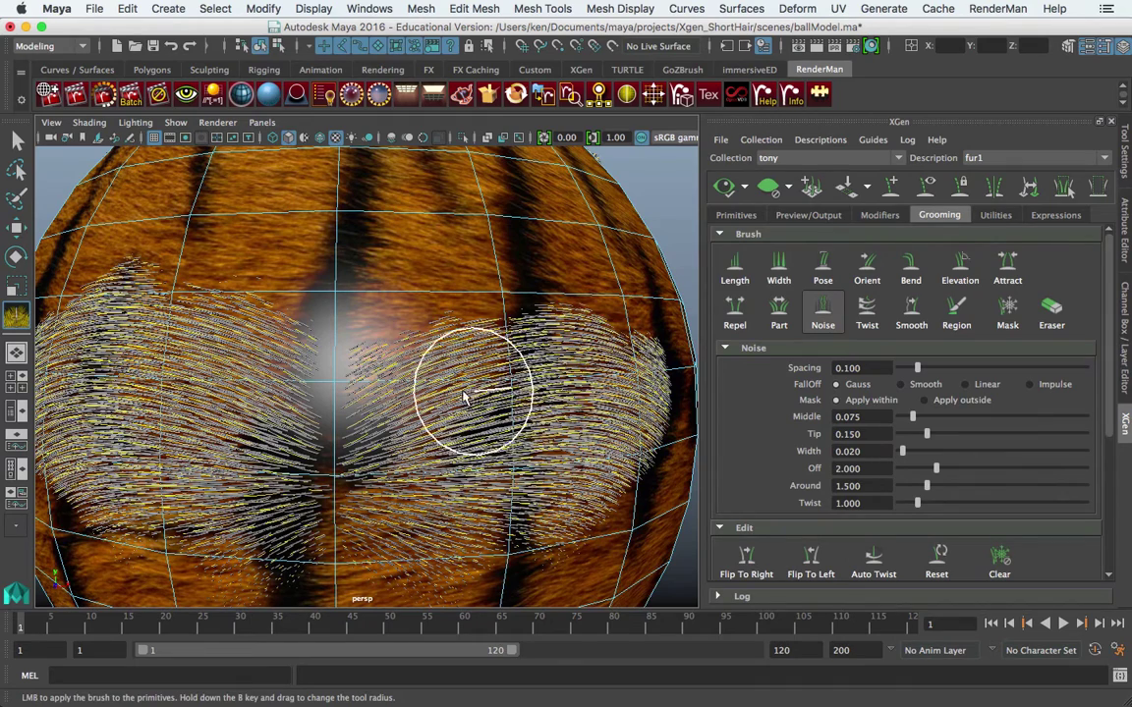
{"action": "mouse_move", "coordinate": [457, 373]}
{"action": "left_mouse_down"}
{"action": "mouse_move", "coordinate": [407, 390]}
{"action": "mouse_move", "coordinate": [480, 370]}
{"action": "mouse_move", "coordinate": [500, 377]}
{"action": "mouse_move", "coordinate": [418, 421]}
{"action": "mouse_move", "coordinate": [521, 414]}
{"action": "mouse_move", "coordinate": [396, 481]}
{"action": "mouse_move", "coordinate": [445, 488]}
{"action": "mouse_move", "coordinate": [530, 471]}
{"action": "mouse_move", "coordinate": [388, 525]}
{"action": "mouse_move", "coordinate": [497, 530]}
{"action": "mouse_move", "coordinate": [547, 500]}
{"action": "mouse_move", "coordinate": [402, 480]}
{"action": "mouse_move", "coordinate": [463, 505]}
{"action": "mouse_move", "coordinate": [583, 472]}
{"action": "mouse_move", "coordinate": [576, 422]}
{"action": "mouse_move", "coordinate": [485, 465]}
{"action": "mouse_move", "coordinate": [459, 459]}
{"action": "mouse_move", "coordinate": [599, 400]}
{"action": "mouse_move", "coordinate": [495, 336]}
{"action": "mouse_move", "coordinate": [623, 364]}
{"action": "mouse_move", "coordinate": [633, 382]}
{"action": "mouse_move", "coordinate": [549, 325]}
{"action": "mouse_move", "coordinate": [612, 390]}
{"action": "mouse_move", "coordinate": [556, 506]}
{"action": "left_mouse_up"}
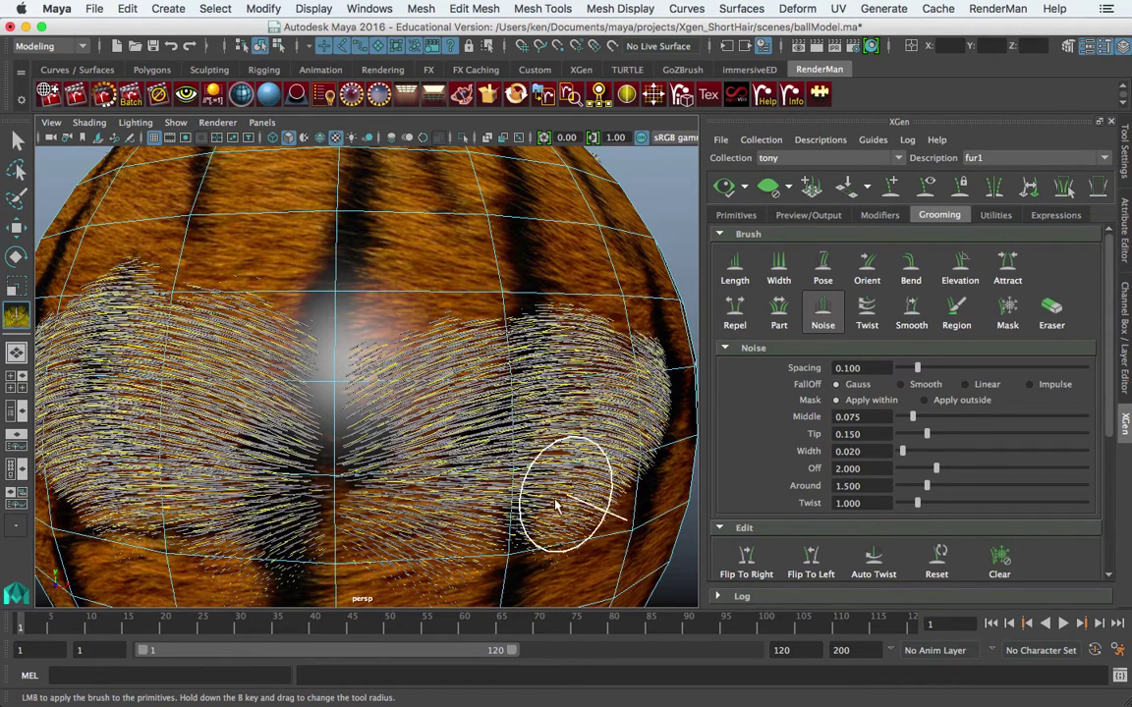
{"action": "left_click", "coordinate": [733, 189]}
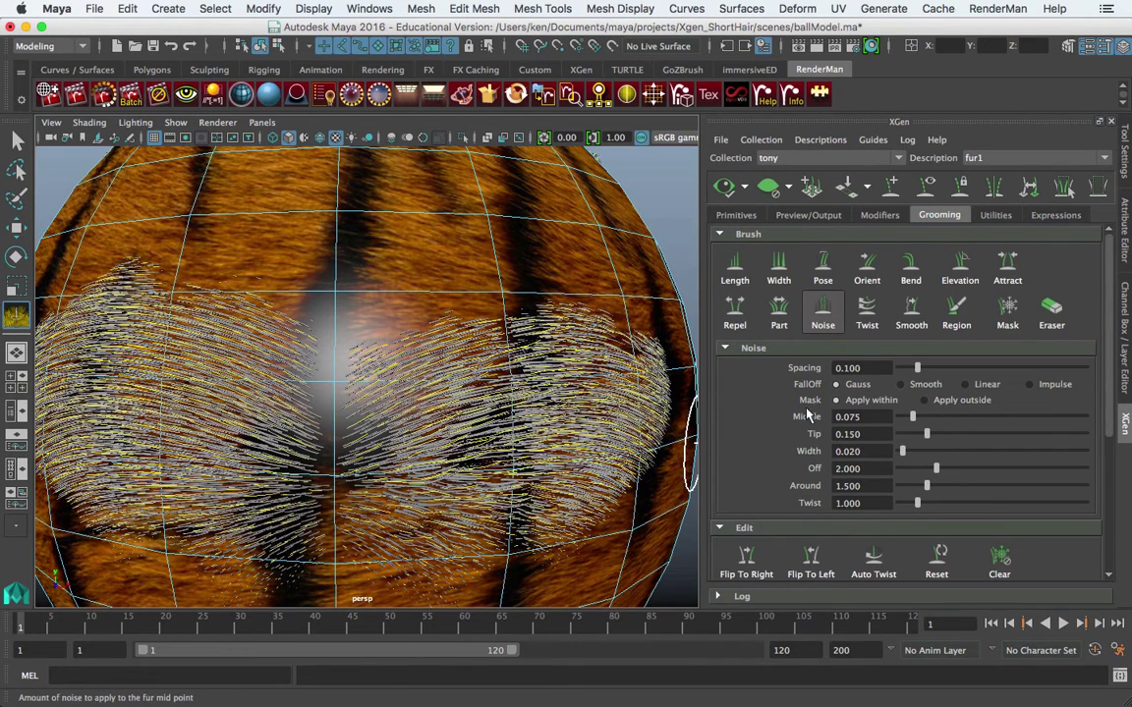
Step: Adjust the lift of the roughened fur with the Elevation brush and mirror the result with Flip To Right
{"action": "left_click", "coordinate": [960, 263]}
{"action": "mouse_move", "coordinate": [475, 383]}
{"action": "left_mouse_down"}
{"action": "mouse_move", "coordinate": [521, 367]}
{"action": "mouse_move", "coordinate": [532, 348]}
{"action": "mouse_move", "coordinate": [627, 354]}
{"action": "mouse_move", "coordinate": [488, 479]}
{"action": "mouse_move", "coordinate": [449, 475]}
{"action": "mouse_move", "coordinate": [565, 484]}
{"action": "left_mouse_up"}
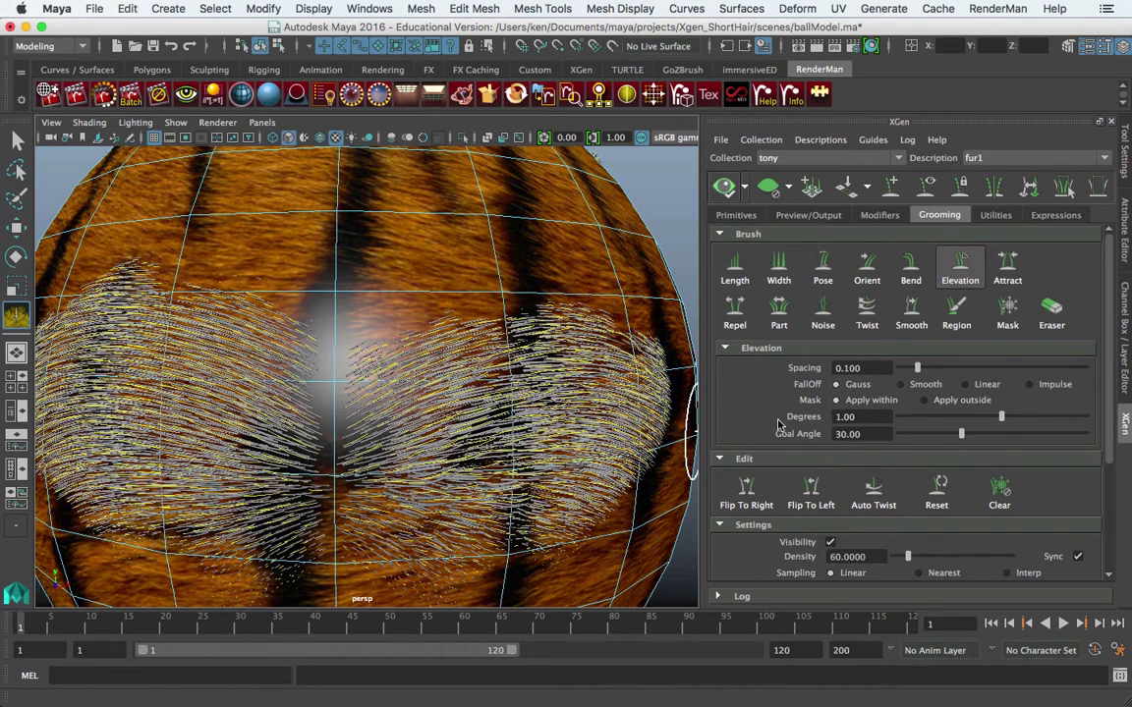
{"action": "left_click", "coordinate": [755, 508]}
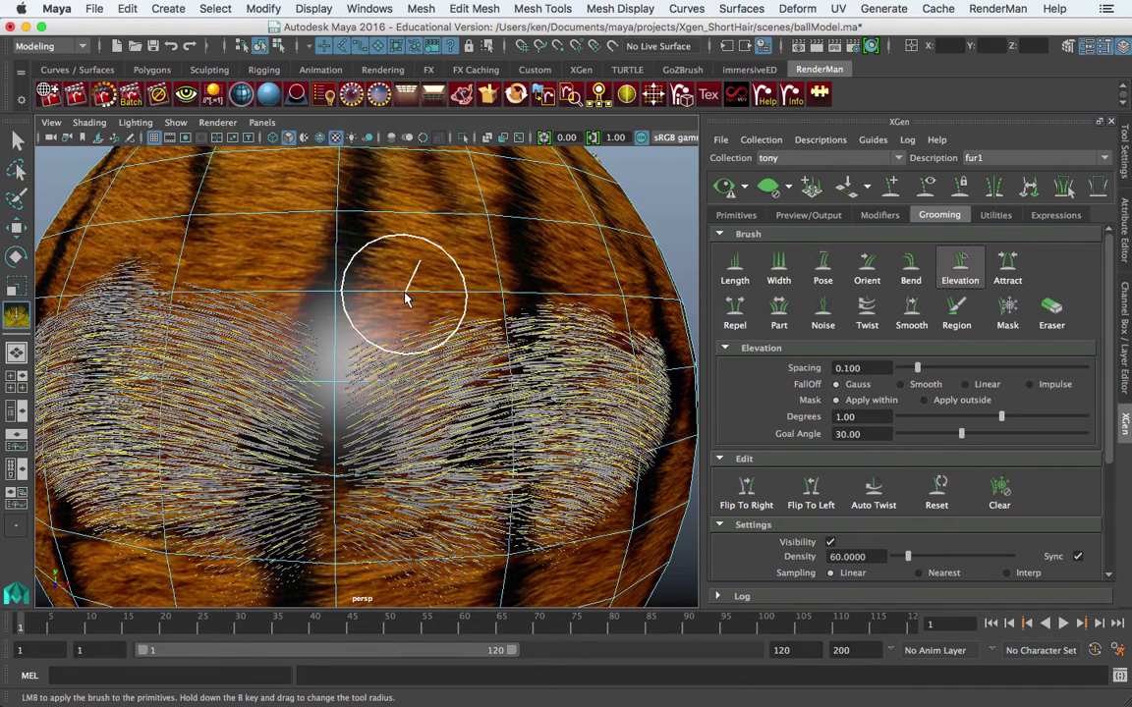
{"action": "mouse_move", "coordinate": [406, 300]}
{"action": "left_mouse_down"}
{"action": "mouse_move", "coordinate": [502, 359]}
{"action": "mouse_move", "coordinate": [446, 313]}
{"action": "mouse_move", "coordinate": [602, 363]}
{"action": "mouse_move", "coordinate": [688, 356]}
{"action": "left_mouse_up"}
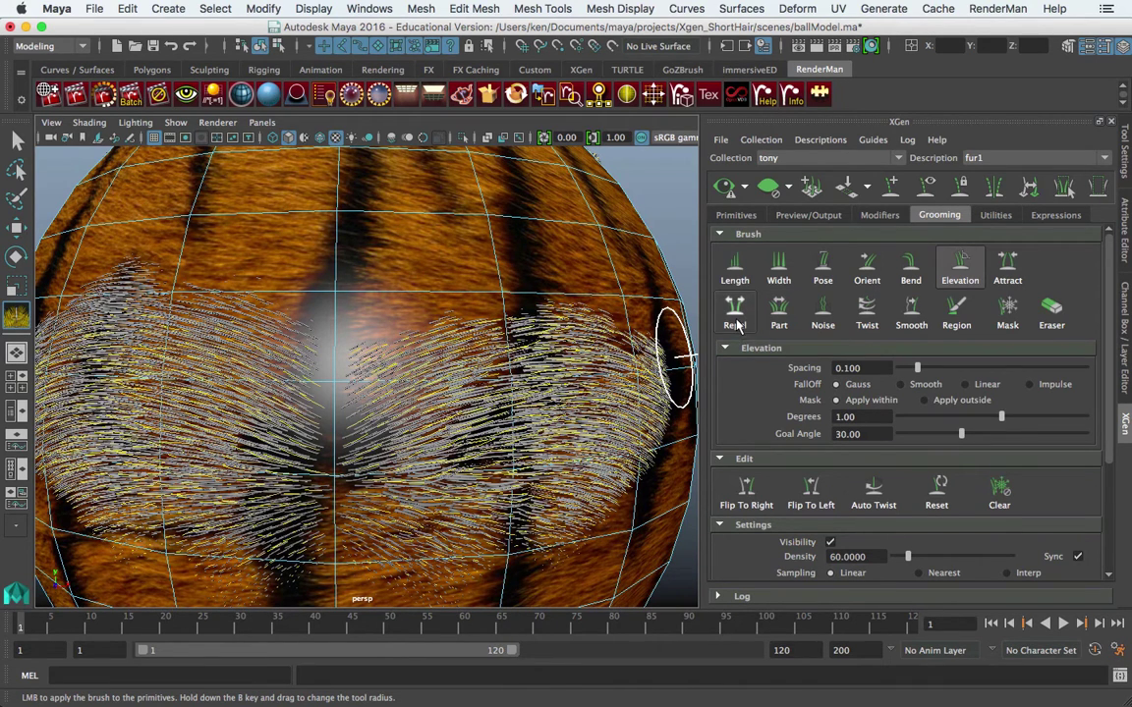
Step: Gather the fur near the upper edge of the roughened half with the Attract brush
{"action": "left_click", "coordinate": [1007, 261]}
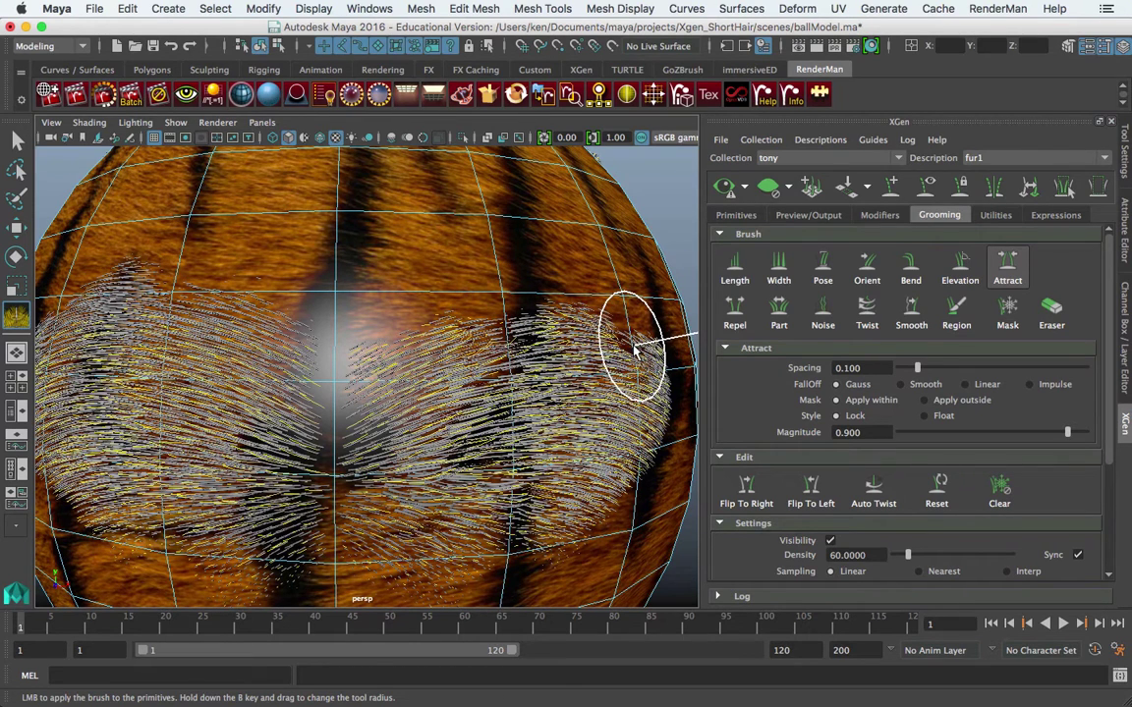
{"action": "key", "text": "z"}
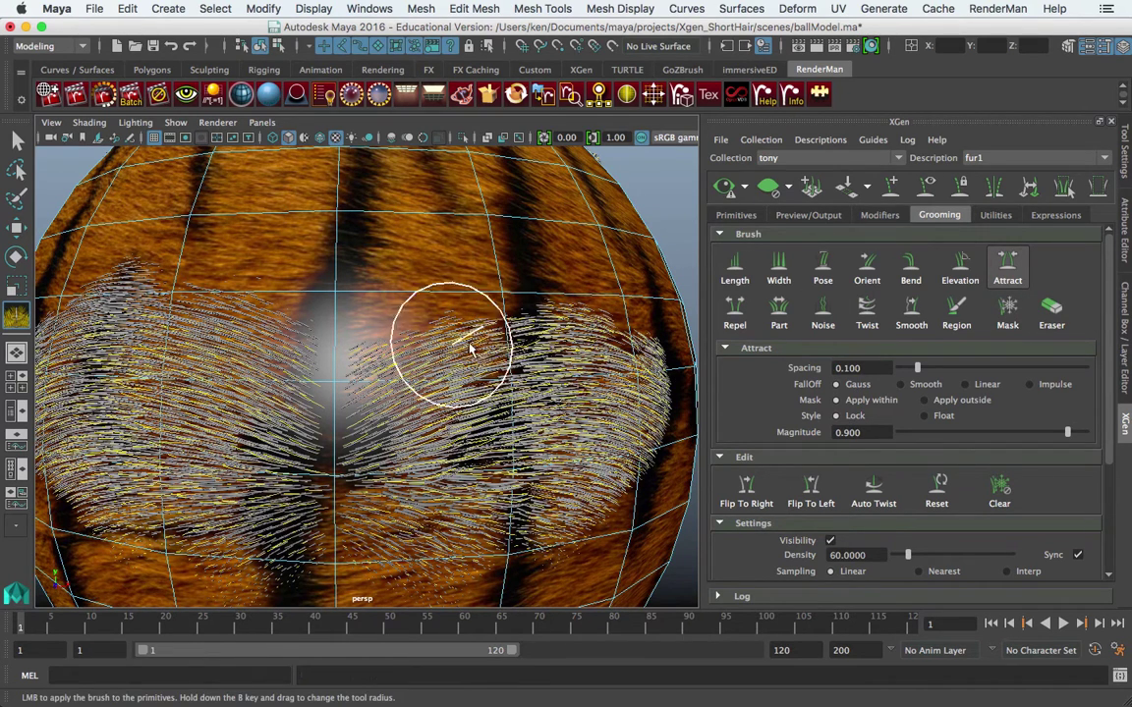
Step: Erase grooming near the gathered fur using the Eraser brush with length 0.064, orientation 0.110 and bend 0.157
{"action": "left_click", "coordinate": [1051, 312]}
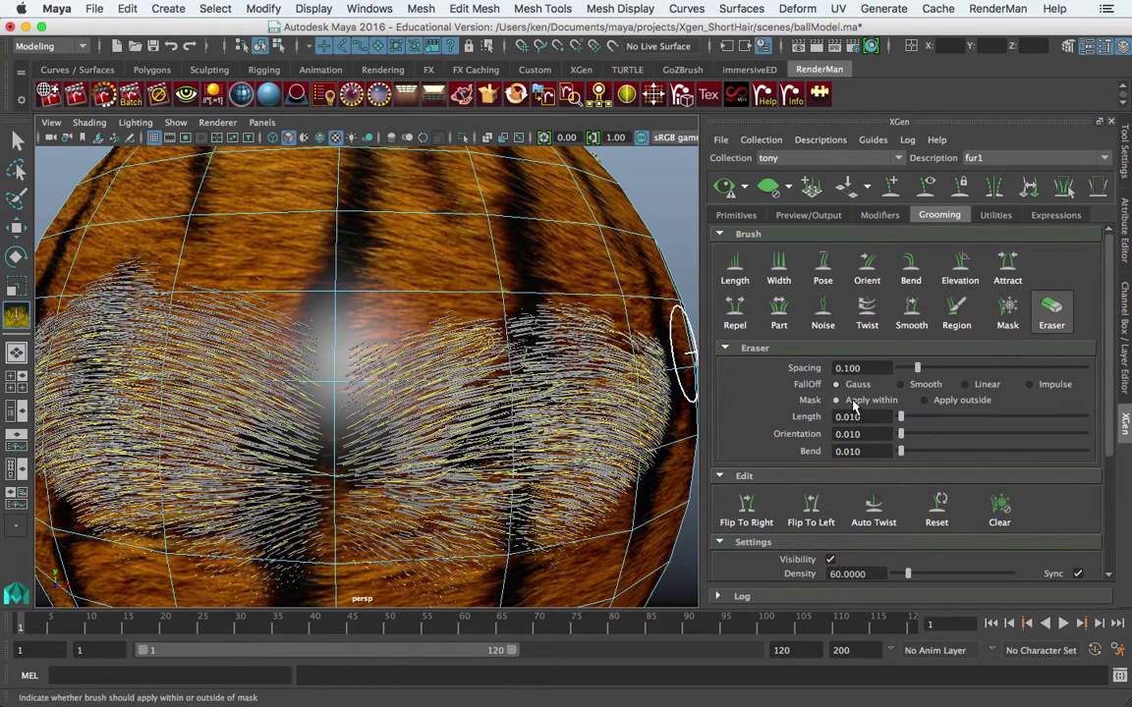
{"action": "left_click_drag", "start_coordinate": [909, 419], "coordinate": [928, 451]}
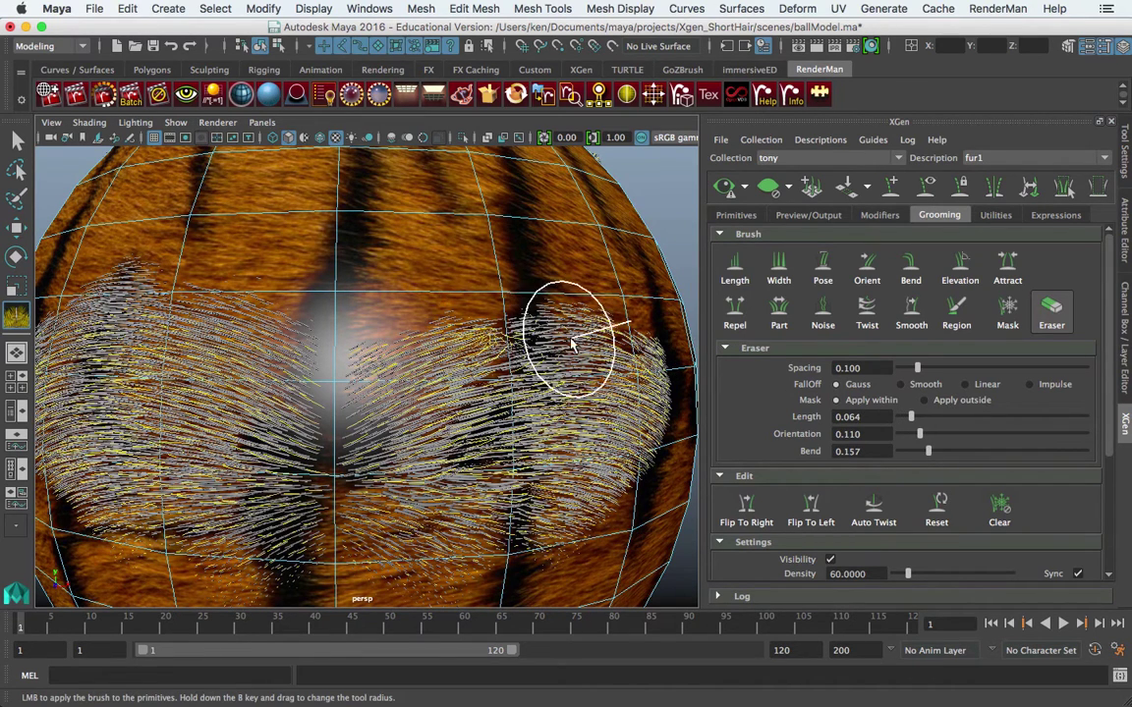
{"action": "mouse_move", "coordinate": [510, 346]}
{"action": "left_mouse_down"}
{"action": "mouse_move", "coordinate": [521, 328]}
{"action": "mouse_move", "coordinate": [480, 341]}
{"action": "mouse_move", "coordinate": [547, 331]}
{"action": "left_mouse_up"}
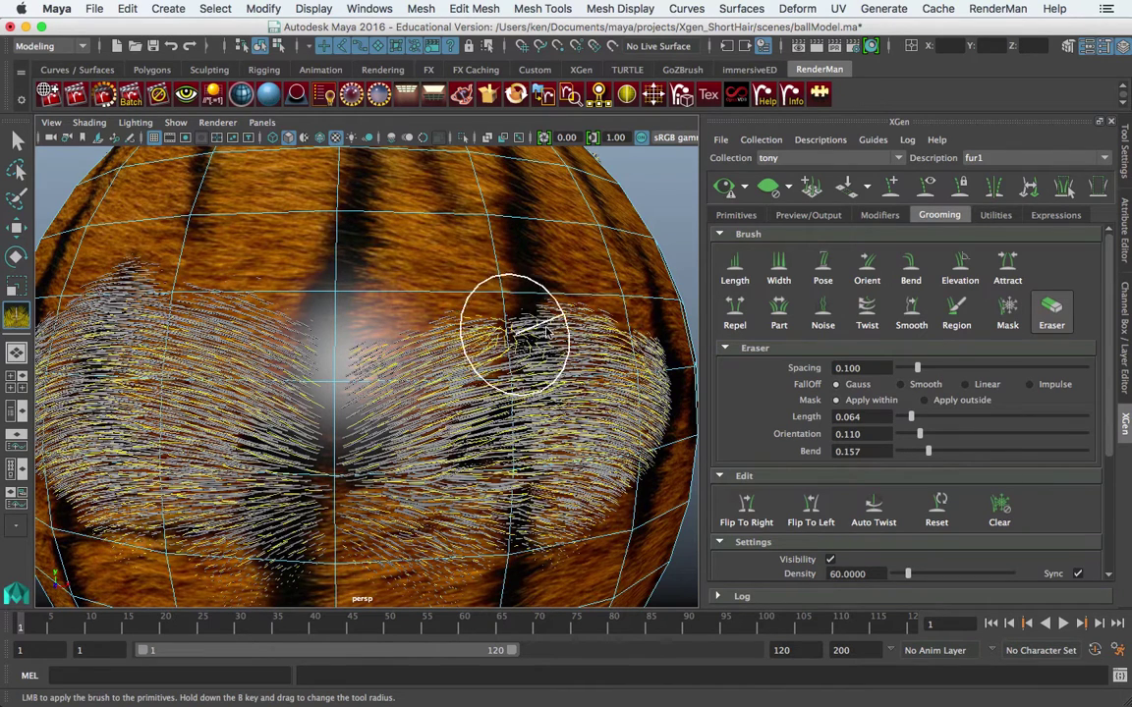
Step: Smooth the erased area and comb its hairs back into the flow of the fur with the Pose brush
{"action": "left_click", "coordinate": [911, 313]}
{"action": "mouse_move", "coordinate": [427, 363]}
{"action": "left_mouse_down"}
{"action": "mouse_move", "coordinate": [477, 344]}
{"action": "mouse_move", "coordinate": [382, 337]}
{"action": "mouse_move", "coordinate": [447, 308]}
{"action": "mouse_move", "coordinate": [563, 308]}
{"action": "mouse_move", "coordinate": [519, 299]}
{"action": "left_mouse_up"}
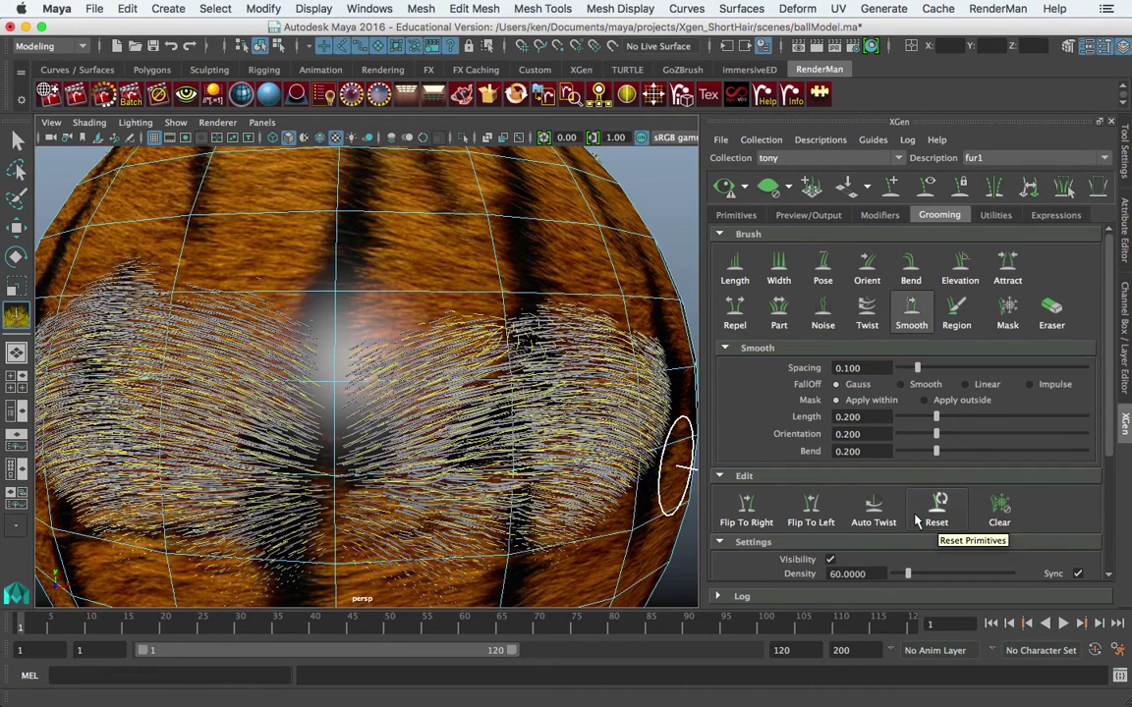
{"action": "left_click", "coordinate": [817, 270]}
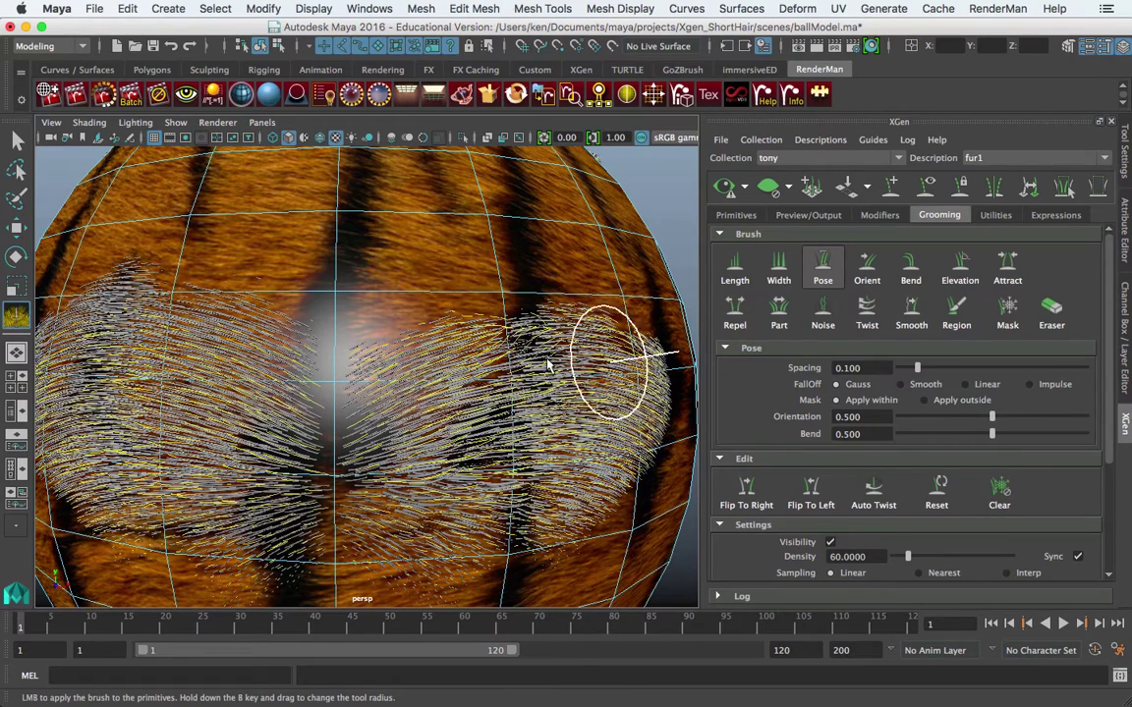
{"action": "mouse_move", "coordinate": [548, 366]}
{"action": "left_mouse_down"}
{"action": "mouse_move", "coordinate": [576, 328]}
{"action": "mouse_move", "coordinate": [619, 328]}
{"action": "mouse_move", "coordinate": [556, 322]}
{"action": "mouse_move", "coordinate": [639, 277]}
{"action": "left_mouse_up"}
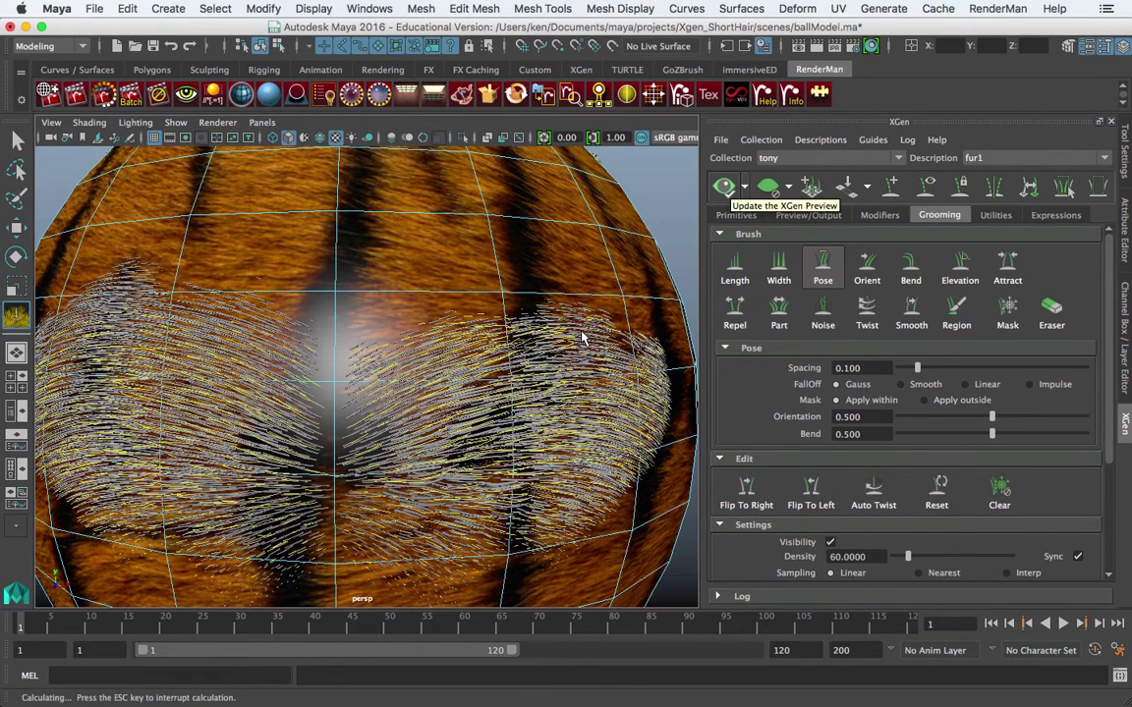
Step: Choose the Repel brush, refresh the fur preview and mirror the groom with Flip To Right
{"action": "left_click", "coordinate": [960, 265]}
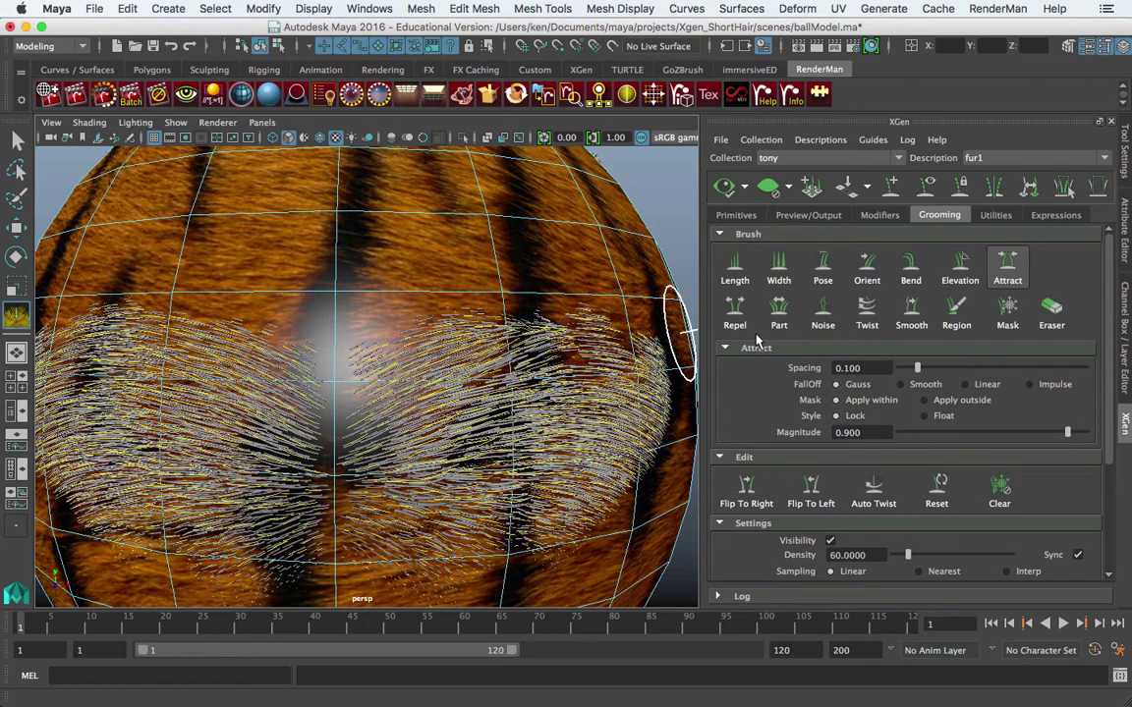
{"action": "left_click", "coordinate": [735, 312]}
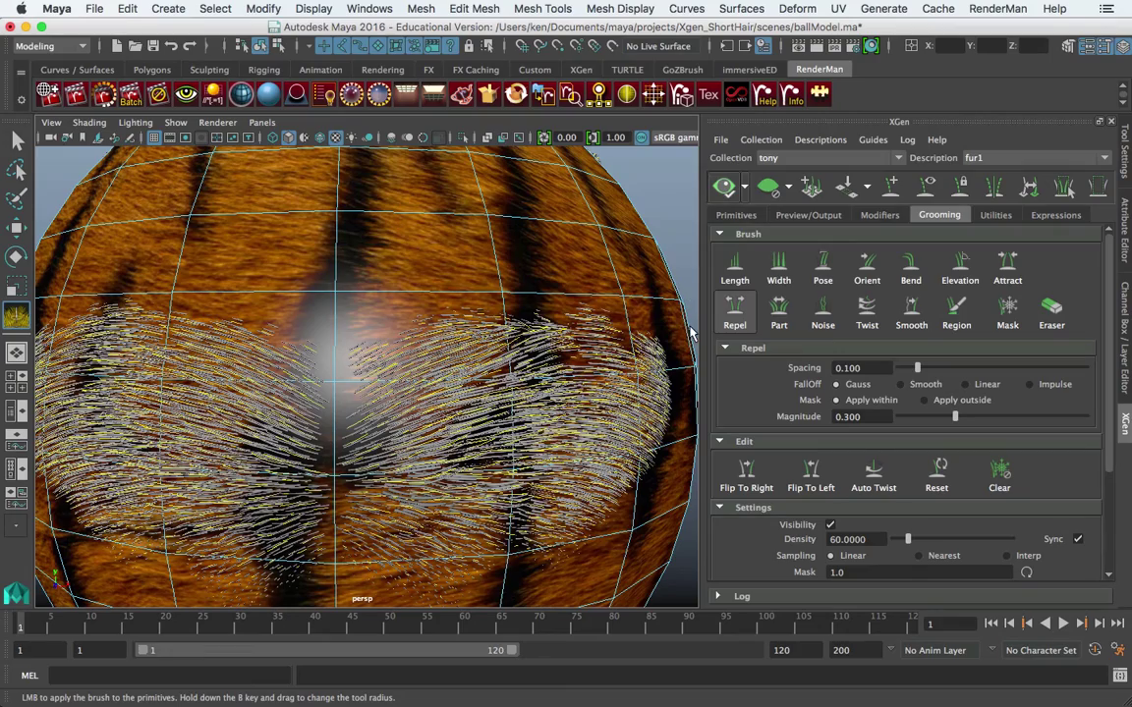
{"action": "left_click", "coordinate": [724, 186]}
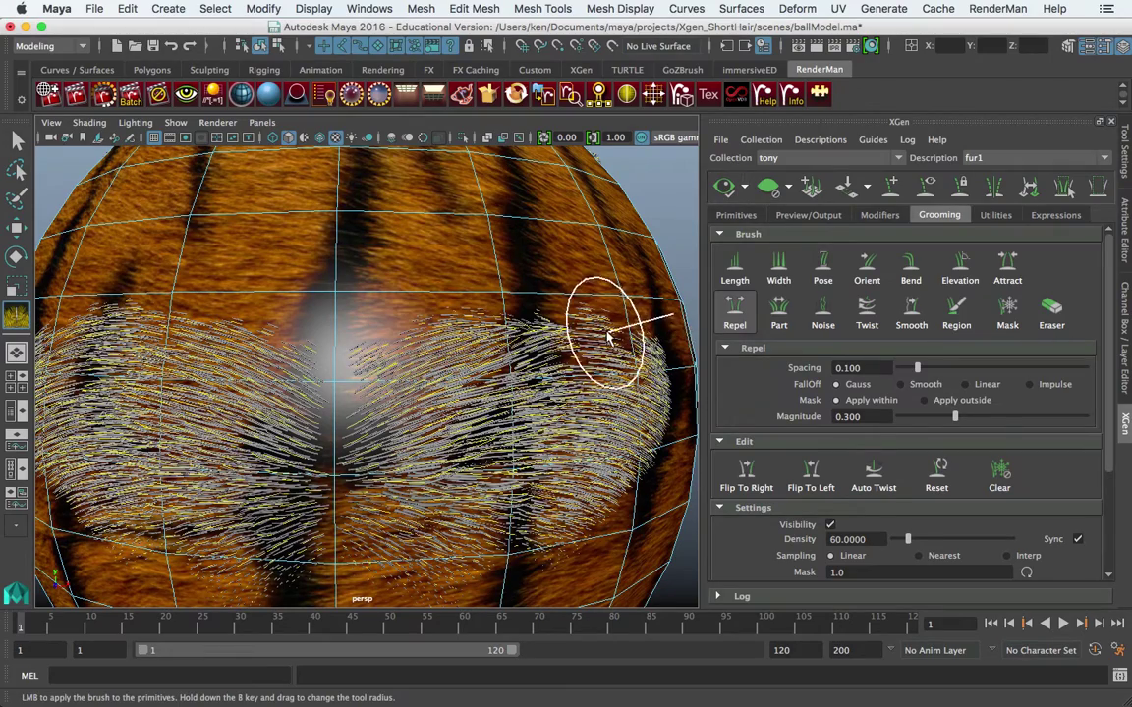
{"action": "left_click_drag", "start_coordinate": [593, 320], "coordinate": [590, 263], "text": "alt"}
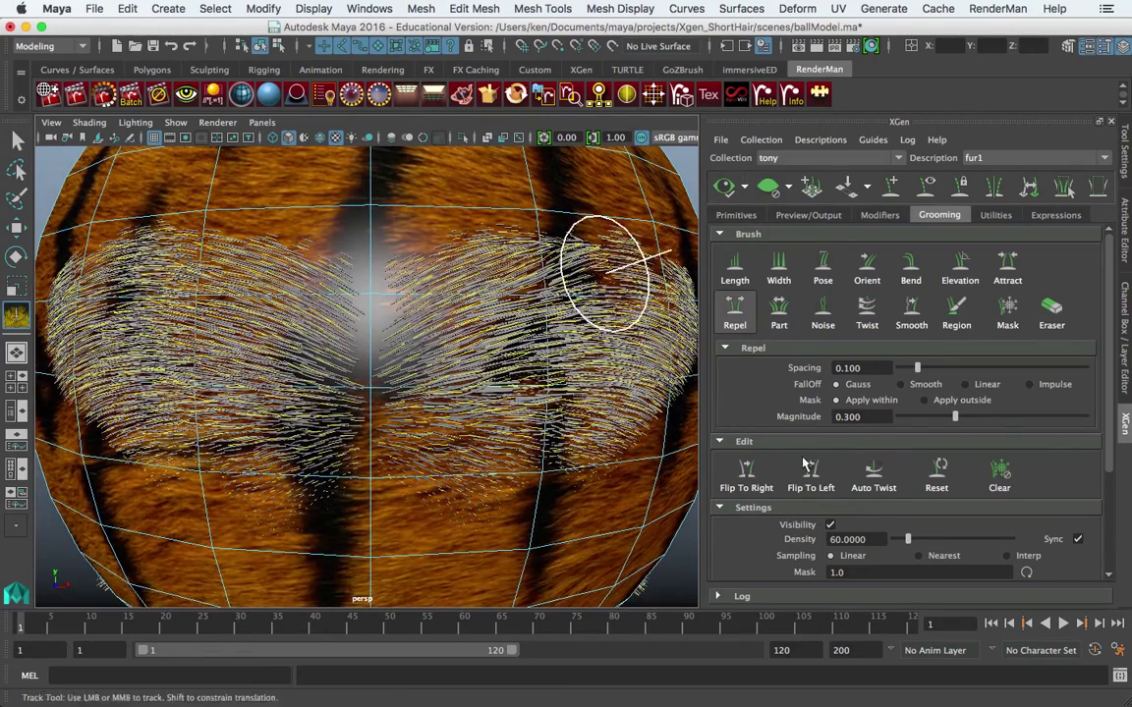
{"action": "left_click", "coordinate": [749, 481]}
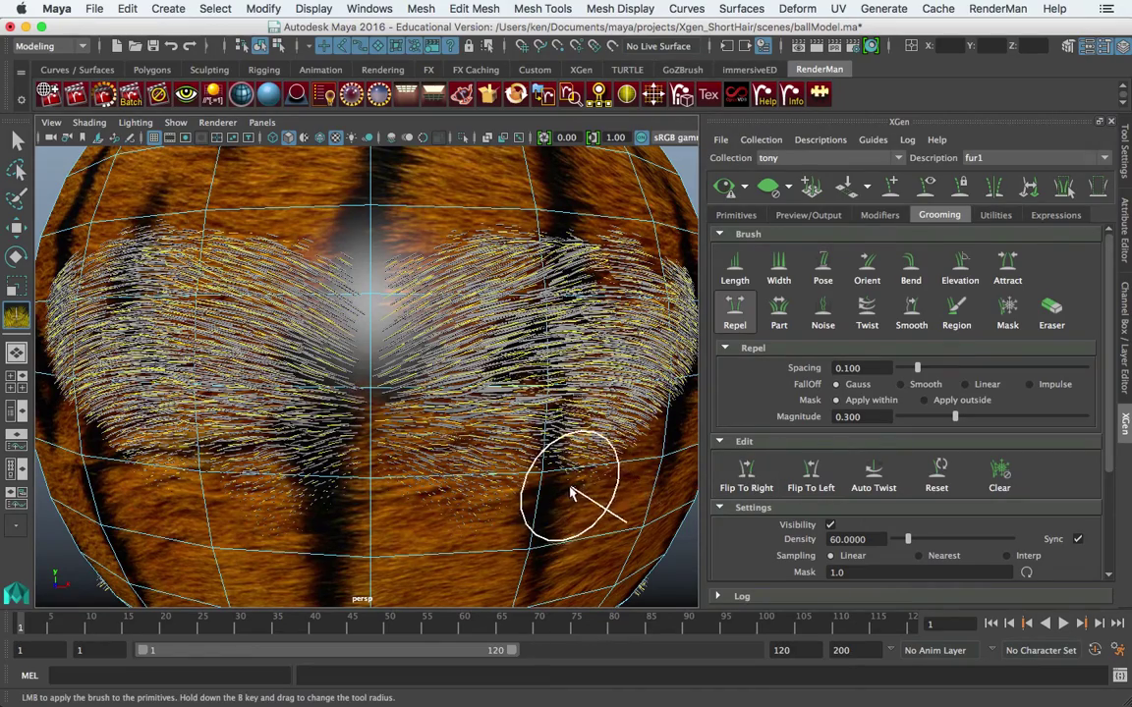
Step: Push the hairs apart across one half of the sphere using the Repel brush with magnitude 0.300
{"action": "left_click_drag", "start_coordinate": [576, 491], "coordinate": [609, 457], "text": "alt"}
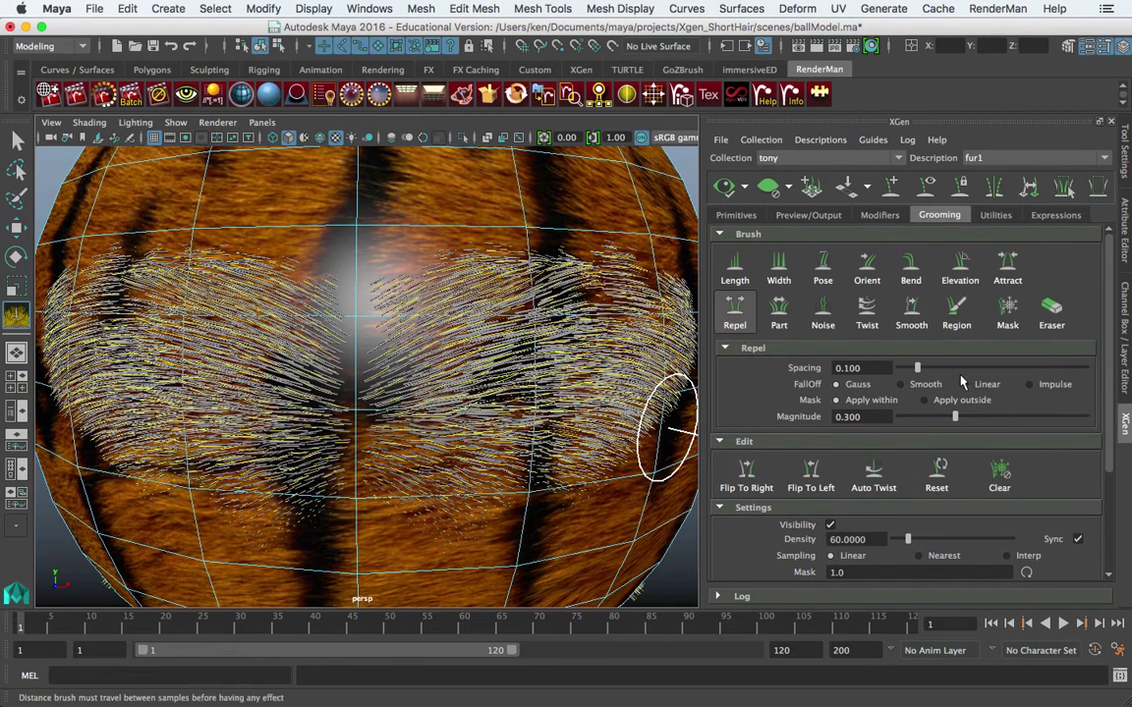
{"action": "scroll", "coordinate": [953, 413], "scroll_direction": "down", "scroll_amount": 5}
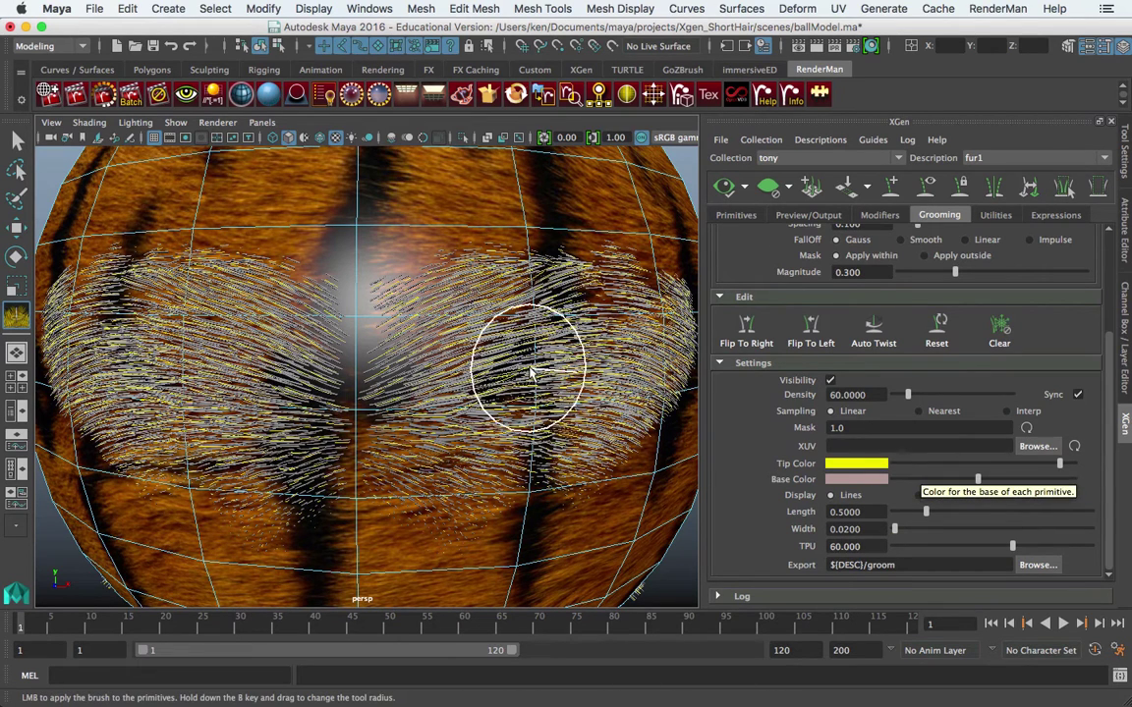
{"action": "mouse_move", "coordinate": [544, 363]}
{"action": "left_mouse_down"}
{"action": "mouse_move", "coordinate": [558, 315]}
{"action": "mouse_move", "coordinate": [630, 308]}
{"action": "mouse_move", "coordinate": [558, 385]}
{"action": "mouse_move", "coordinate": [635, 346]}
{"action": "left_mouse_up"}
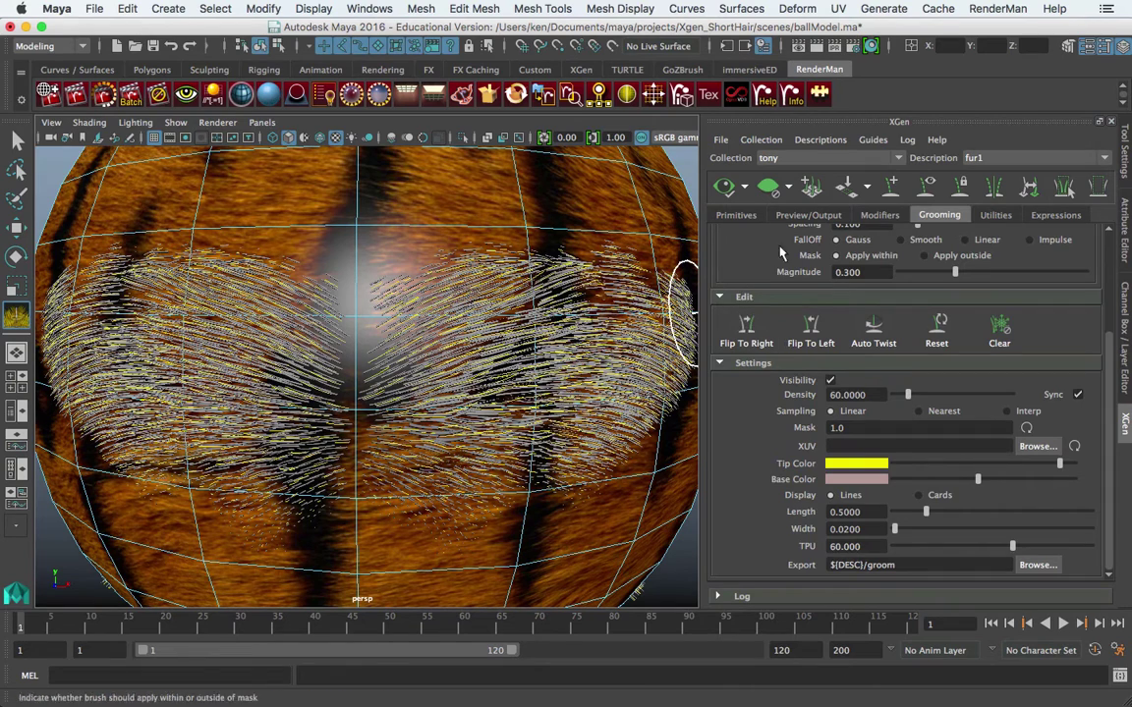
Step: Review the fur's generator and primitive attributes, including density, CV counts and the length, width, tilt and bend maps
{"action": "left_click", "coordinate": [736, 215]}
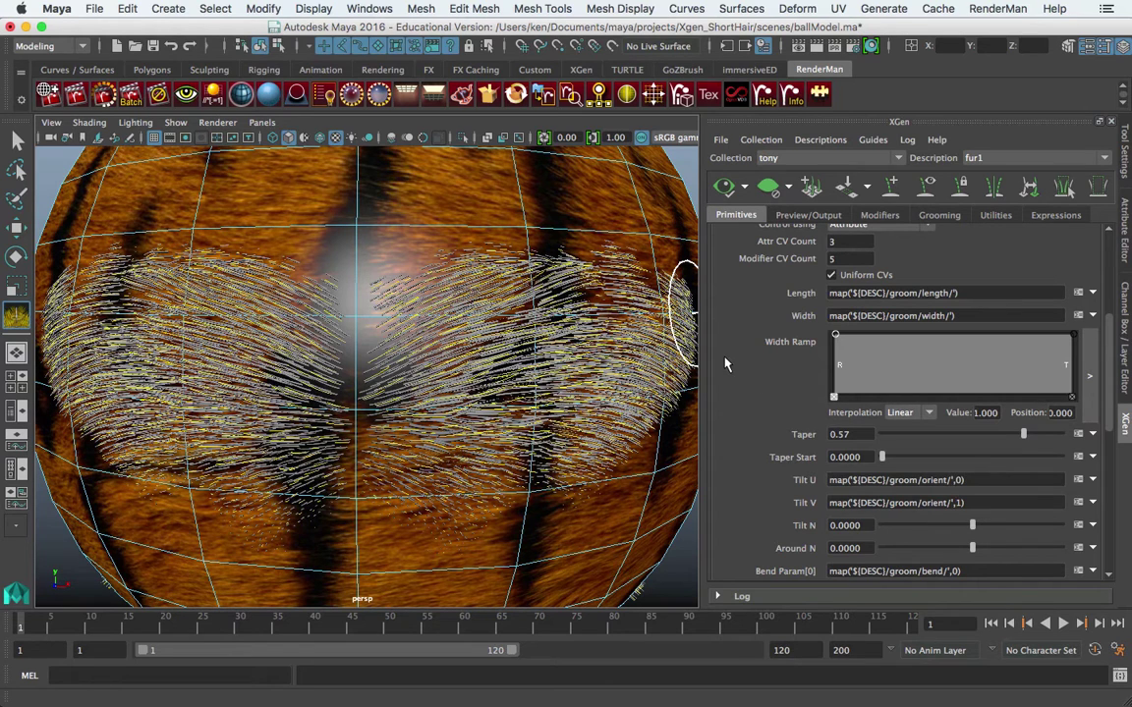
{"action": "scroll", "coordinate": [725, 365], "scroll_direction": "up", "scroll_amount": 3}
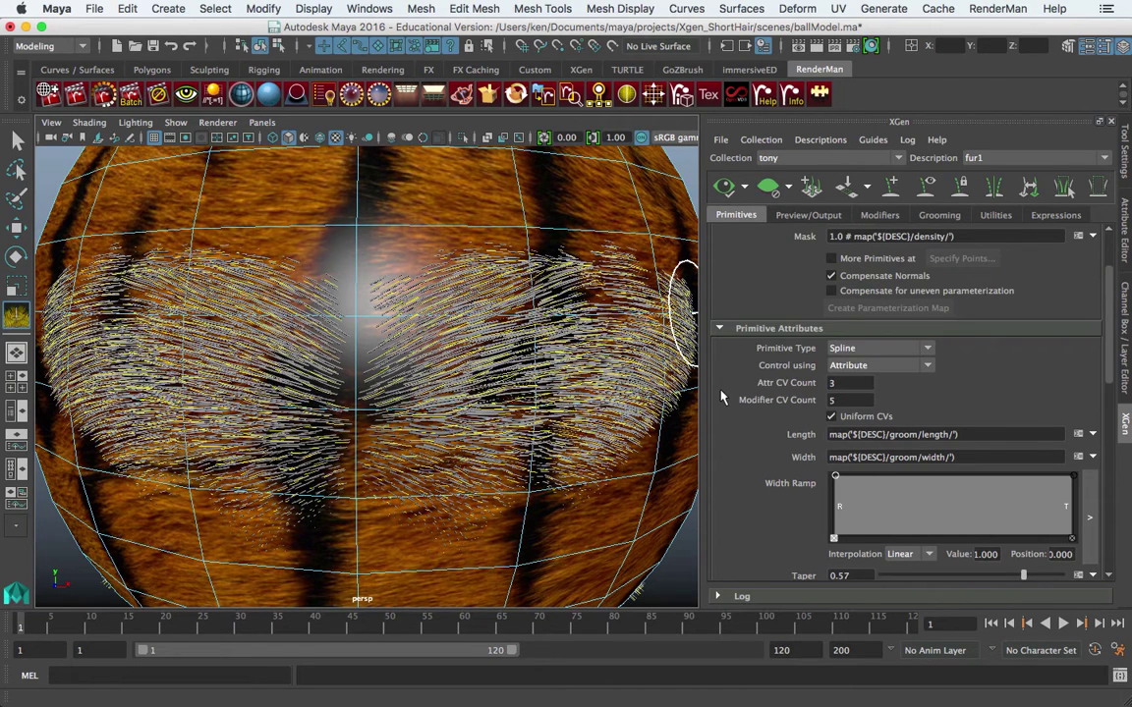
{"action": "scroll", "coordinate": [727, 393], "scroll_direction": "up", "scroll_amount": 2}
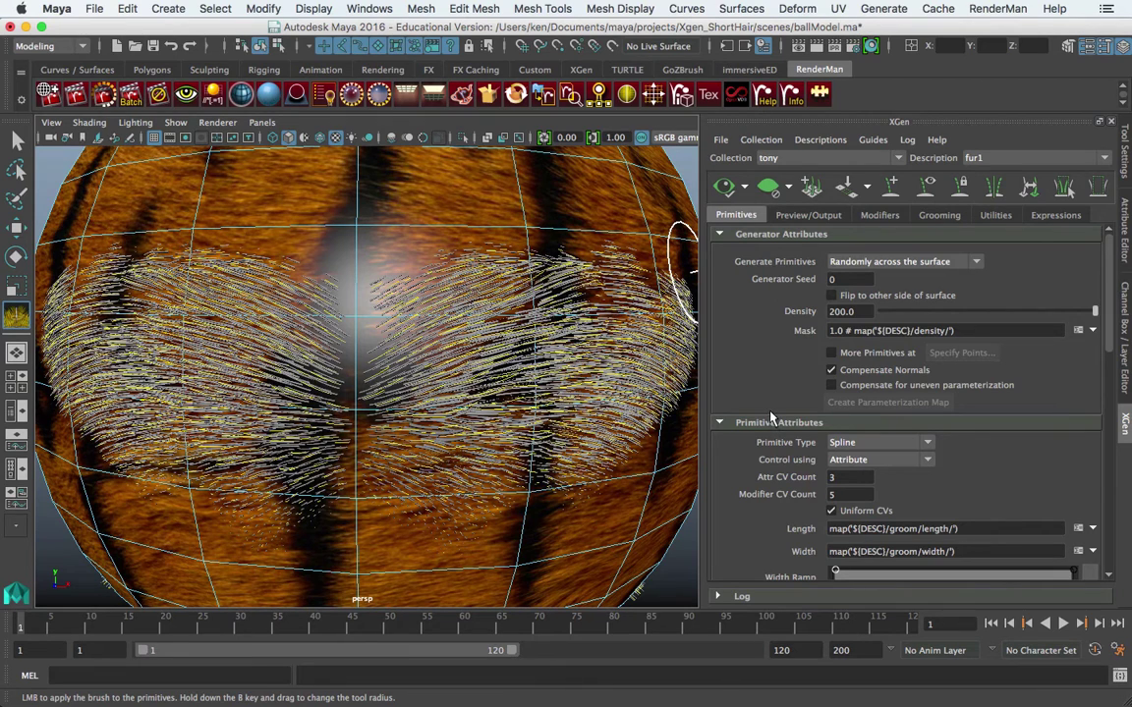
{"action": "scroll", "coordinate": [771, 418], "scroll_direction": "down", "scroll_amount": 10}
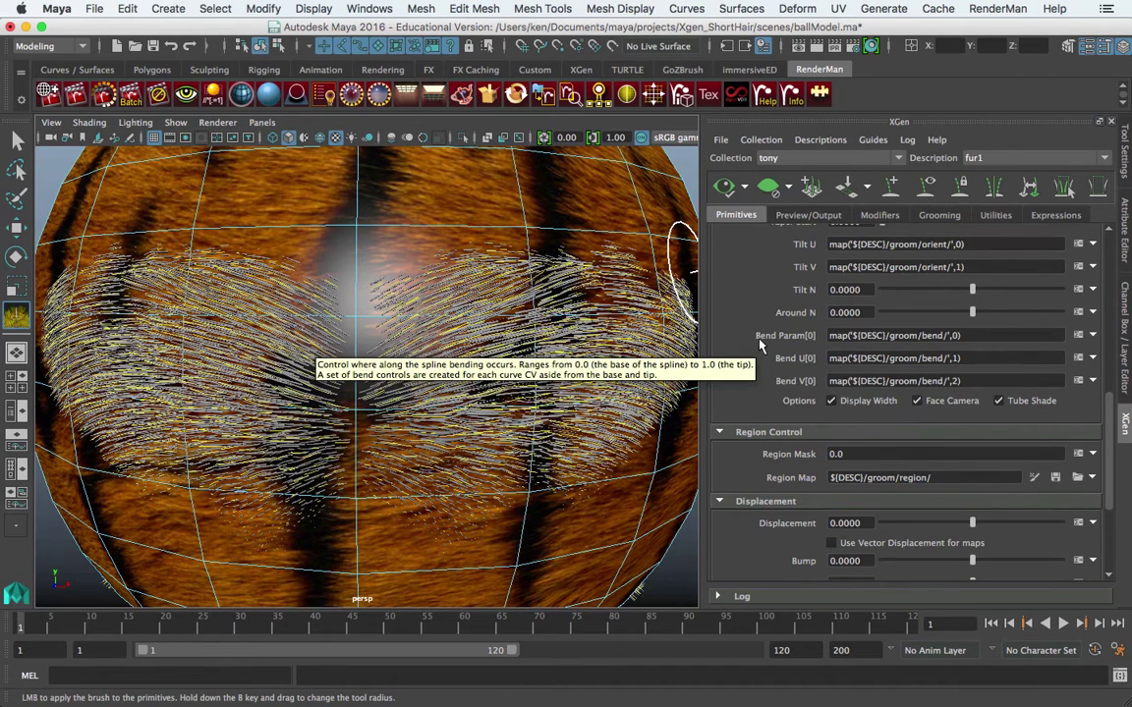
Step: Set the fur's output renderer to RenderMan and have its primitive bound set automatically
{"action": "left_click", "coordinate": [801, 216]}
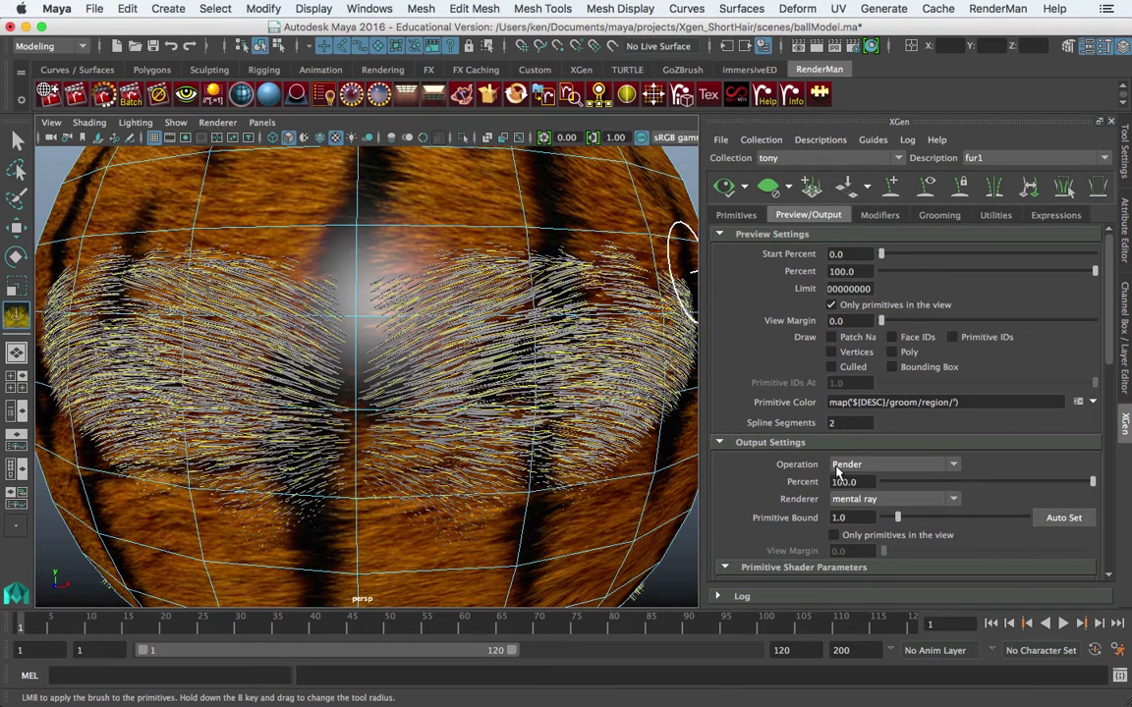
{"action": "left_click", "coordinate": [891, 500]}
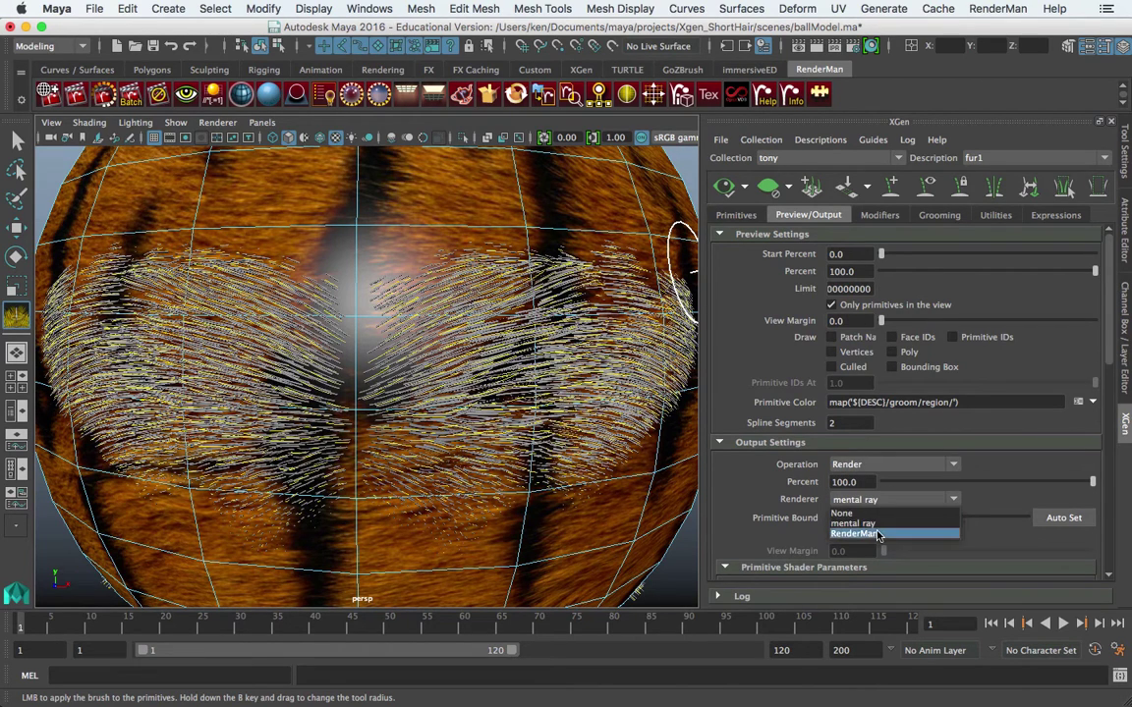
{"action": "left_click", "coordinate": [902, 532]}
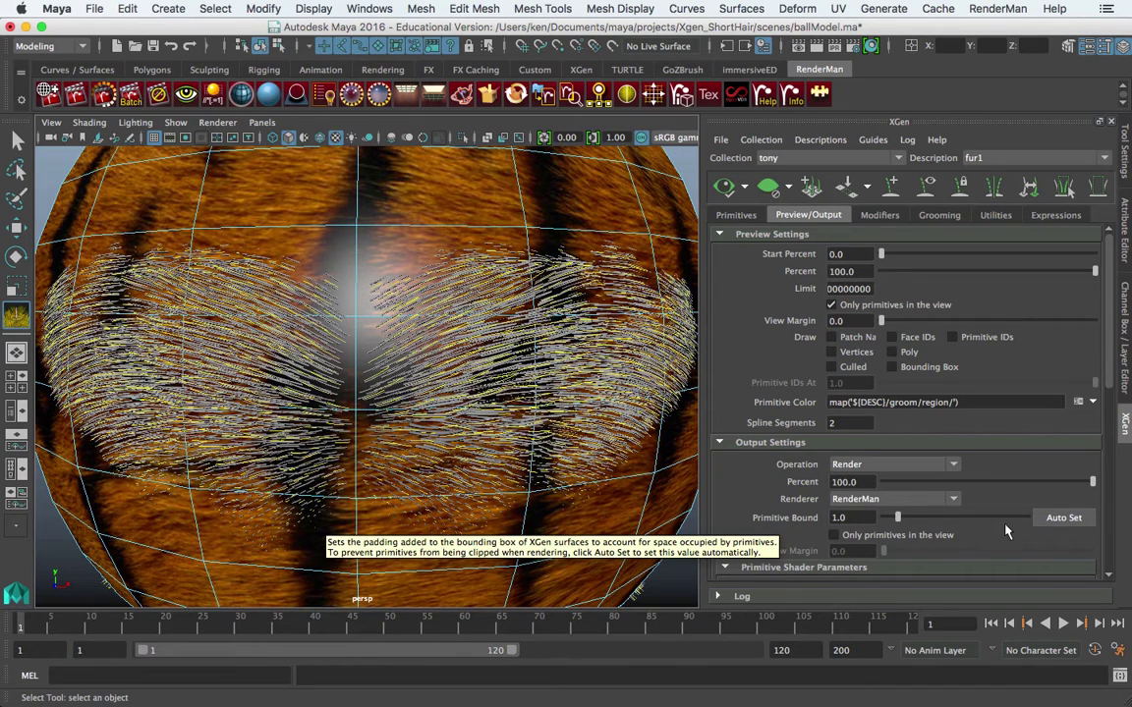
{"action": "left_click", "coordinate": [1059, 521]}
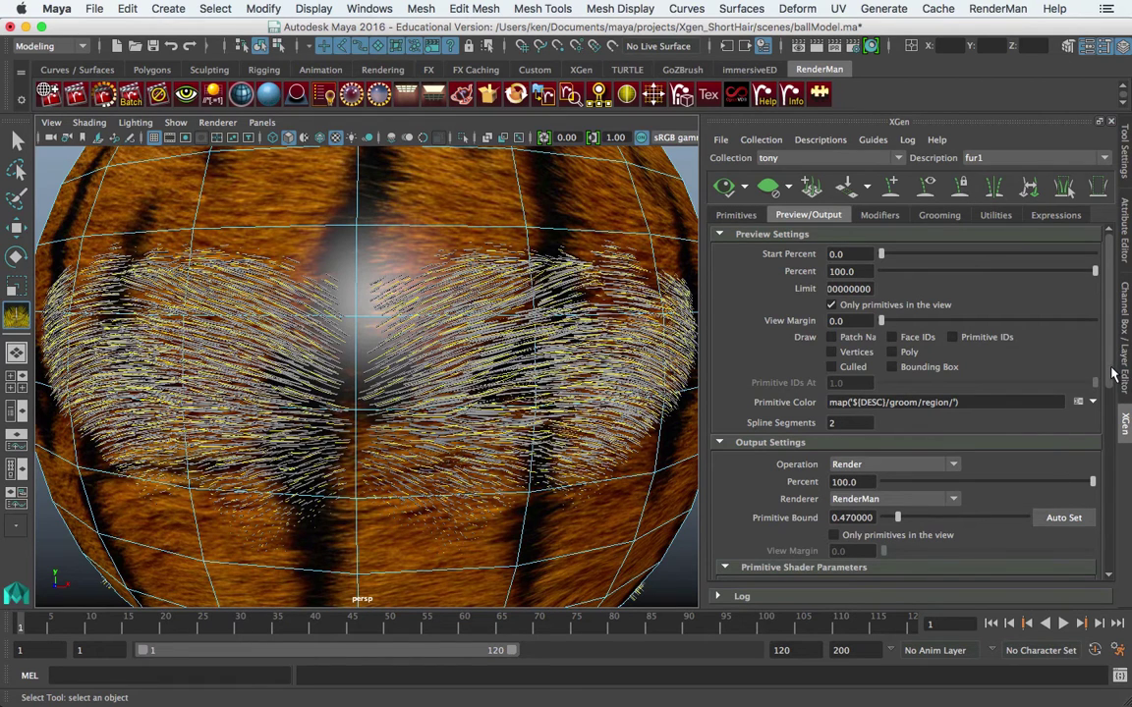
Step: Create a PxrDisney shader for the fur's shading group in its RenderMan settings
{"action": "left_click_drag", "start_coordinate": [1113, 374], "coordinate": [1114, 548]}
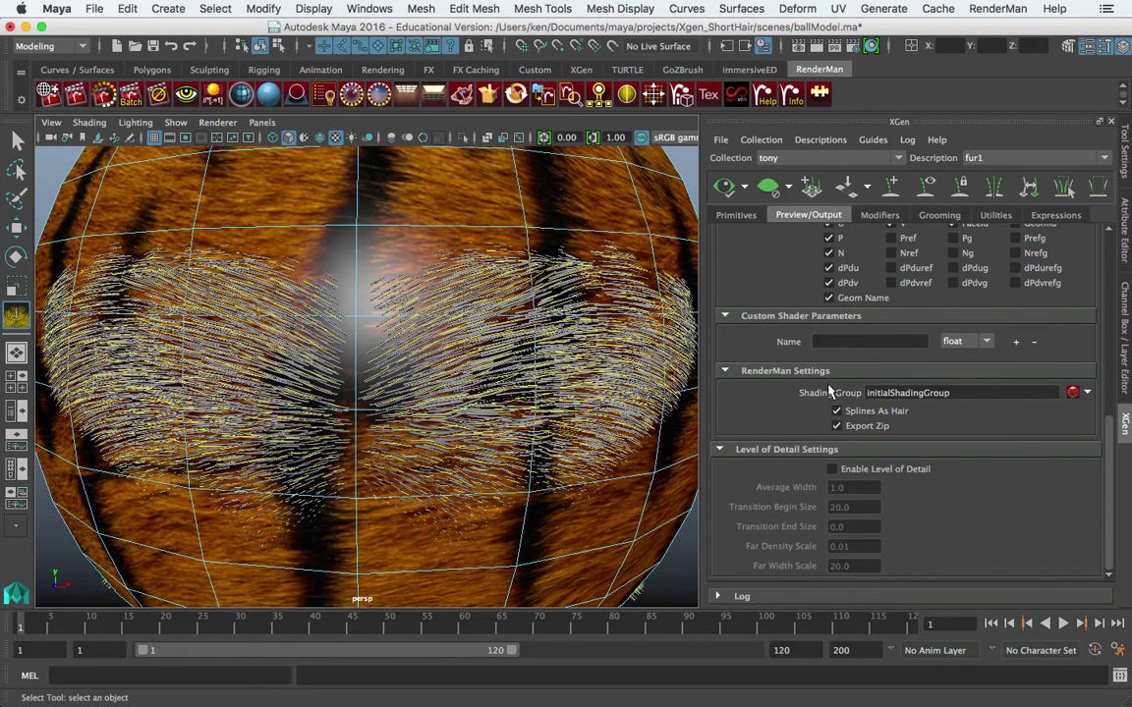
{"action": "left_click", "coordinate": [1087, 393]}
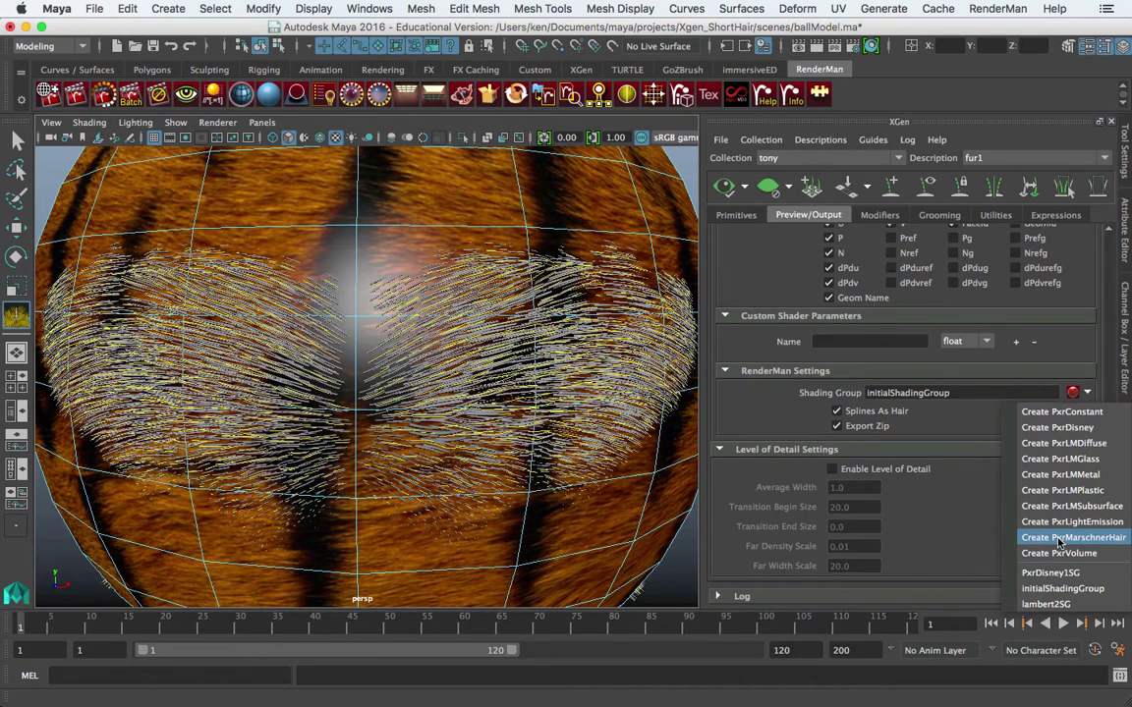
{"action": "left_click", "coordinate": [1058, 429]}
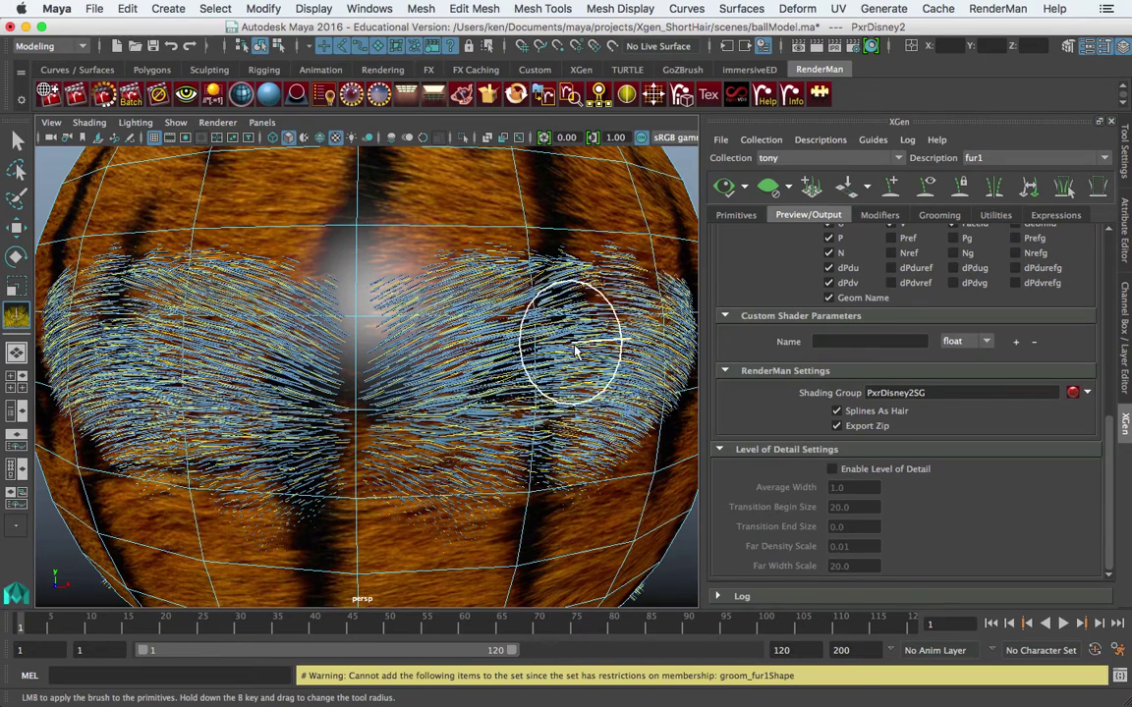
Step: Add a custom shader parameter of type color named tonyBaseColor to the fur description
{"action": "left_click", "coordinate": [986, 346]}
{"action": "left_click", "coordinate": [978, 367]}
{"action": "left_click", "coordinate": [874, 344]}
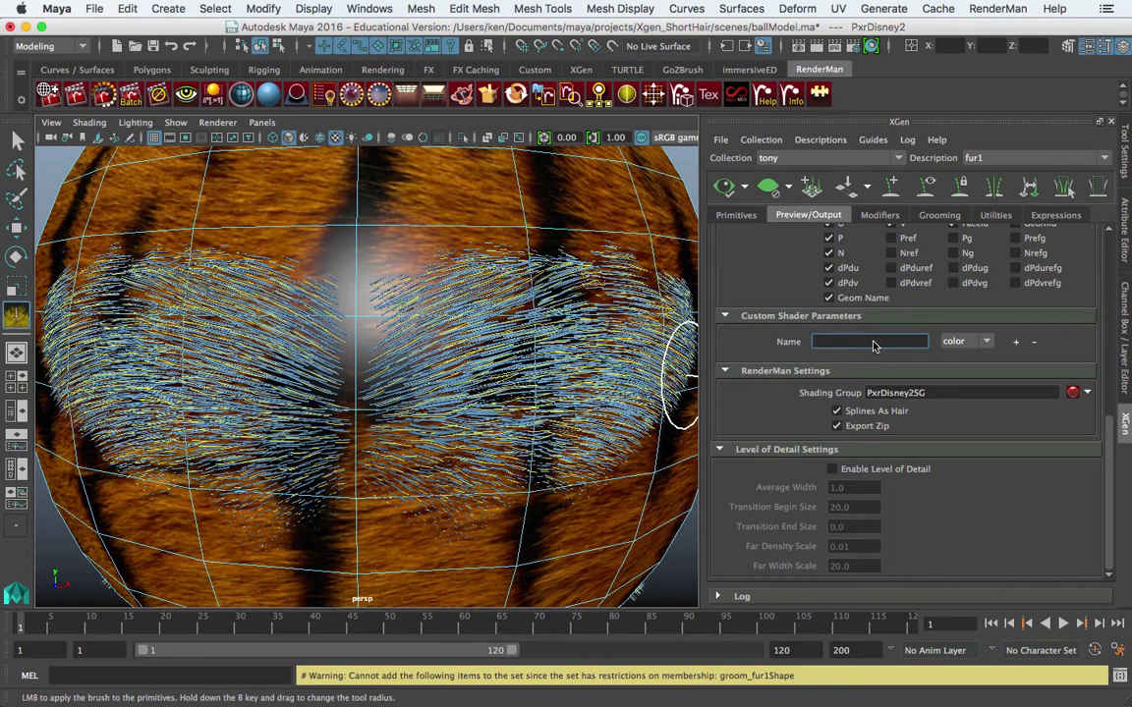
{"action": "type", "text": "tonyBaseColor"}
{"action": "left_click", "coordinate": [1016, 342]}
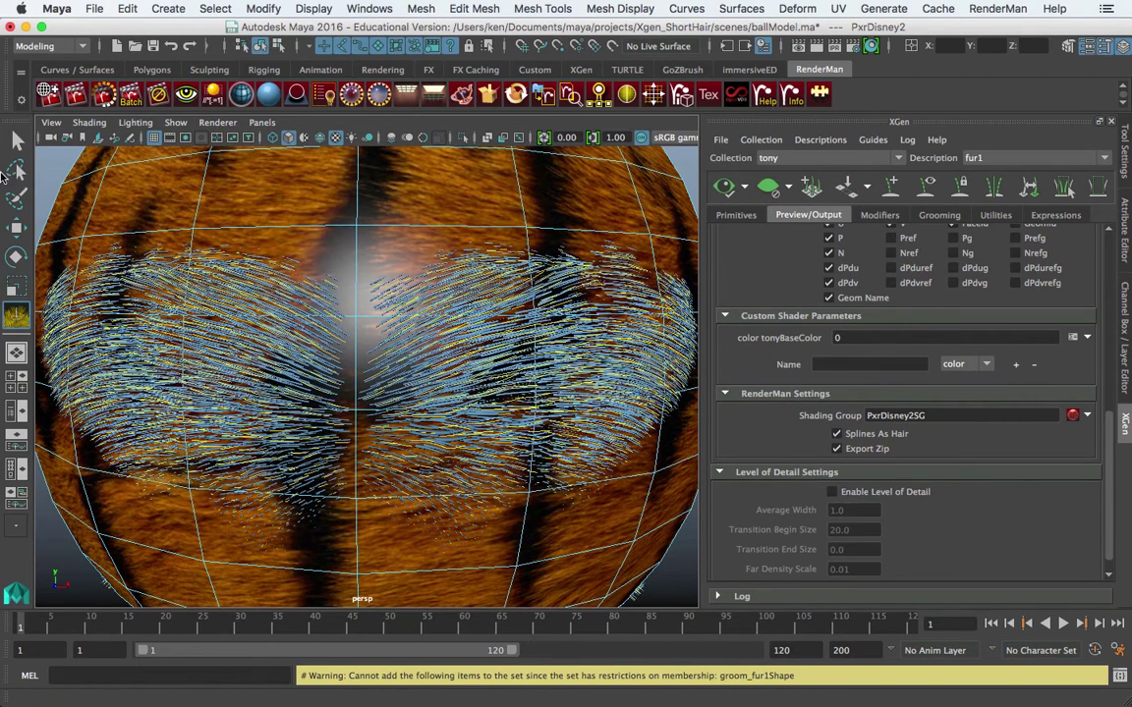
Step: Select the sphere and rename its PxrDisney material to tonyShader
{"action": "key", "text": "q"}
{"action": "left_click", "coordinate": [194, 231]}
{"action": "right_click_drag", "start_coordinate": [257, 193], "coordinate": [324, 169]}
{"action": "left_click", "coordinate": [324, 211]}
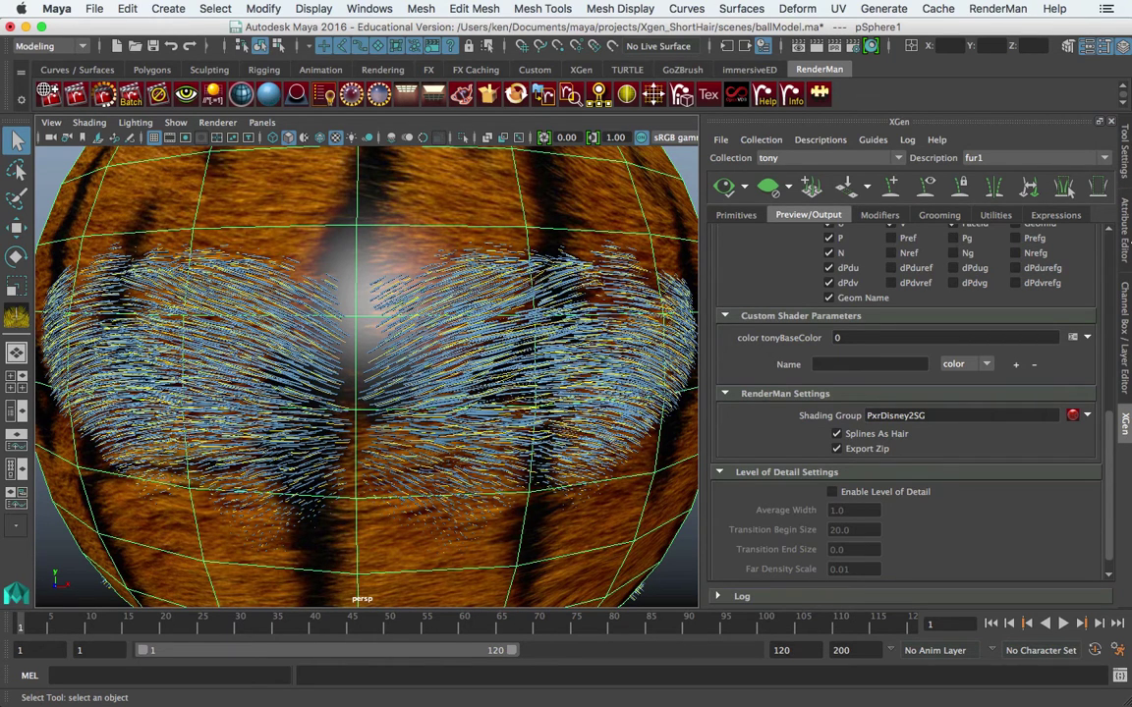
{"action": "left_click", "coordinate": [1124, 241]}
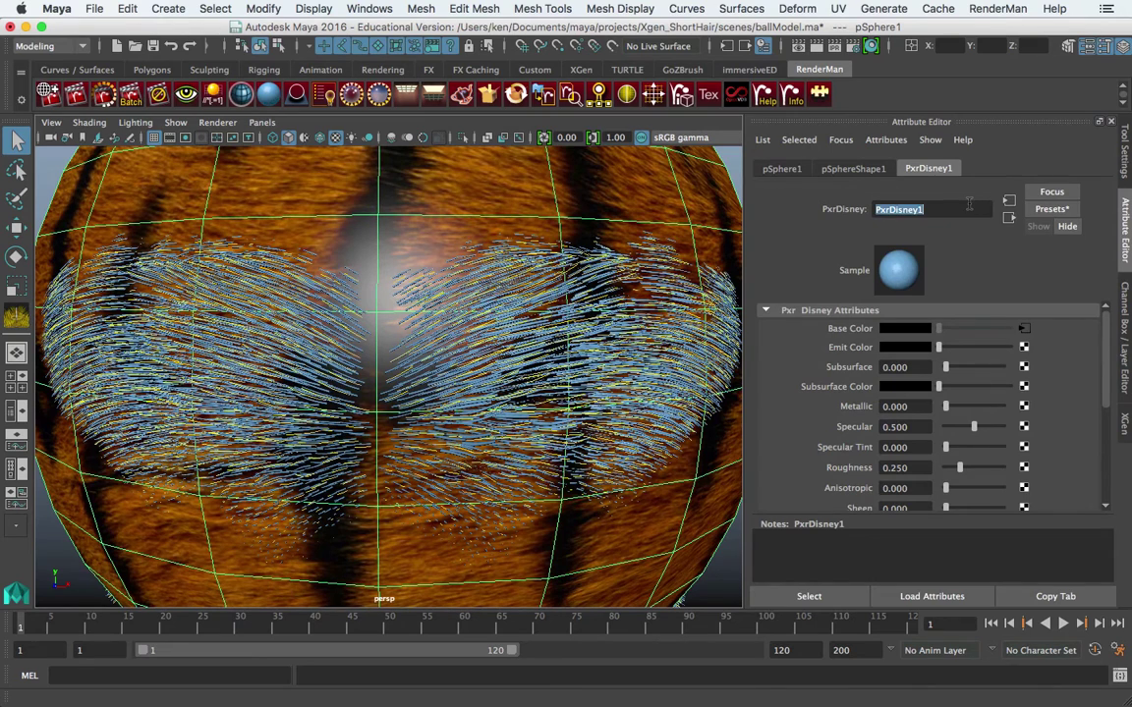
{"action": "type", "text": "tonyShader"}
{"action": "key", "text": "Return"}
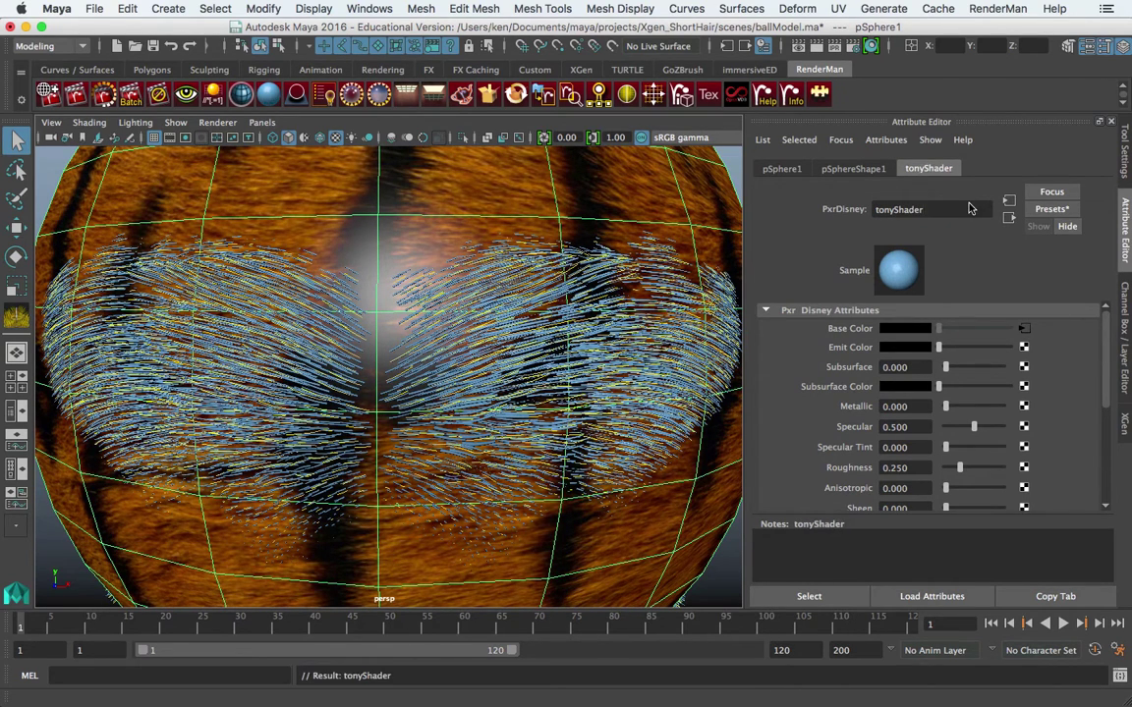
Step: Assign a new Lambert material to the sphere and show that material's attributes
{"action": "right_click", "coordinate": [575, 194]}
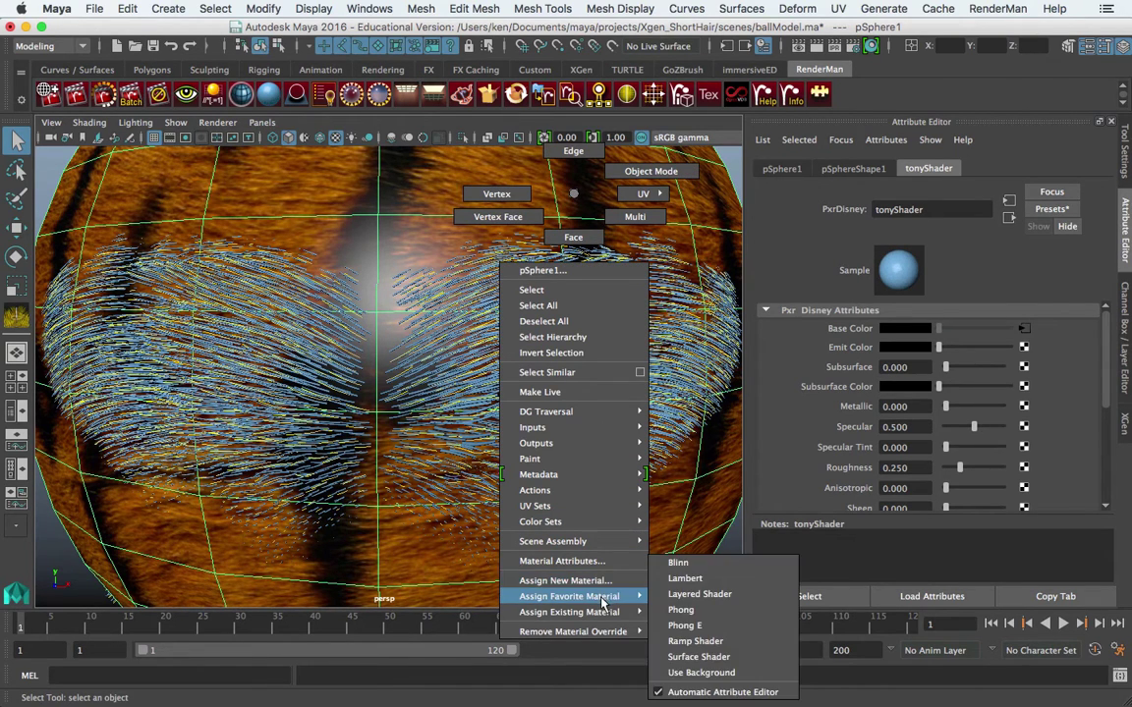
{"action": "left_click", "coordinate": [607, 582]}
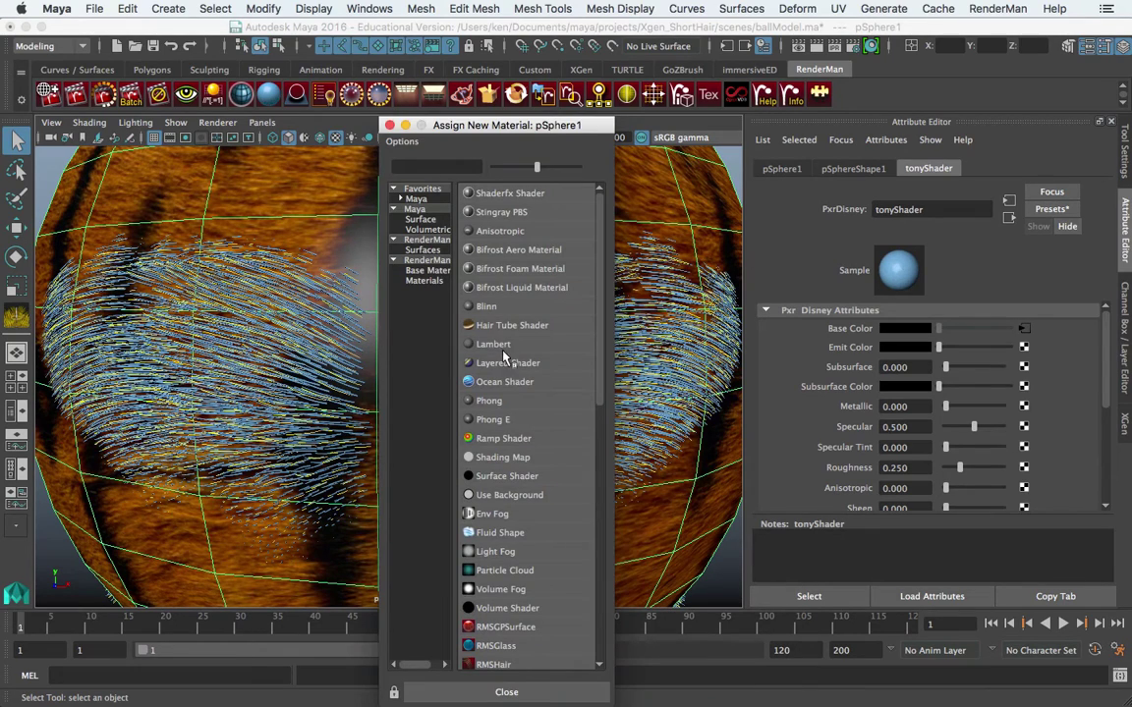
{"action": "left_click", "coordinate": [450, 309]}
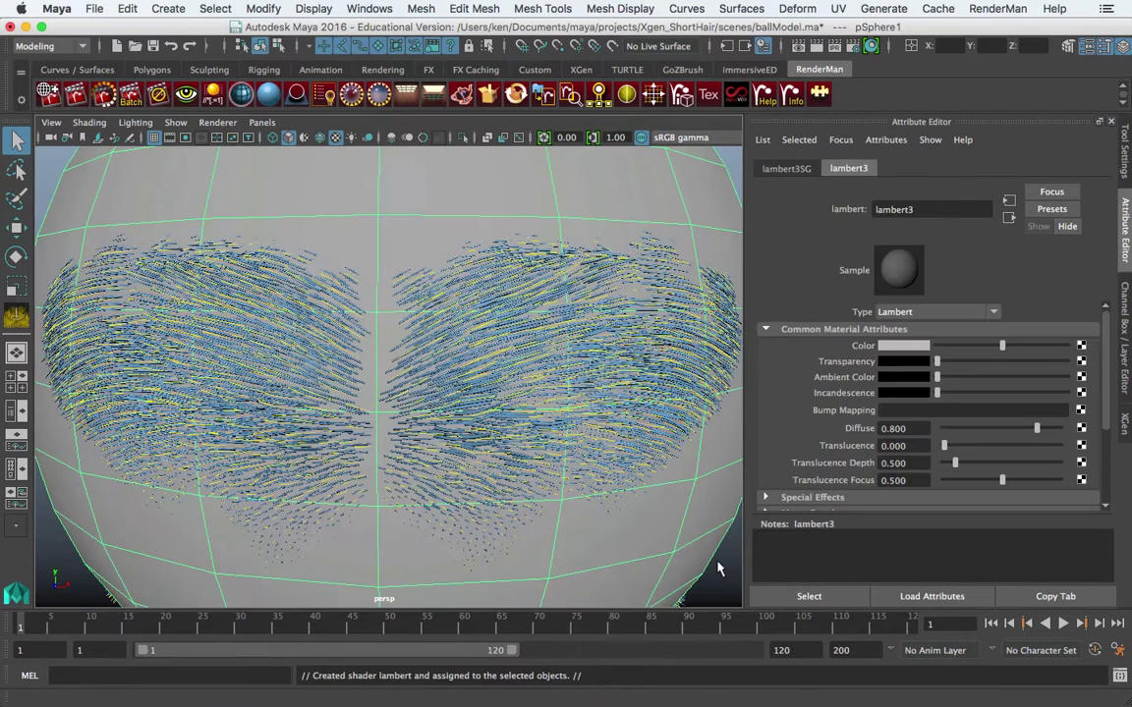
{"action": "left_click", "coordinate": [634, 457]}
{"action": "left_click", "coordinate": [622, 220]}
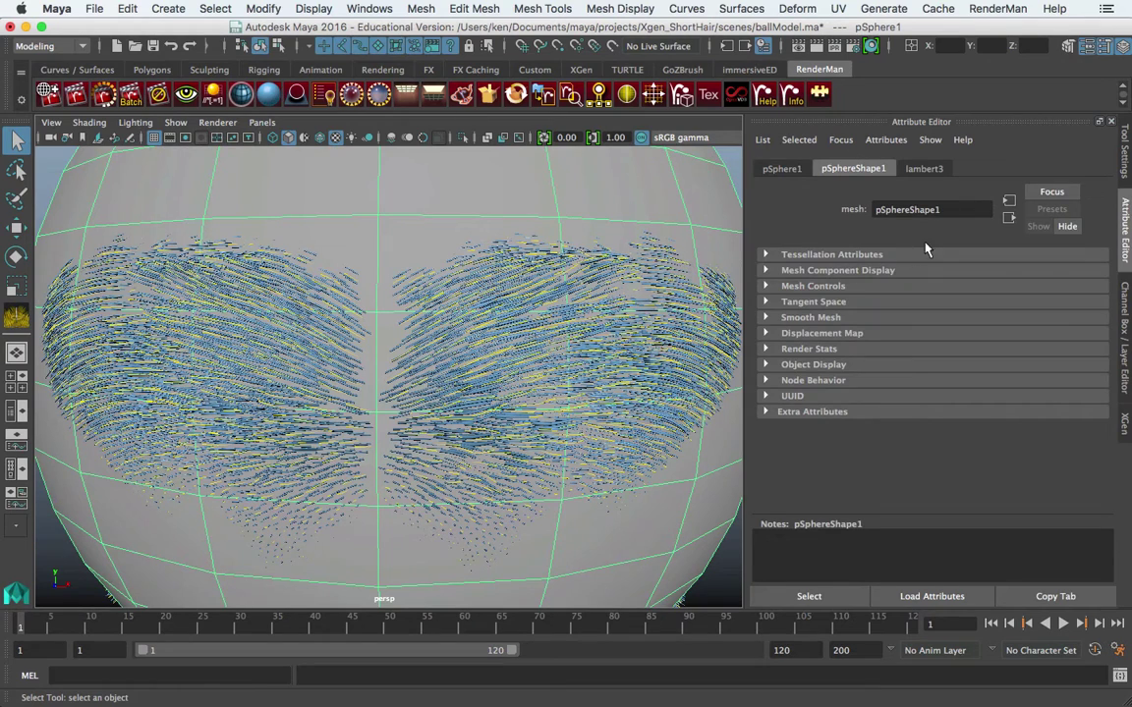
{"action": "left_click", "coordinate": [923, 168]}
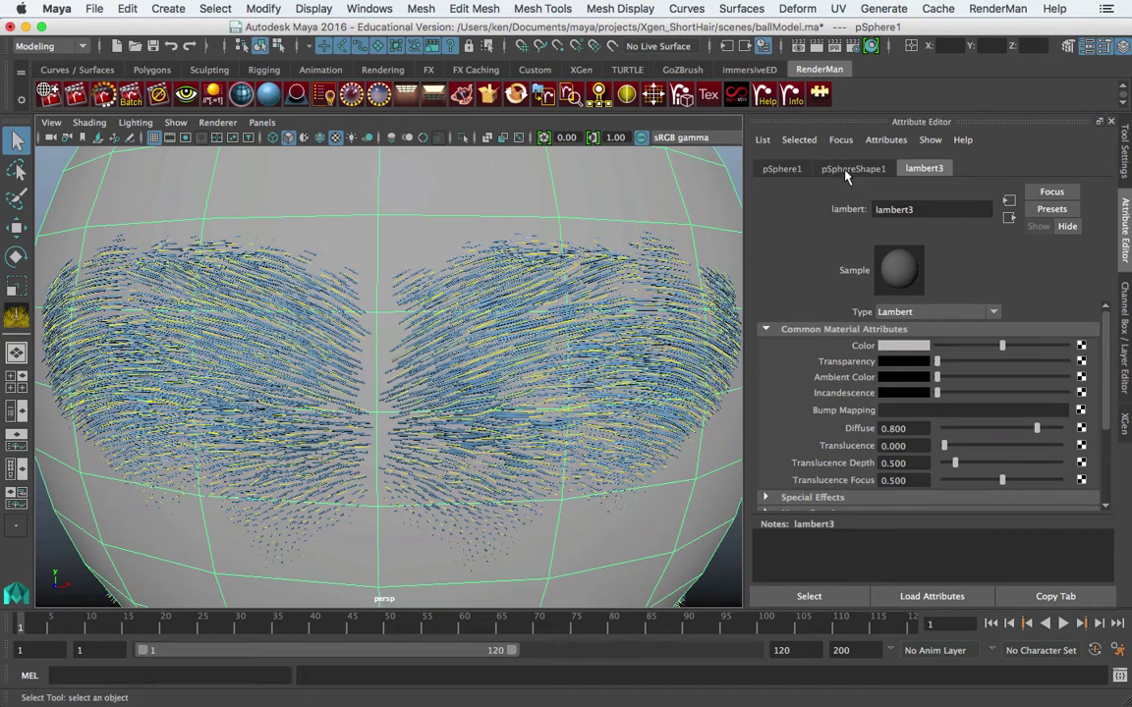
Step: Create a map named custom_color_tonyBaseColor for the tonyBaseColor parameter, with resolution 5.0 and a white start color
{"action": "left_click", "coordinate": [1125, 417]}
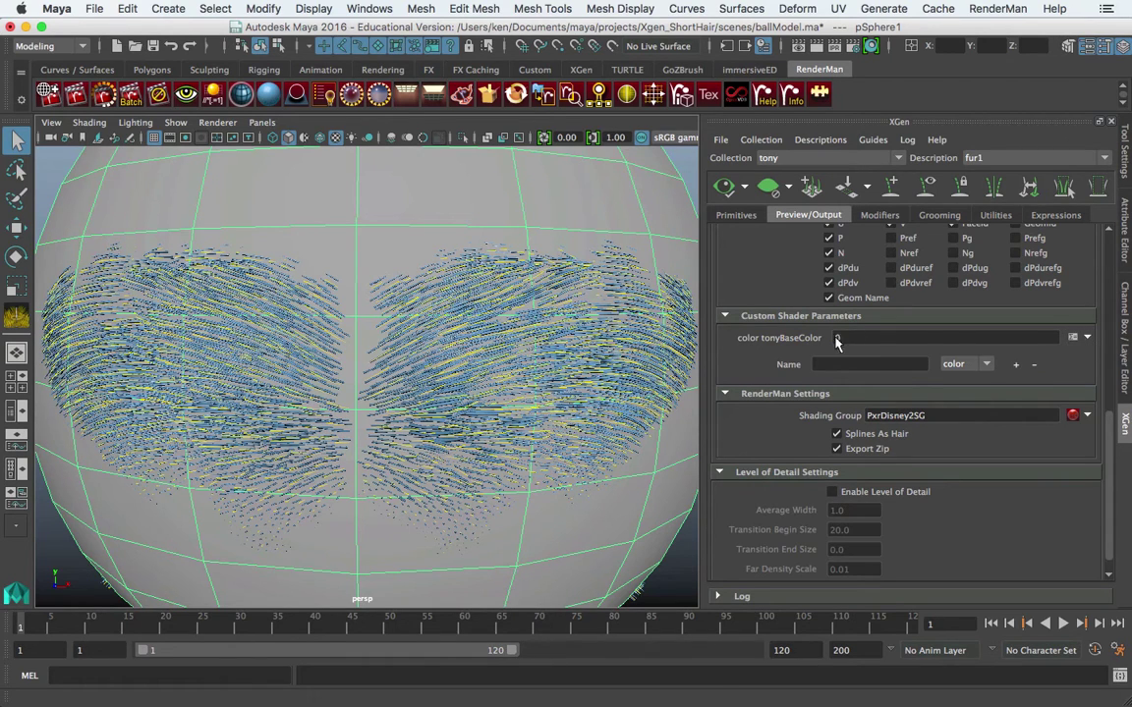
{"action": "left_click", "coordinate": [1086, 338]}
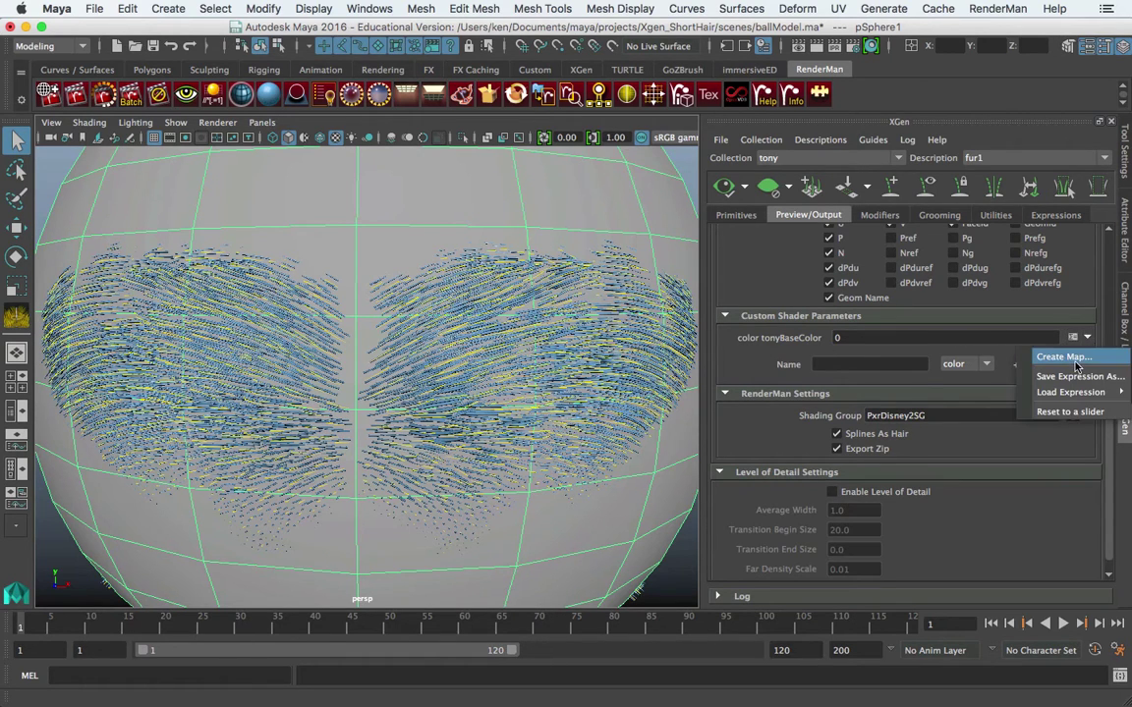
{"action": "left_click", "coordinate": [1077, 362]}
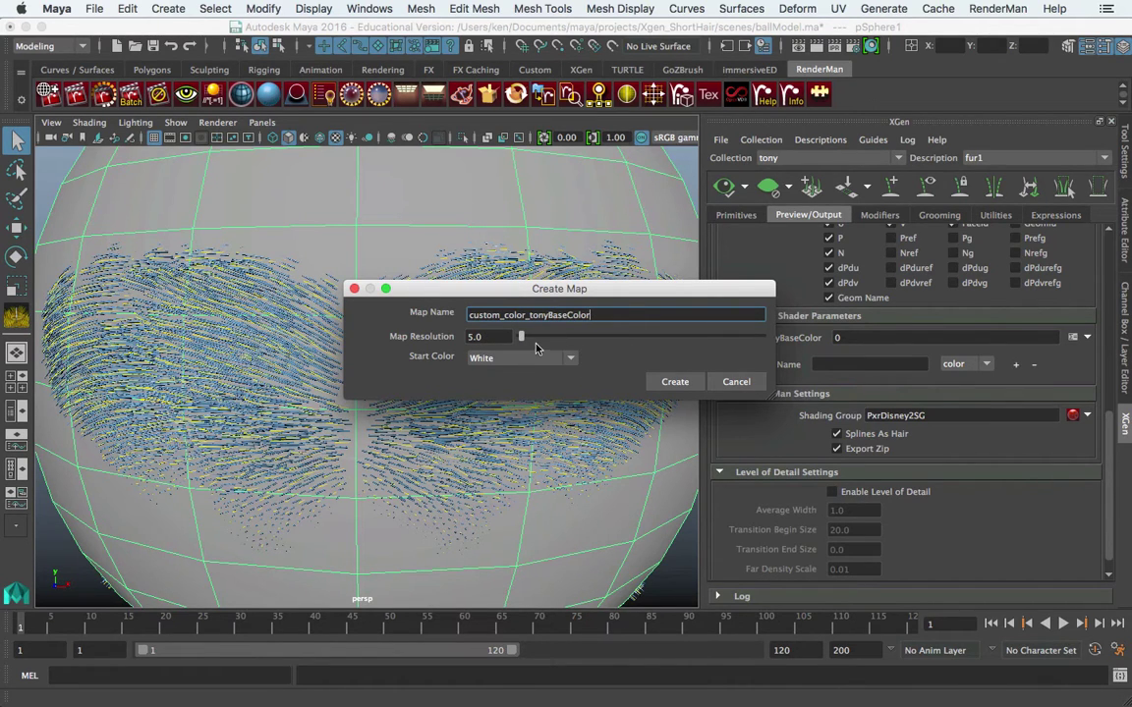
{"action": "left_click", "coordinate": [674, 383]}
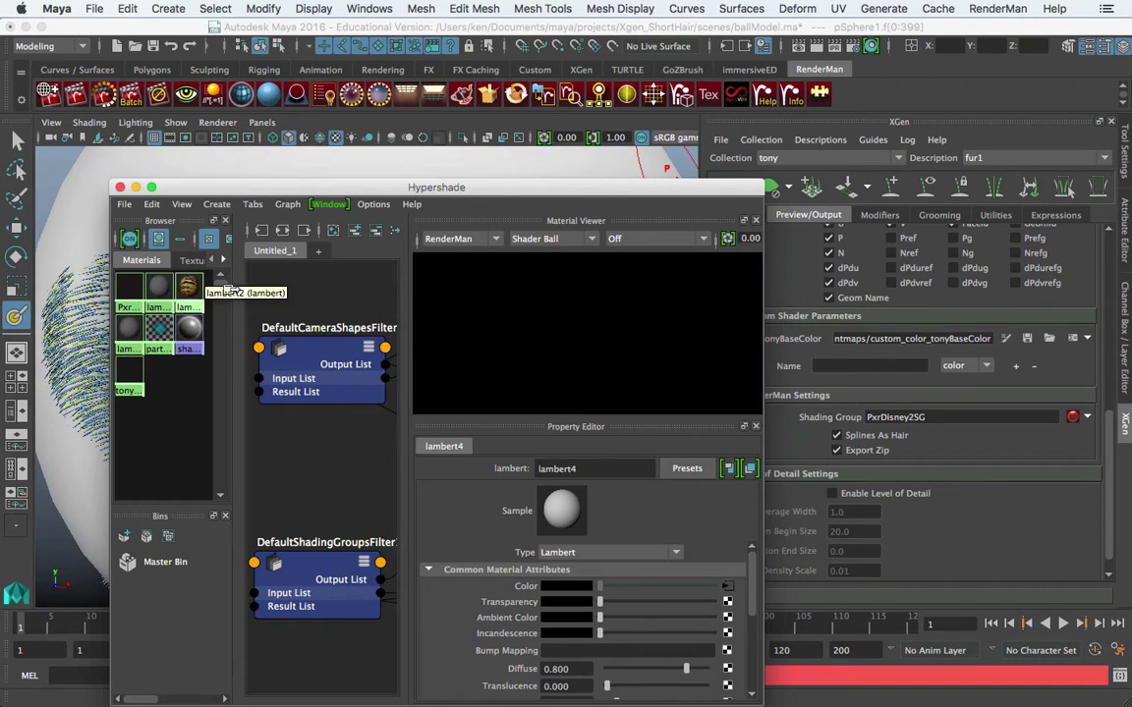
Step: Load tigerTexture.jpg from the project's sourceimages folder into the white file3 texture
{"action": "left_click_drag", "start_coordinate": [234, 297], "coordinate": [295, 295]}
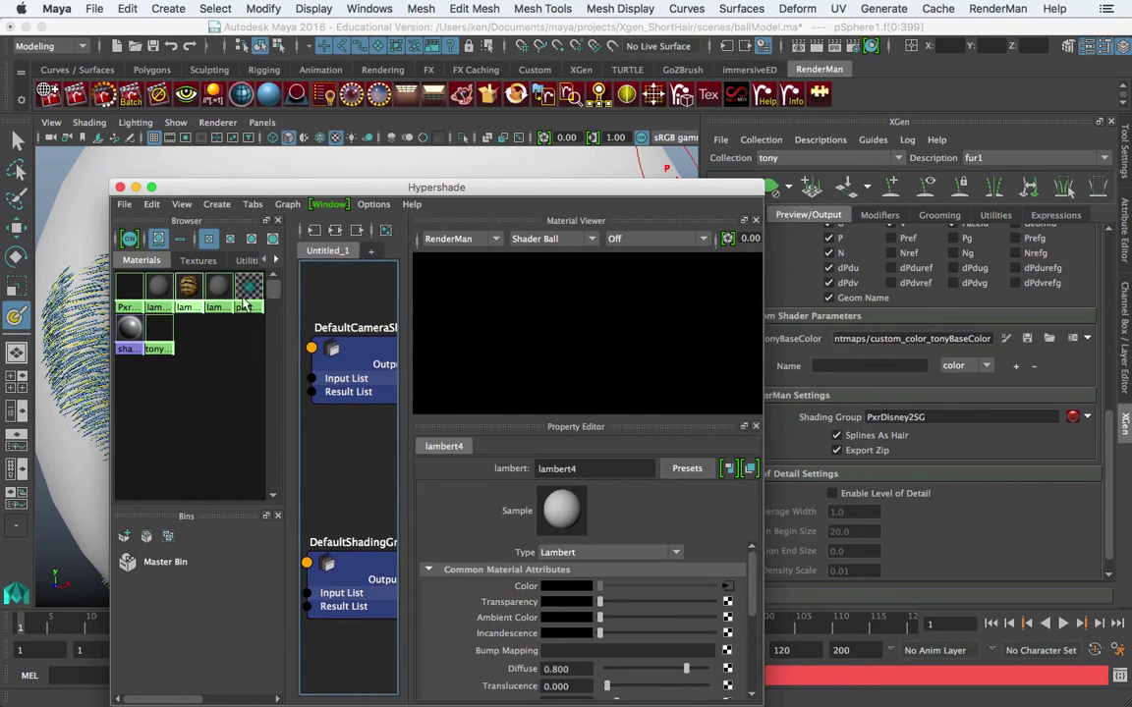
{"action": "left_click", "coordinate": [198, 260]}
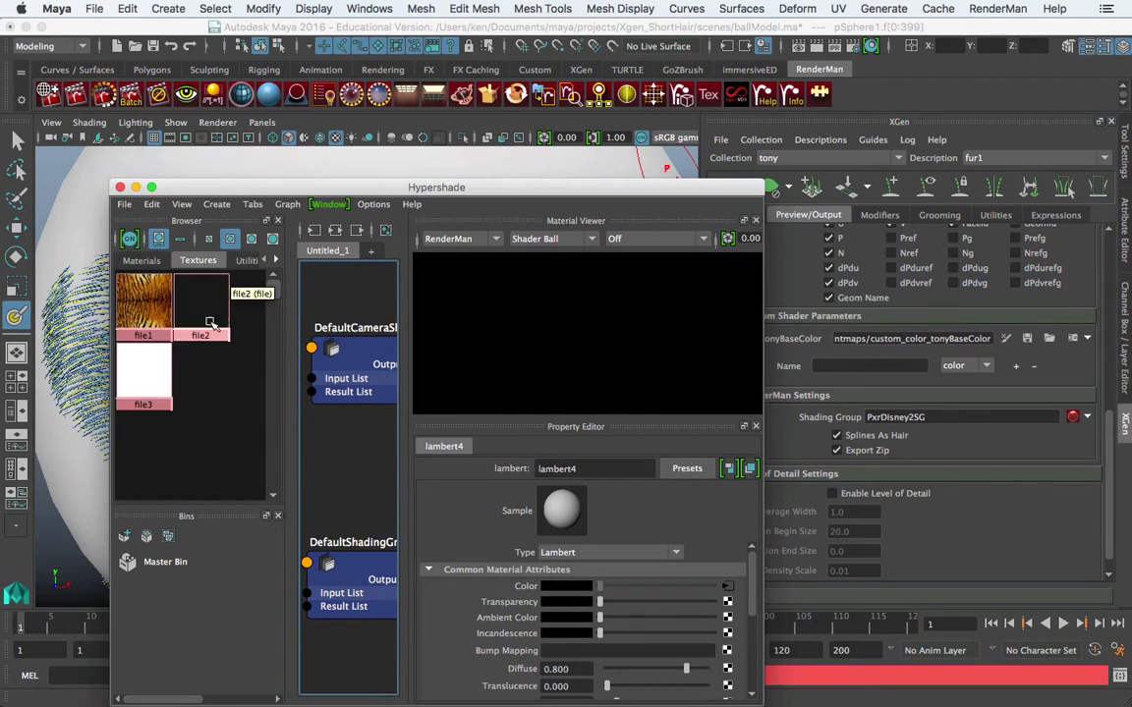
{"action": "double_click", "coordinate": [151, 364]}
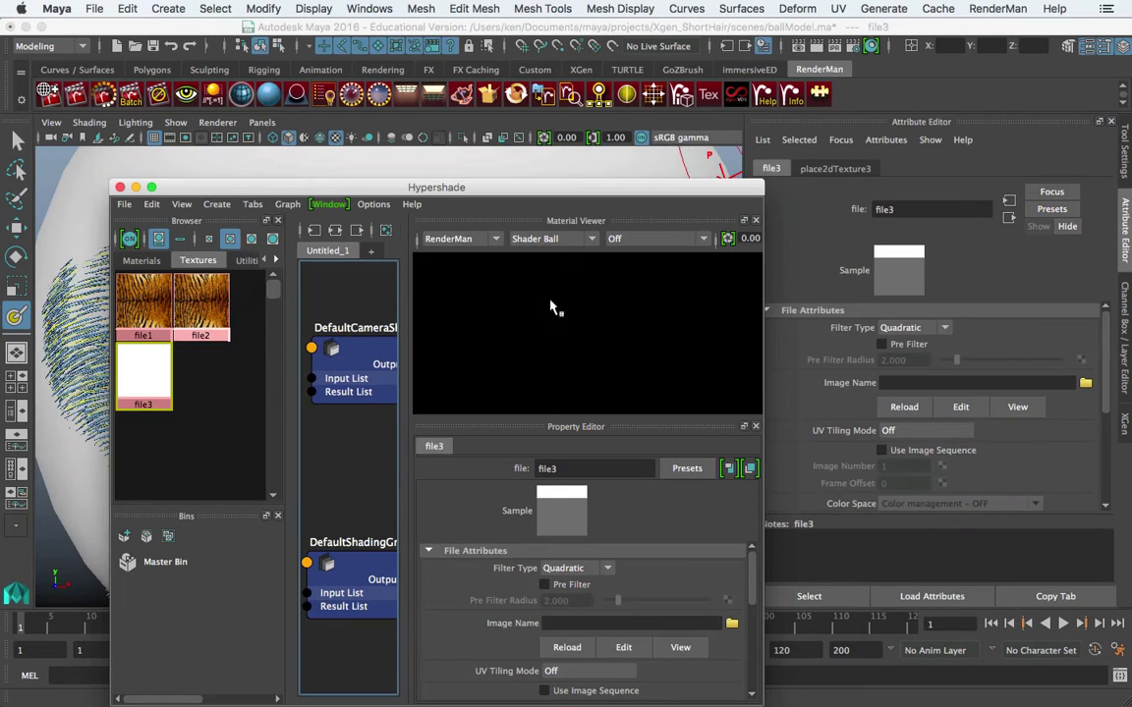
{"action": "left_click_drag", "start_coordinate": [492, 187], "coordinate": [374, 327]}
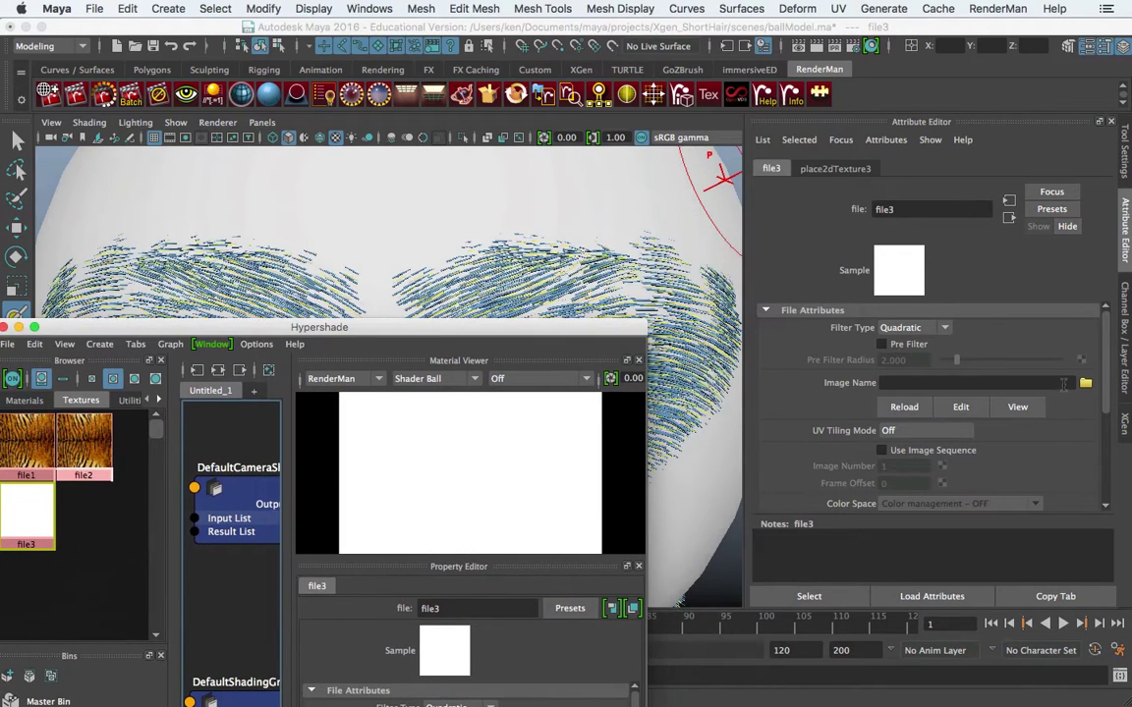
{"action": "left_click", "coordinate": [1085, 383]}
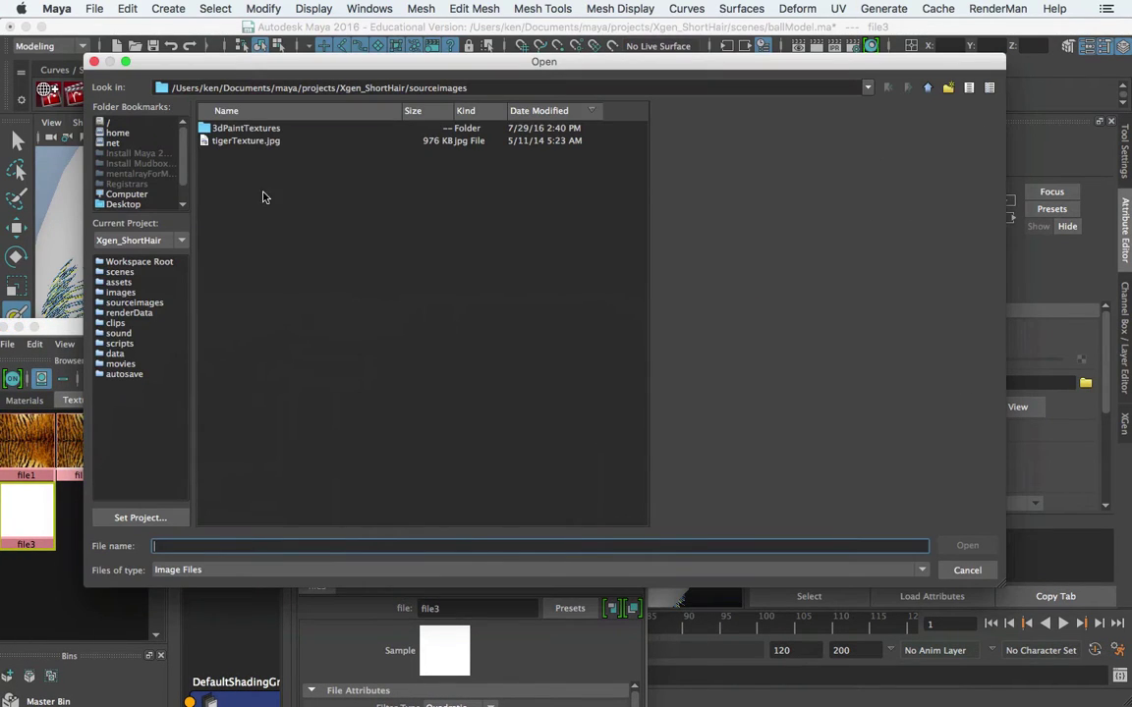
{"action": "left_click", "coordinate": [245, 141]}
{"action": "key", "text": "Return"}
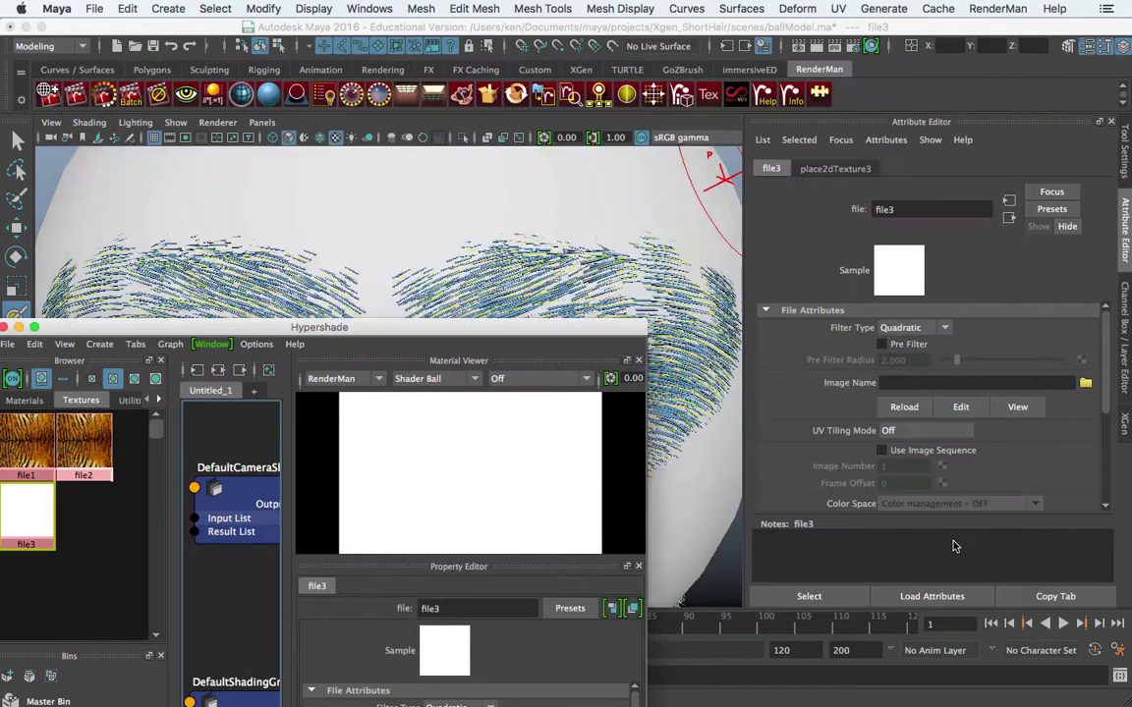
Step: Select the sphere and assign the existing tonyShader material to it
{"action": "left_click", "coordinate": [732, 458]}
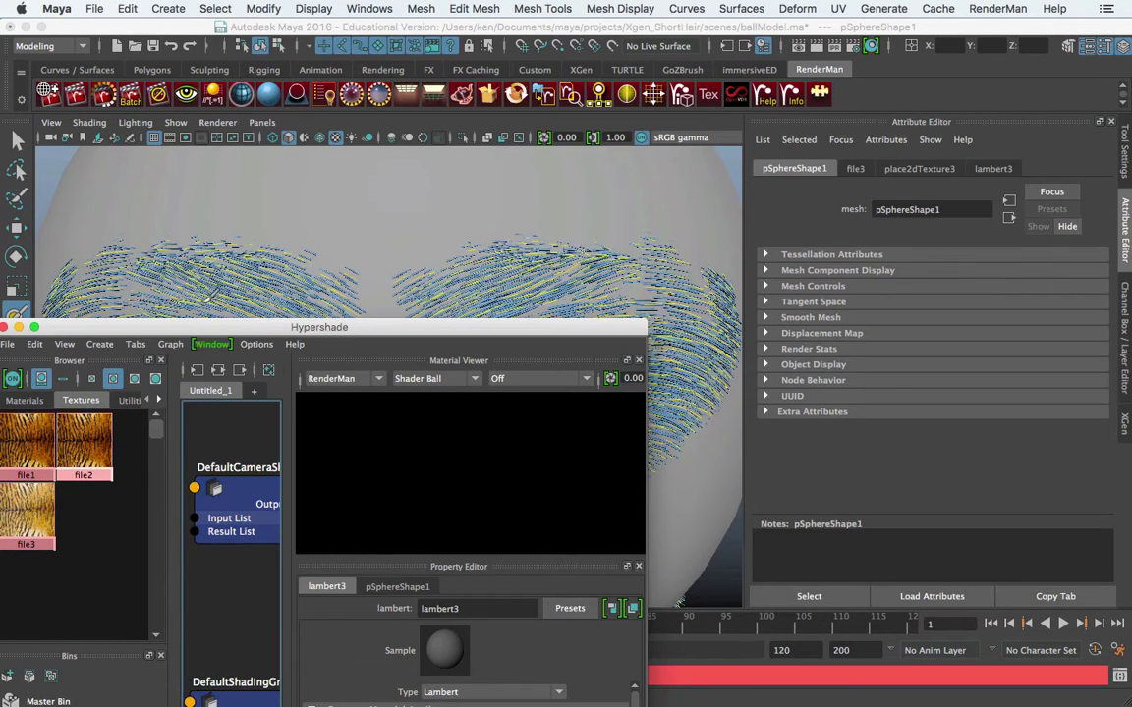
{"action": "left_click", "coordinate": [17, 228]}
{"action": "left_click", "coordinate": [420, 233]}
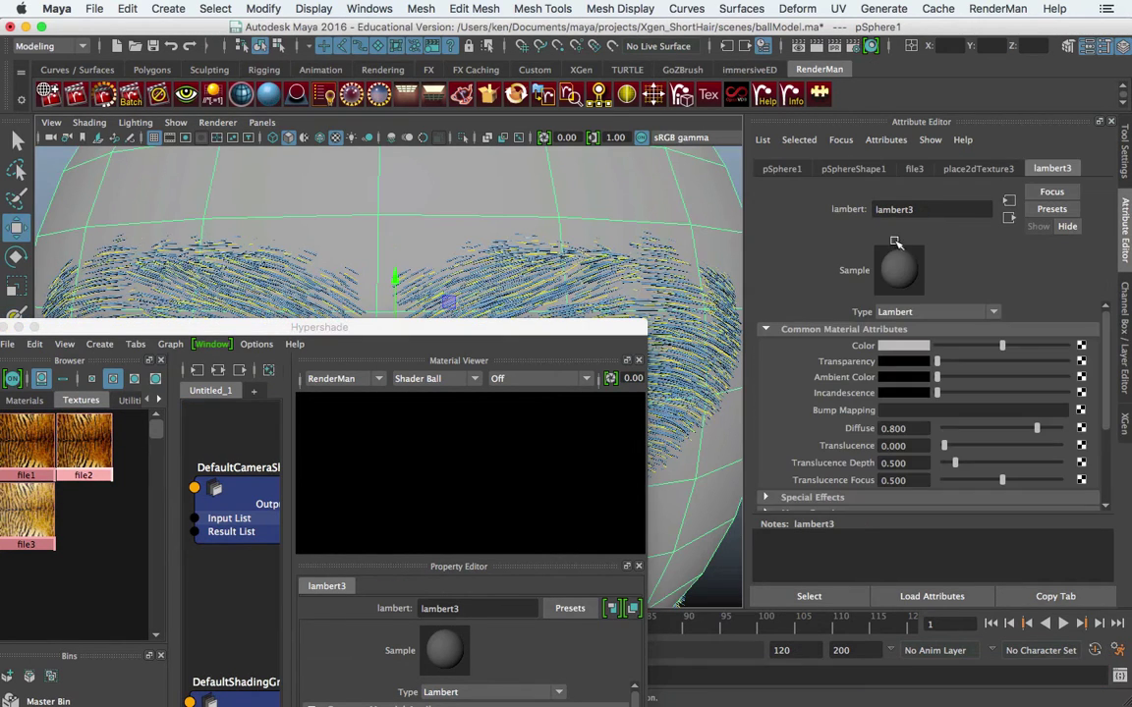
{"action": "left_click", "coordinate": [1123, 421]}
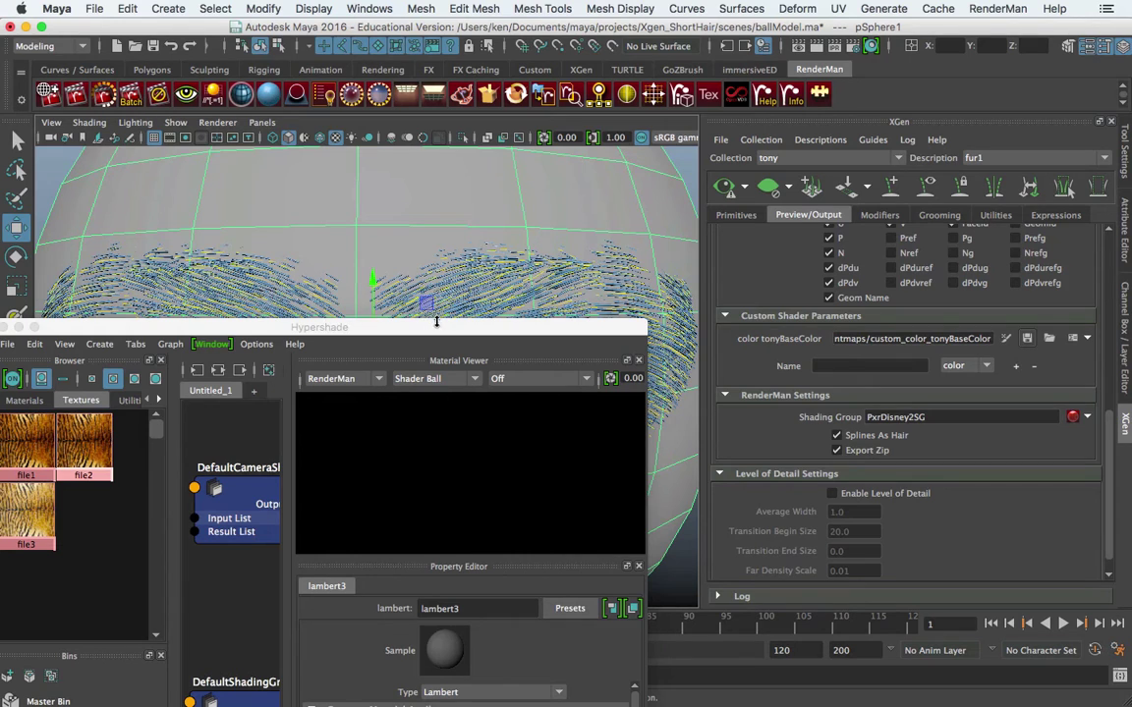
{"action": "left_click_drag", "start_coordinate": [410, 330], "coordinate": [427, 398]}
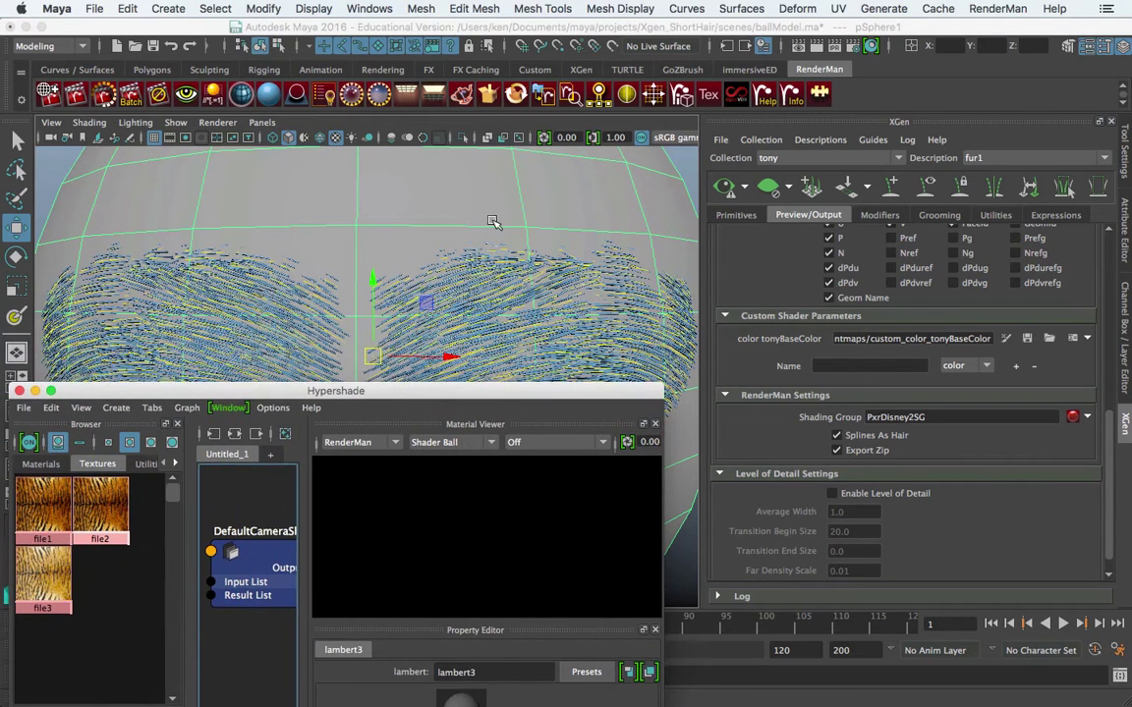
{"action": "left_click", "coordinate": [438, 202]}
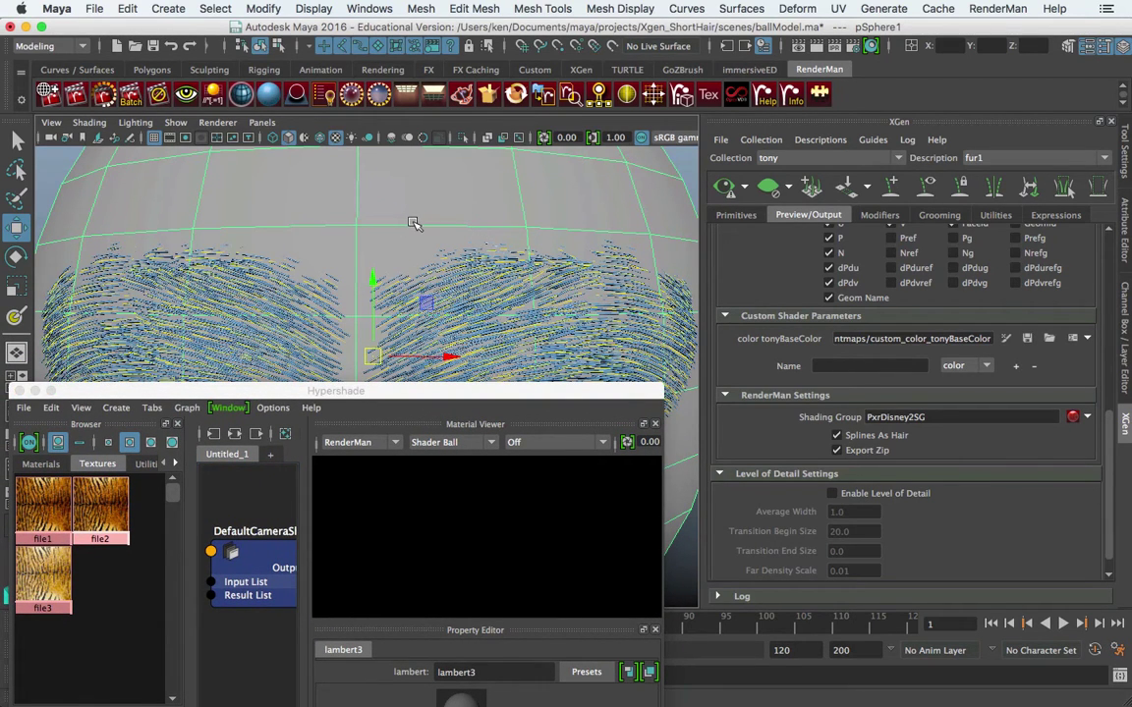
{"action": "right_click_drag", "start_coordinate": [449, 190], "coordinate": [501, 558]}
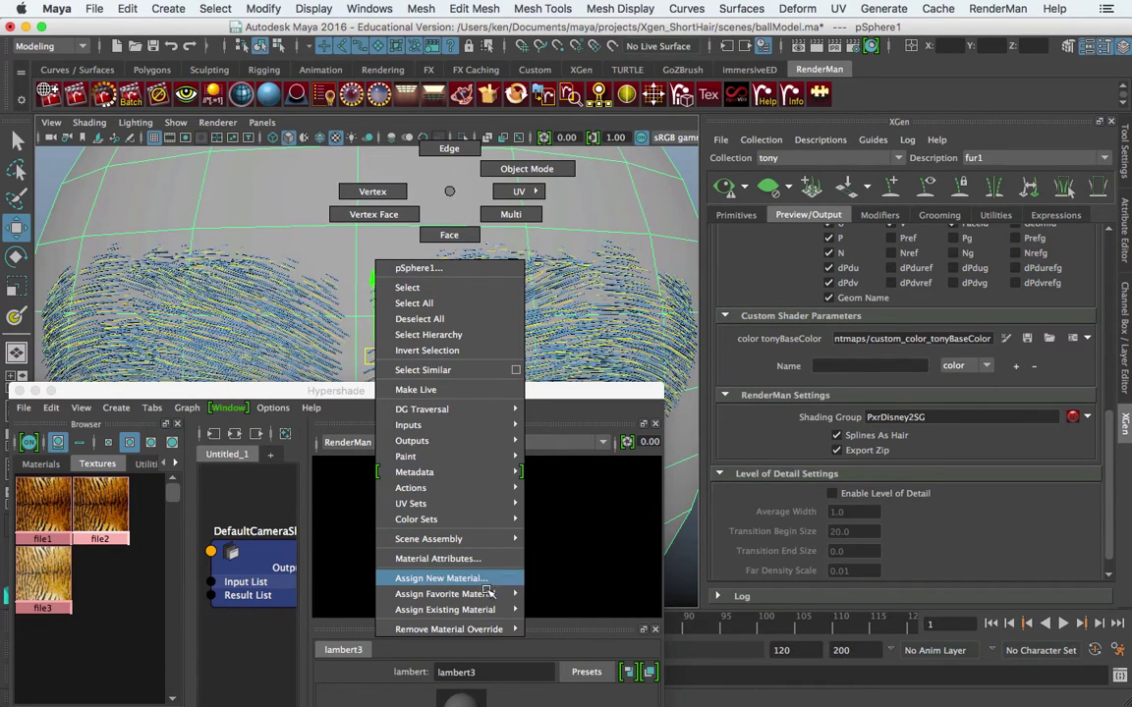
{"action": "mouse_move", "coordinate": [462, 609]}
{"action": "left_click", "coordinate": [568, 626]}
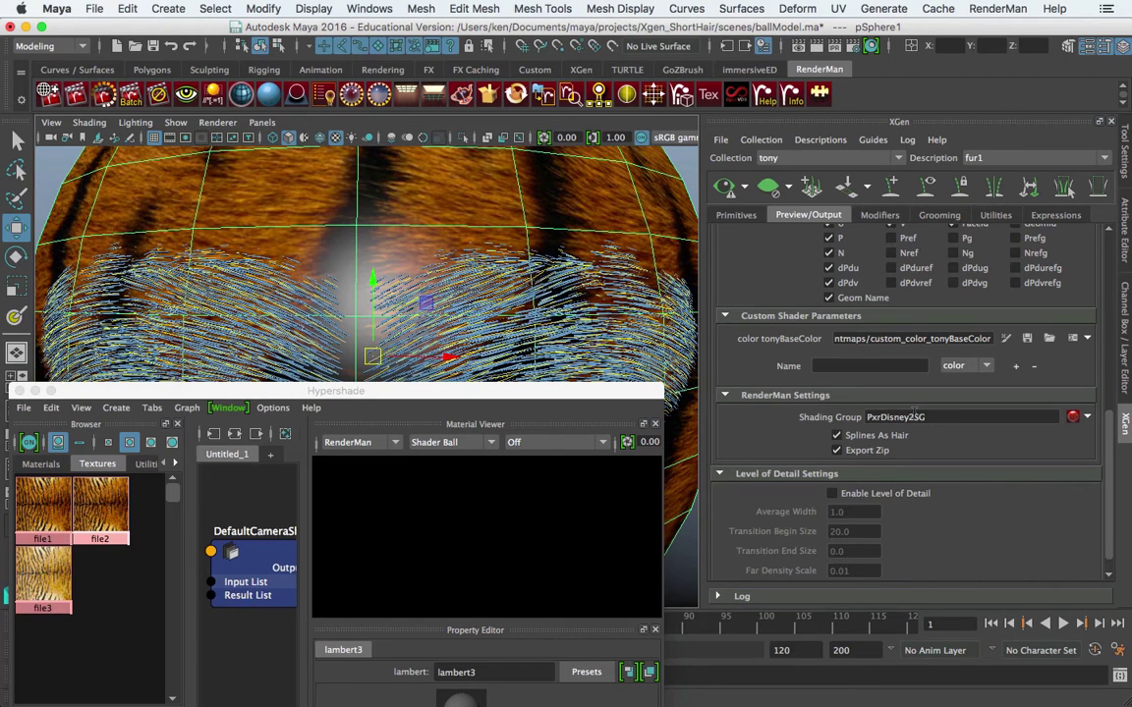
Step: Connect a PxrPrimvar pattern node to the Base Color of the fur's PxrDisney2 material
{"action": "key", "text": "ctrl+a"}
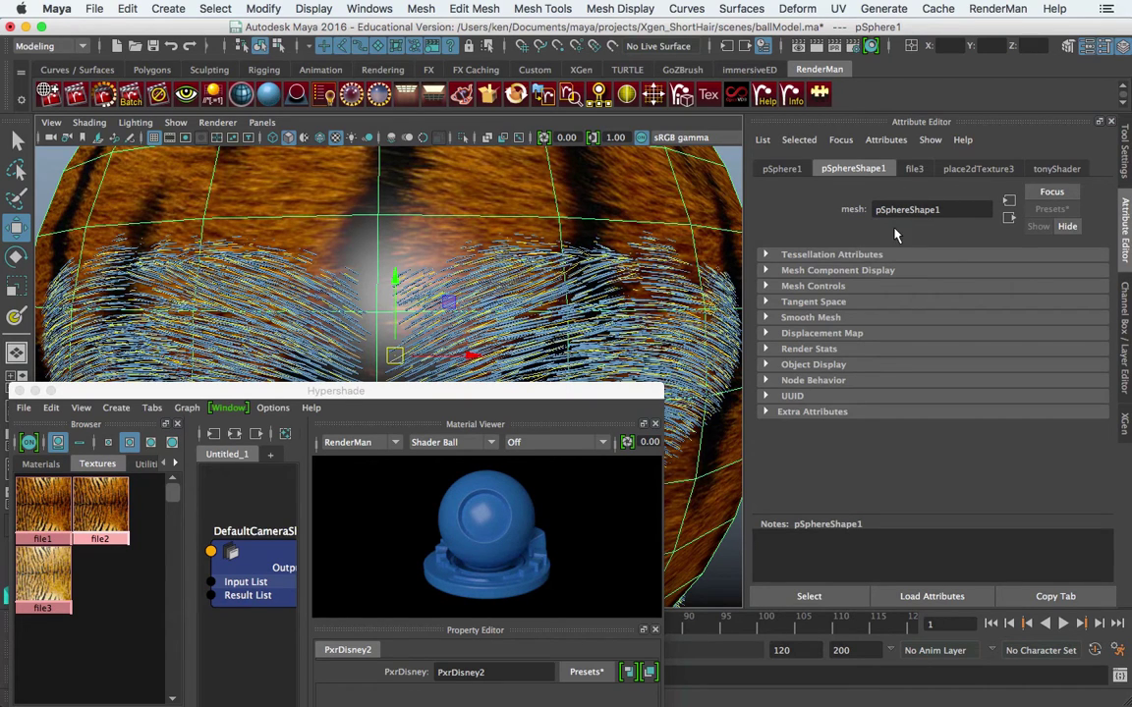
{"action": "left_click", "coordinate": [503, 249]}
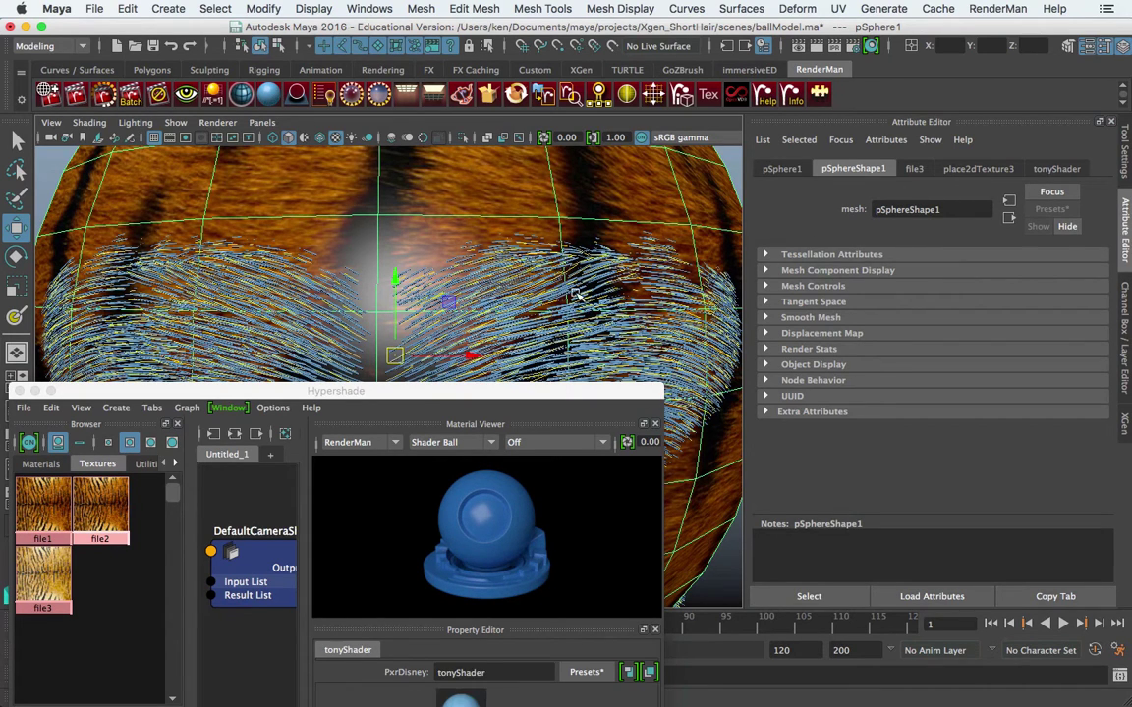
{"action": "key", "text": "ctrl+a"}
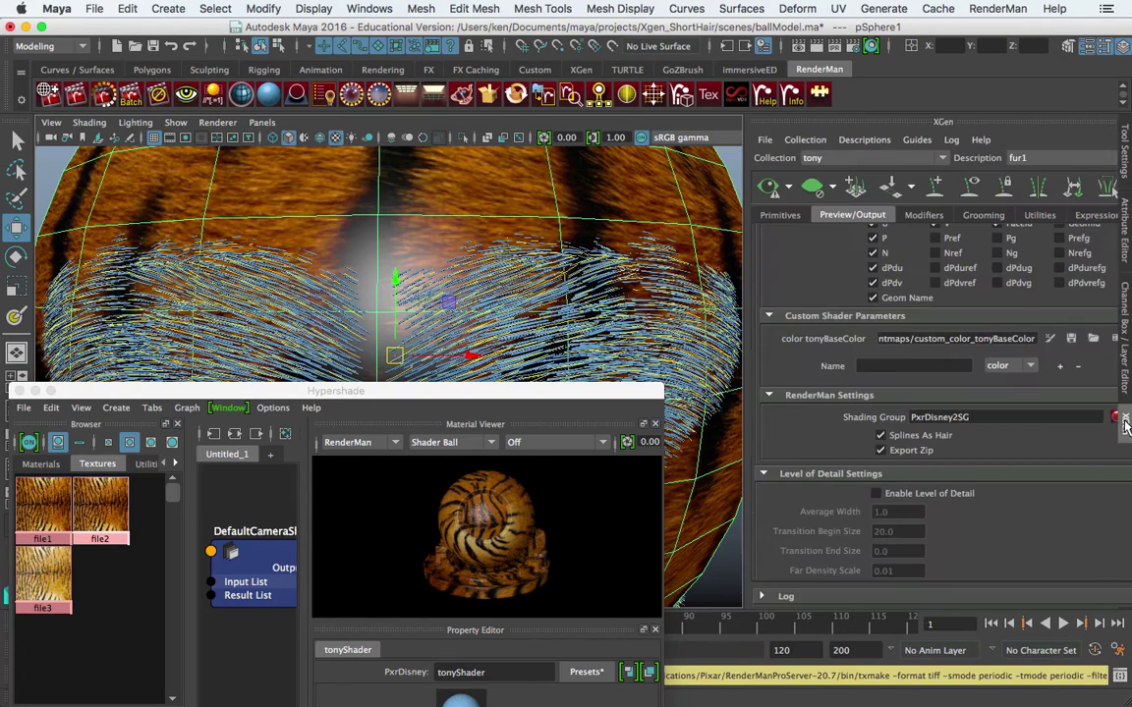
{"action": "left_click", "coordinate": [1072, 417]}
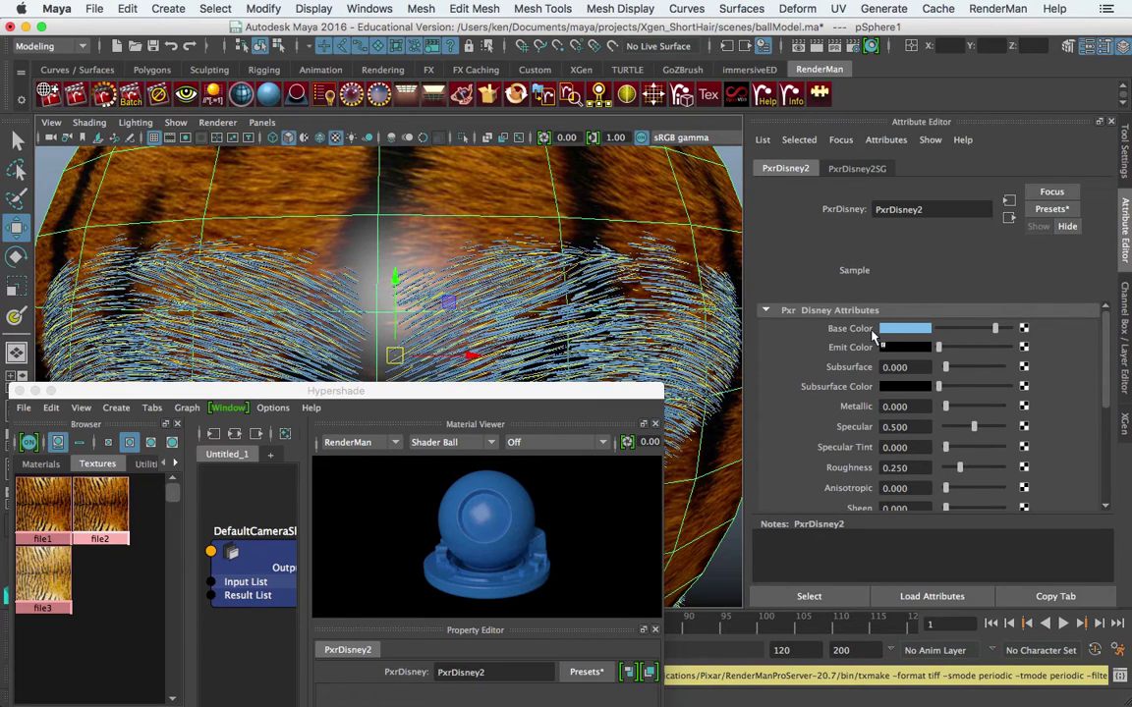
{"action": "left_click", "coordinate": [1024, 329]}
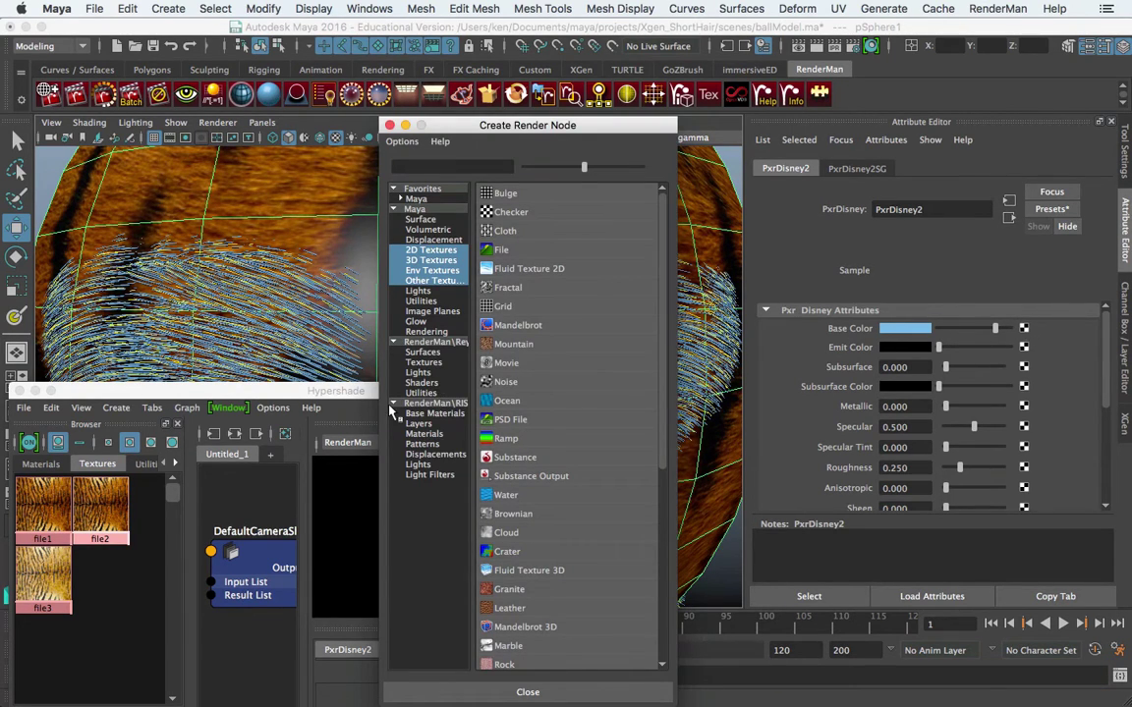
{"action": "left_click", "coordinate": [423, 393]}
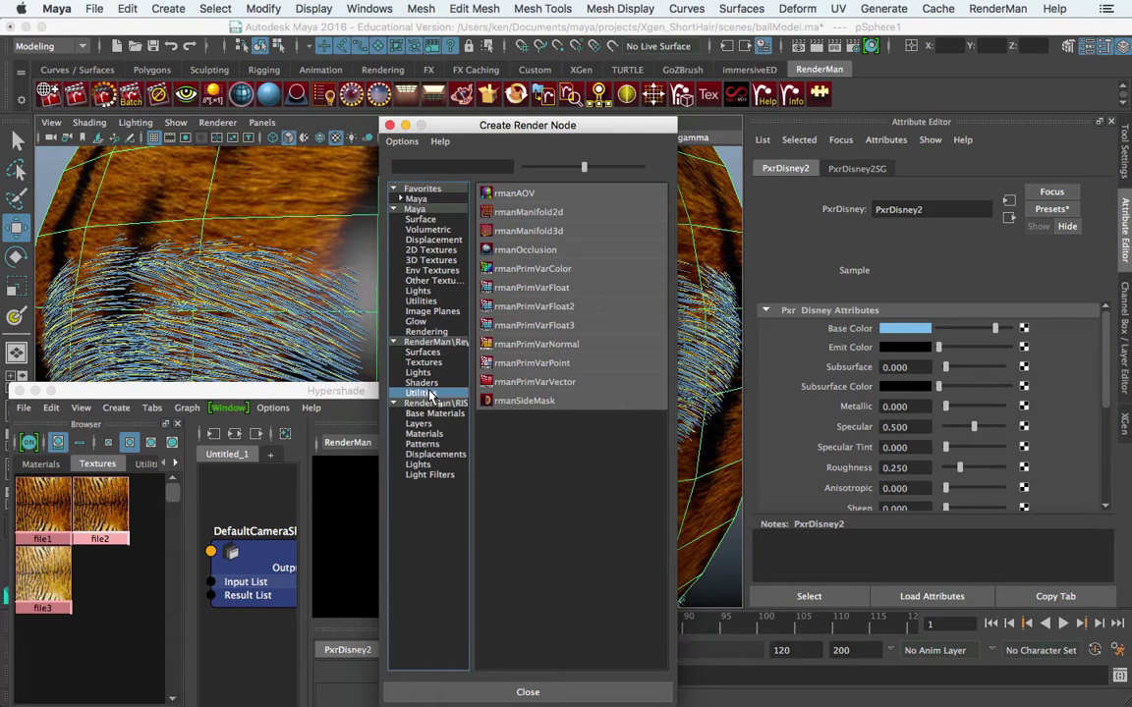
{"action": "left_click", "coordinate": [423, 444]}
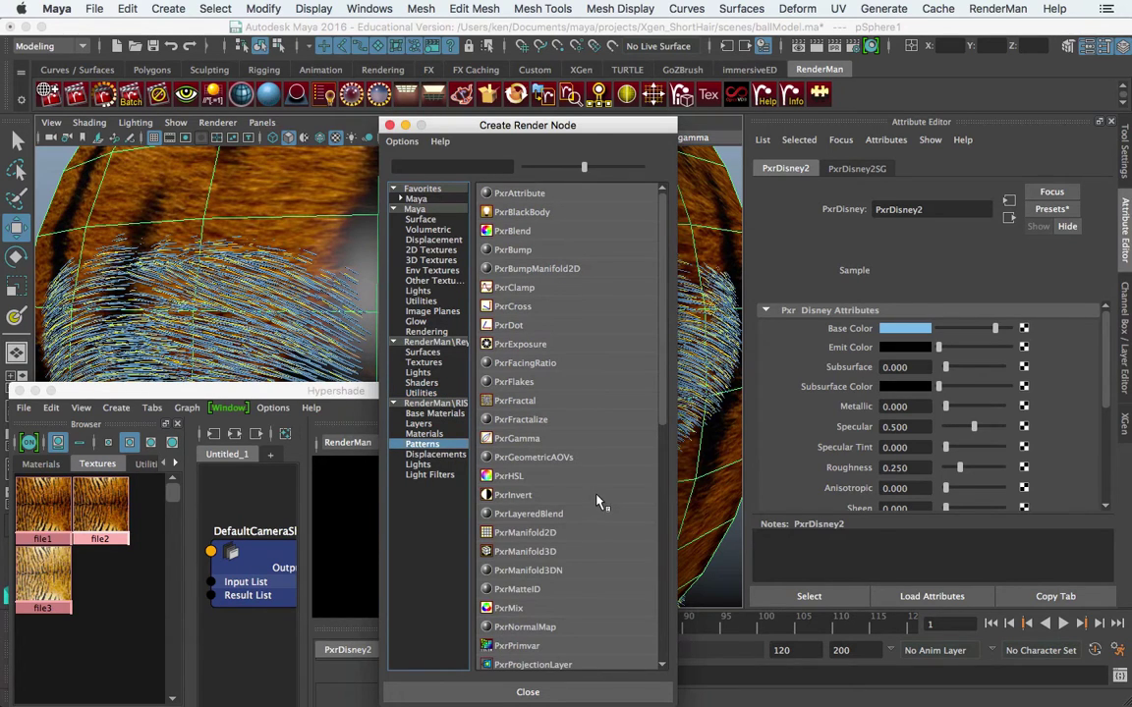
{"action": "left_click", "coordinate": [503, 647]}
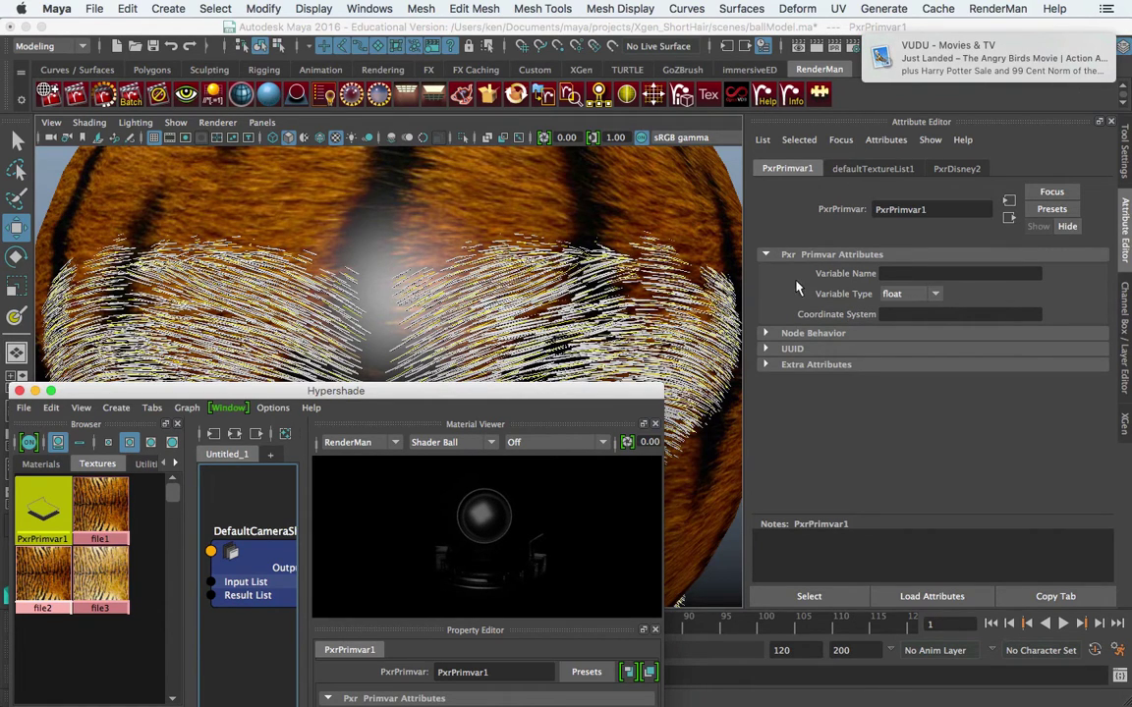
Step: Set the PxrPrimvar node's variable type to color and variable name to tonyBaseColor, and close the Hypershade
{"action": "left_click", "coordinate": [934, 296]}
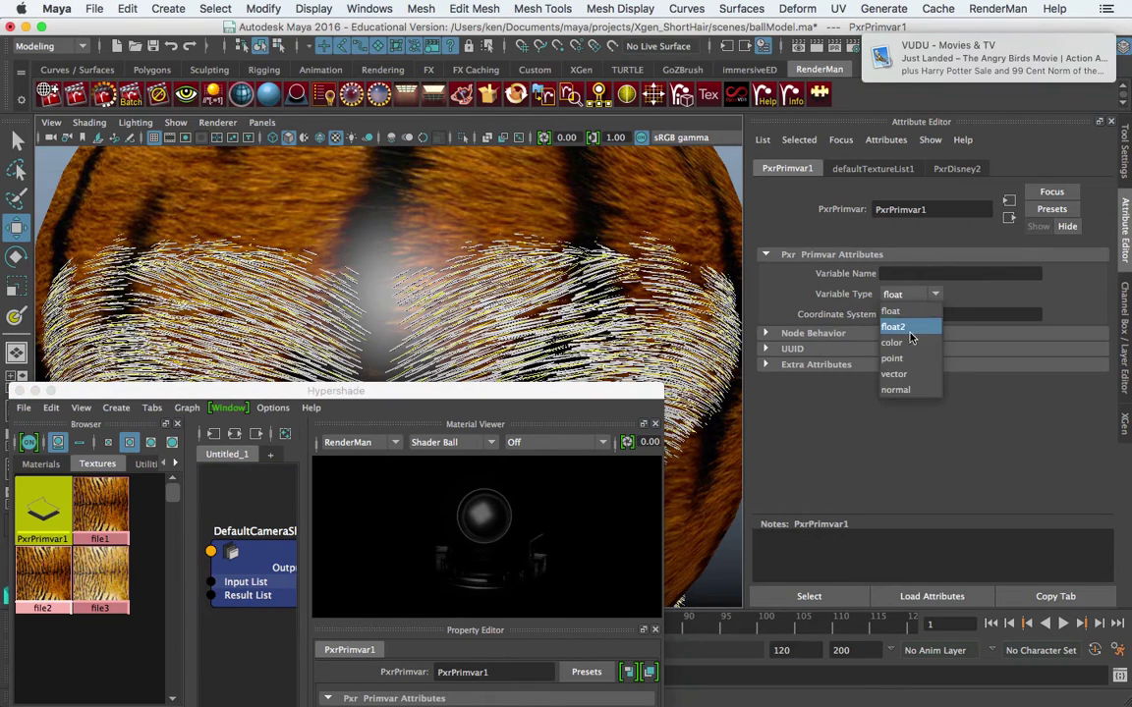
{"action": "left_click", "coordinate": [899, 337]}
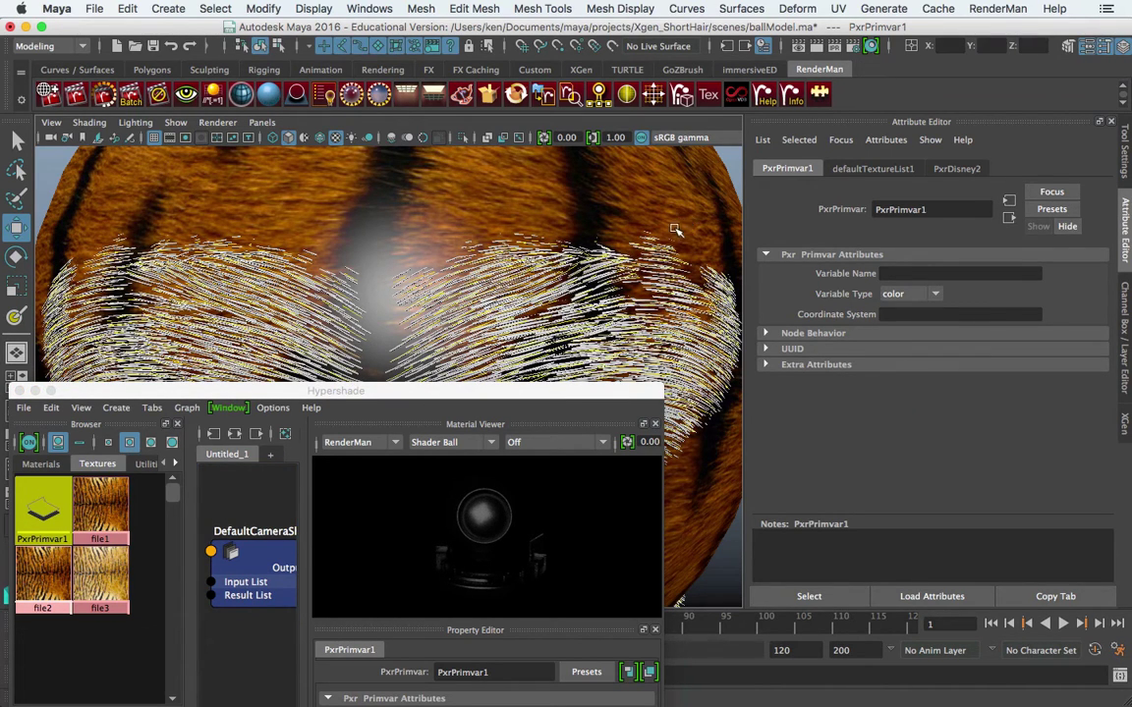
{"action": "left_click", "coordinate": [1126, 423]}
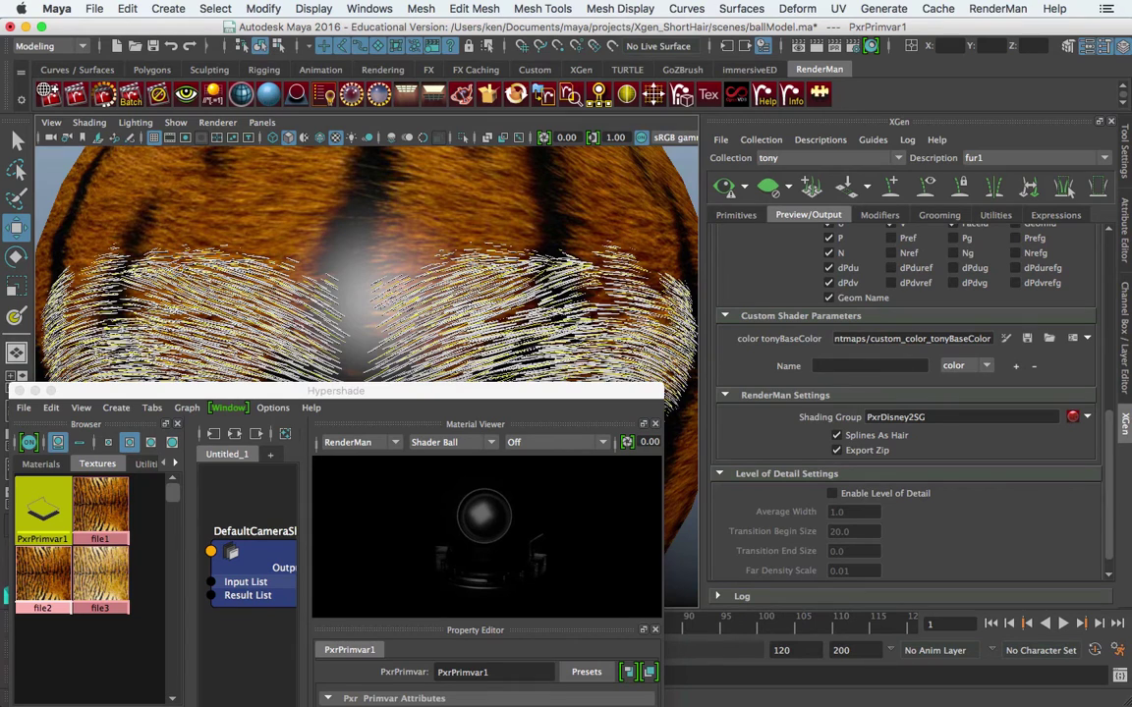
{"action": "left_click", "coordinate": [1126, 245]}
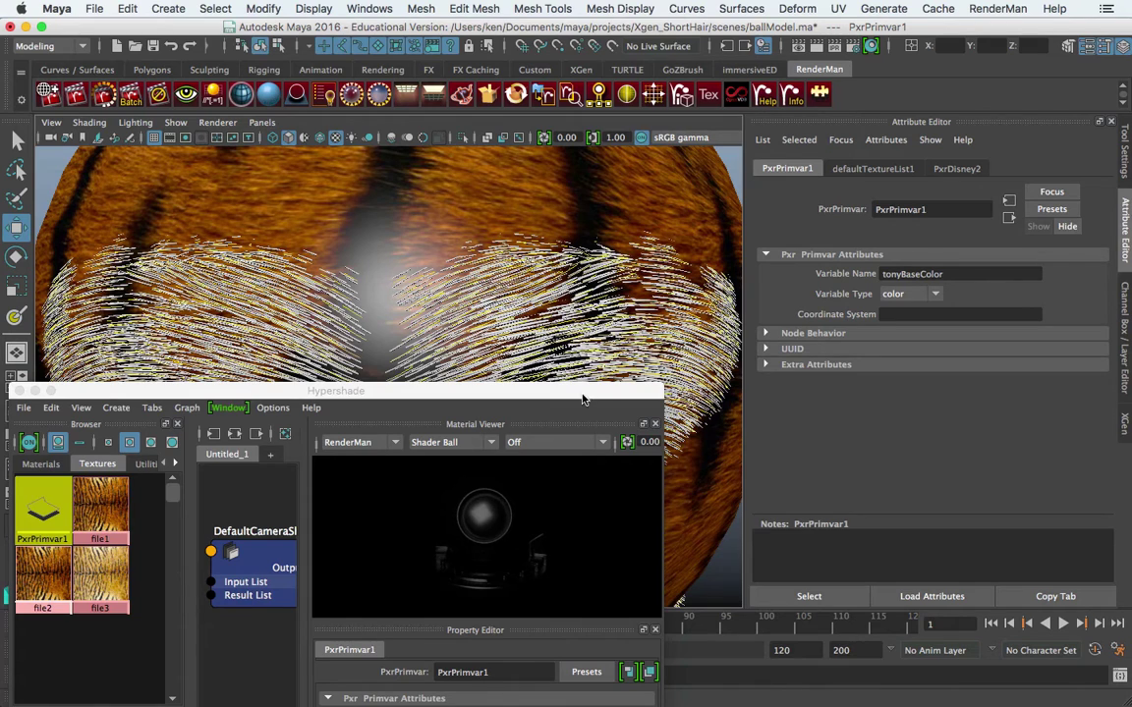
{"action": "left_click_drag", "start_coordinate": [143, 386], "coordinate": [346, 365]}
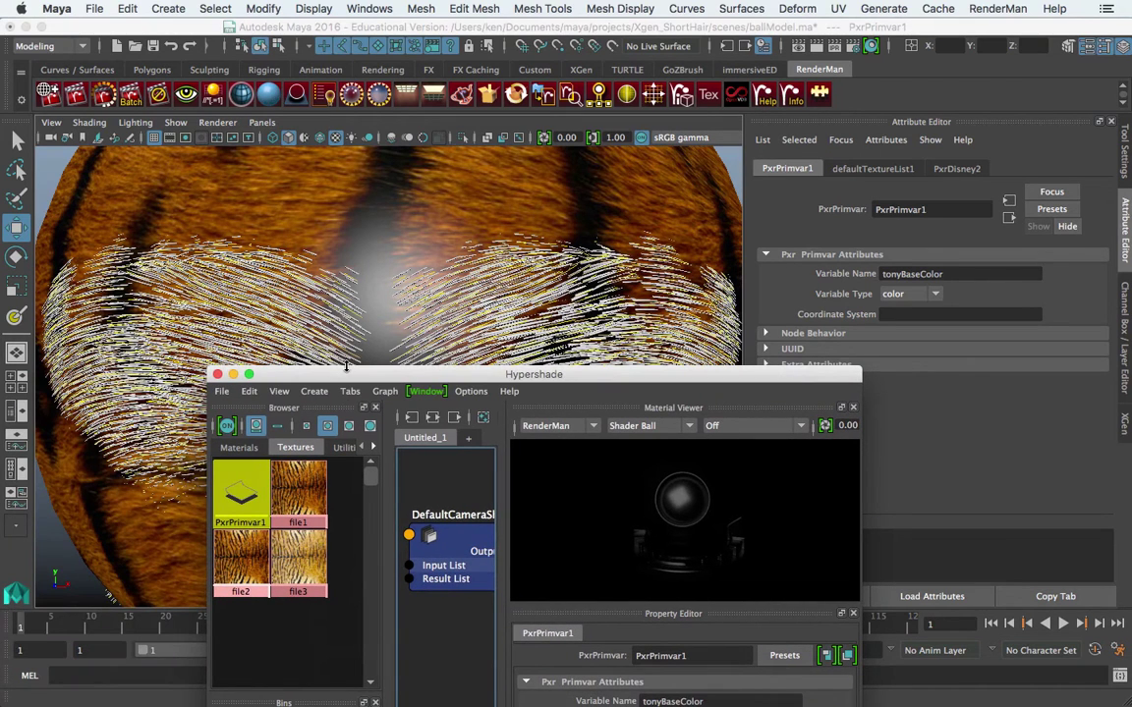
{"action": "left_click", "coordinate": [217, 375]}
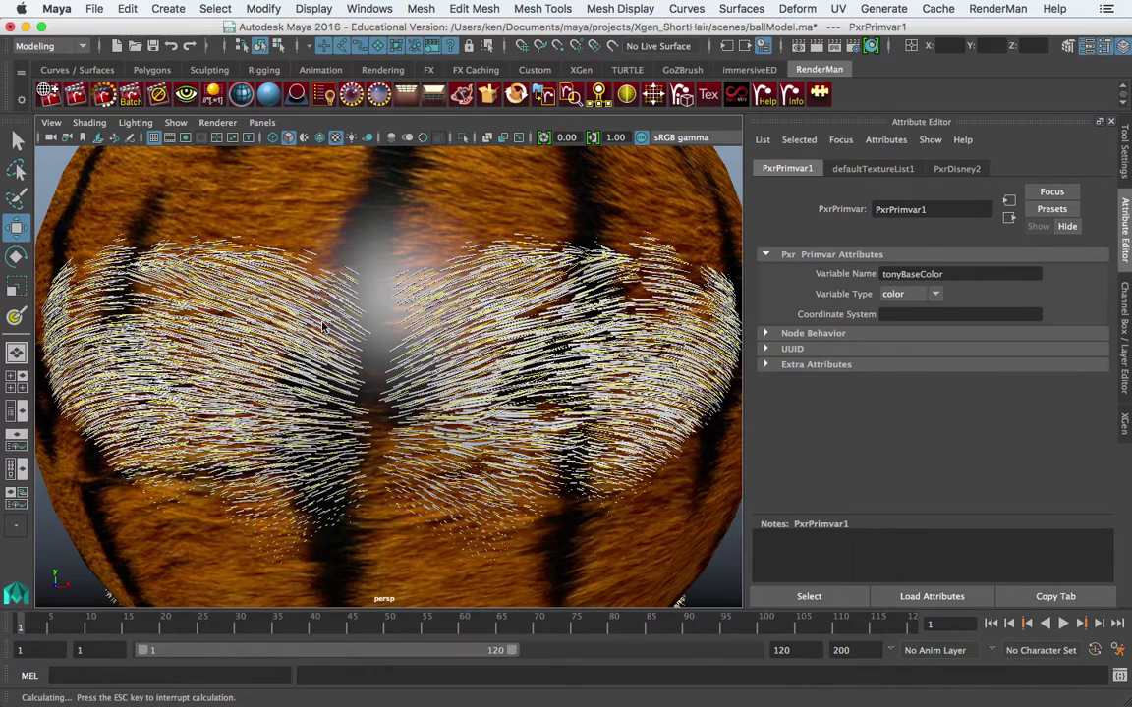
Step: Render the ball with RenderMan to examine the fur color, and quit the render viewer
{"action": "left_click", "coordinate": [76, 96]}
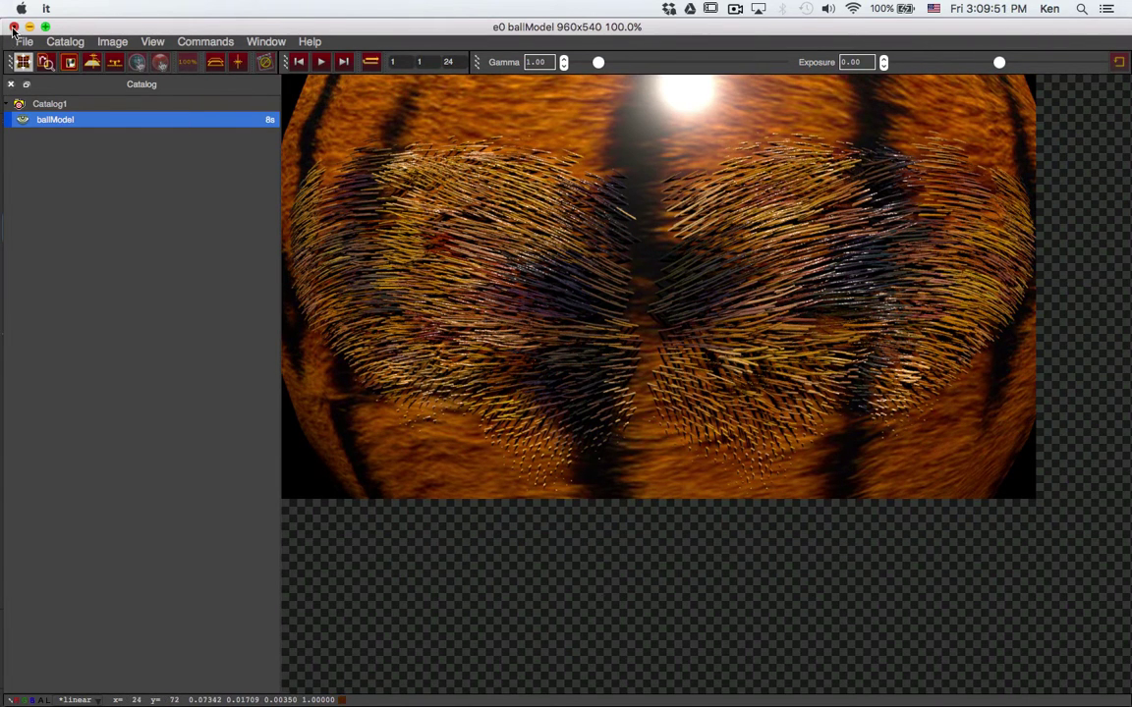
{"action": "key", "text": "super+q"}
{"action": "left_click", "coordinate": [539, 377]}
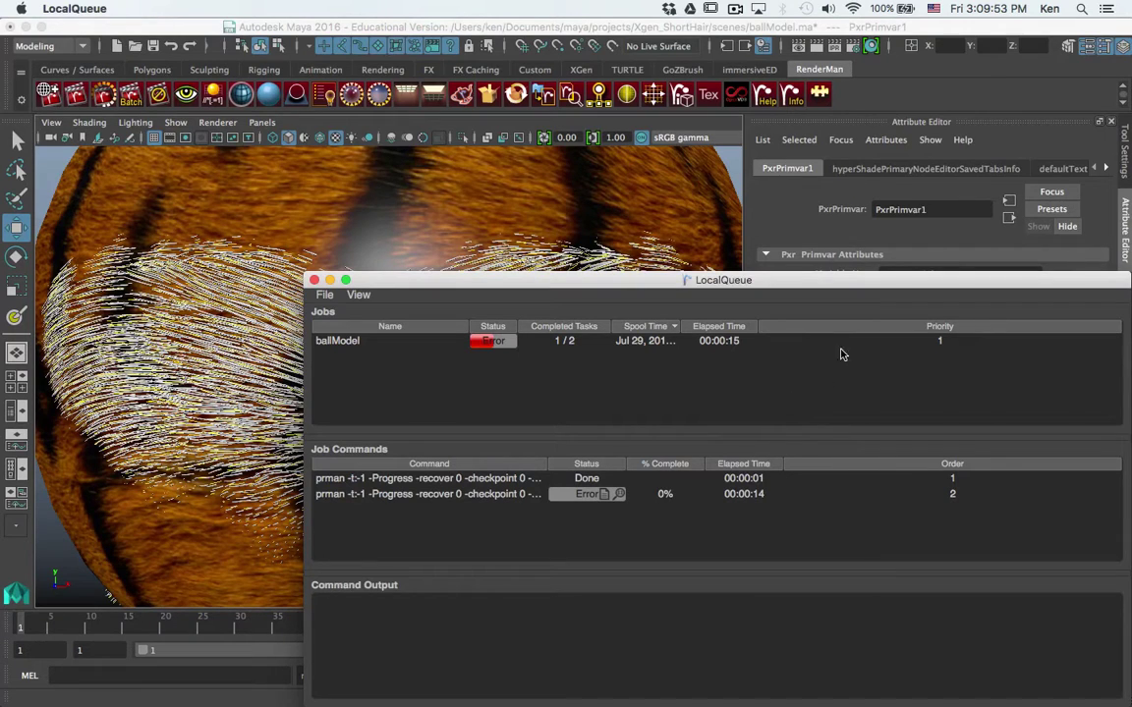
{"action": "left_click_drag", "start_coordinate": [1089, 288], "coordinate": [848, 463]}
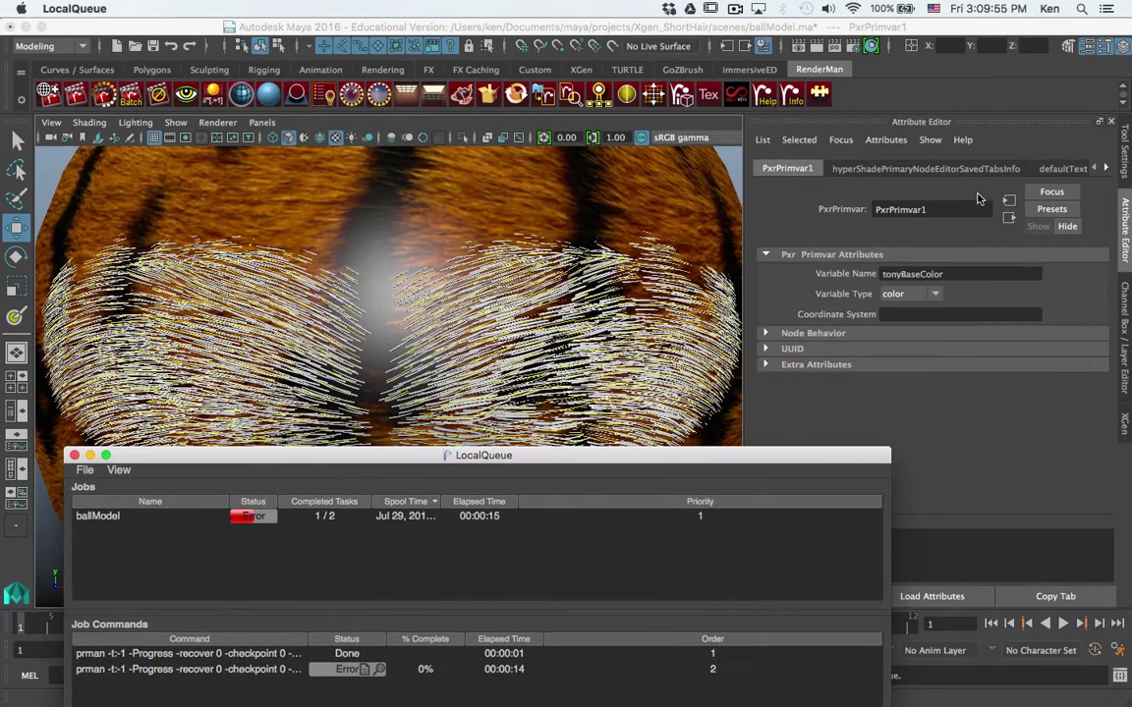
Step: Comb the fur1 groom across the front of the ball with an enlarged Pose brush
{"action": "left_click", "coordinate": [1122, 421]}
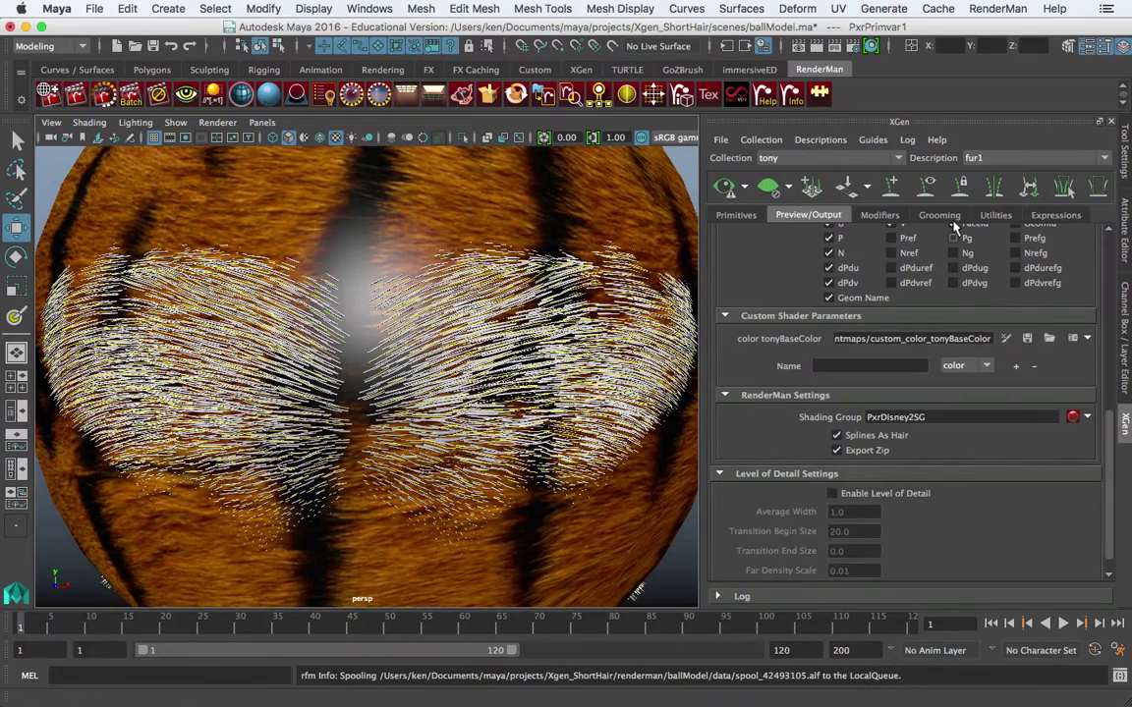
{"action": "left_click", "coordinate": [923, 214]}
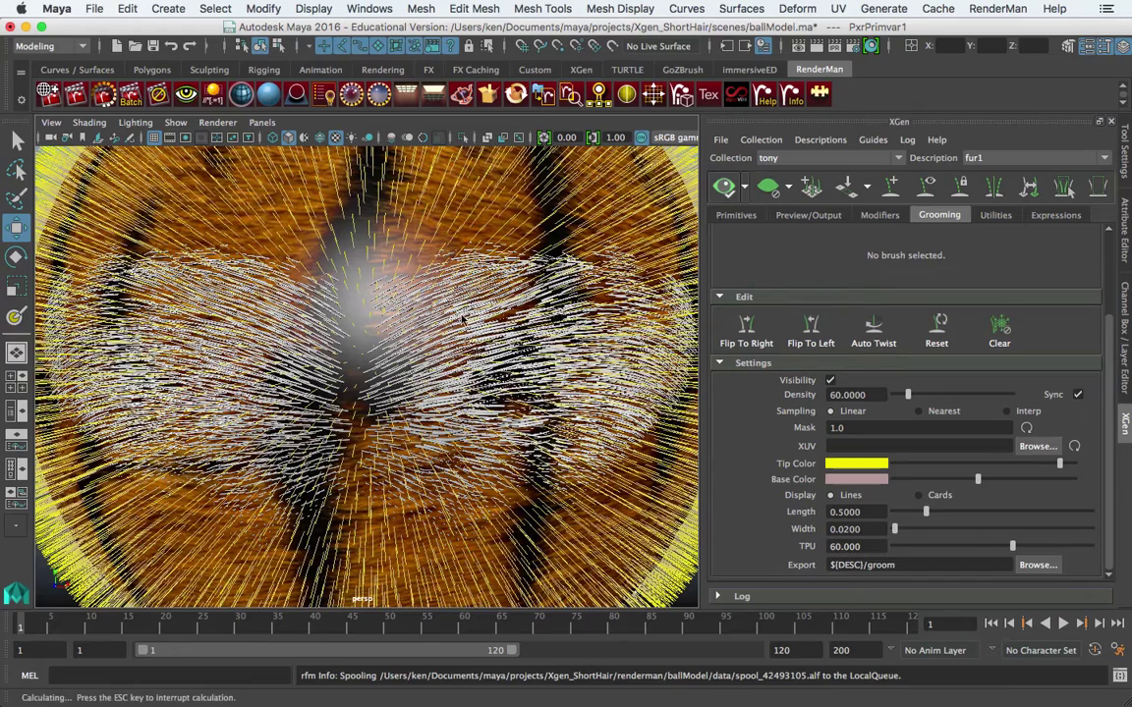
{"action": "scroll", "coordinate": [462, 317], "scroll_direction": "down", "scroll_amount": 5}
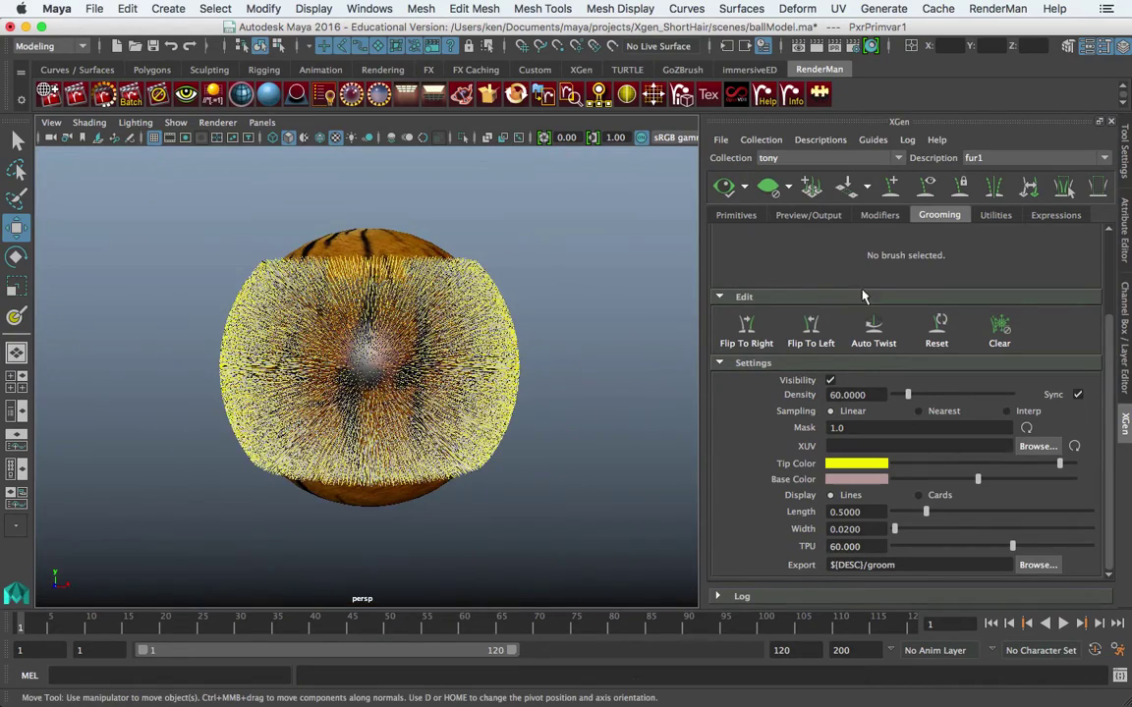
{"action": "scroll", "coordinate": [1106, 315], "scroll_direction": "up", "scroll_amount": 3}
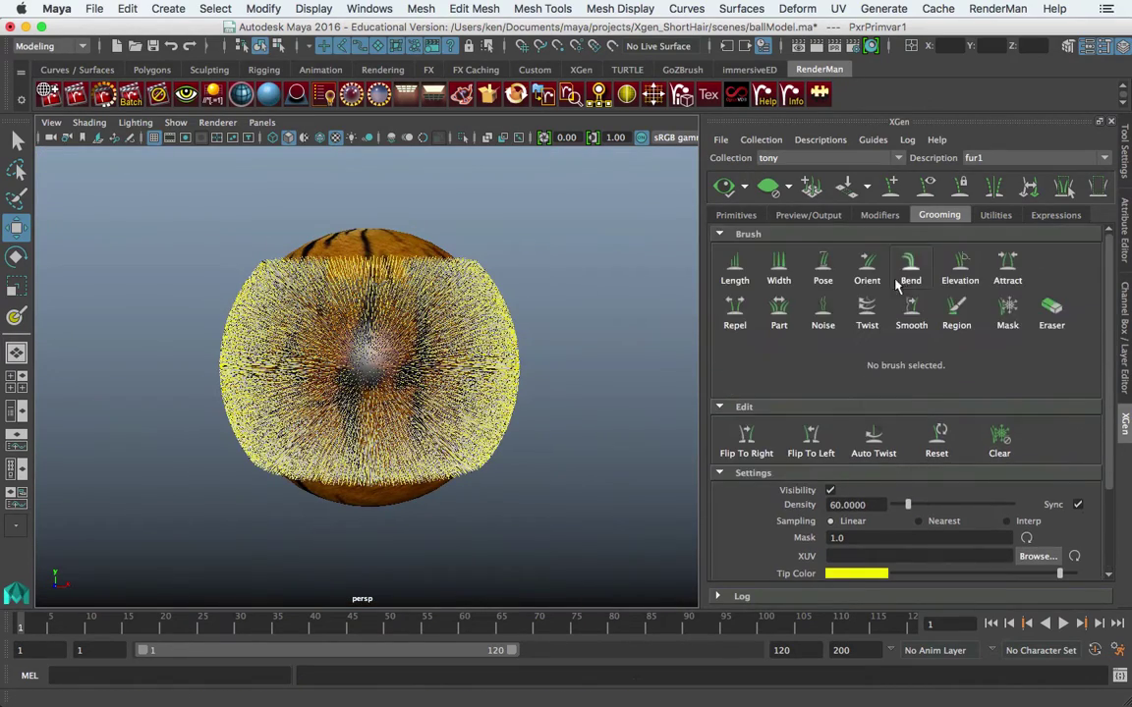
{"action": "left_click", "coordinate": [823, 267]}
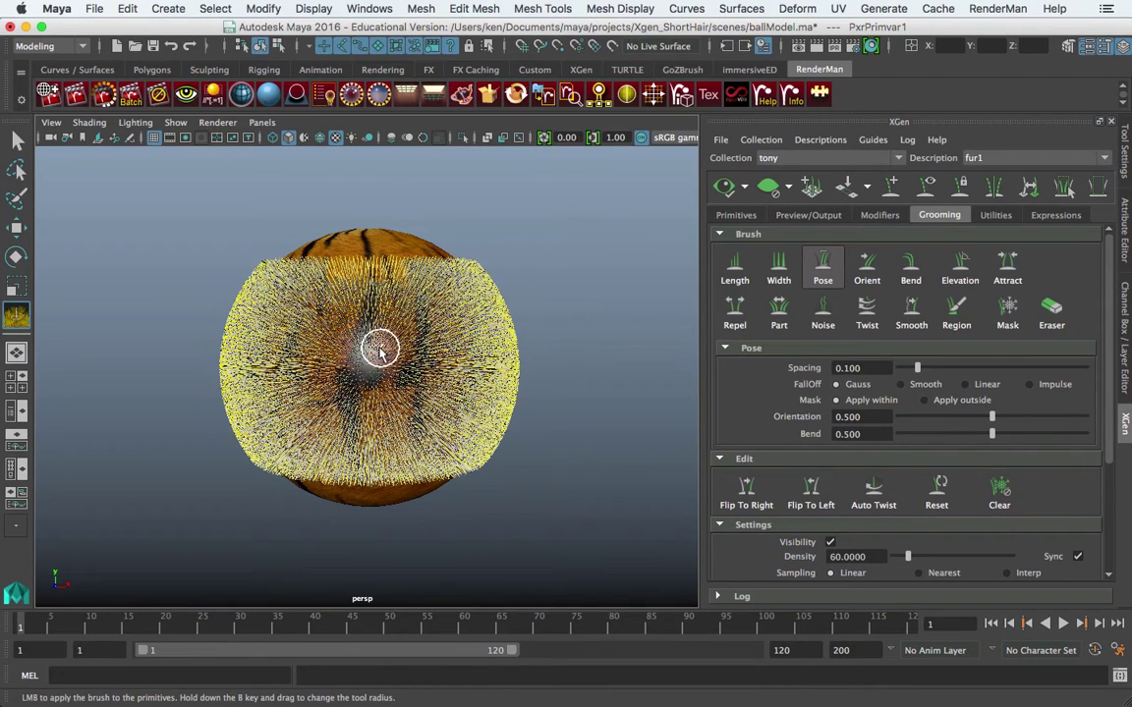
{"action": "mouse_move", "coordinate": [381, 354]}
{"action": "left_mouse_down"}
{"action": "mouse_move", "coordinate": [480, 356]}
{"action": "mouse_move", "coordinate": [237, 364]}
{"action": "left_mouse_up"}
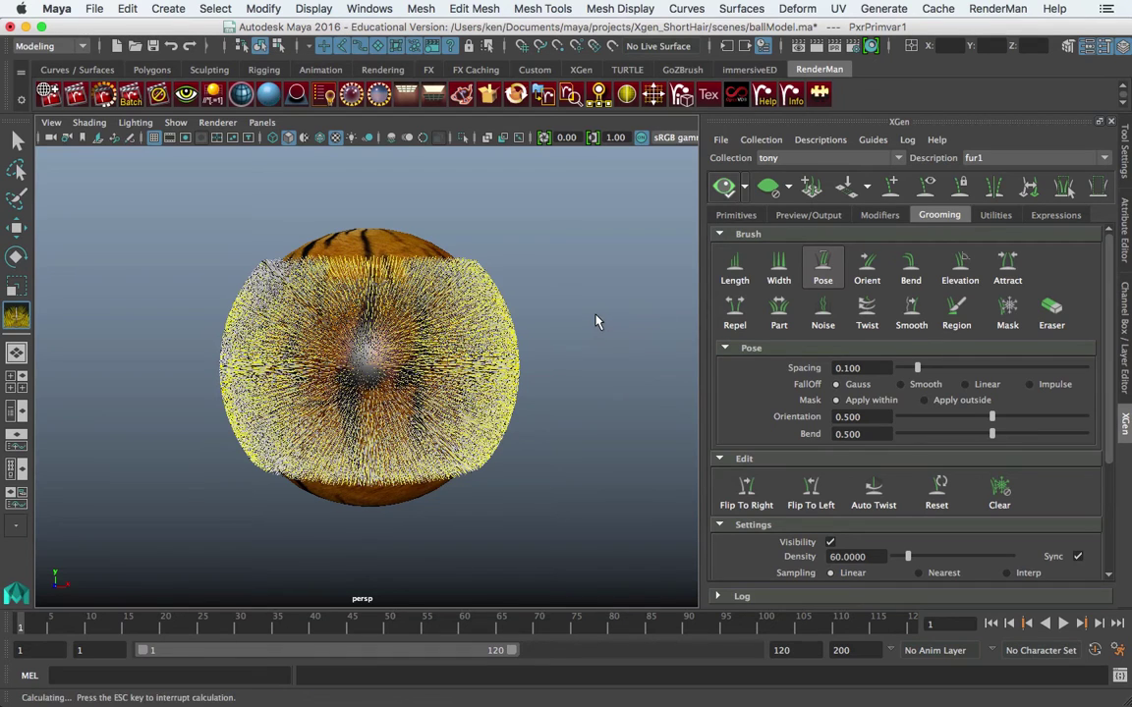
{"action": "left_click", "coordinate": [812, 491]}
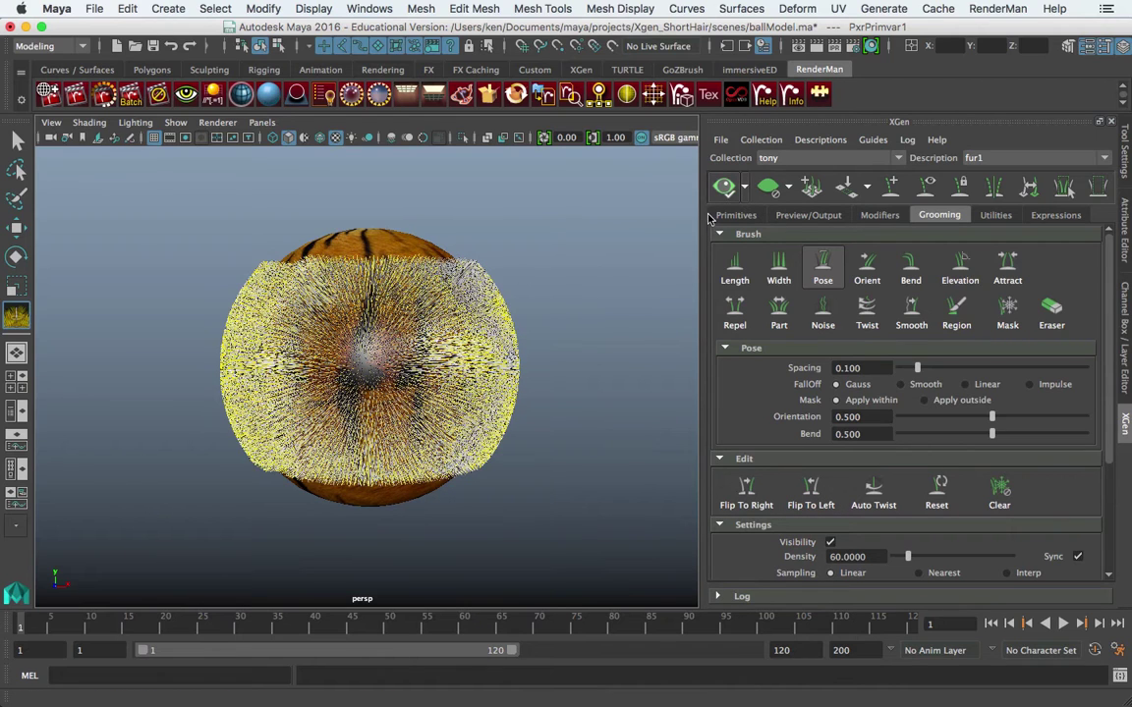
{"action": "left_click_drag", "start_coordinate": [533, 371], "coordinate": [518, 356]}
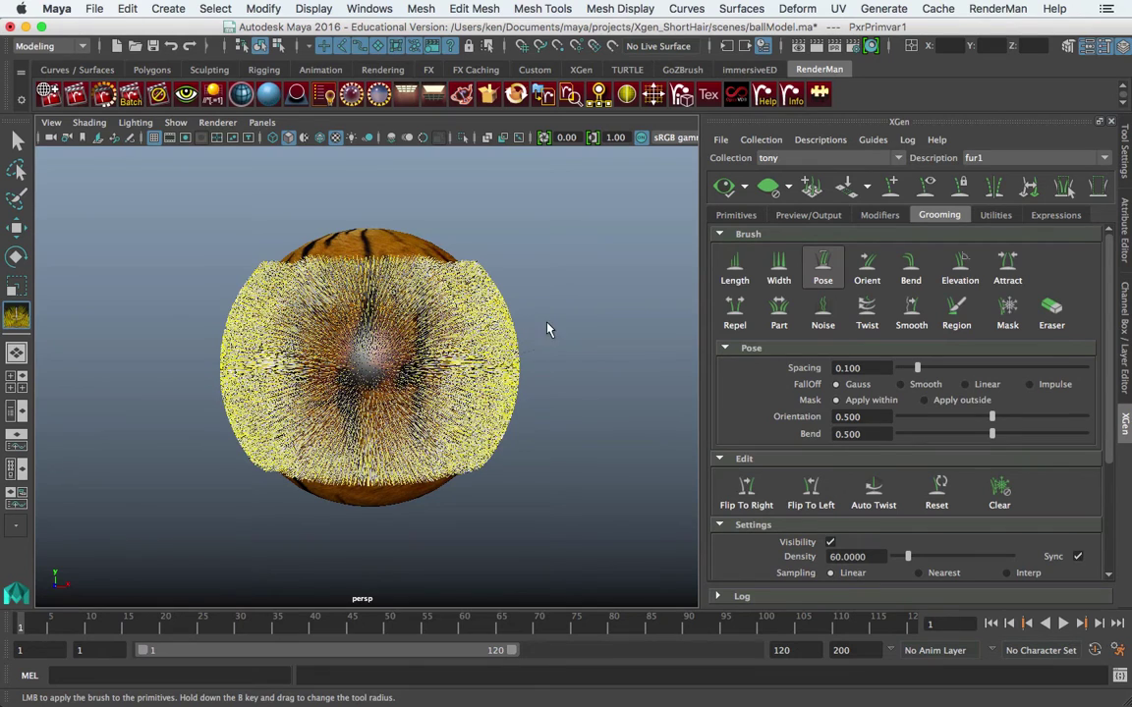
{"action": "right_click_drag", "start_coordinate": [526, 323], "coordinate": [565, 327], "text": "alt"}
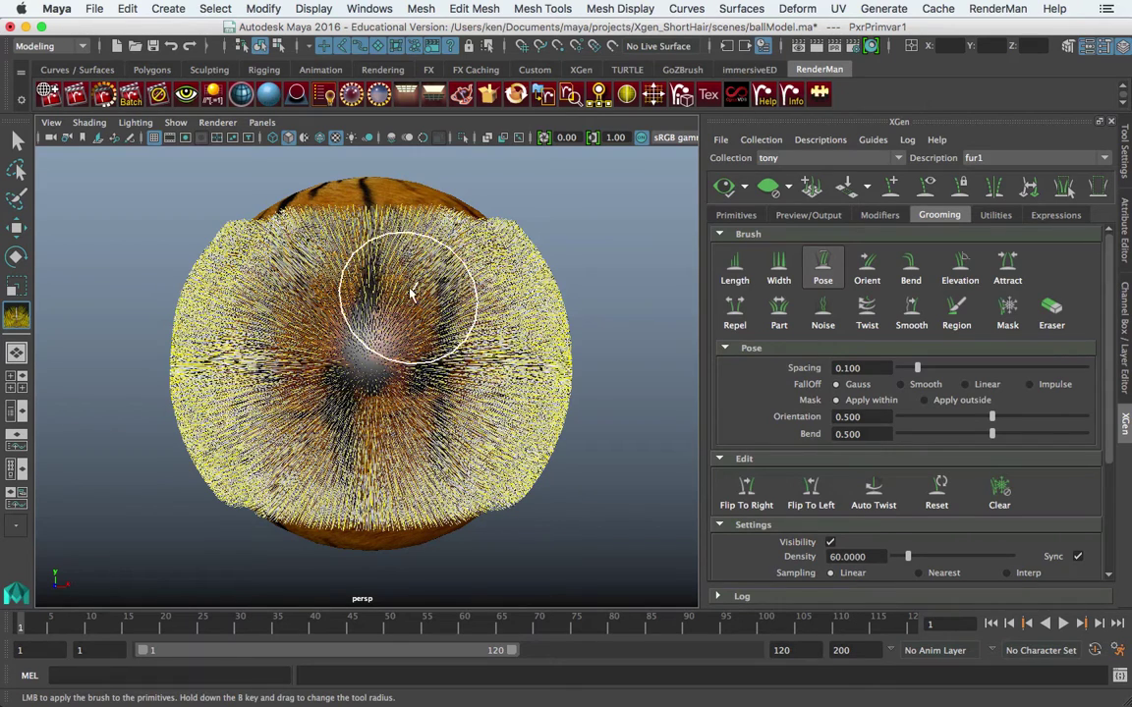
{"action": "mouse_move", "coordinate": [391, 226]}
{"action": "left_mouse_down"}
{"action": "mouse_move", "coordinate": [407, 300]}
{"action": "mouse_move", "coordinate": [438, 303]}
{"action": "mouse_move", "coordinate": [371, 304]}
{"action": "mouse_move", "coordinate": [486, 344]}
{"action": "mouse_move", "coordinate": [396, 396]}
{"action": "mouse_move", "coordinate": [418, 416]}
{"action": "mouse_move", "coordinate": [529, 447]}
{"action": "mouse_move", "coordinate": [424, 461]}
{"action": "mouse_move", "coordinate": [427, 317]}
{"action": "mouse_move", "coordinate": [525, 356]}
{"action": "mouse_move", "coordinate": [400, 257]}
{"action": "mouse_move", "coordinate": [451, 250]}
{"action": "mouse_move", "coordinate": [309, 304]}
{"action": "mouse_move", "coordinate": [264, 282]}
{"action": "mouse_move", "coordinate": [298, 279]}
{"action": "mouse_move", "coordinate": [257, 383]}
{"action": "mouse_move", "coordinate": [214, 397]}
{"action": "mouse_move", "coordinate": [295, 442]}
{"action": "left_mouse_up"}
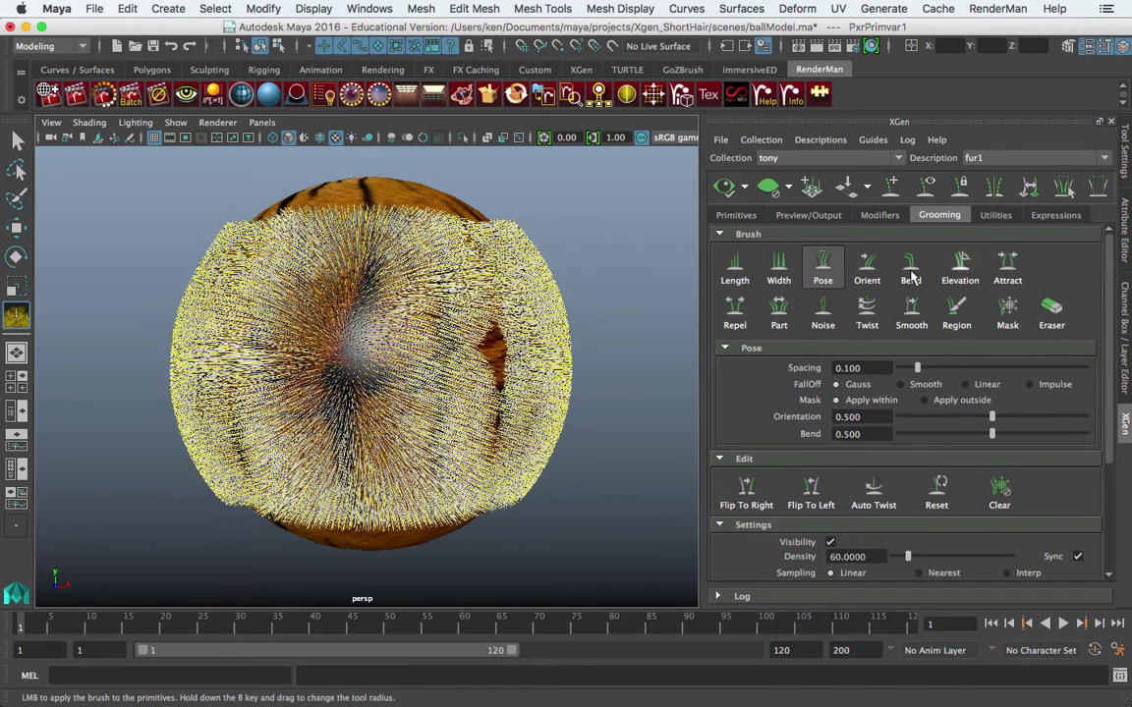
Step: Brush the fur on both sides of the ball with the Elevation brush to adjust its angle to the surface
{"action": "left_click", "coordinate": [961, 261]}
{"action": "mouse_move", "coordinate": [490, 443]}
{"action": "left_mouse_down"}
{"action": "mouse_move", "coordinate": [488, 346]}
{"action": "mouse_move", "coordinate": [495, 434]}
{"action": "mouse_move", "coordinate": [555, 405]}
{"action": "left_mouse_up"}
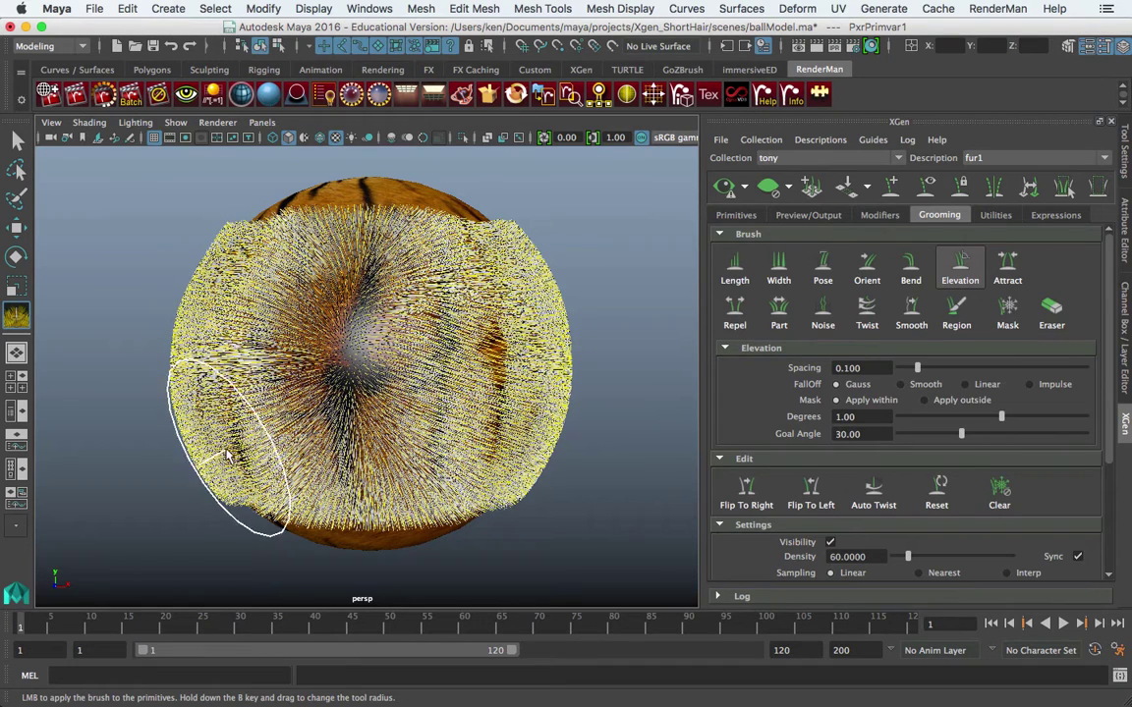
{"action": "left_click", "coordinate": [613, 344]}
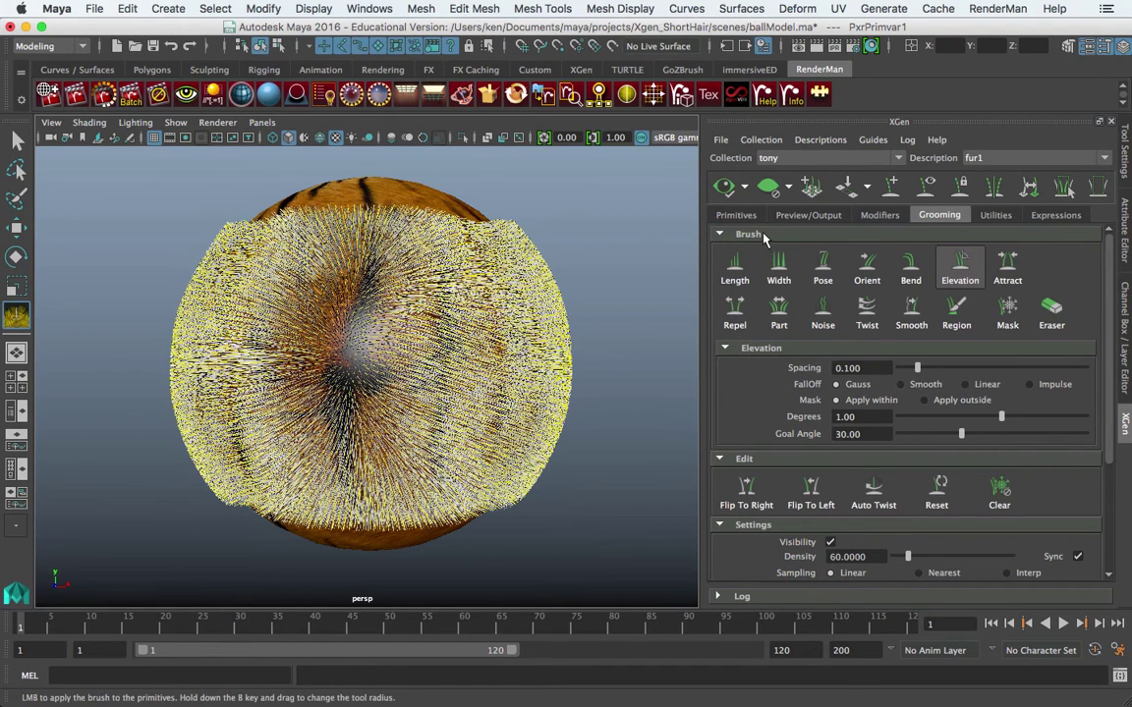
Step: Render the newly combed fur with RenderMan and quit the render viewer without saving its session
{"action": "left_click", "coordinate": [76, 95]}
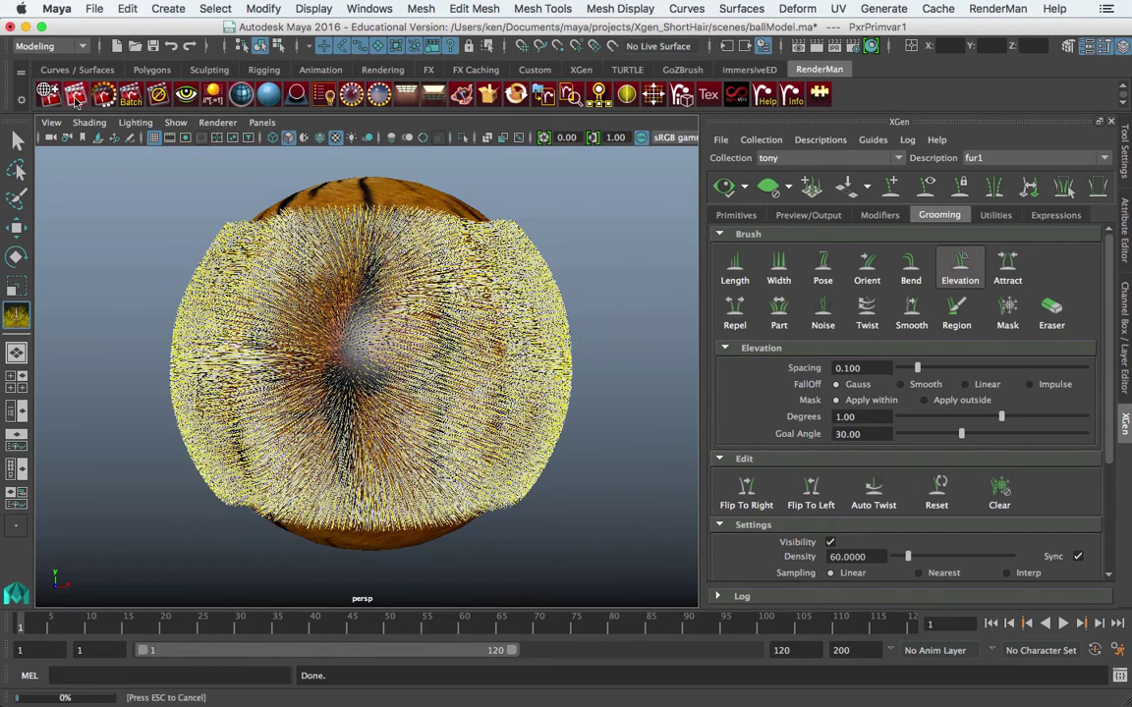
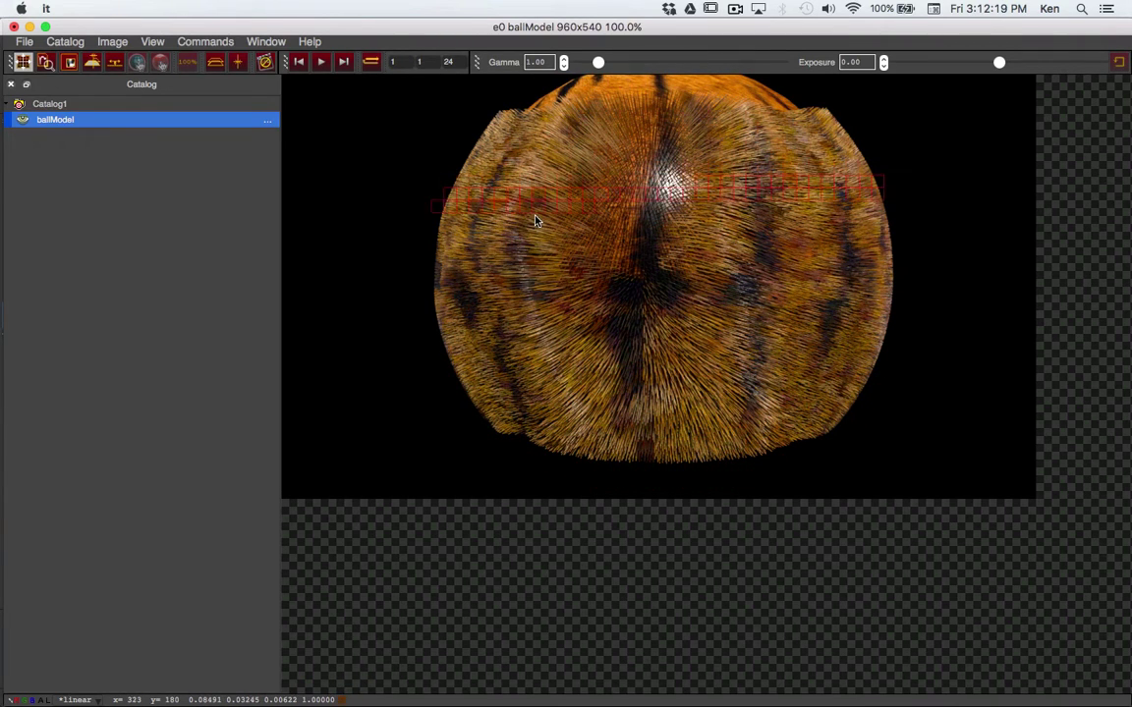
{"action": "double_click", "coordinate": [116, 27]}
{"action": "left_click", "coordinate": [177, 247]}
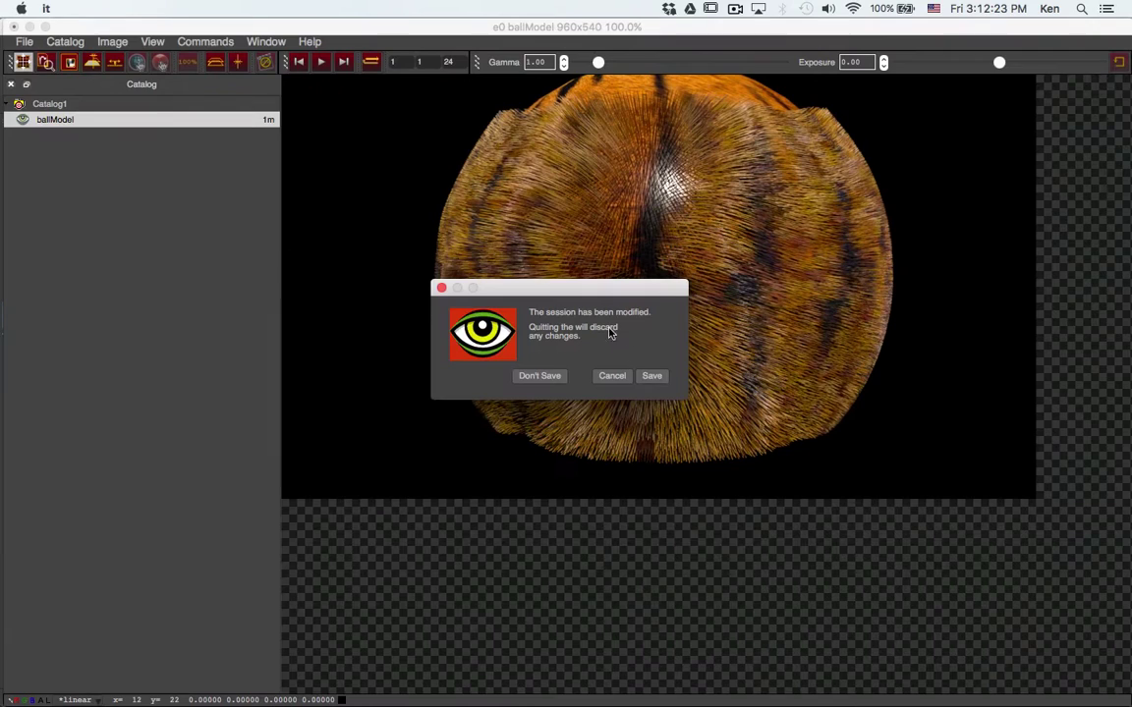
{"action": "left_click", "coordinate": [543, 377]}
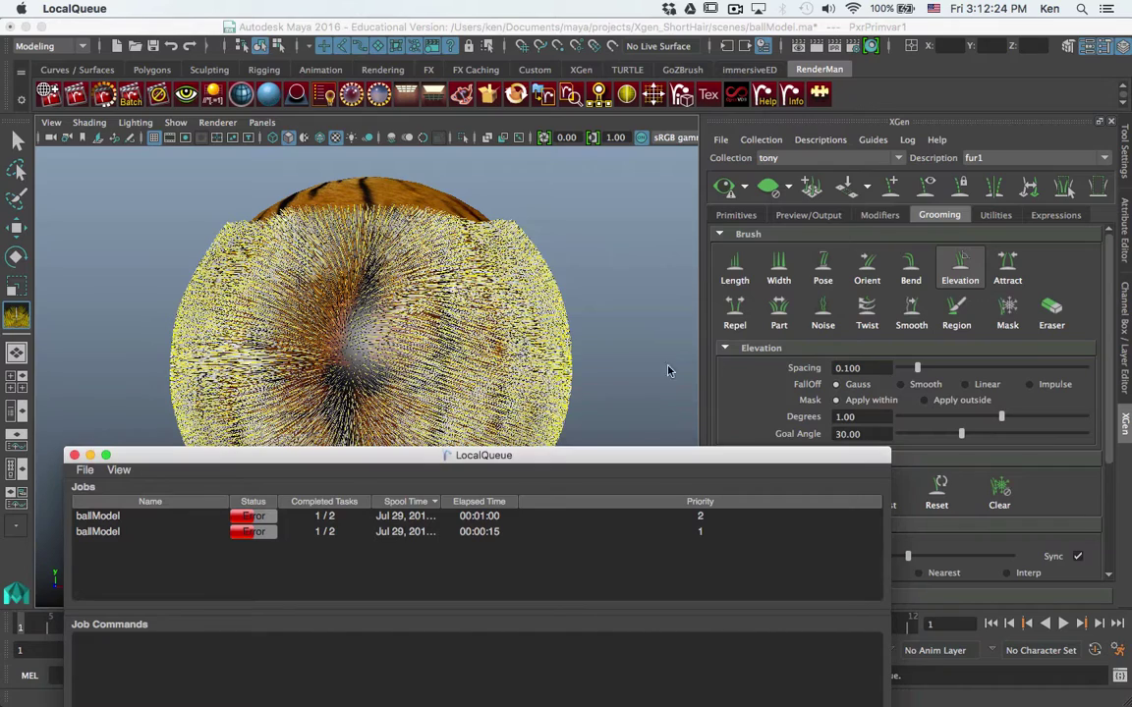
Step: Set the fur1 primitives' taper to 0.875 and the generator density to 300
{"action": "left_click", "coordinate": [744, 216]}
{"action": "scroll", "coordinate": [897, 449], "scroll_direction": "up", "scroll_amount": 3}
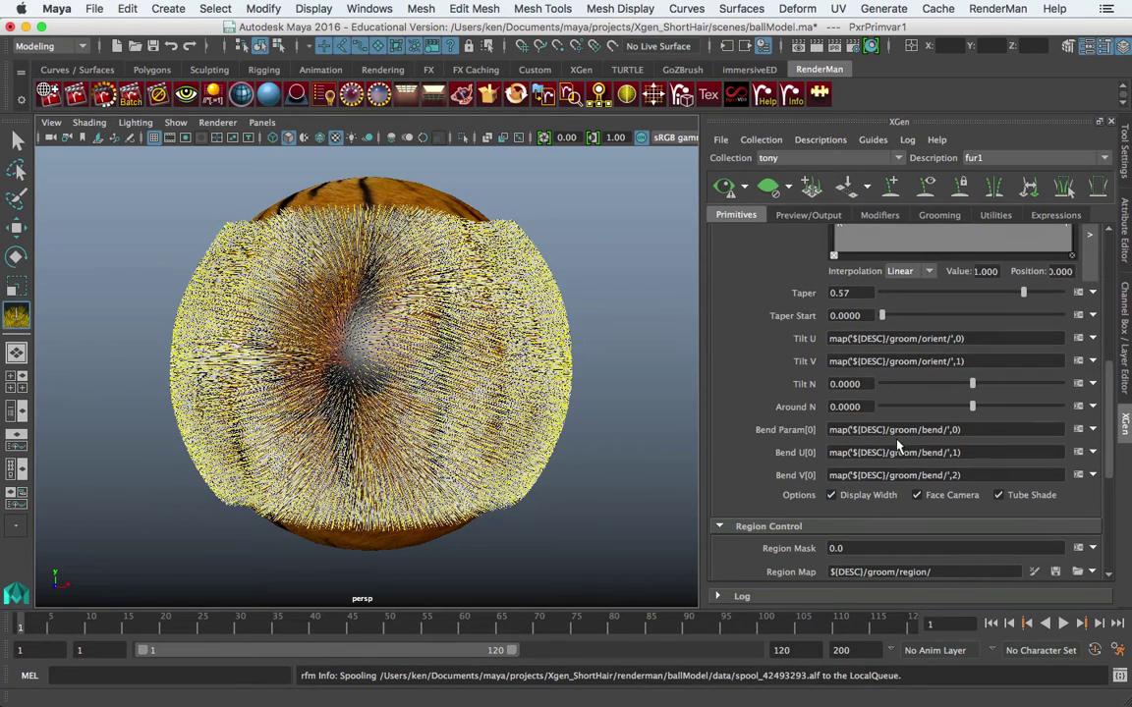
{"action": "left_click_drag", "start_coordinate": [1023, 293], "coordinate": [1063, 294]}
{"action": "left_click", "coordinate": [926, 293]}
{"action": "scroll", "coordinate": [924, 334], "scroll_direction": "up", "scroll_amount": 10}
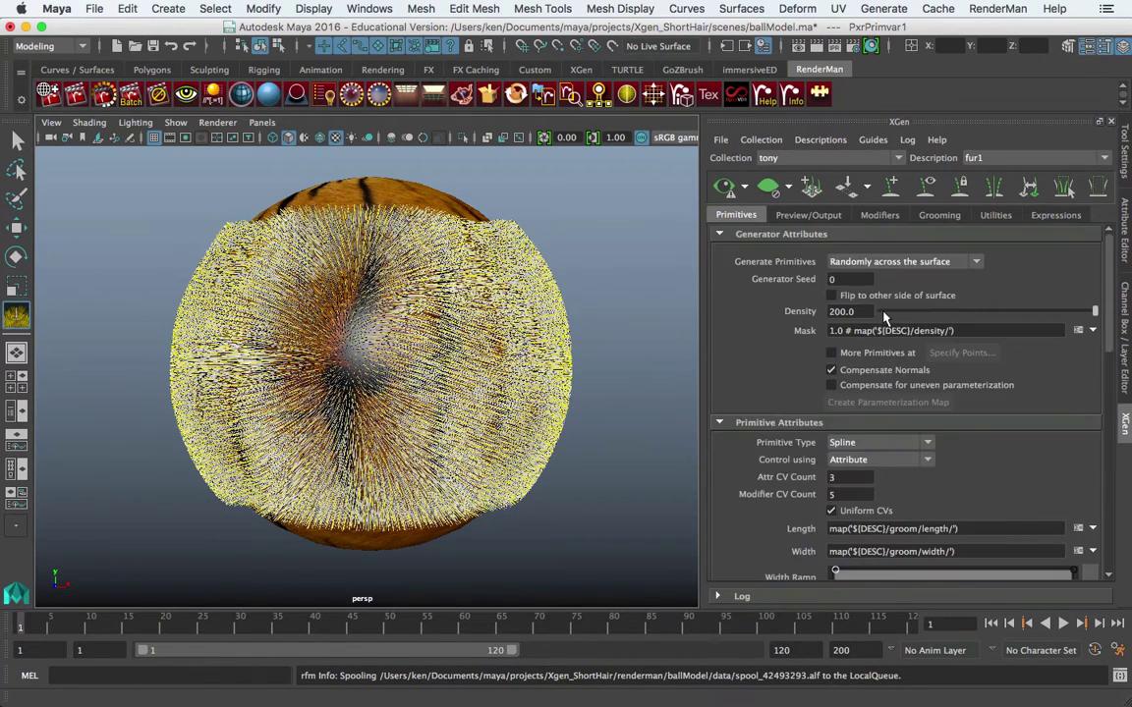
{"action": "double_click", "coordinate": [859, 312]}
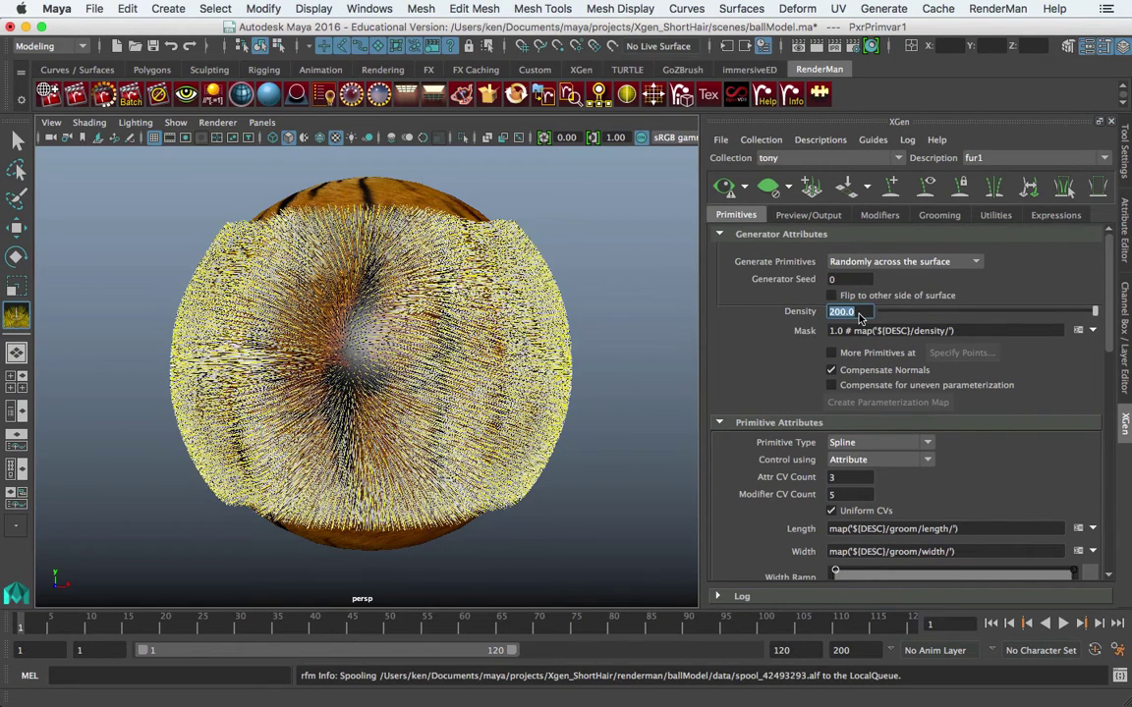
{"action": "type", "text": "300"}
{"action": "key", "text": "Return"}
Step: Trim away the fur along the upper and lower edges of the groomed area with the Length brush
{"action": "left_click", "coordinate": [941, 215]}
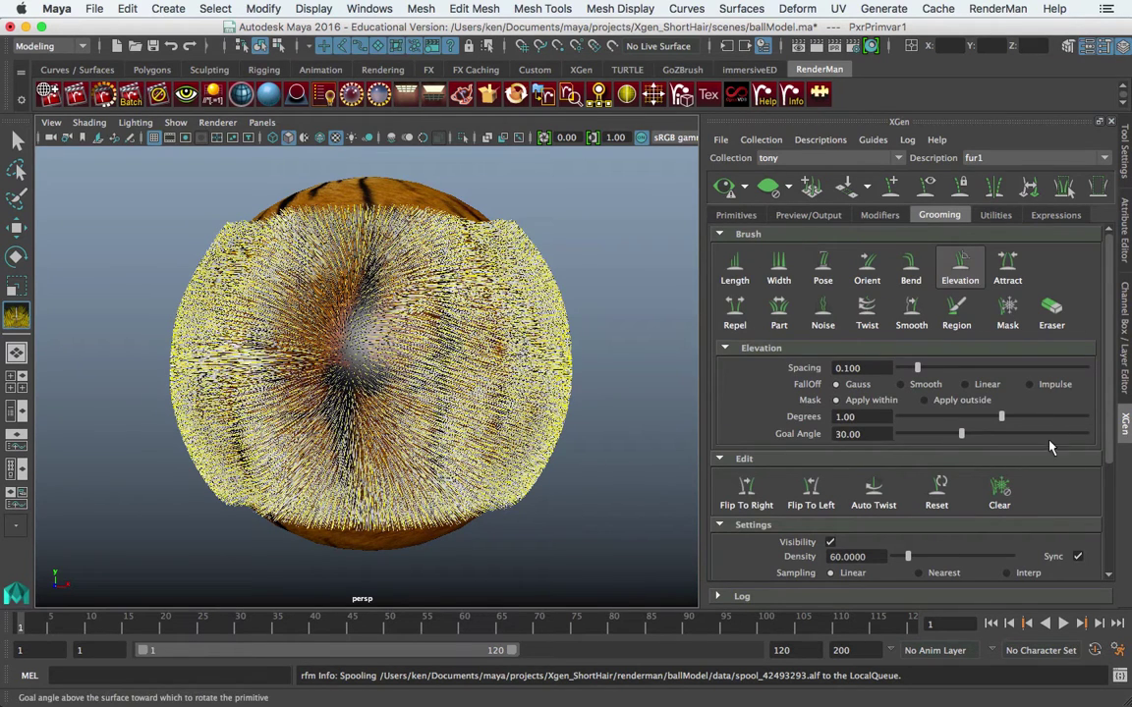
{"action": "left_click", "coordinate": [735, 265]}
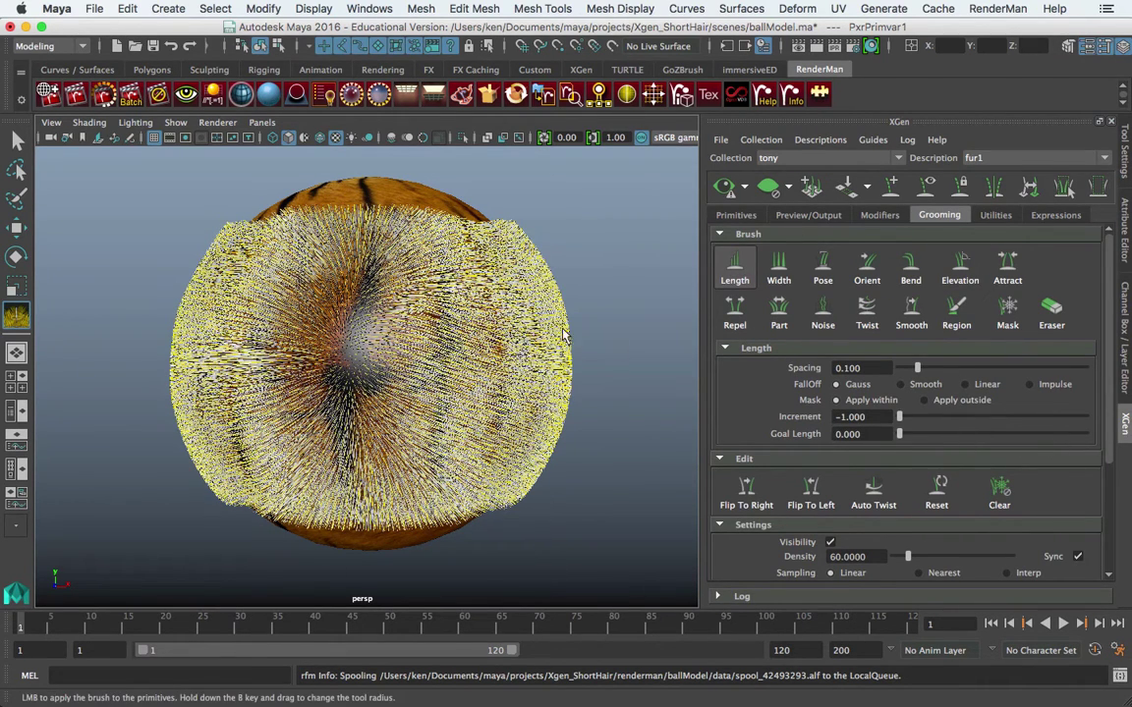
{"action": "mouse_move", "coordinate": [307, 233]}
{"action": "left_mouse_down"}
{"action": "mouse_move", "coordinate": [278, 253]}
{"action": "mouse_move", "coordinate": [356, 227]}
{"action": "mouse_move", "coordinate": [425, 228]}
{"action": "mouse_move", "coordinate": [471, 258]}
{"action": "mouse_move", "coordinate": [464, 468]}
{"action": "mouse_move", "coordinate": [483, 491]}
{"action": "mouse_move", "coordinate": [439, 515]}
{"action": "mouse_move", "coordinate": [270, 513]}
{"action": "left_mouse_up"}
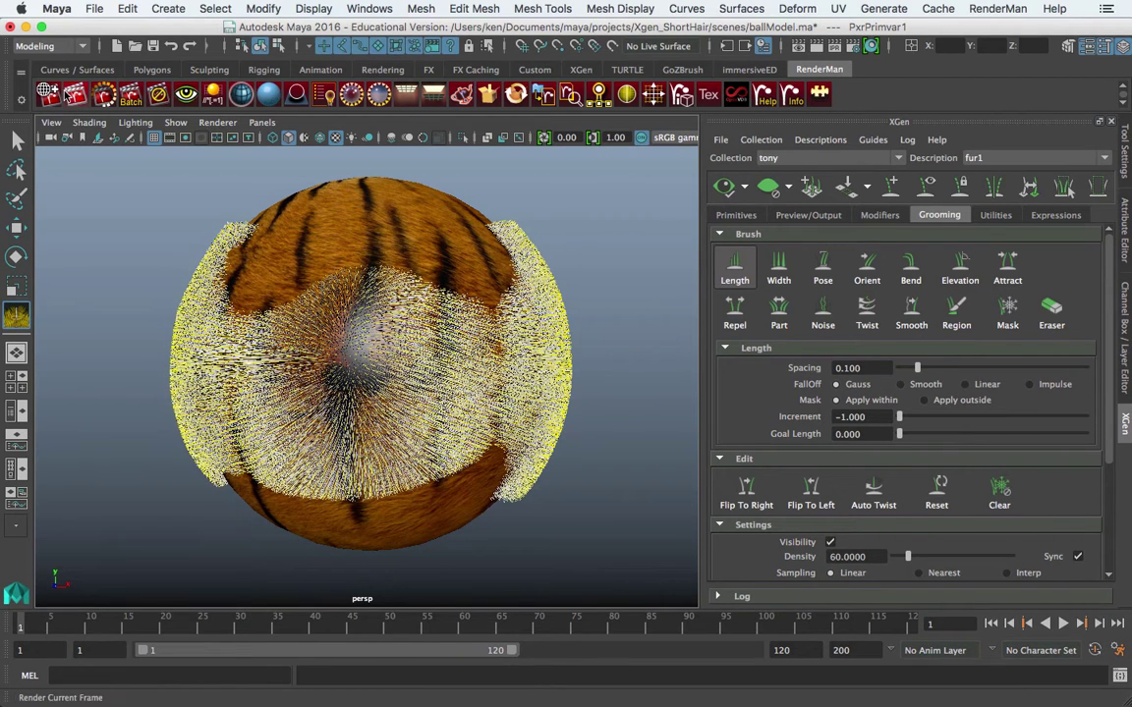
Step: Render the trimmed fur with RenderMan to examine it, and close the render viewer without saving its session
{"action": "left_click", "coordinate": [69, 95]}
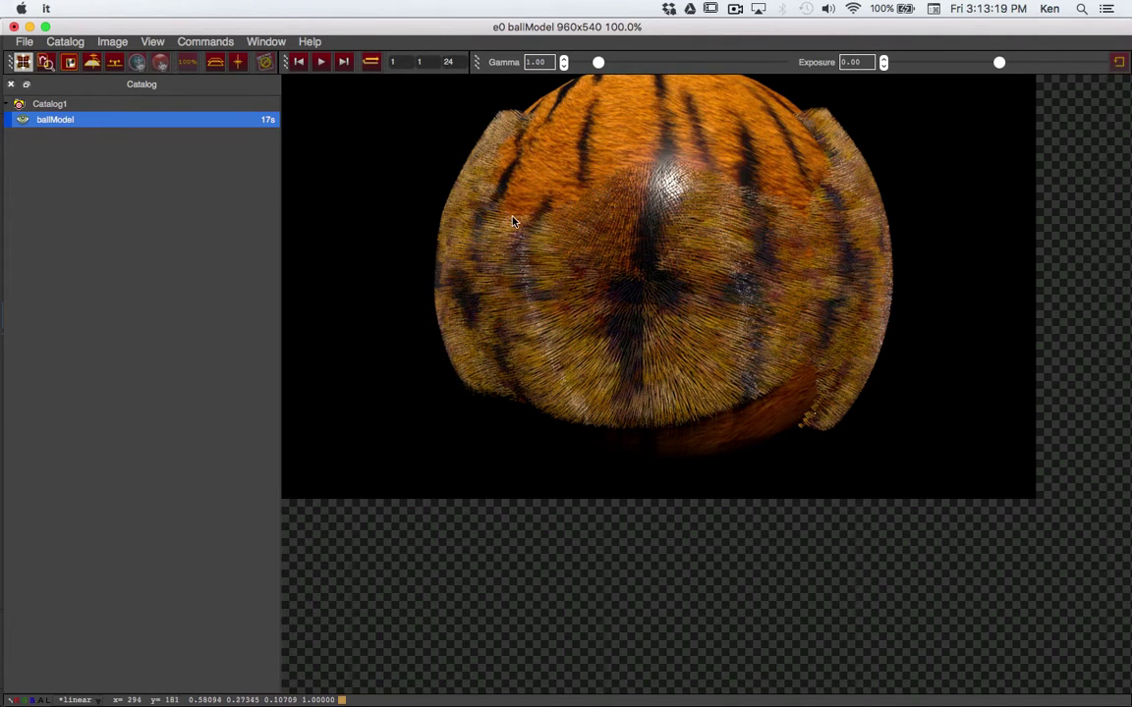
{"action": "left_click_drag", "start_coordinate": [714, 30], "coordinate": [745, 184]}
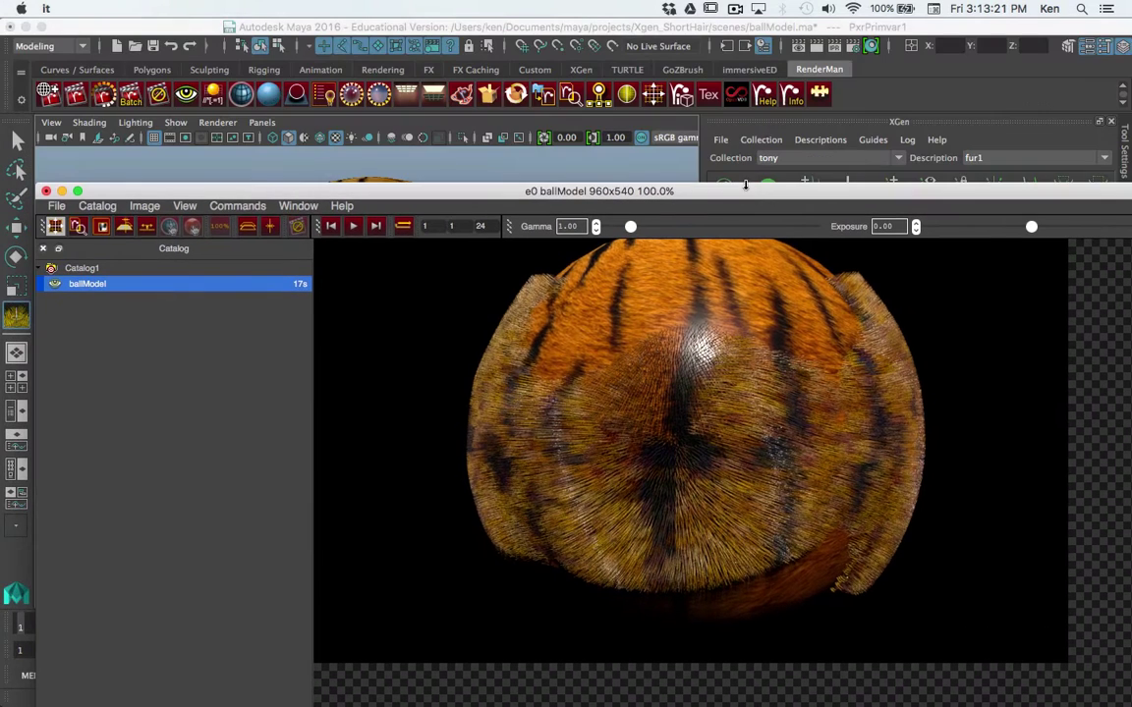
{"action": "left_click", "coordinate": [47, 191]}
{"action": "left_click", "coordinate": [548, 379]}
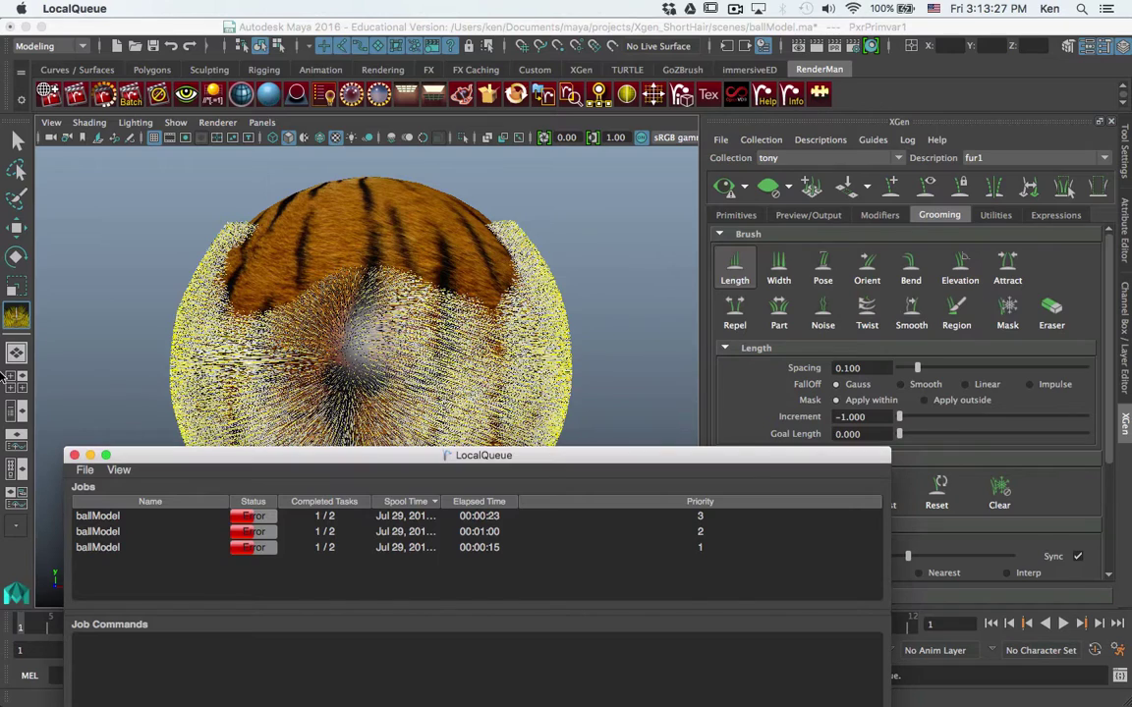
Step: Show the Outliner beside the perspective view, expand the tony collection and its fur1 description, and select pSphere1
{"action": "left_click", "coordinate": [19, 413]}
{"action": "left_click", "coordinate": [17, 377]}
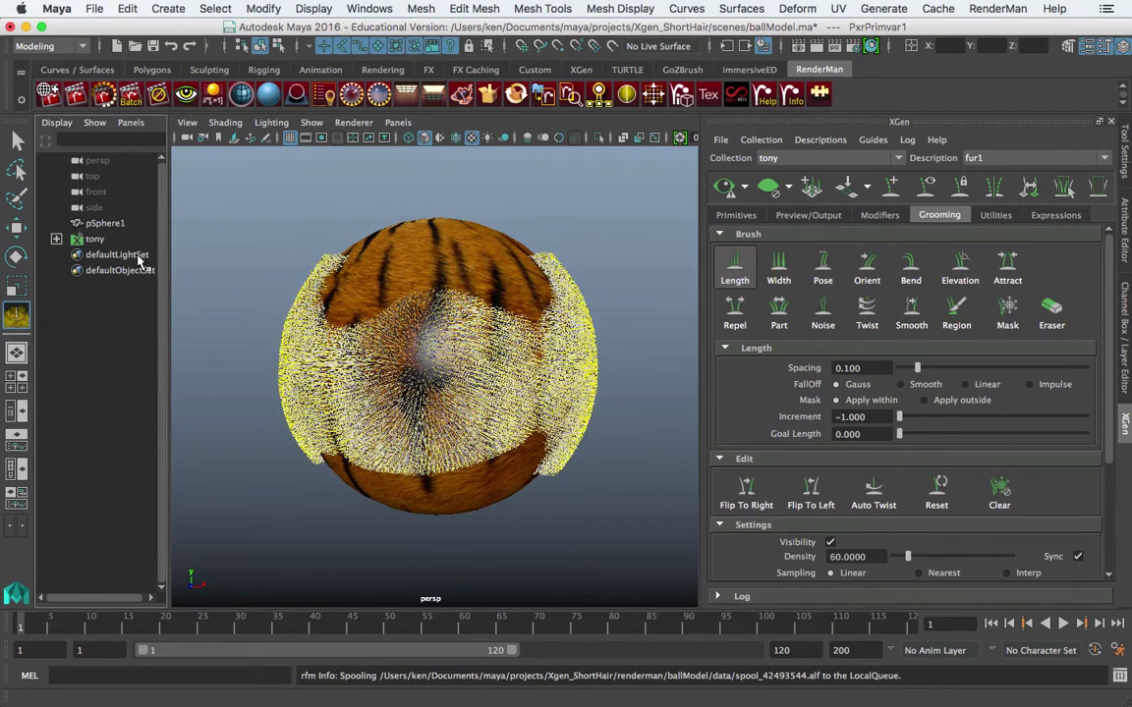
{"action": "left_click", "coordinate": [56, 239]}
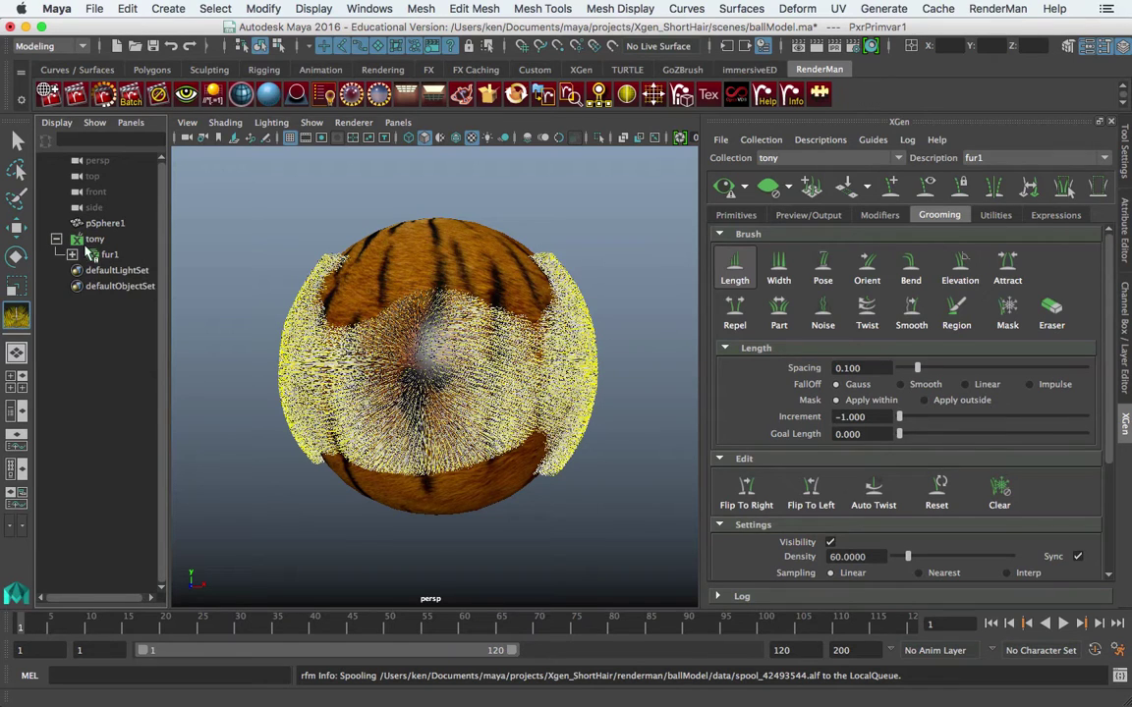
{"action": "left_click", "coordinate": [72, 254]}
{"action": "left_click", "coordinate": [90, 239]}
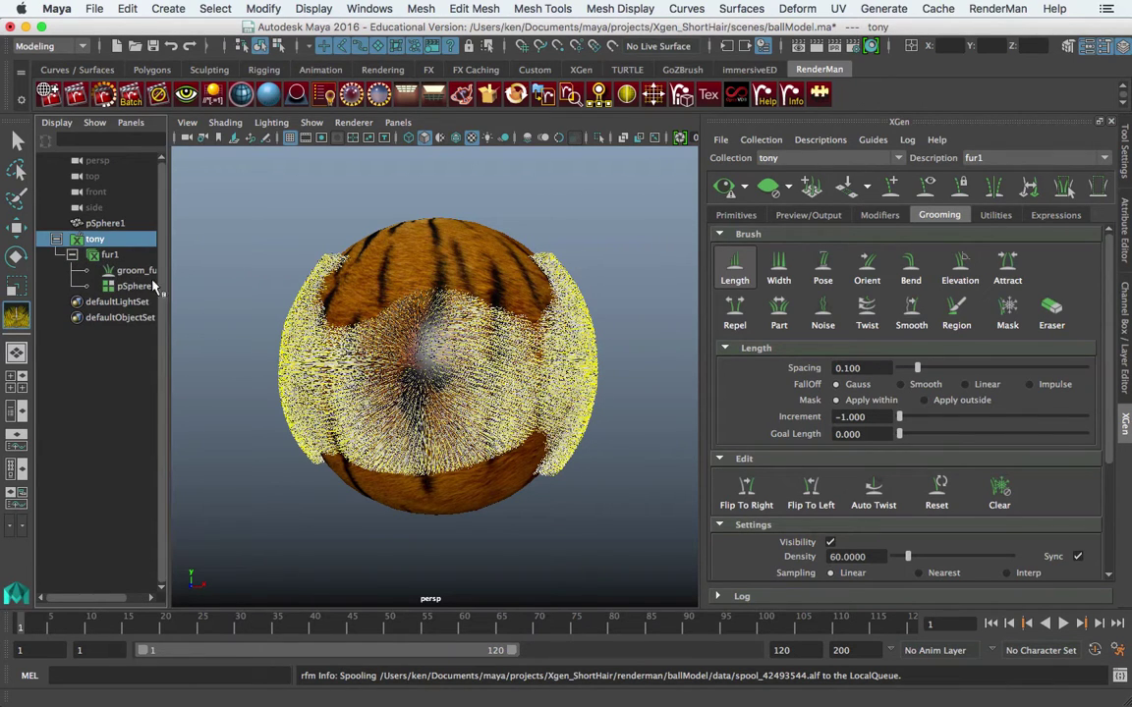
{"action": "left_click", "coordinate": [103, 223]}
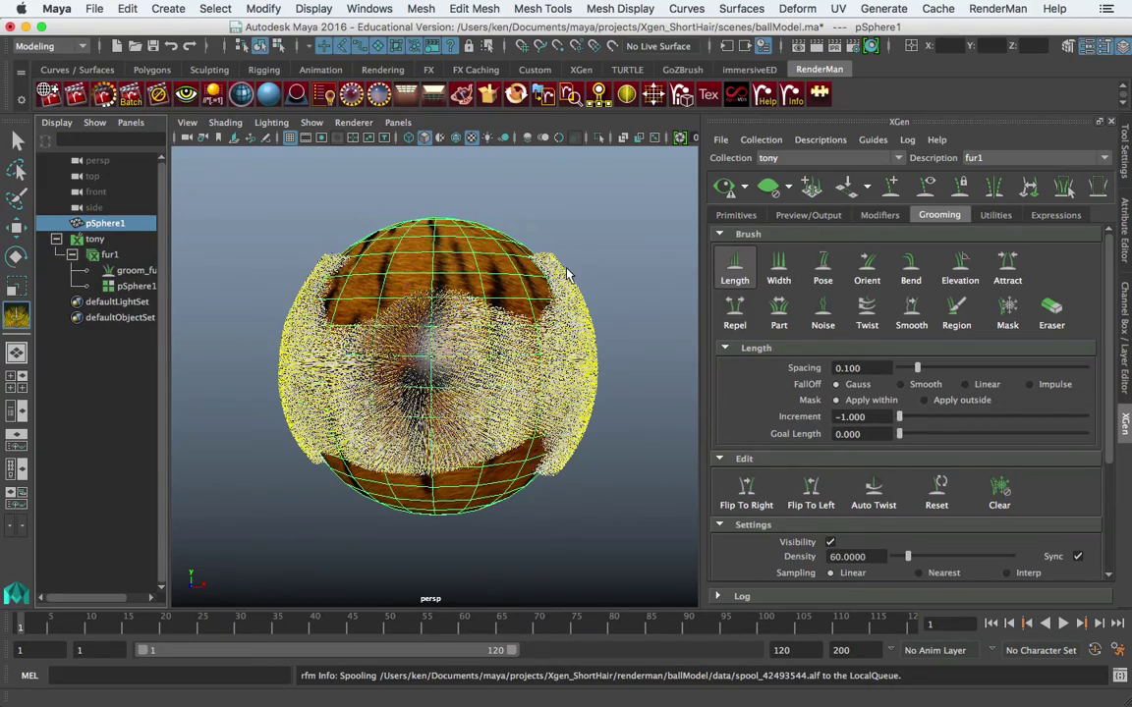
Step: Review the fur1 primitive attributes and inspect the Length expression in the Expression Editor without changing it
{"action": "mouse_move", "coordinate": [610, 283]}
{"action": "middle_mouse_down", "text": "alt"}
{"action": "mouse_move", "coordinate": [581, 260]}
{"action": "mouse_move", "coordinate": [604, 267]}
{"action": "middle_mouse_up", "text": "alt"}
{"action": "mouse_move", "coordinate": [604, 267]}
{"action": "right_mouse_down", "text": "alt"}
{"action": "mouse_move", "coordinate": [614, 261]}
{"action": "mouse_move", "coordinate": [611, 285]}
{"action": "right_mouse_up", "text": "alt"}
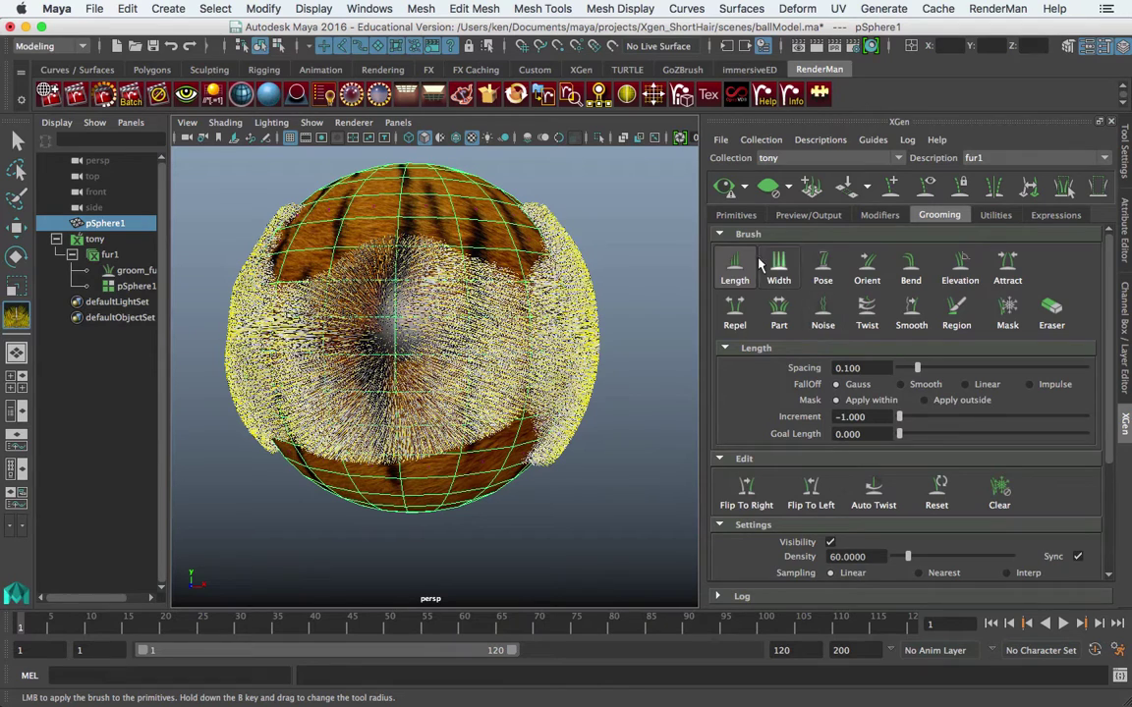
{"action": "left_click", "coordinate": [739, 216]}
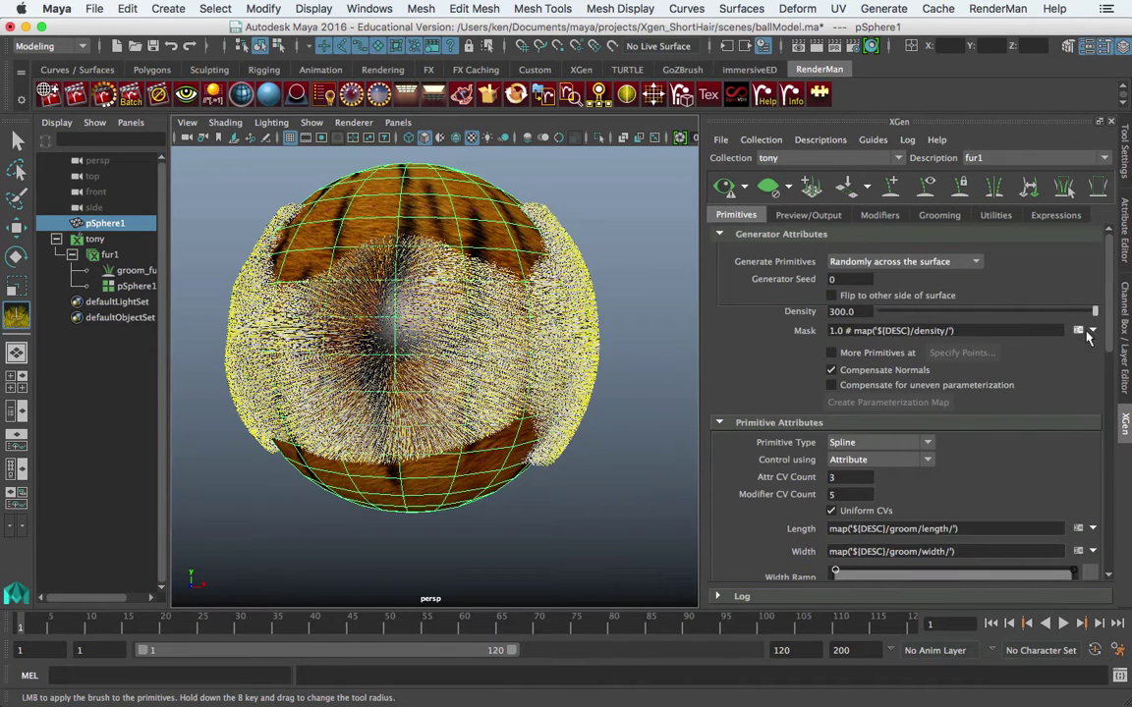
{"action": "scroll", "coordinate": [1110, 334], "scroll_direction": "down", "scroll_amount": 2}
{"action": "scroll", "coordinate": [1114, 335], "scroll_direction": "down", "scroll_amount": 1}
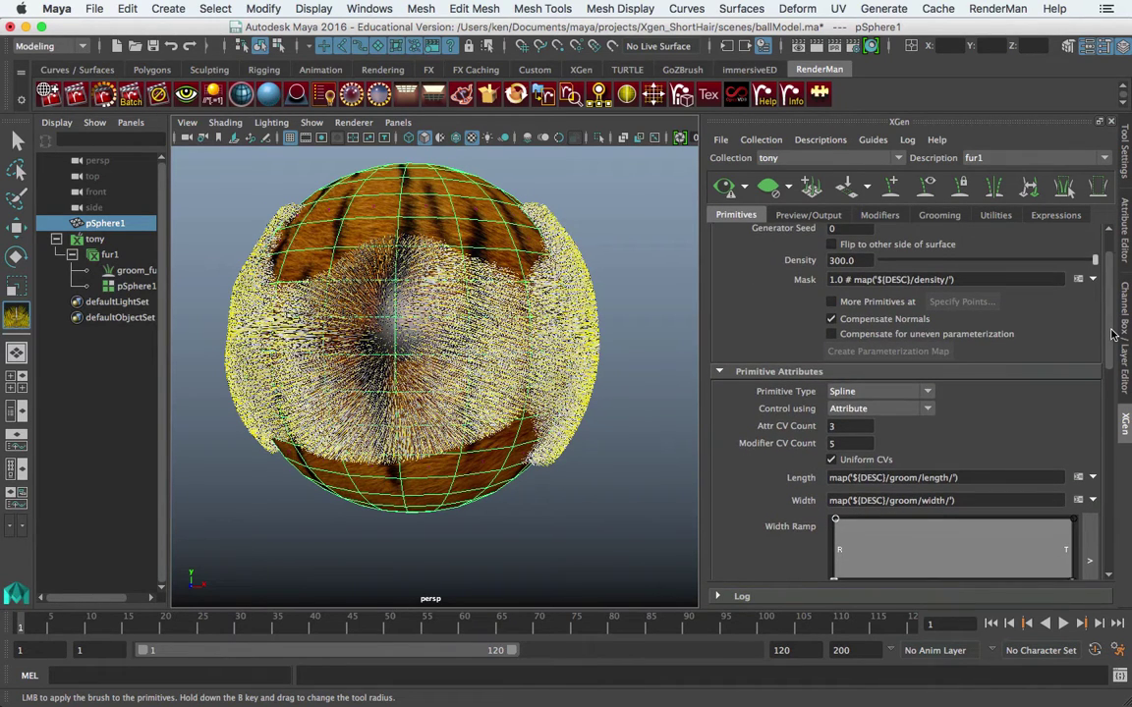
{"action": "scroll", "coordinate": [1114, 334], "scroll_direction": "down", "scroll_amount": 5}
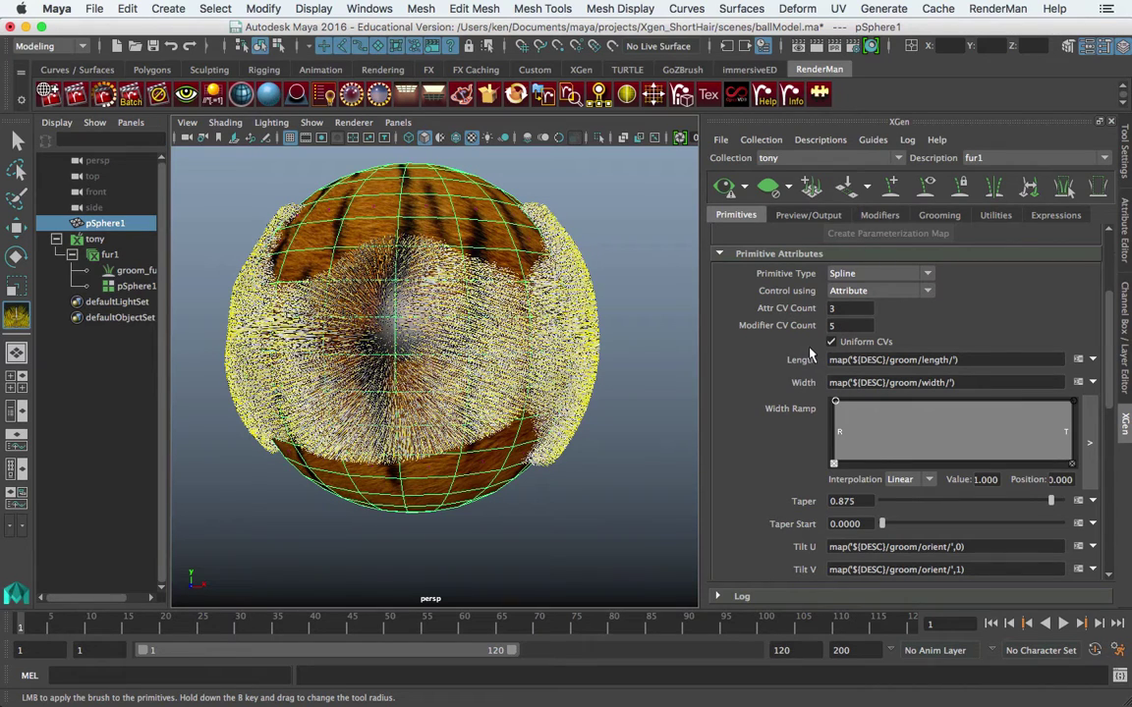
{"action": "left_click", "coordinate": [1076, 360]}
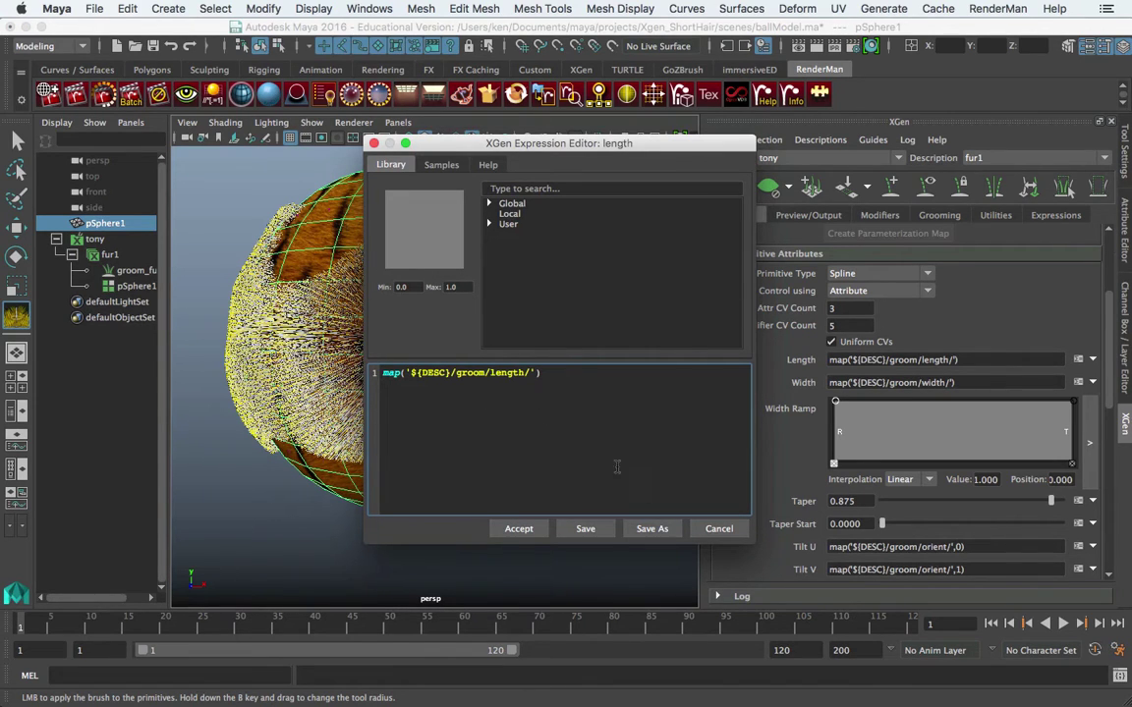
{"action": "left_click", "coordinate": [722, 530]}
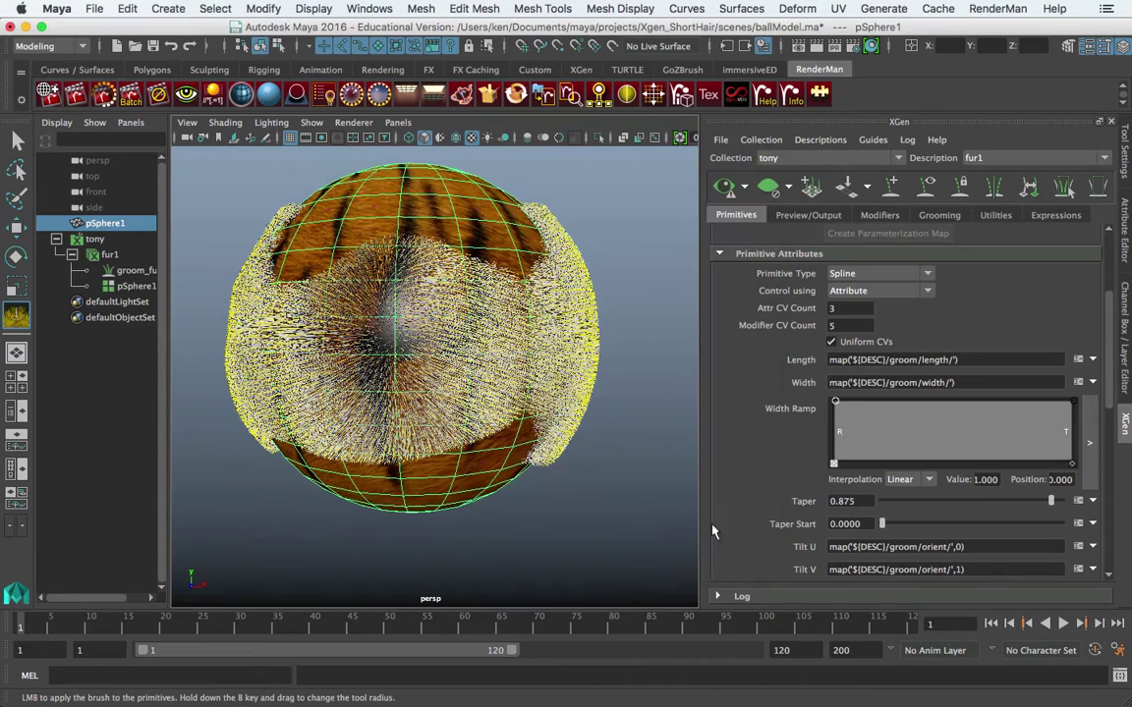